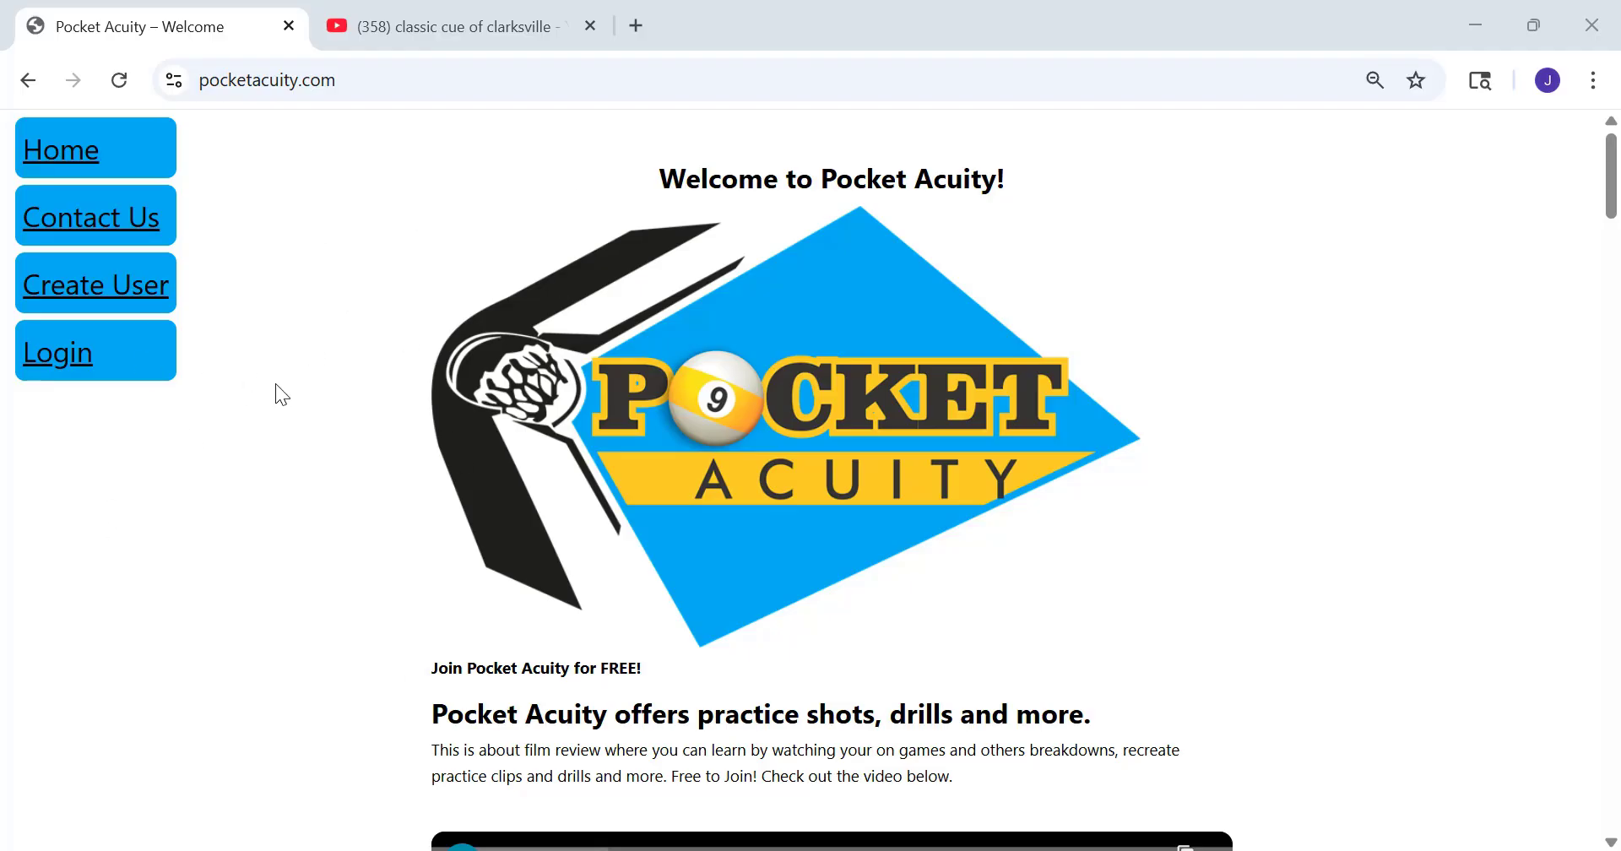
Log in to Pocket Acuity with the prefilled credentials and open the list of games
{"action": "left_click", "coordinate": [50, 371]}
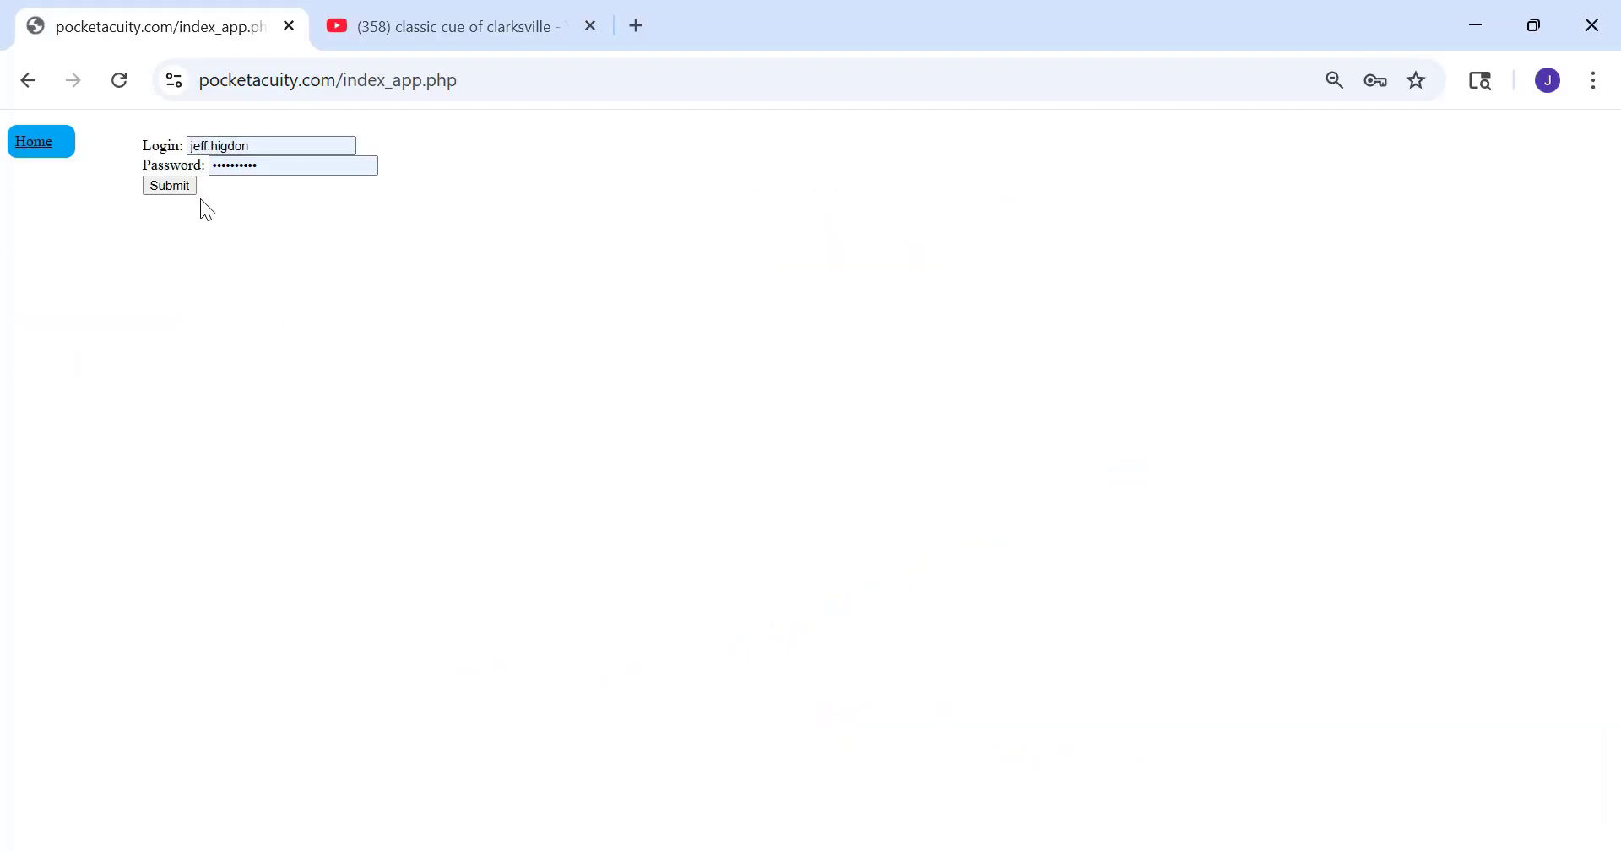
{"action": "left_click", "coordinate": [168, 187]}
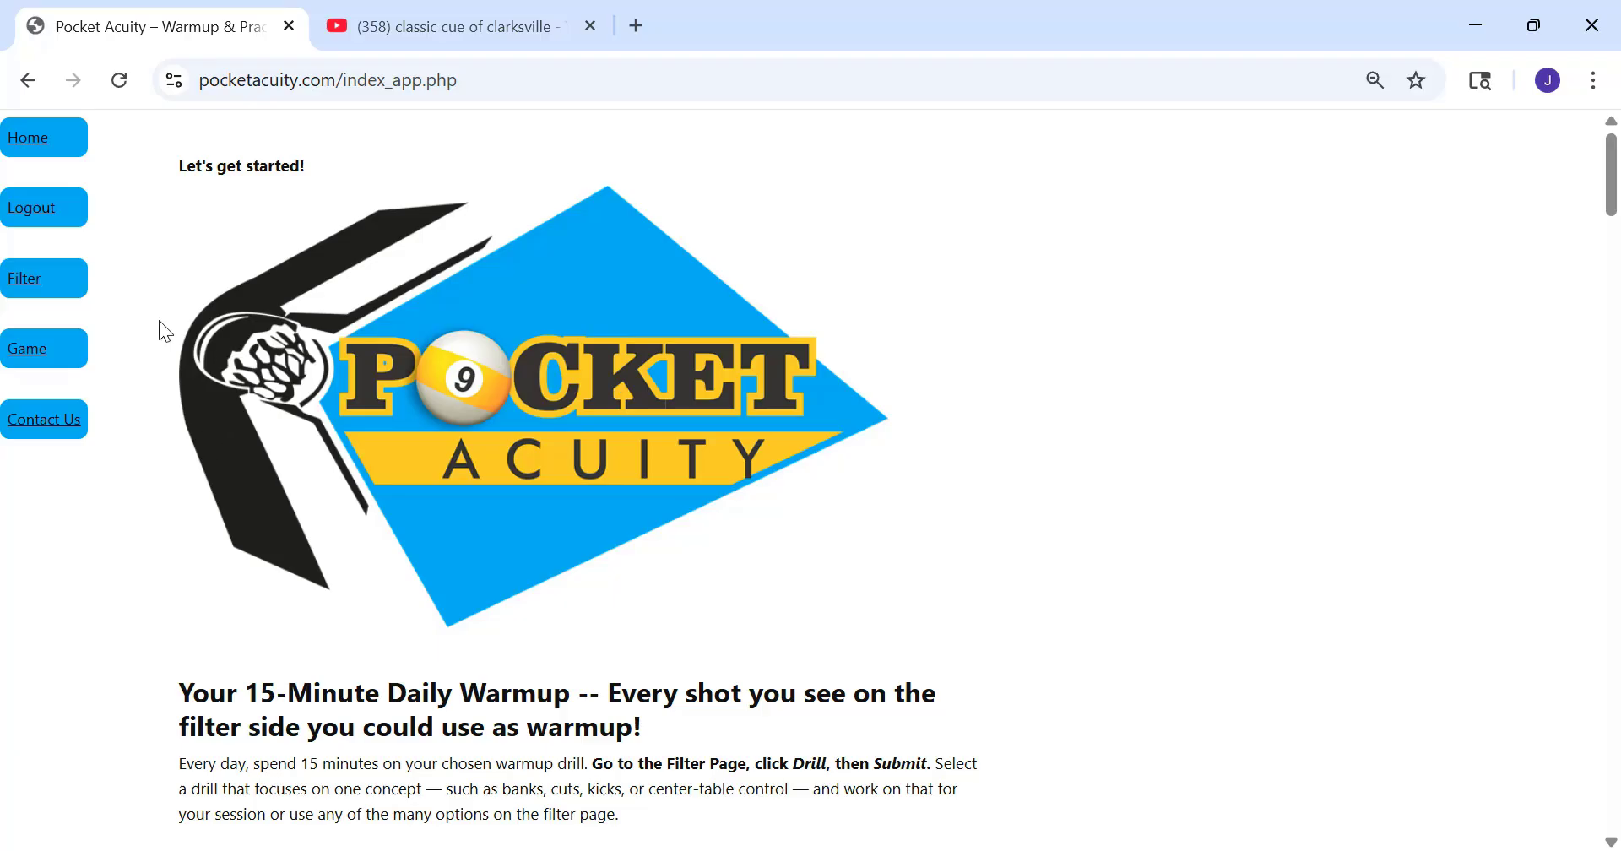
{"action": "left_click", "coordinate": [34, 355]}
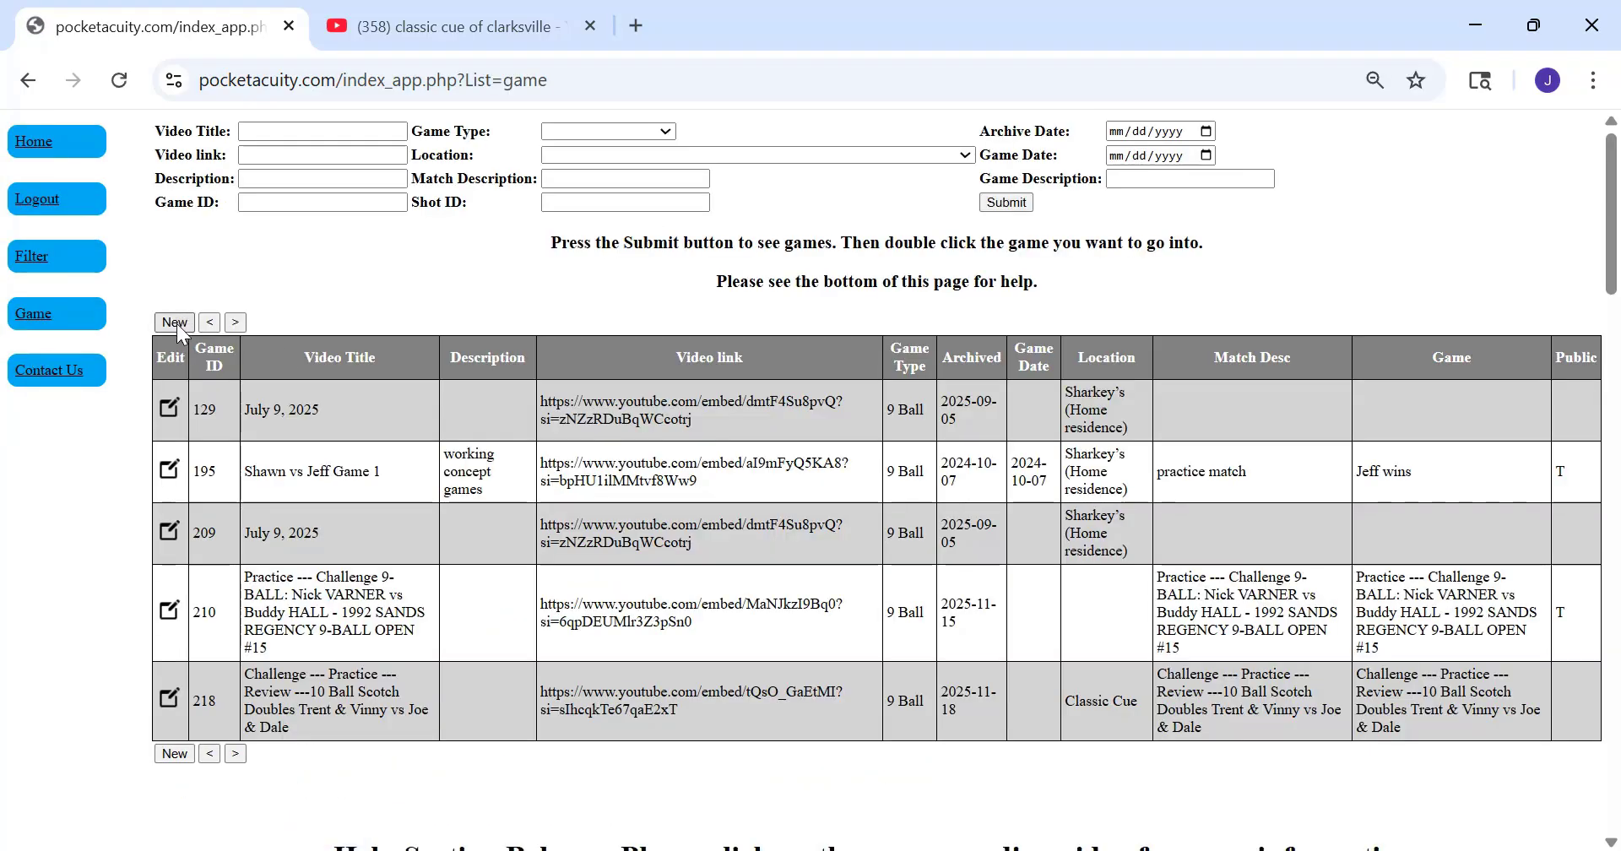
Switch to YouTube and open the "9 Ball Sam vs Whitey" video from the Classic Cue of Clarksville search results
{"action": "left_click", "coordinate": [419, 27]}
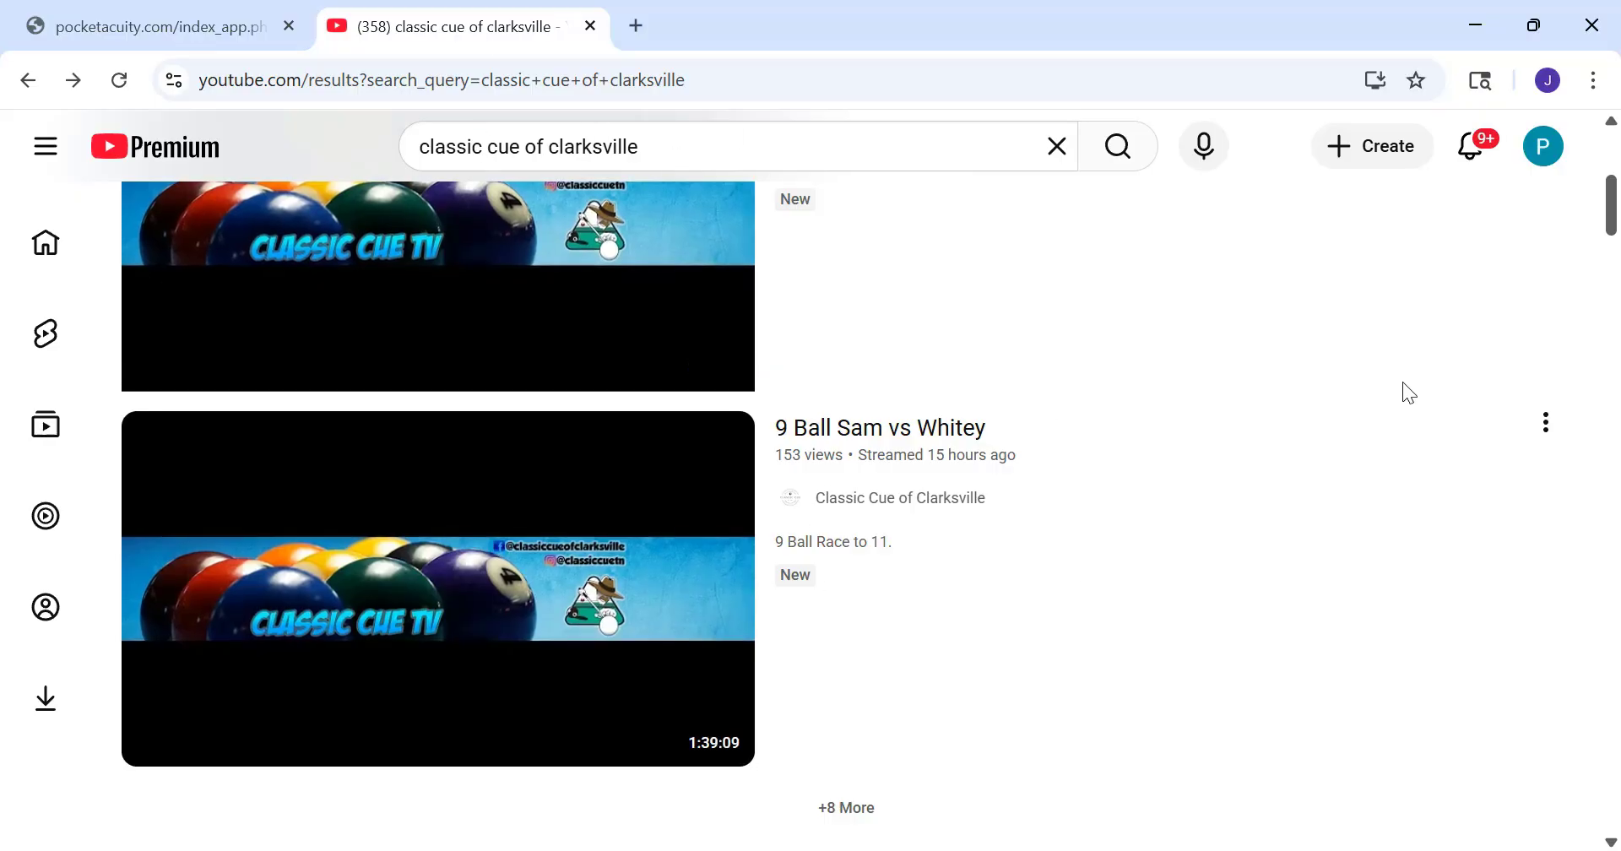
{"action": "scroll", "coordinate": [1122, 568], "scroll_direction": "down", "scroll_amount": 1}
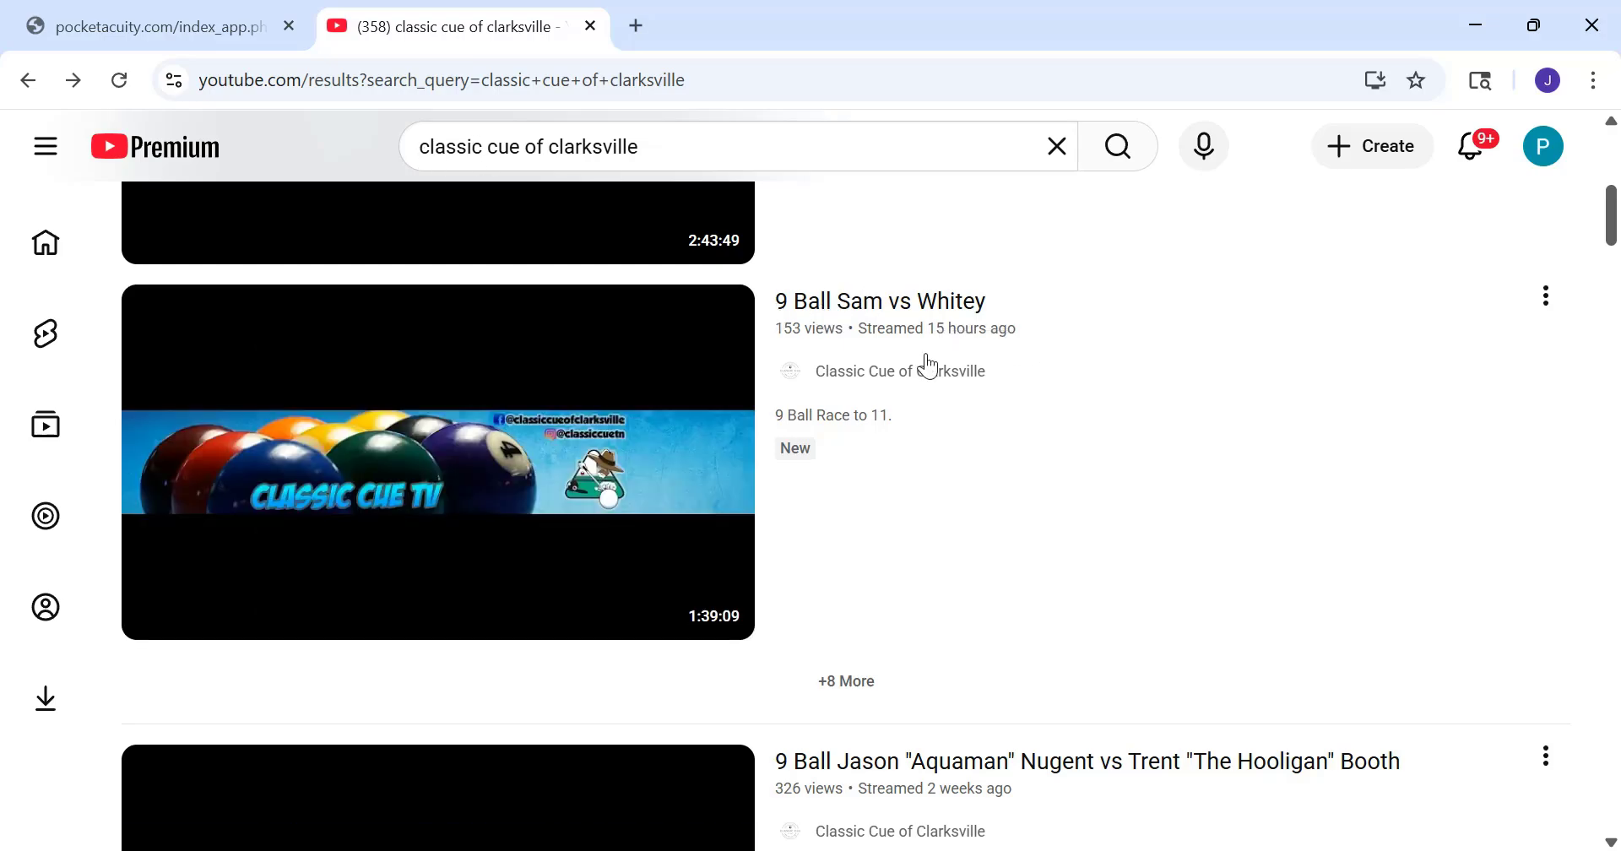
{"action": "left_click", "coordinate": [844, 311]}
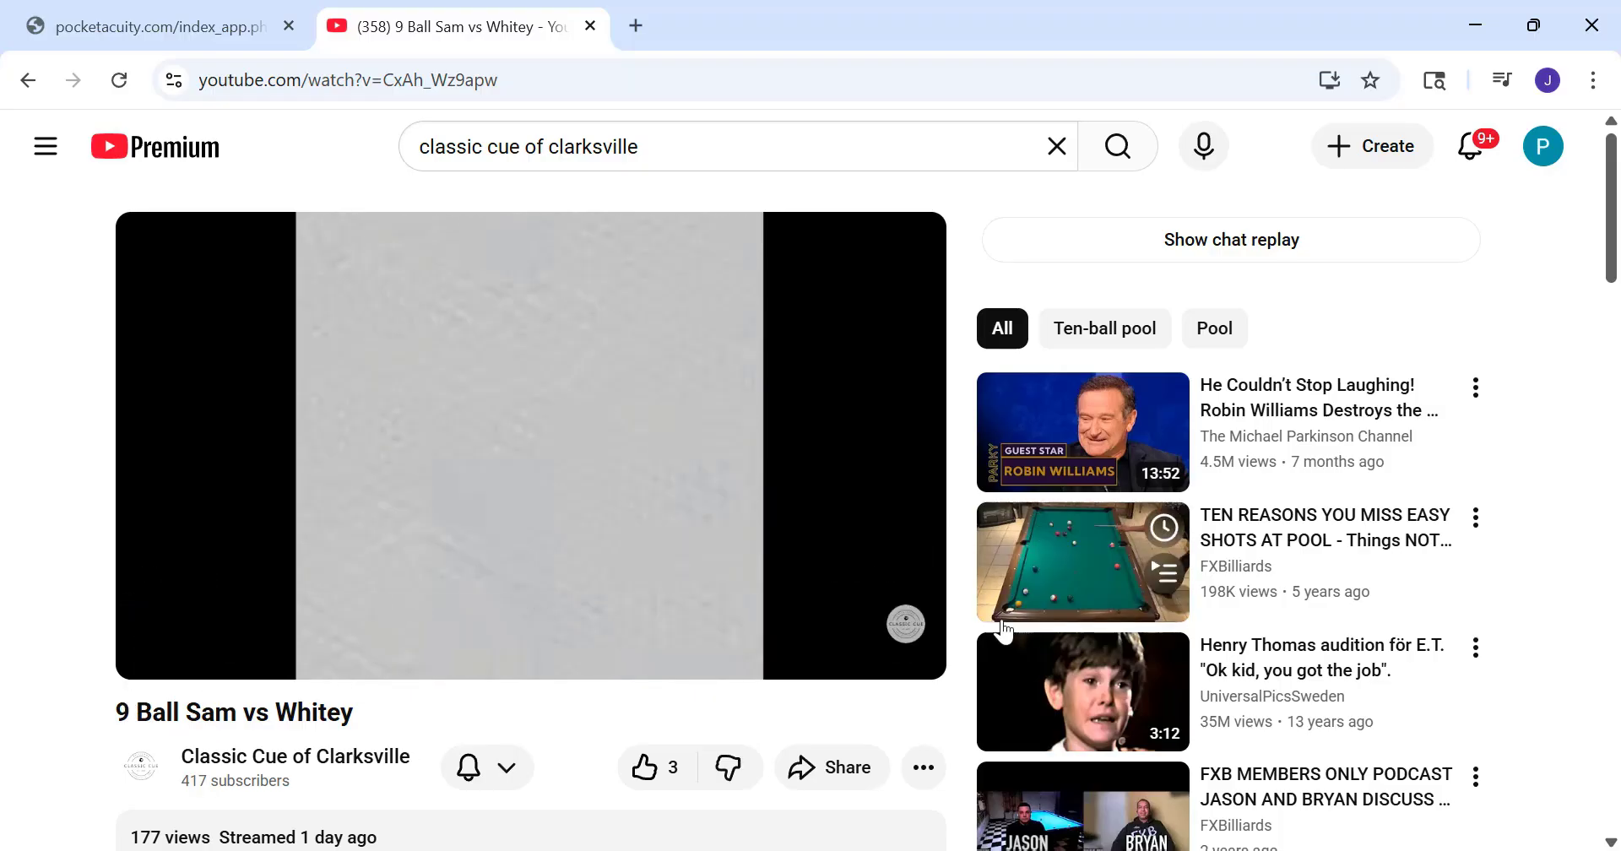
Display the video's embed code and copy only the embed URL inside the src attribute's quotation marks
{"action": "left_click", "coordinate": [829, 770]}
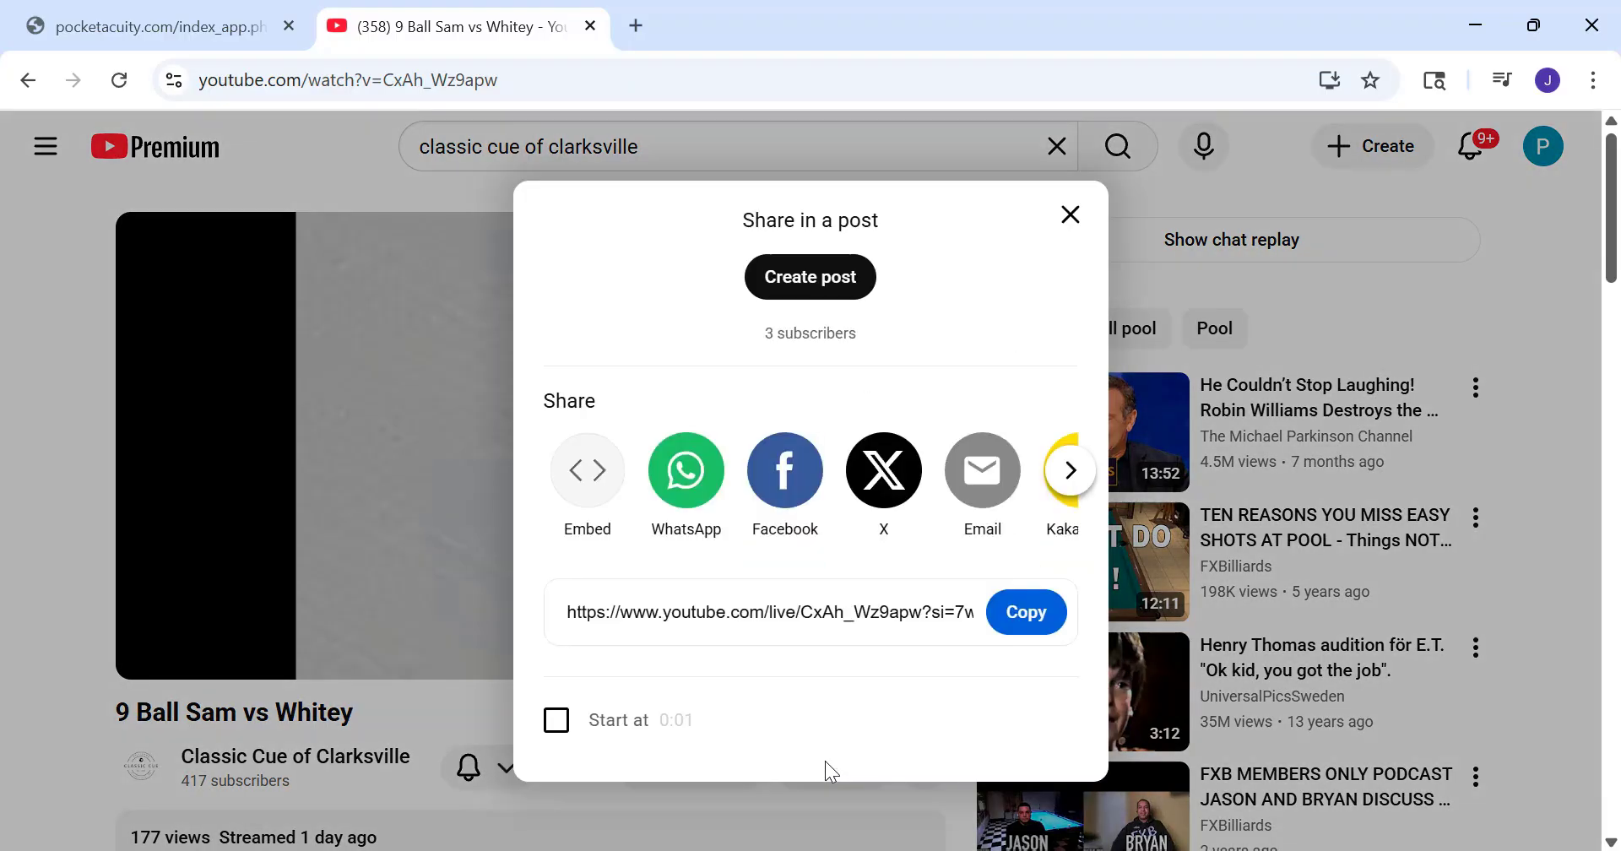
{"action": "left_click", "coordinate": [588, 482]}
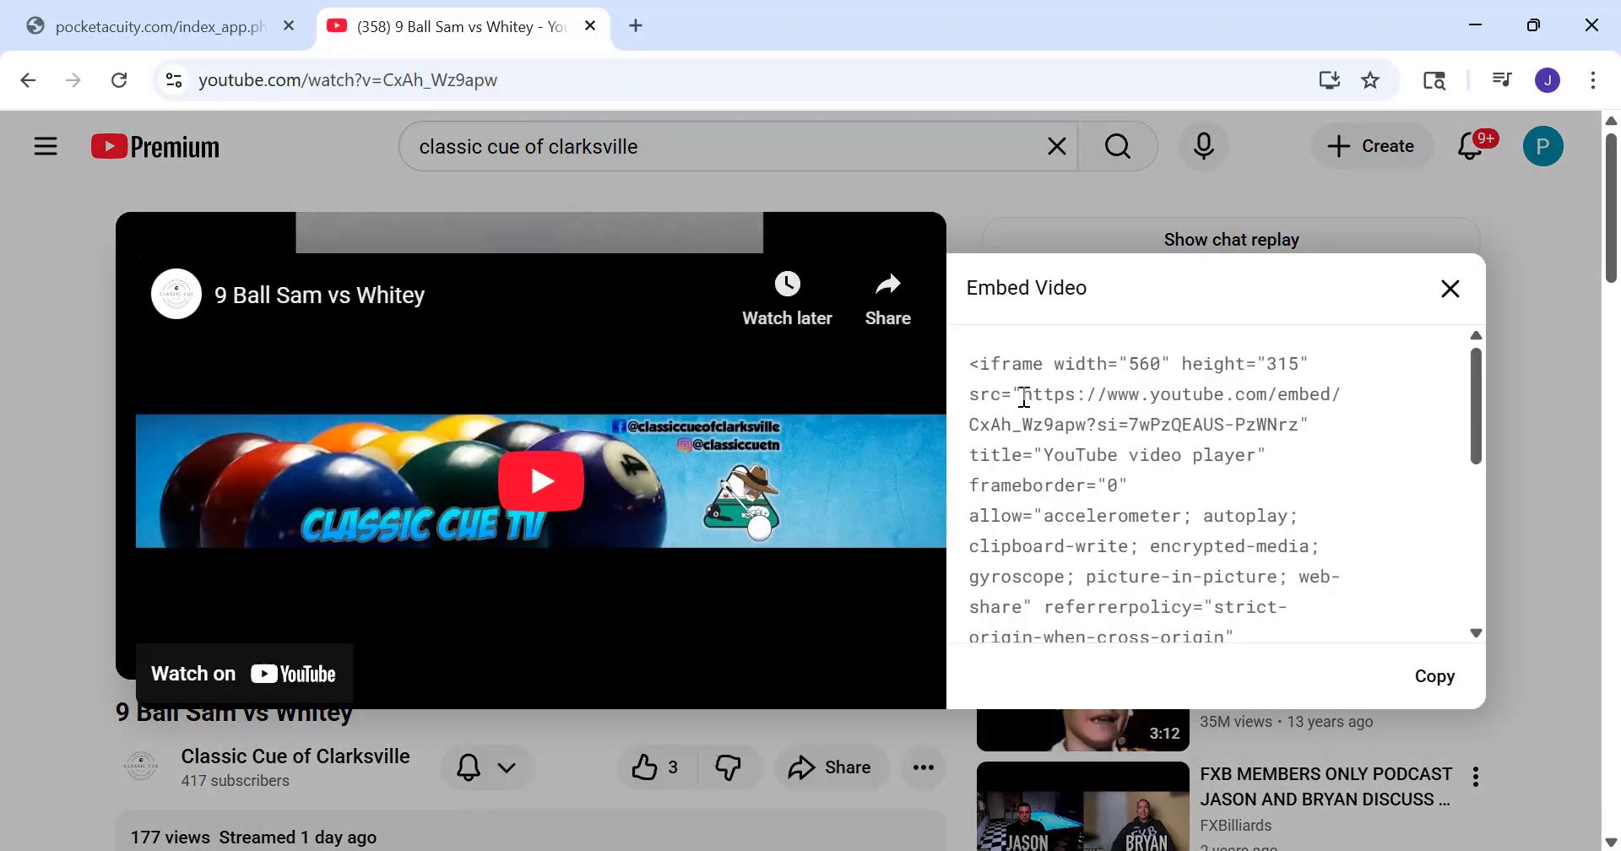
{"action": "left_click_drag", "start_coordinate": [1023, 396], "coordinate": [1303, 427]}
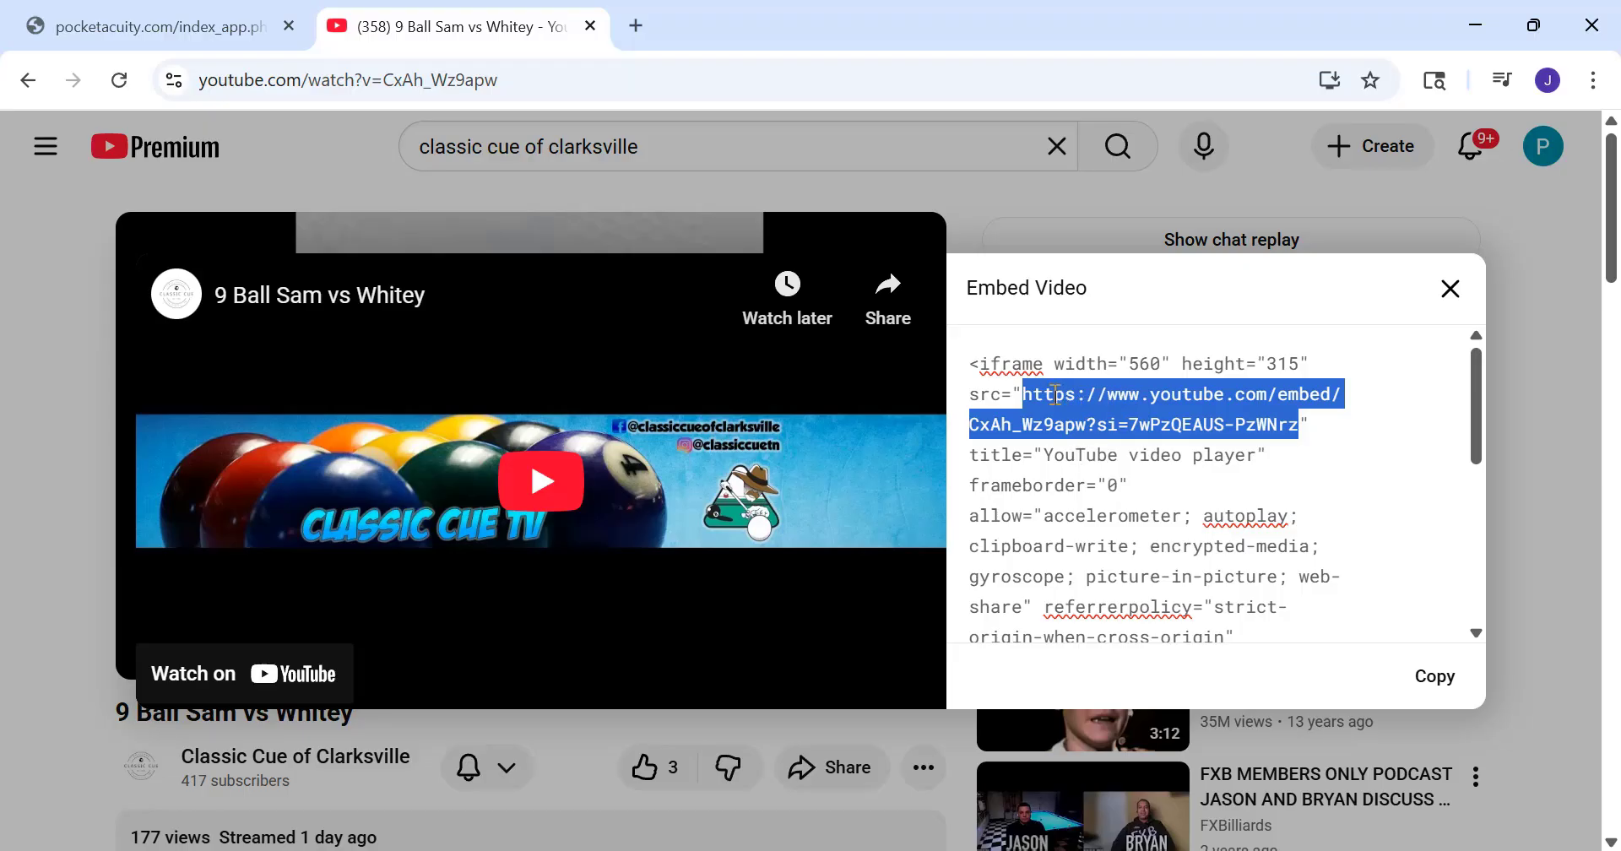
{"action": "left_click", "coordinate": [1077, 368]}
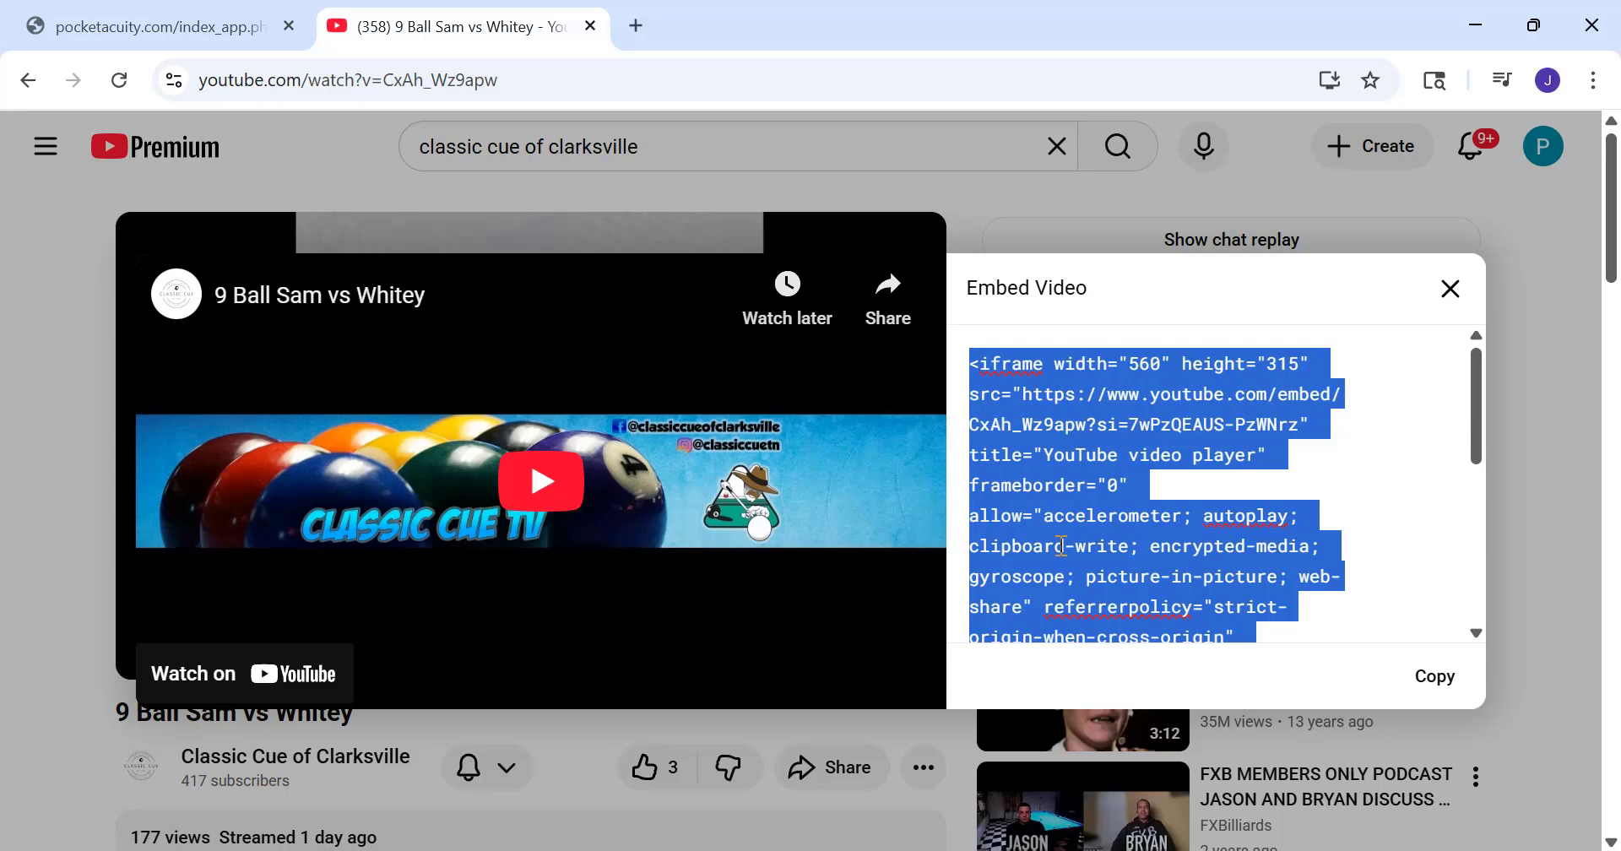
{"action": "left_click", "coordinate": [1070, 477]}
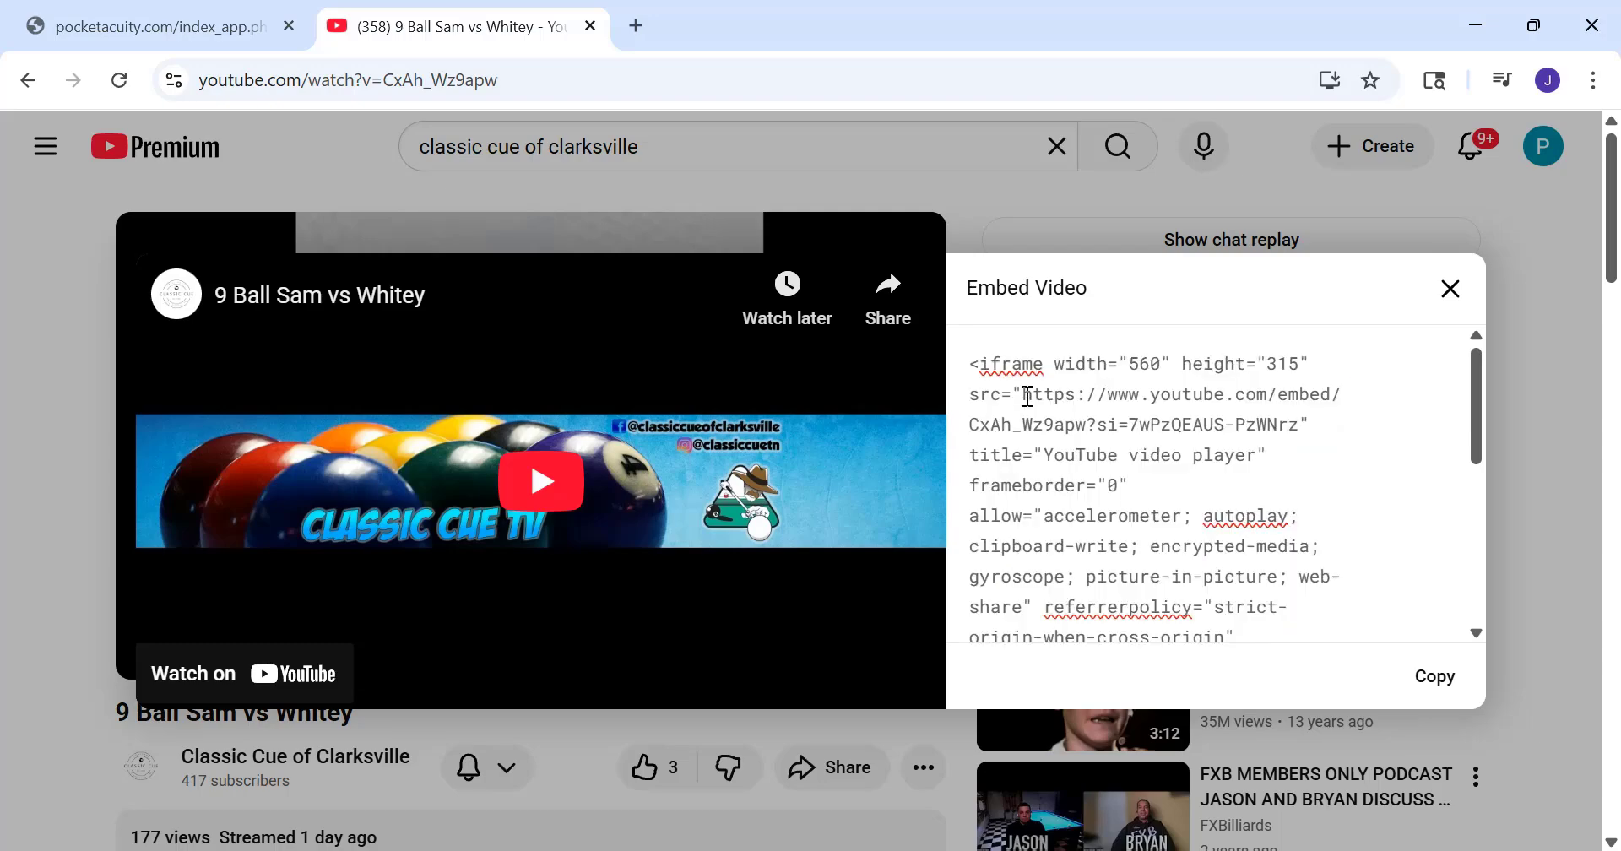
{"action": "left_click_drag", "start_coordinate": [1027, 396], "coordinate": [1301, 423]}
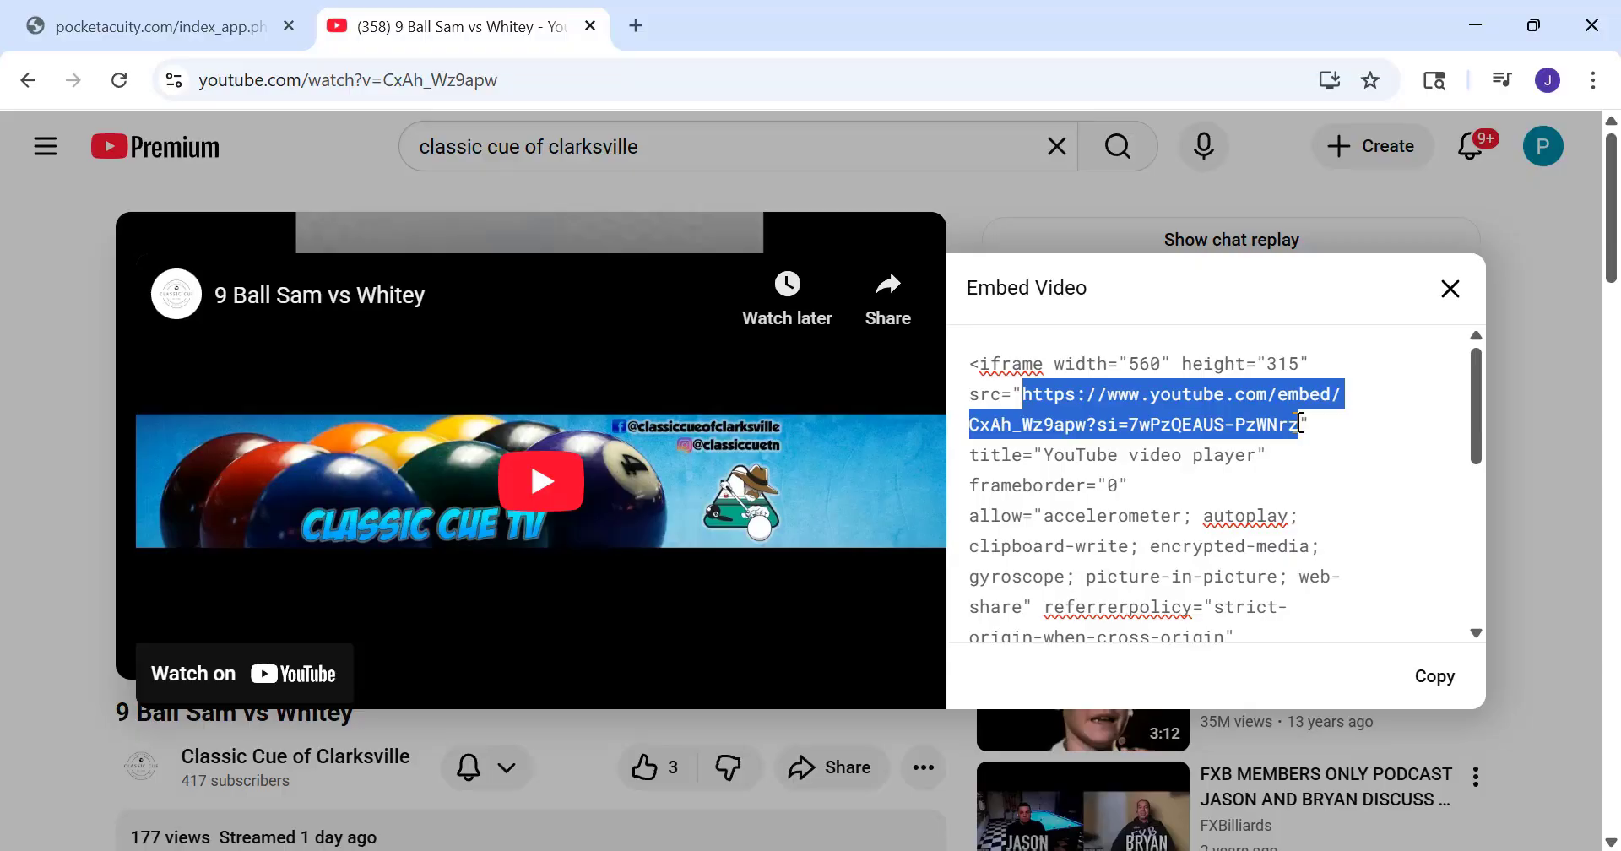
{"action": "right_click", "coordinate": [1069, 397]}
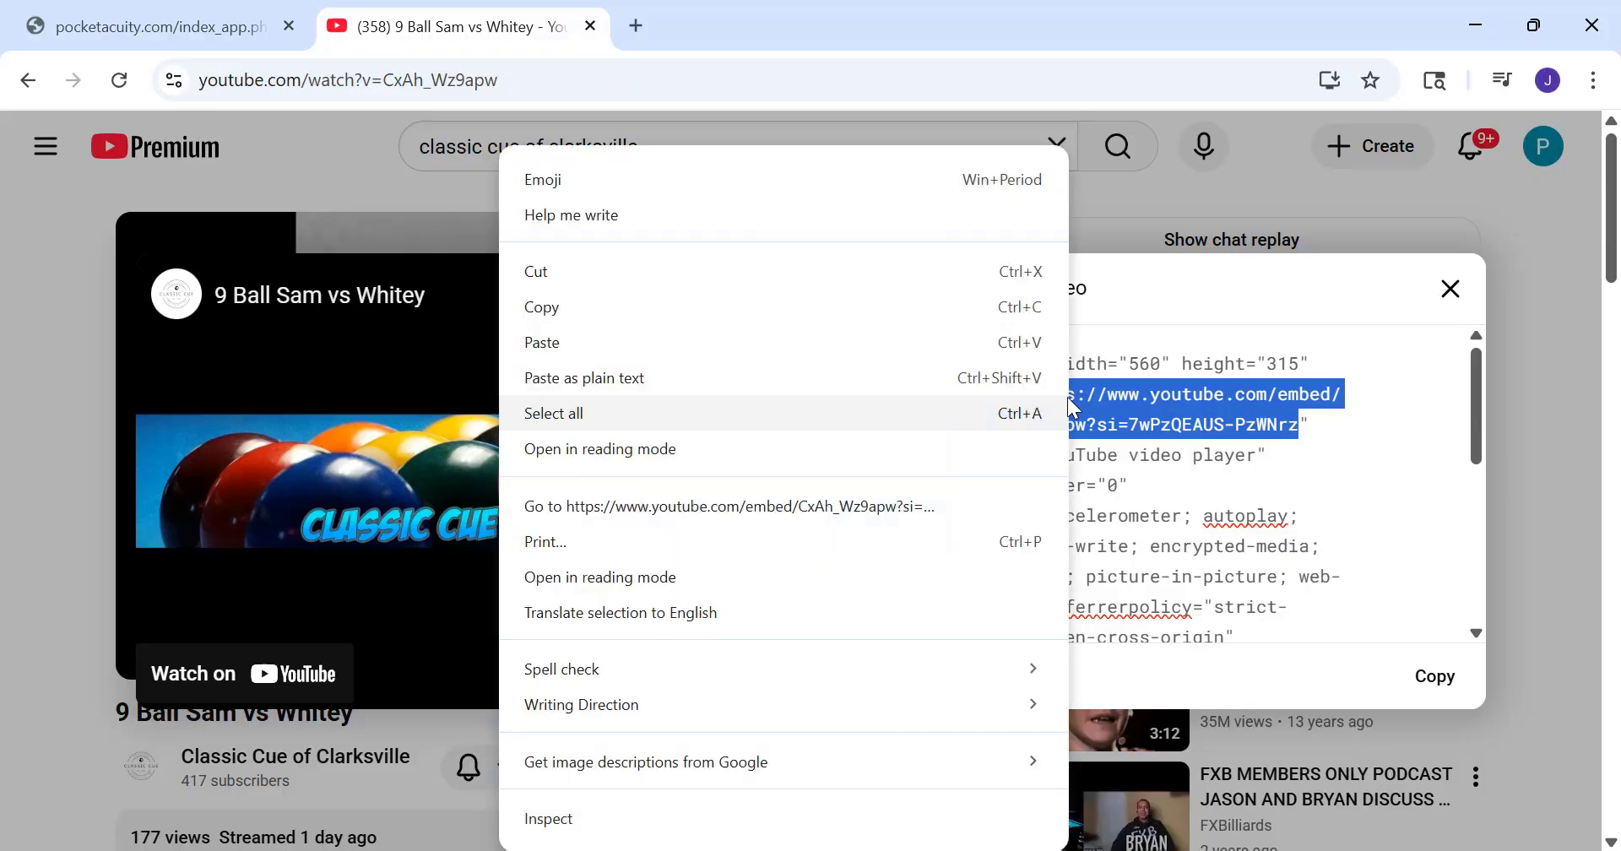
{"action": "left_click", "coordinate": [550, 313]}
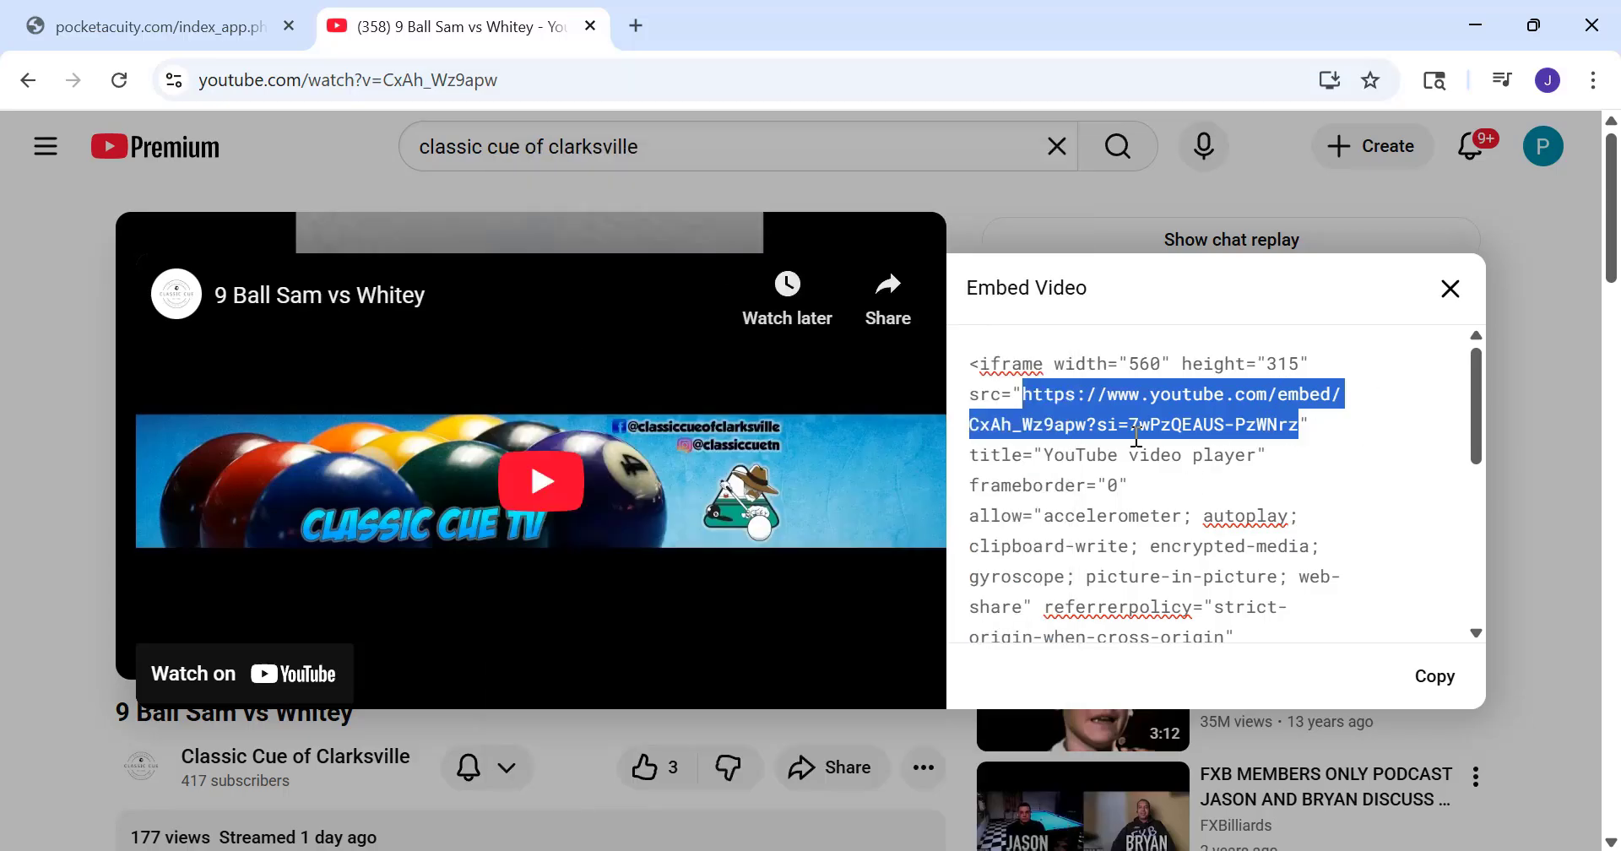
Switch back to Pocket Acuity, create a new game record and paste the copied embed URL as its Video link
{"action": "left_click", "coordinate": [139, 34]}
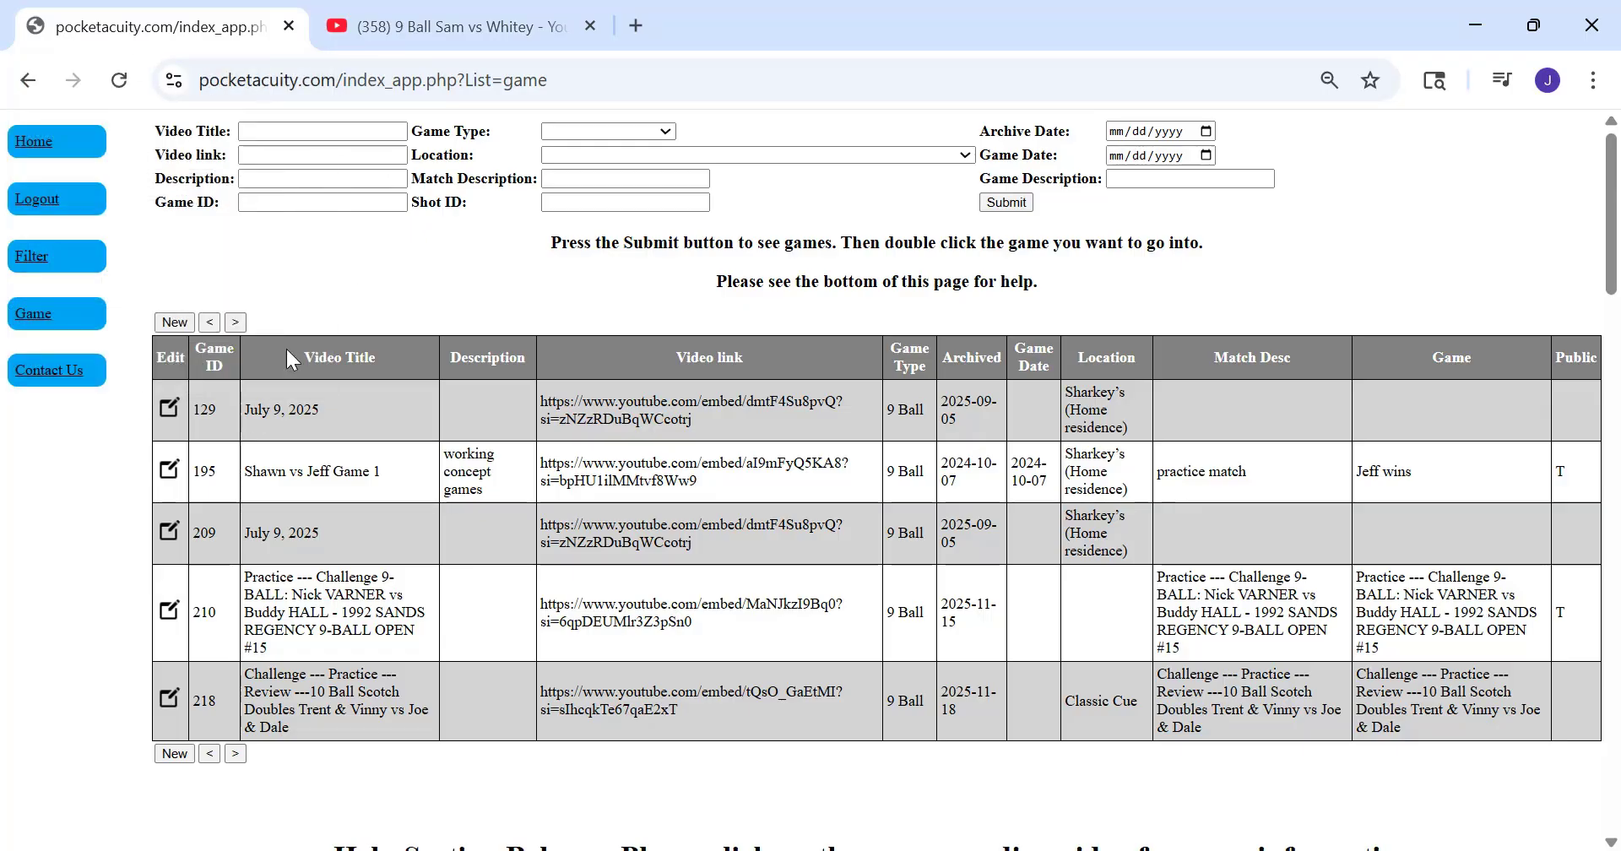
{"action": "left_click", "coordinate": [173, 323]}
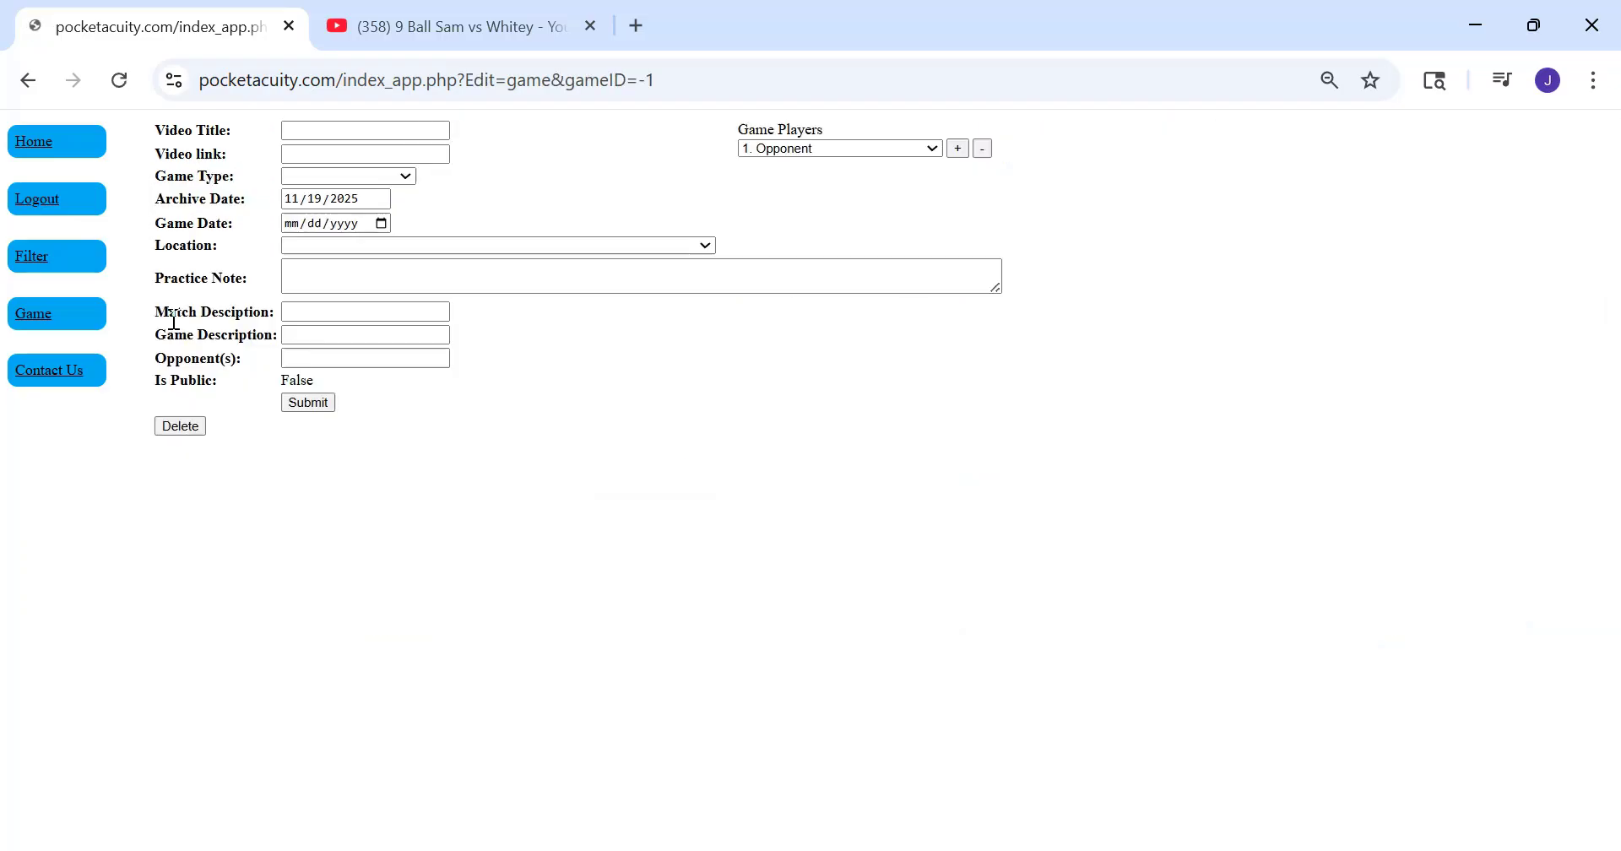
{"action": "left_click", "coordinate": [300, 156]}
{"action": "right_click", "coordinate": [299, 159]}
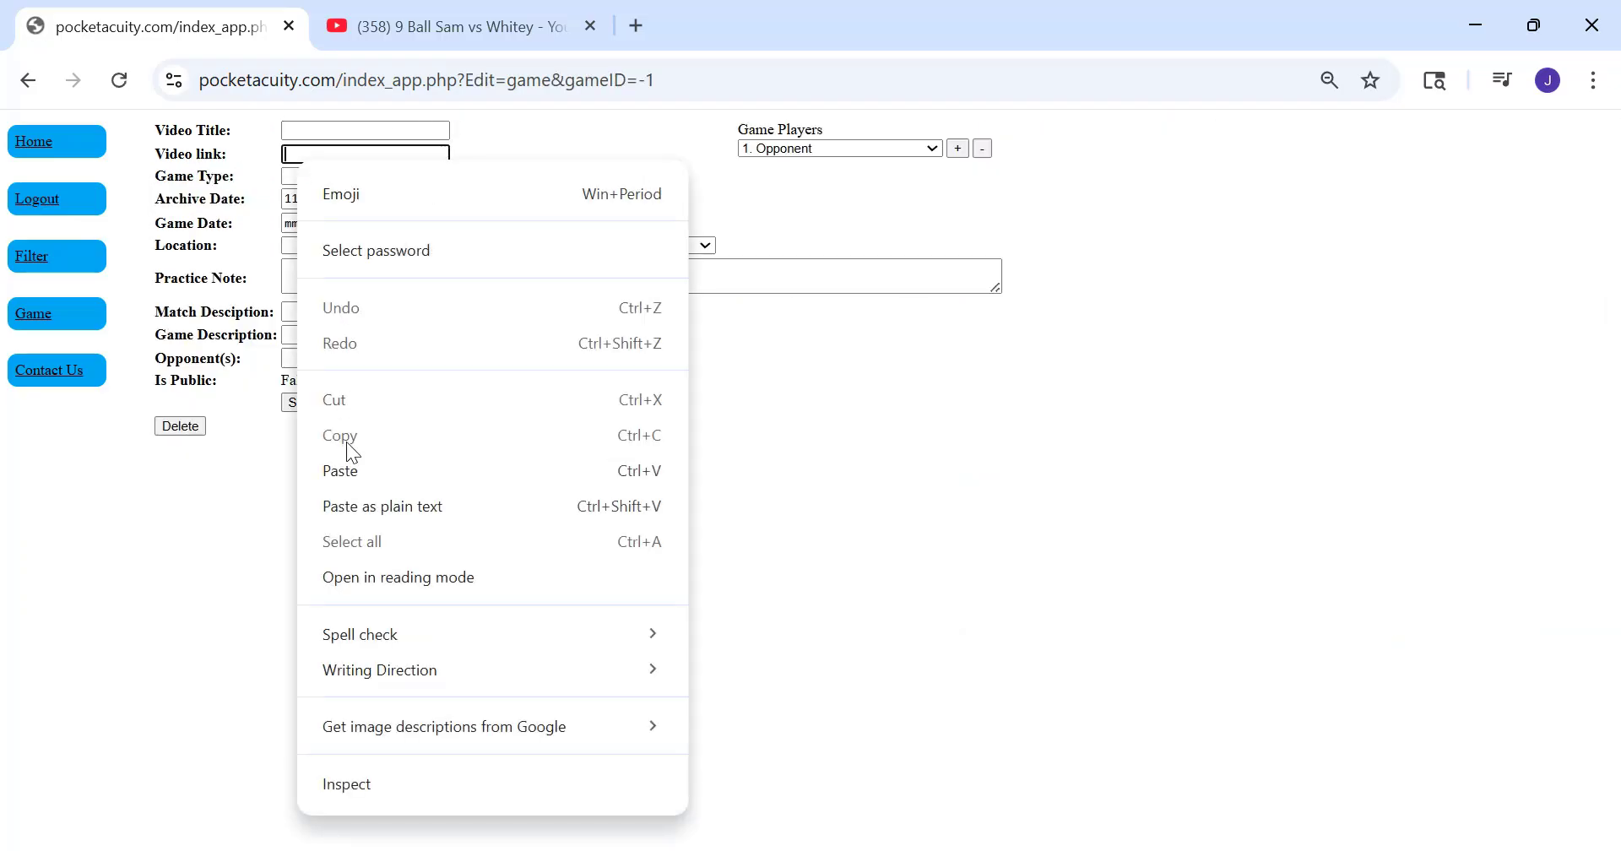
{"action": "left_click", "coordinate": [341, 471]}
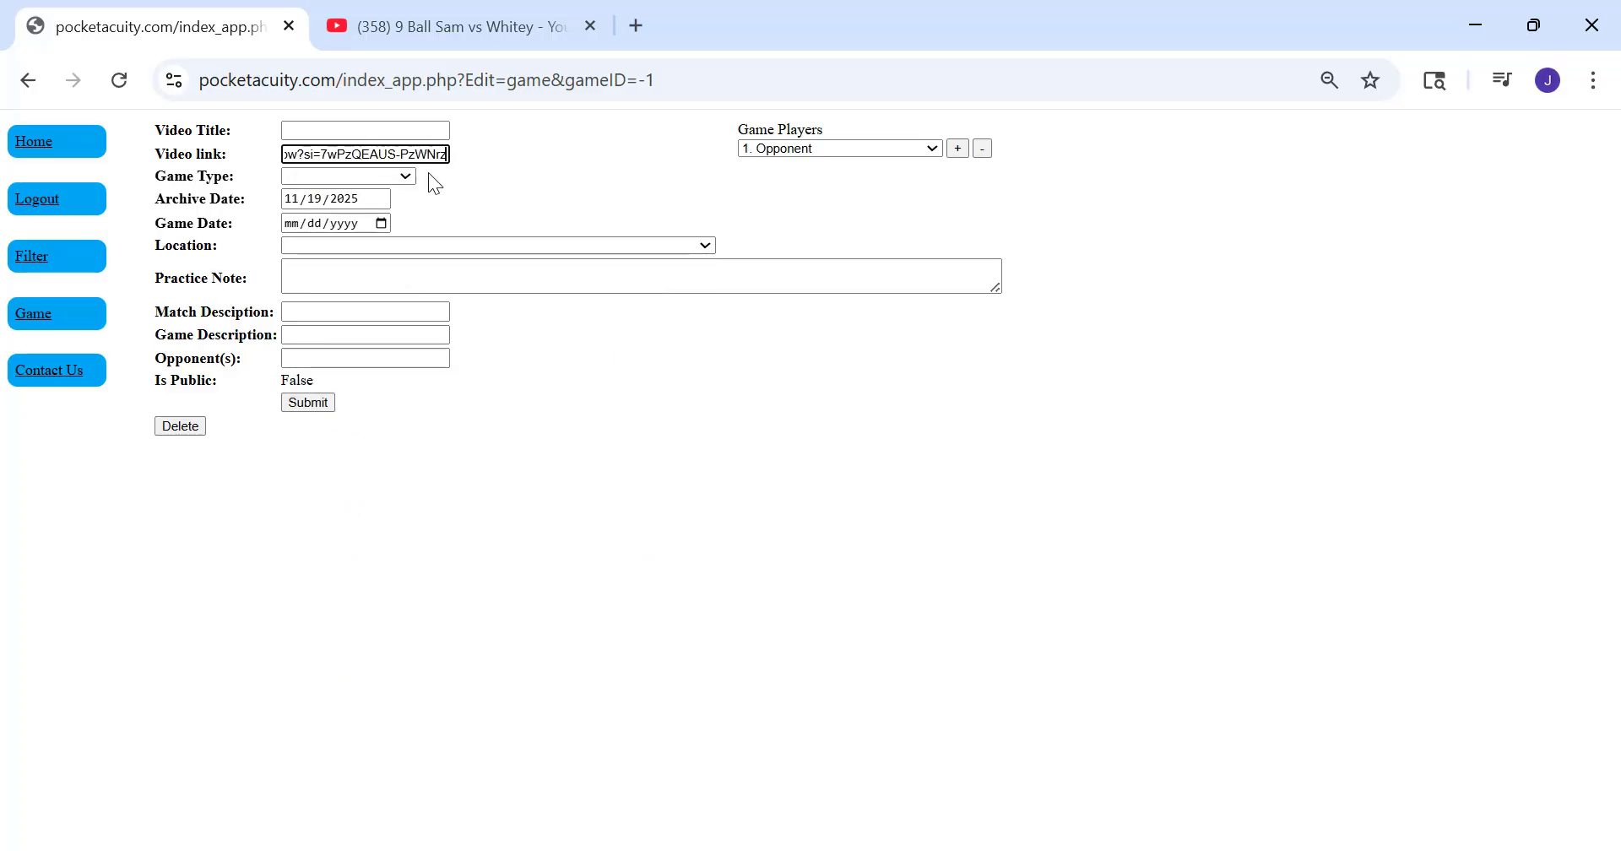
Copy the title "9 Ball Sam vs Whitey" from the YouTube video page and paste it as the Pocket Acuity game's Video Title
{"action": "left_click", "coordinate": [449, 22]}
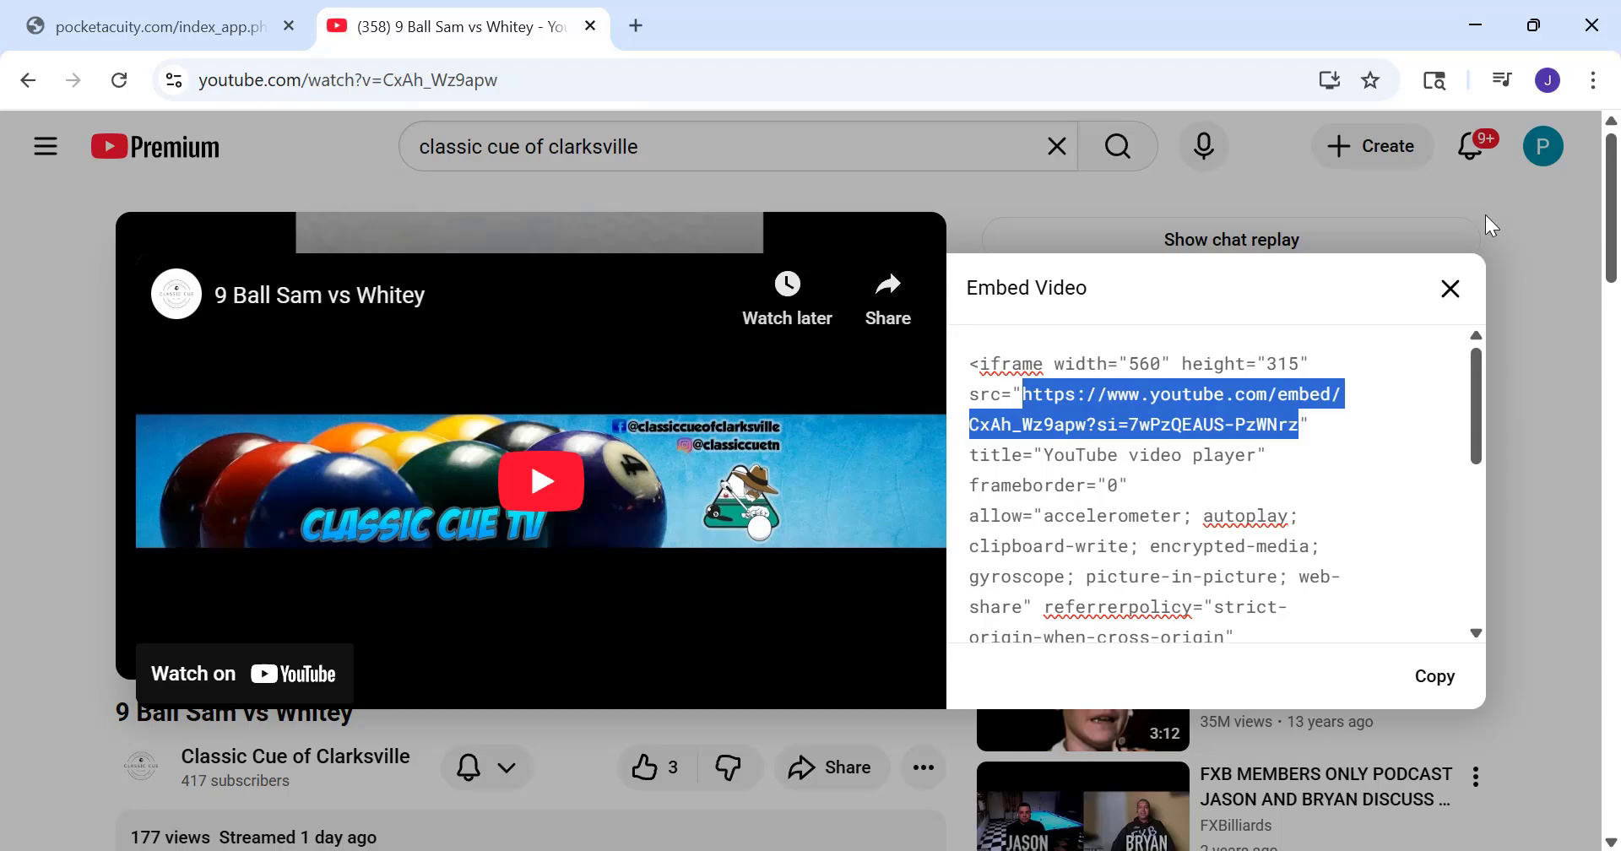
{"action": "left_click", "coordinate": [1452, 289]}
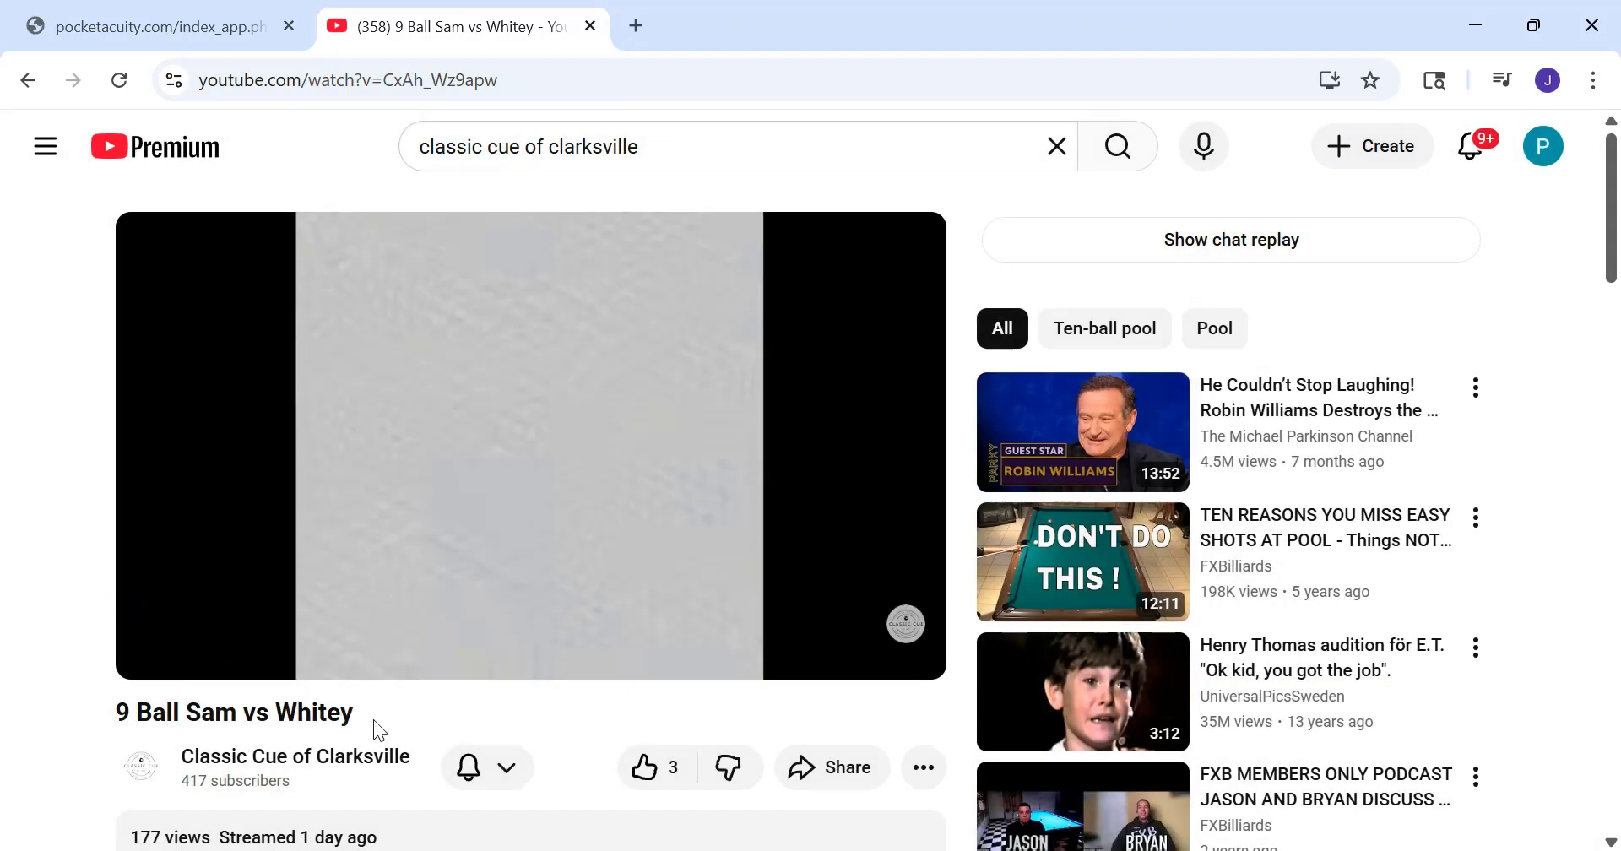
{"action": "left_click_drag", "start_coordinate": [359, 716], "coordinate": [109, 713]}
{"action": "key", "text": "ctrl+c"}
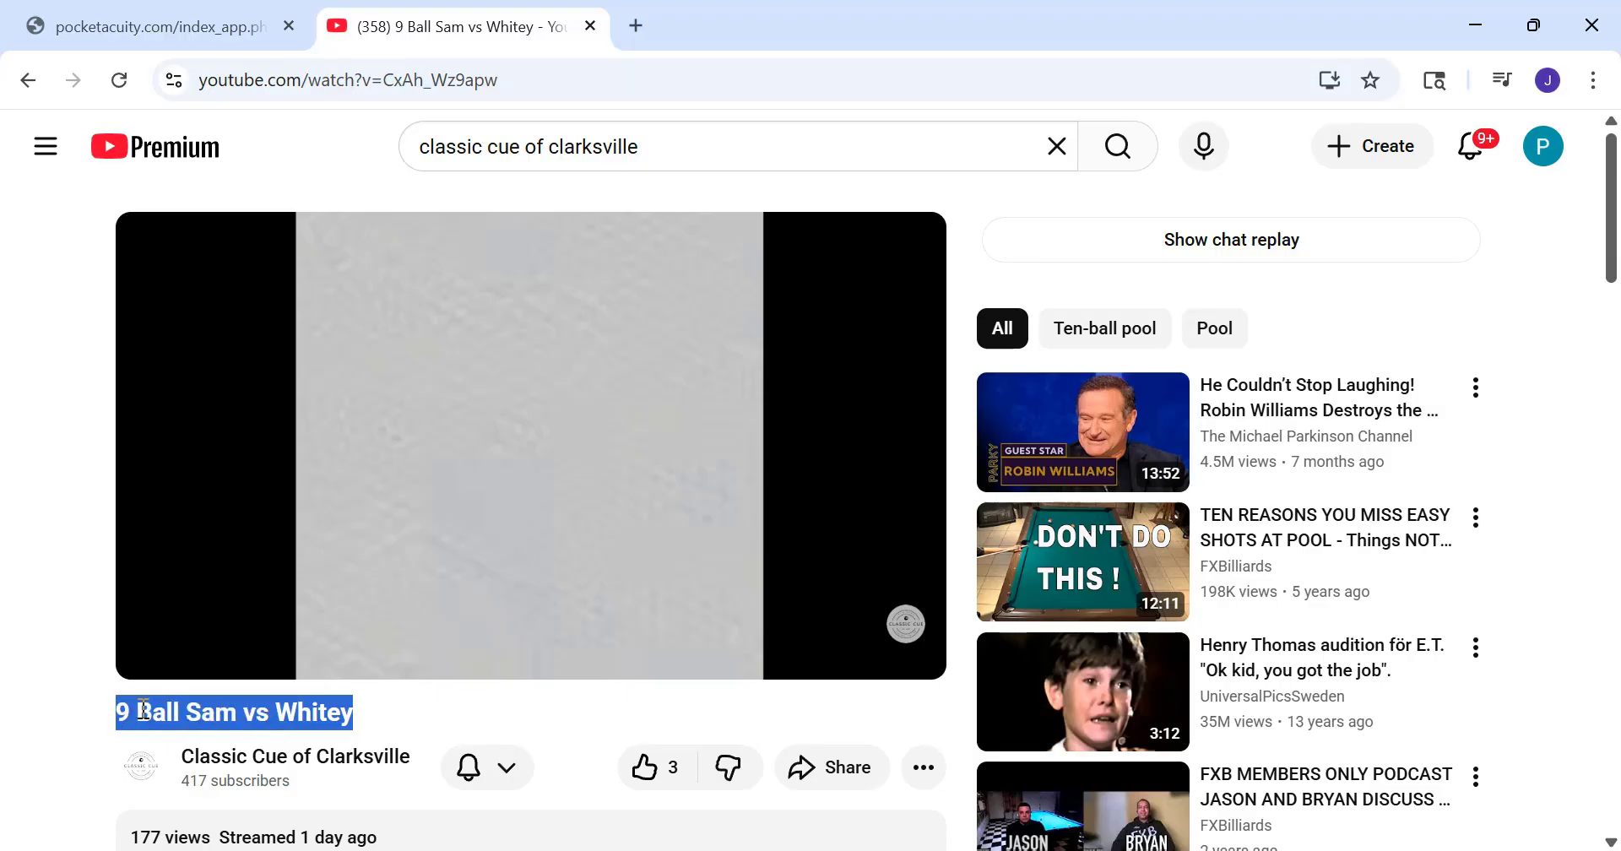
{"action": "right_click", "coordinate": [141, 706]}
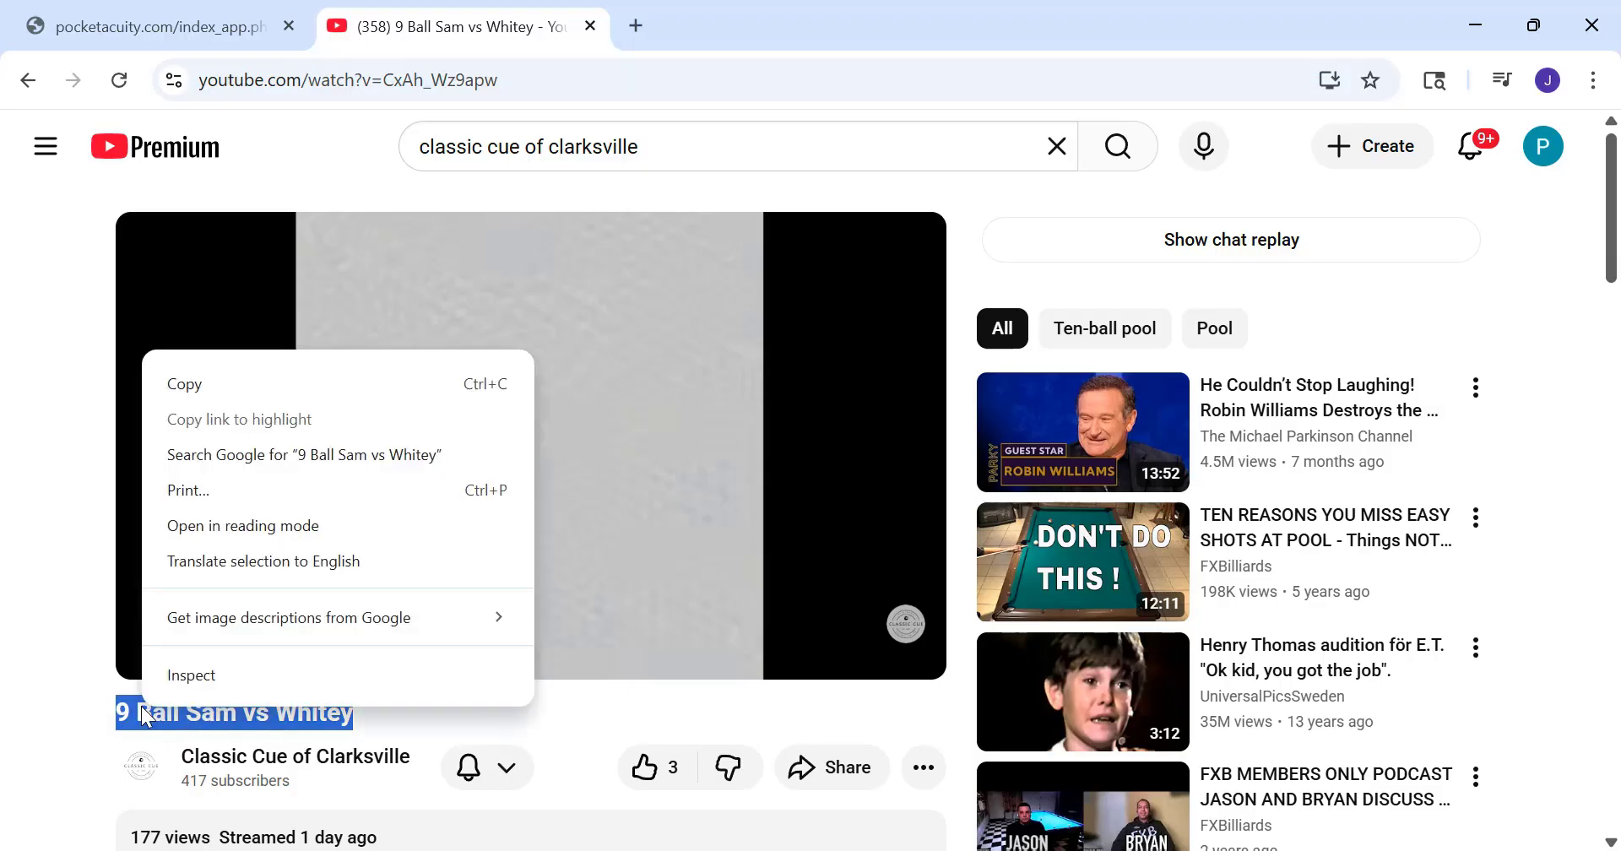
{"action": "left_click", "coordinate": [199, 385]}
{"action": "left_click", "coordinate": [181, 29]}
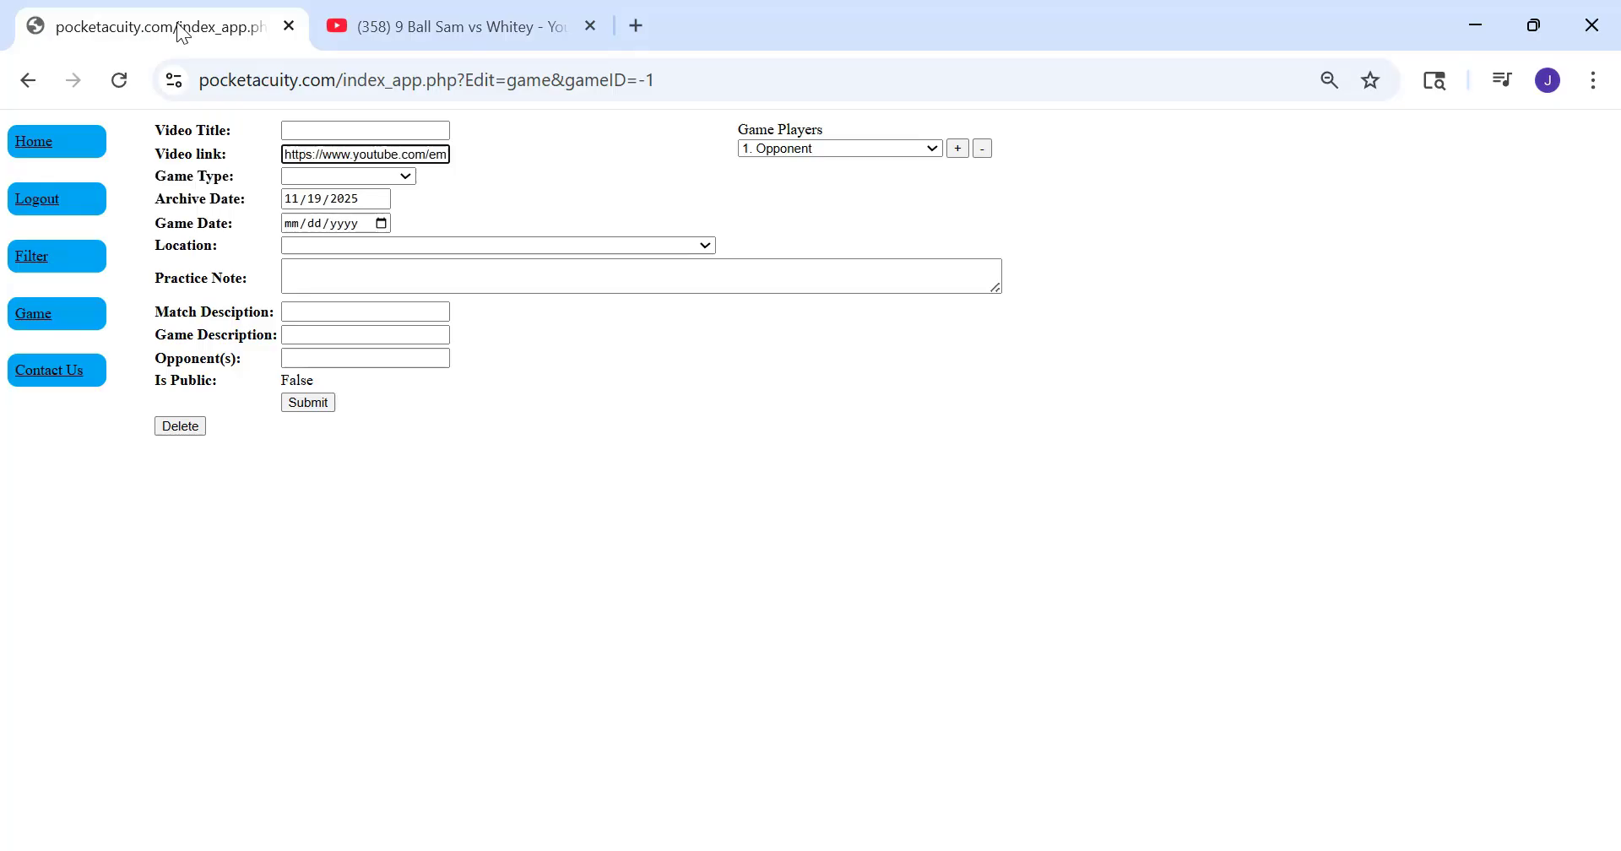
{"action": "left_click", "coordinate": [323, 126]}
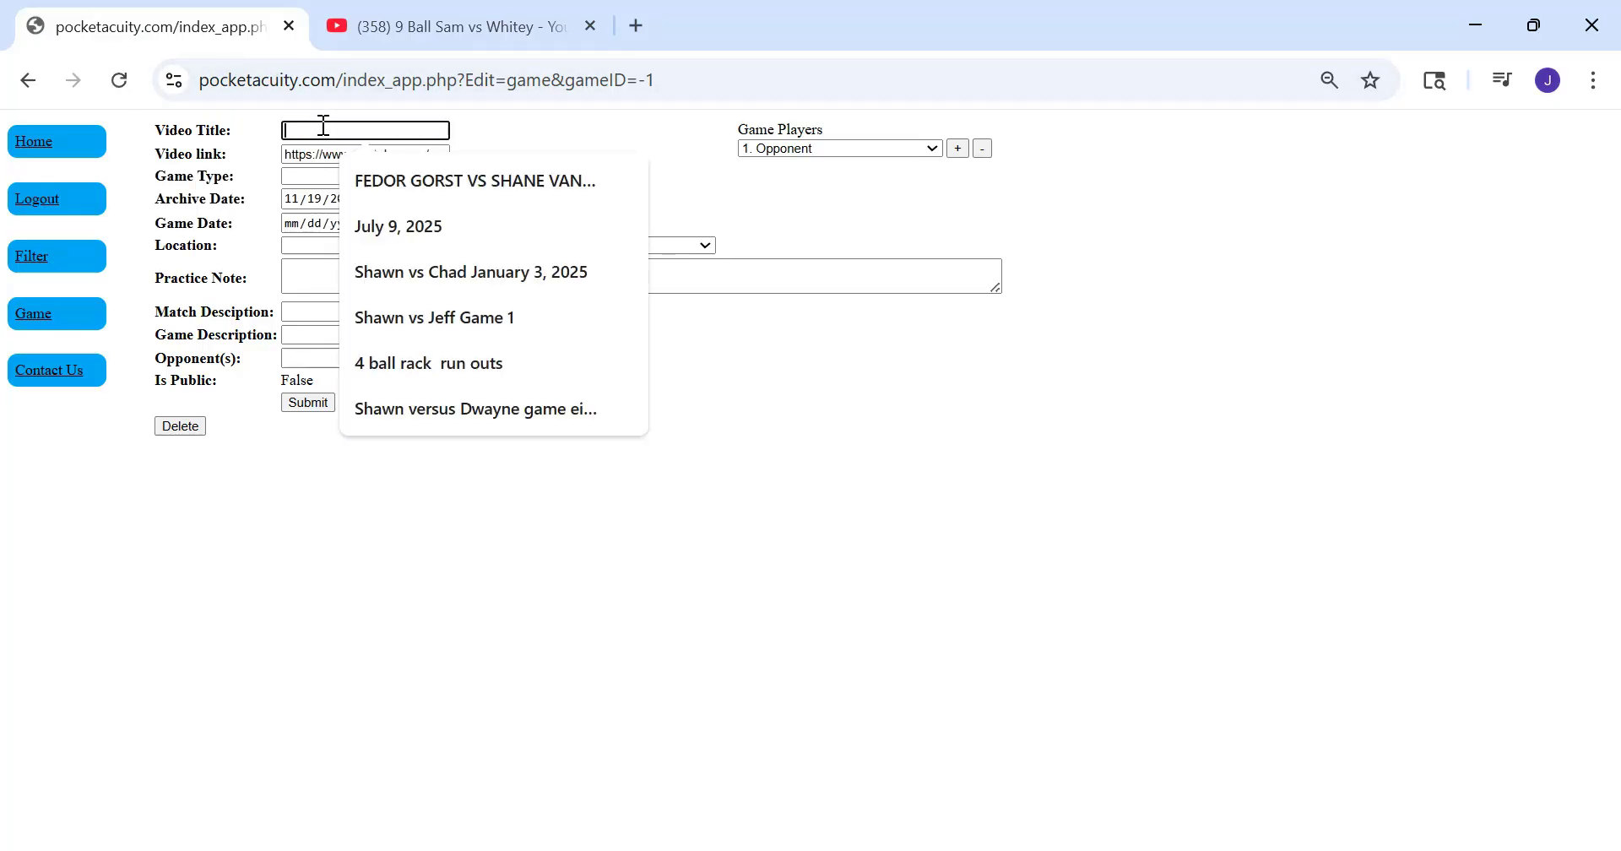
{"action": "key", "text": "ctrl+v"}
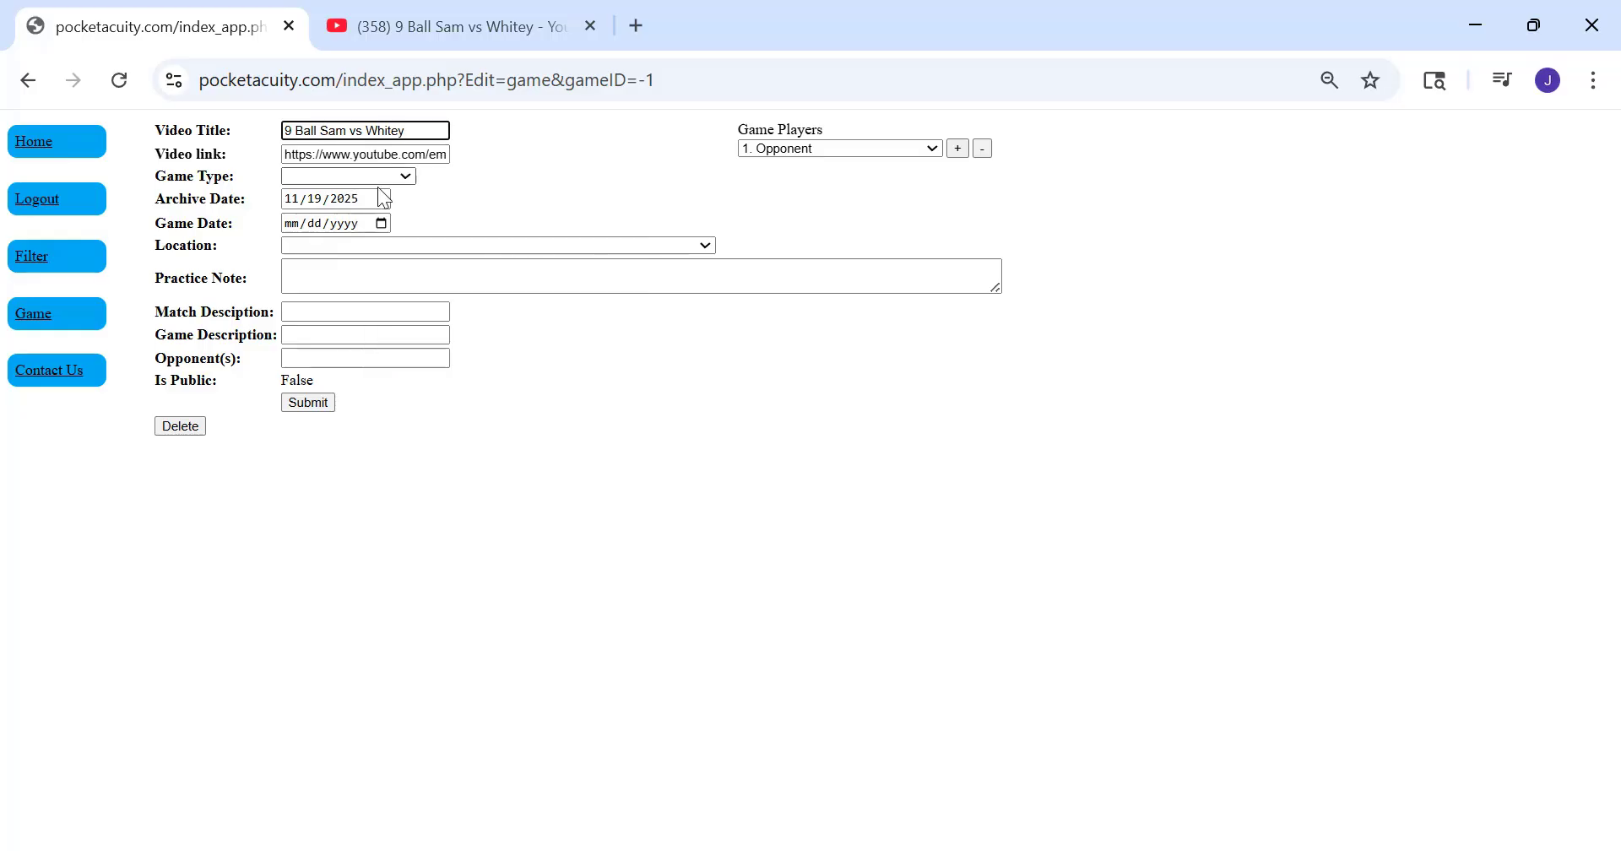
Set the Game Type to 9 Ball and the Location to "USA Clarkesville, TN Classic Cue"
{"action": "left_click", "coordinate": [346, 176]}
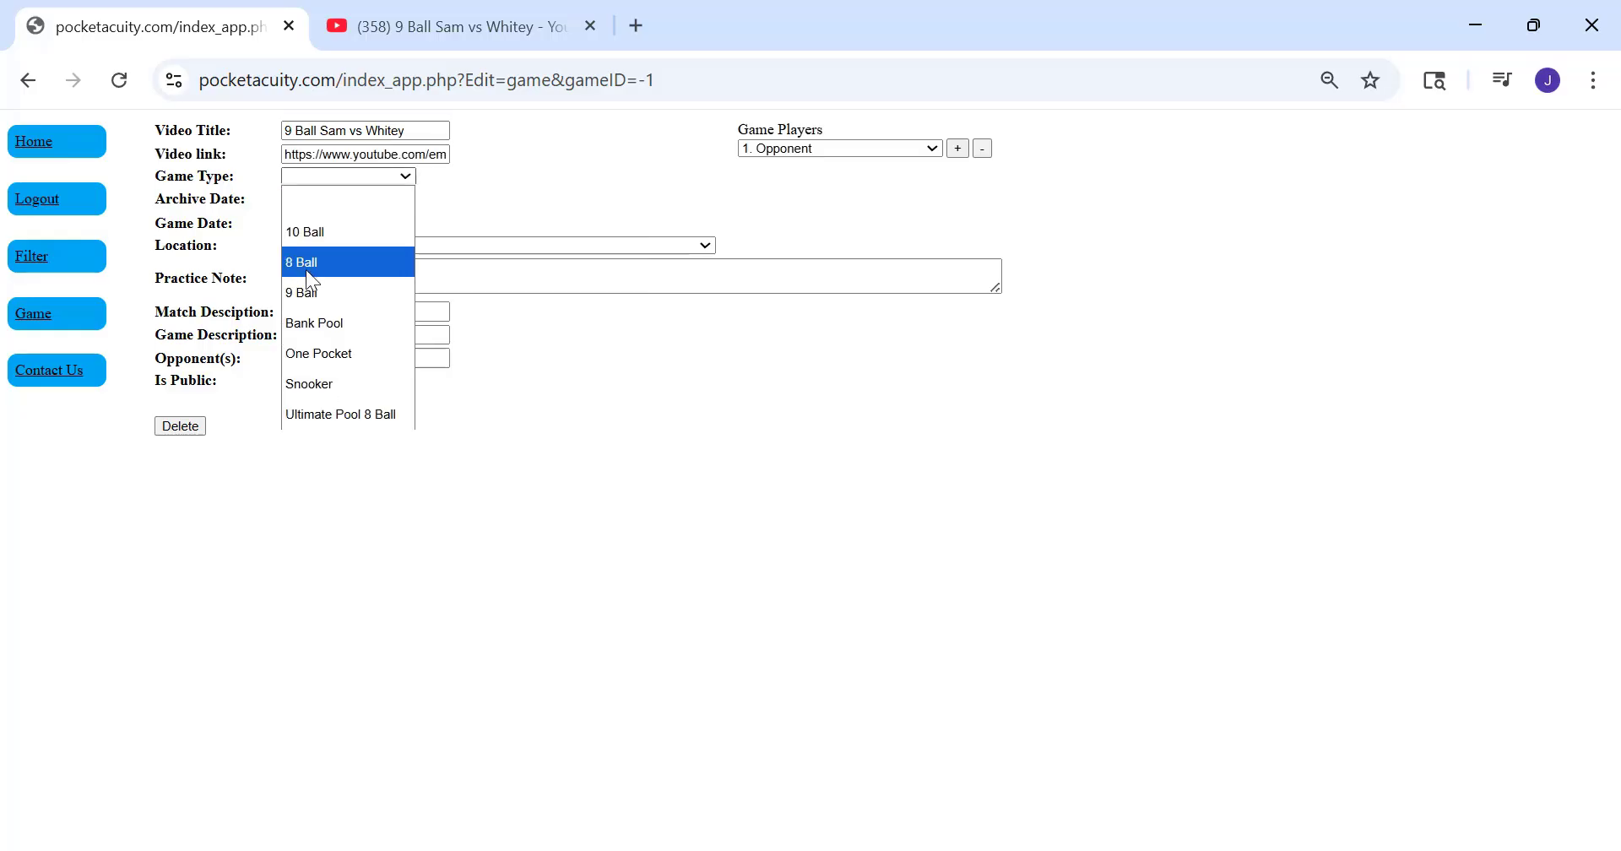
{"action": "left_click", "coordinate": [309, 291]}
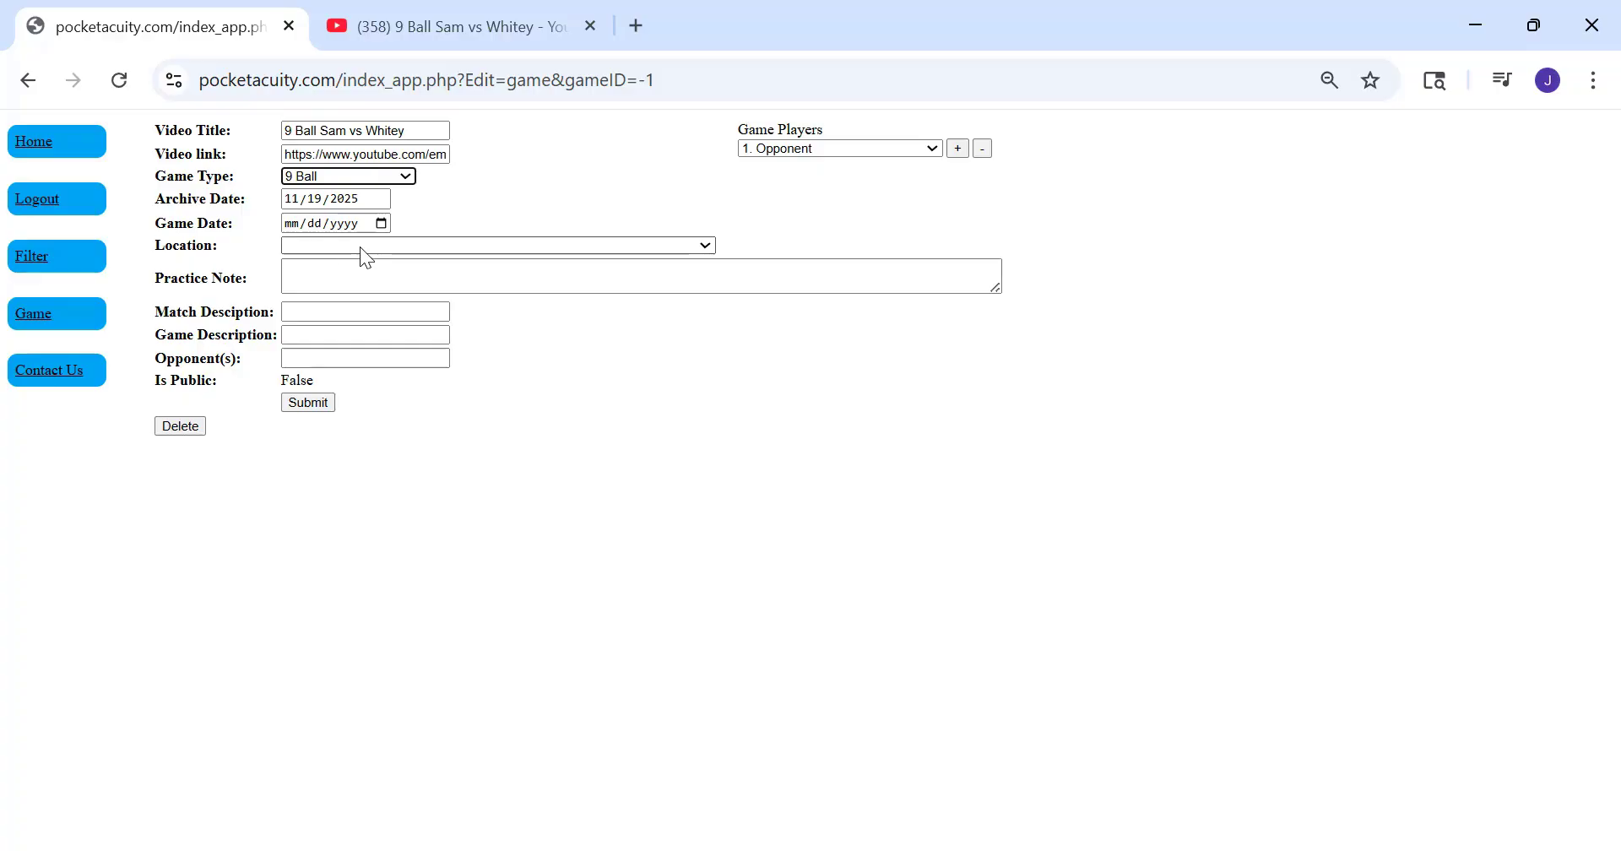
{"action": "left_click", "coordinate": [361, 246]}
{"action": "scroll", "coordinate": [336, 656], "scroll_direction": "down", "scroll_amount": 10}
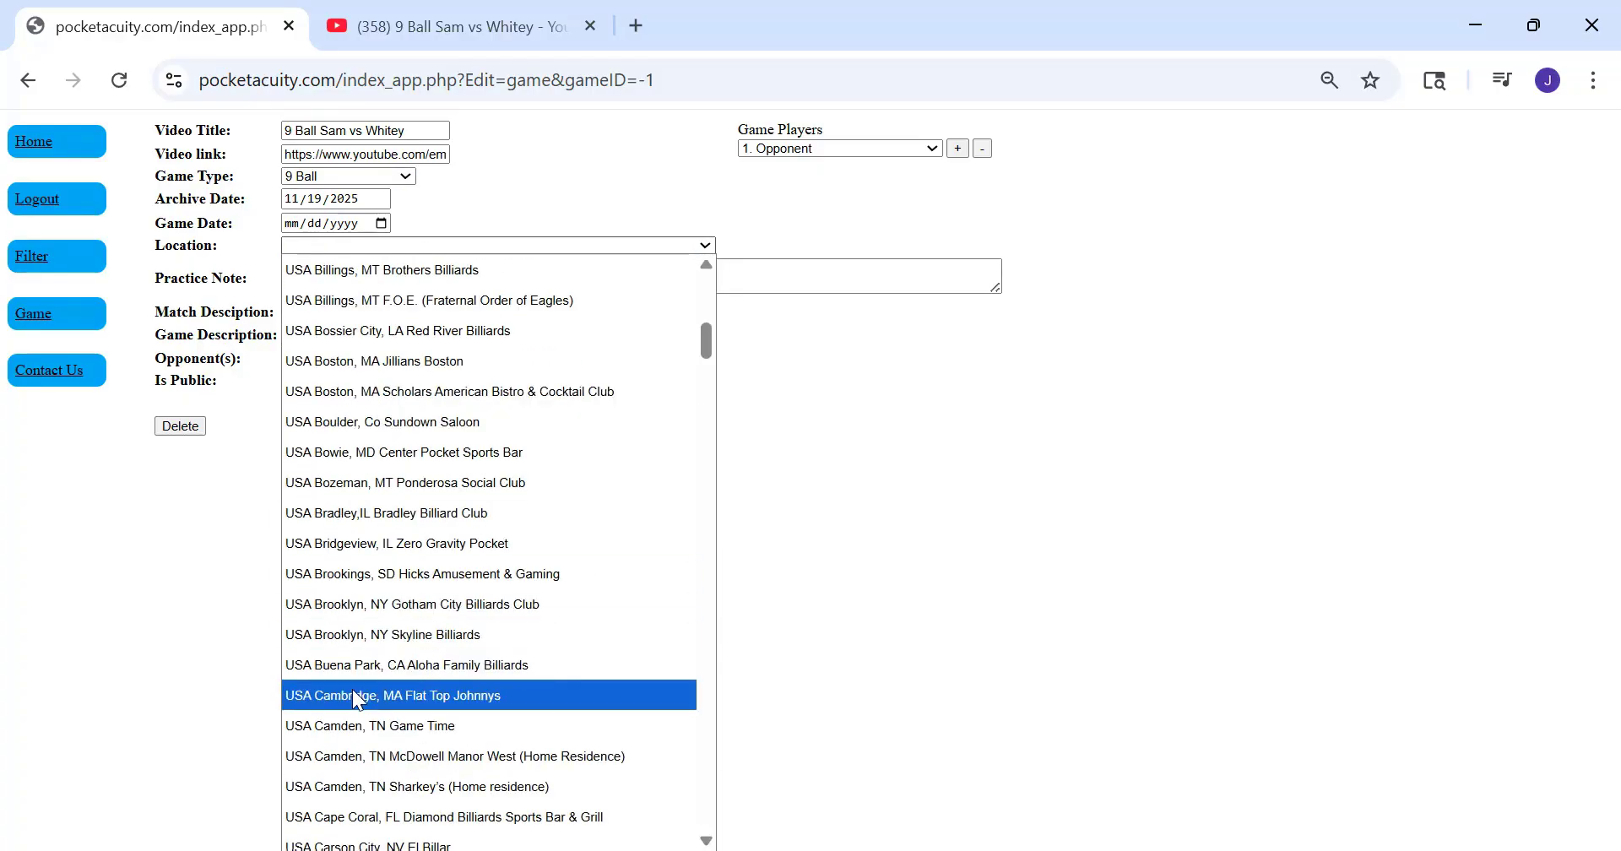
{"action": "scroll", "coordinate": [352, 689], "scroll_direction": "down", "scroll_amount": 3}
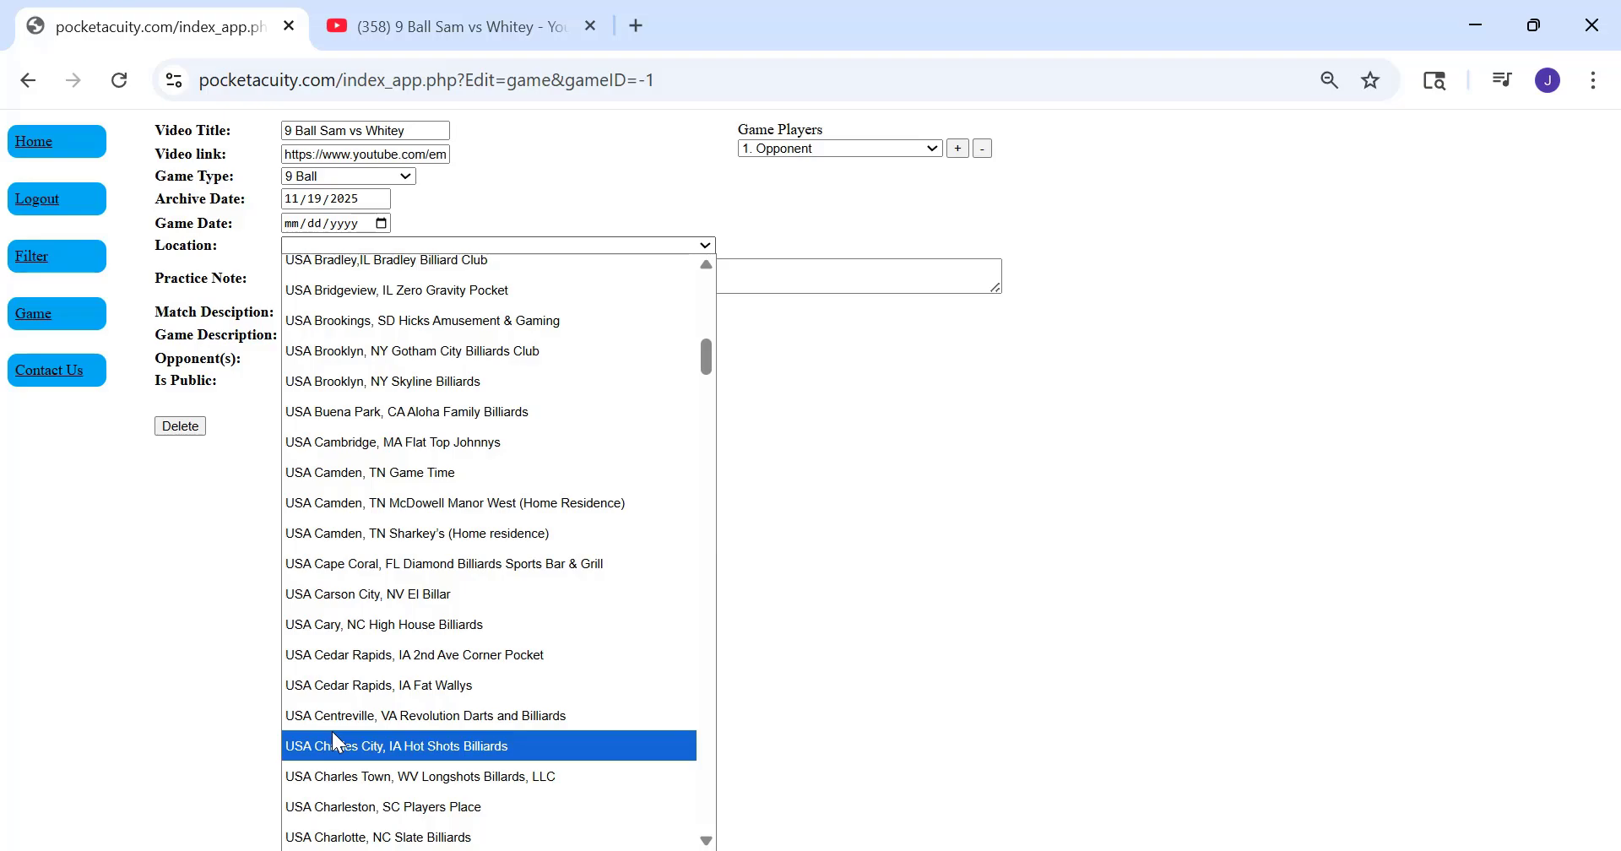
{"action": "scroll", "coordinate": [336, 738], "scroll_direction": "down", "scroll_amount": 6}
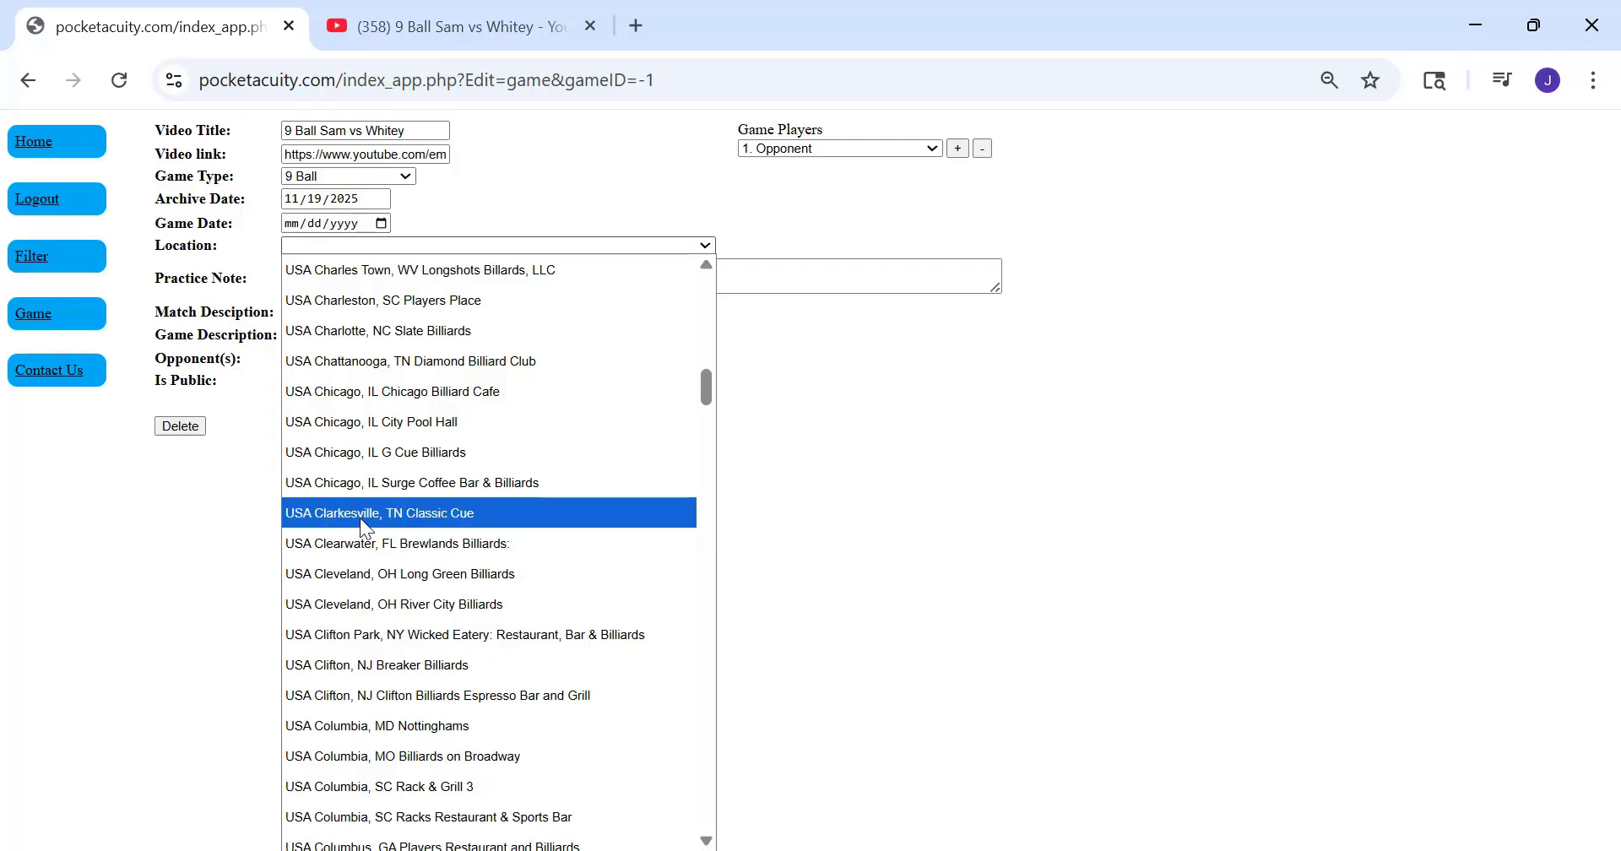
{"action": "left_click", "coordinate": [432, 521]}
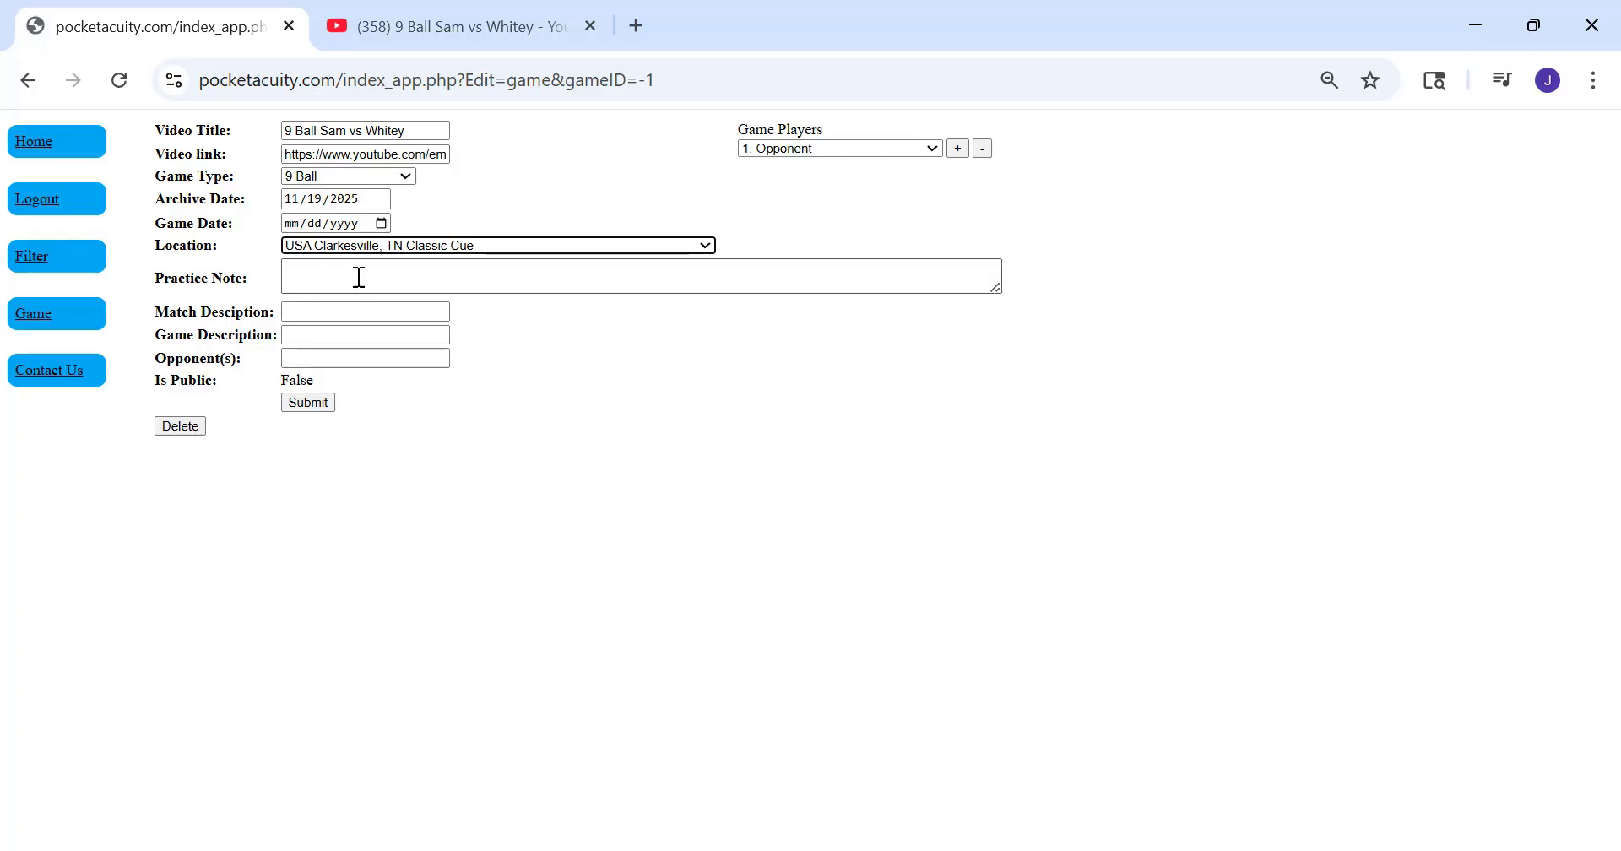
Paste "9 Ball Sam vs Whitey" into the match description, game description and opponent(s) fields
{"action": "left_click", "coordinate": [305, 314]}
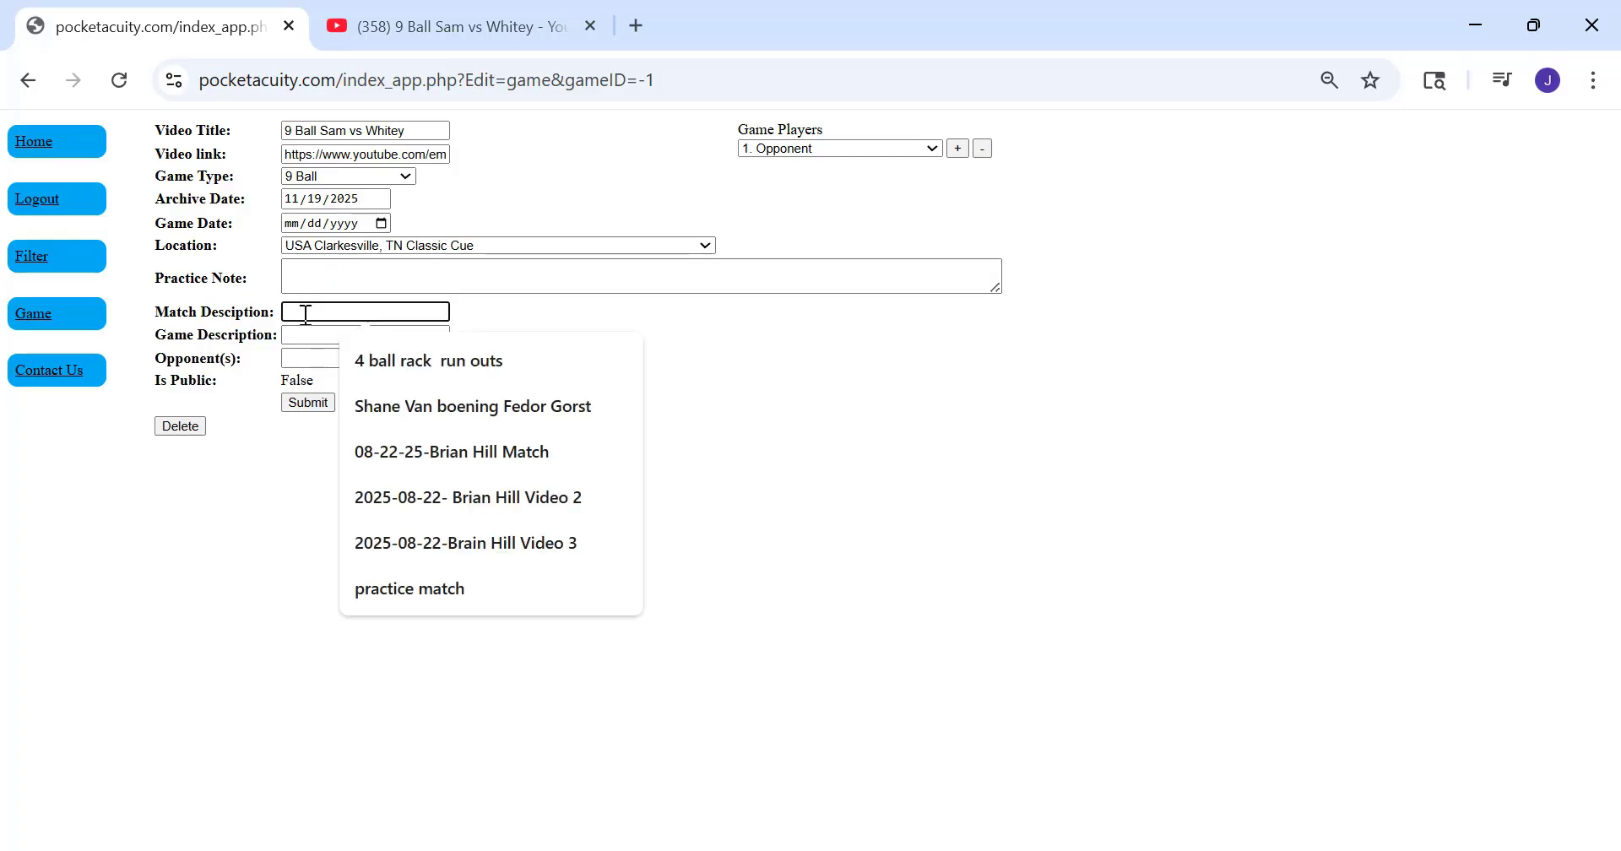
{"action": "key", "text": "ctrl+v"}
{"action": "left_click", "coordinate": [326, 336]}
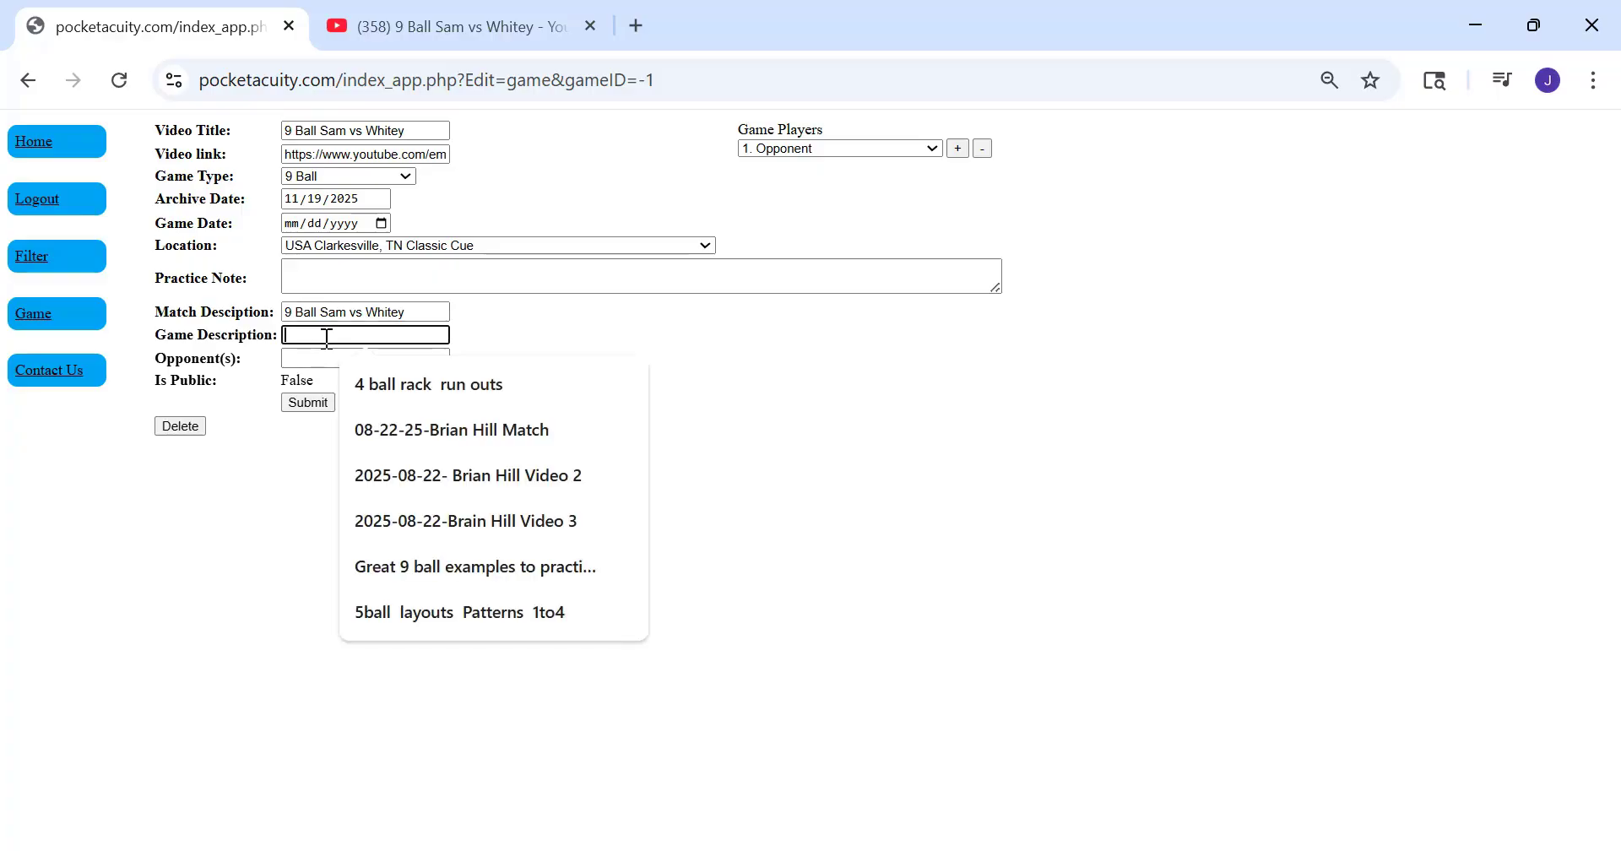
{"action": "key", "text": "ctrl+v"}
{"action": "left_click", "coordinate": [331, 359]}
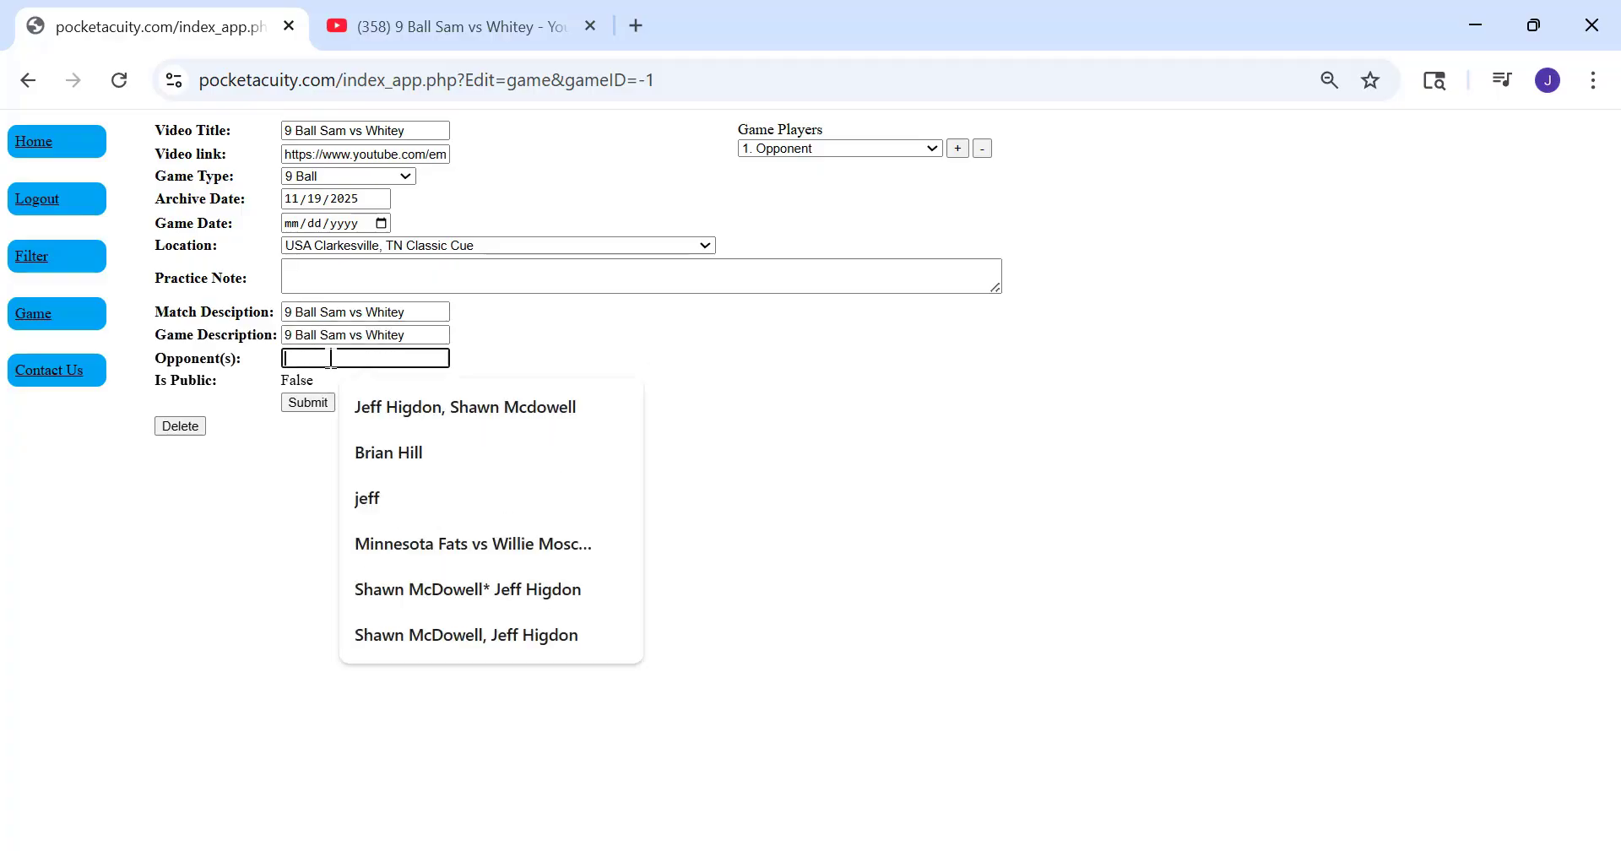
{"action": "key", "text": "ctrl+v"}
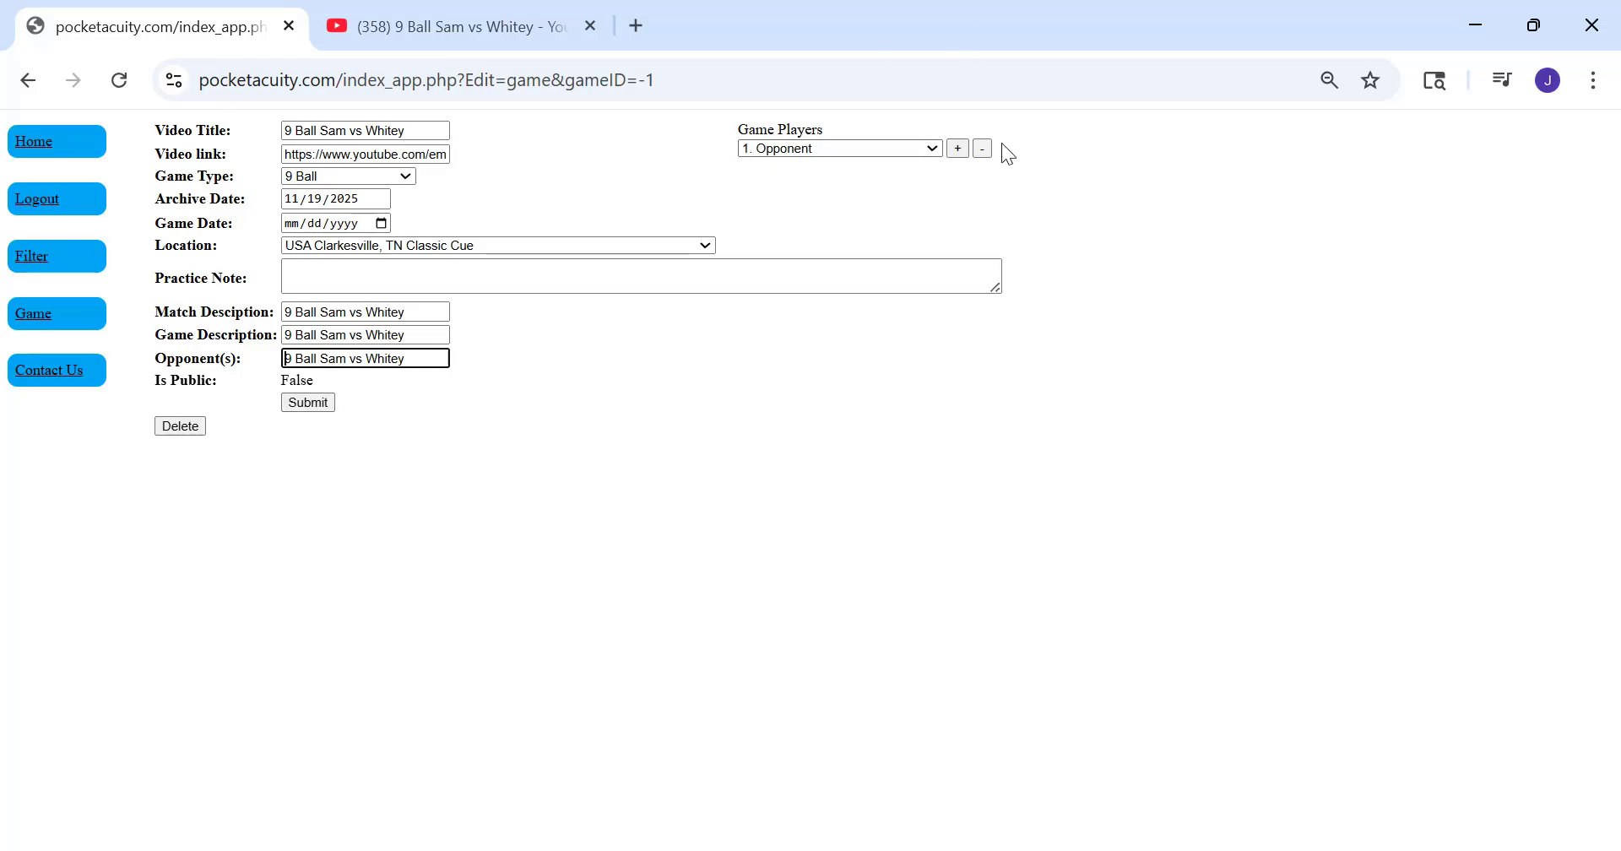
Add "1. Opponent" and "2. Player" as the game players and submit the new game record
{"action": "left_click", "coordinate": [958, 149]}
{"action": "left_click", "coordinate": [932, 149]}
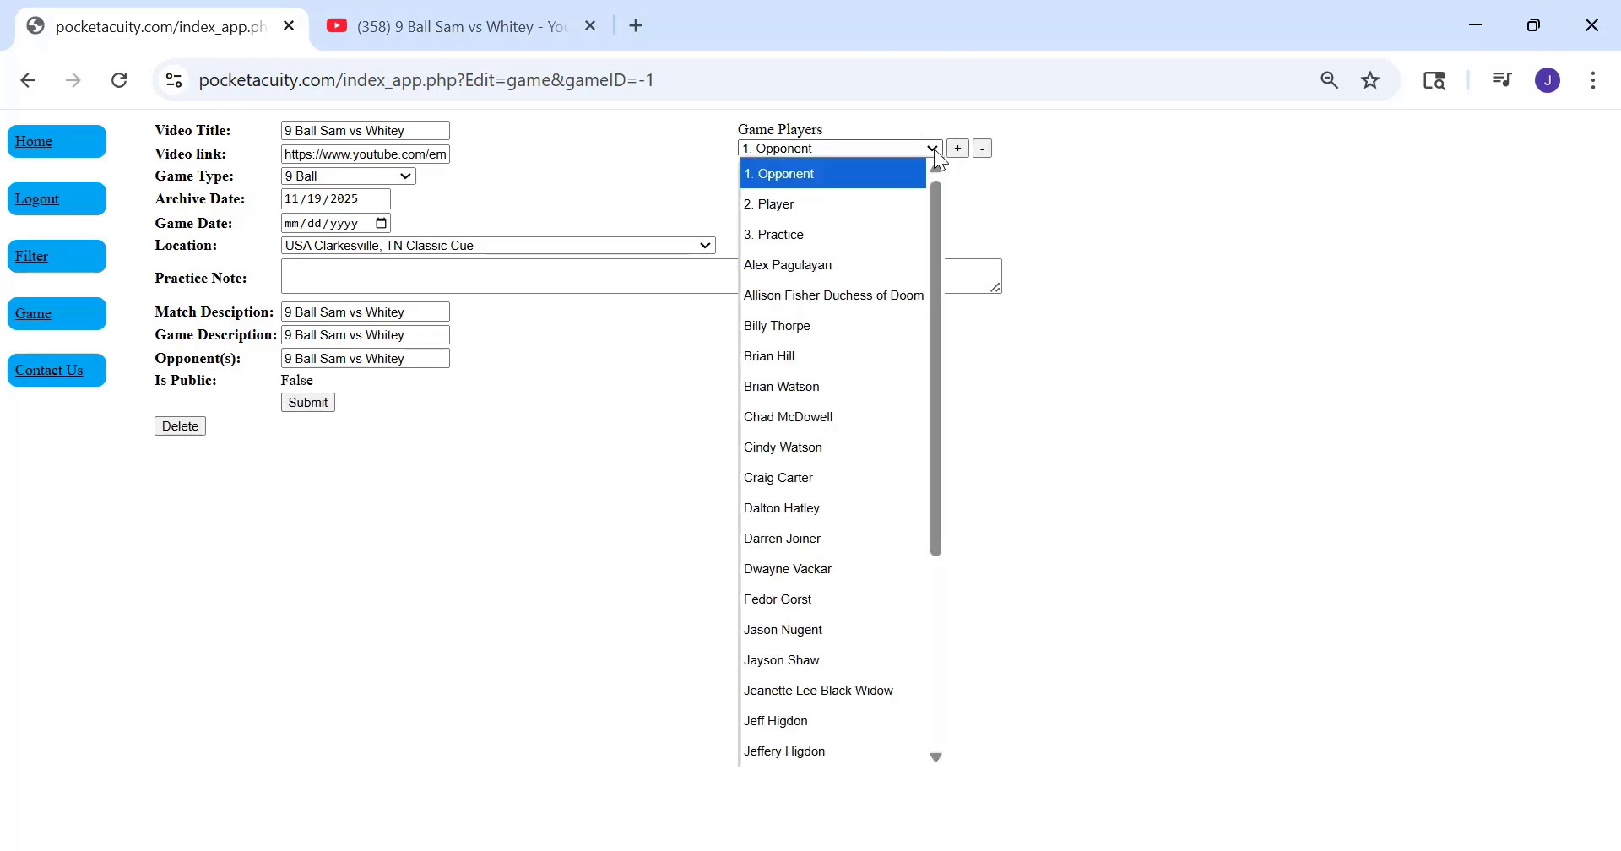
{"action": "left_click", "coordinate": [831, 200]}
{"action": "left_click", "coordinate": [960, 152]}
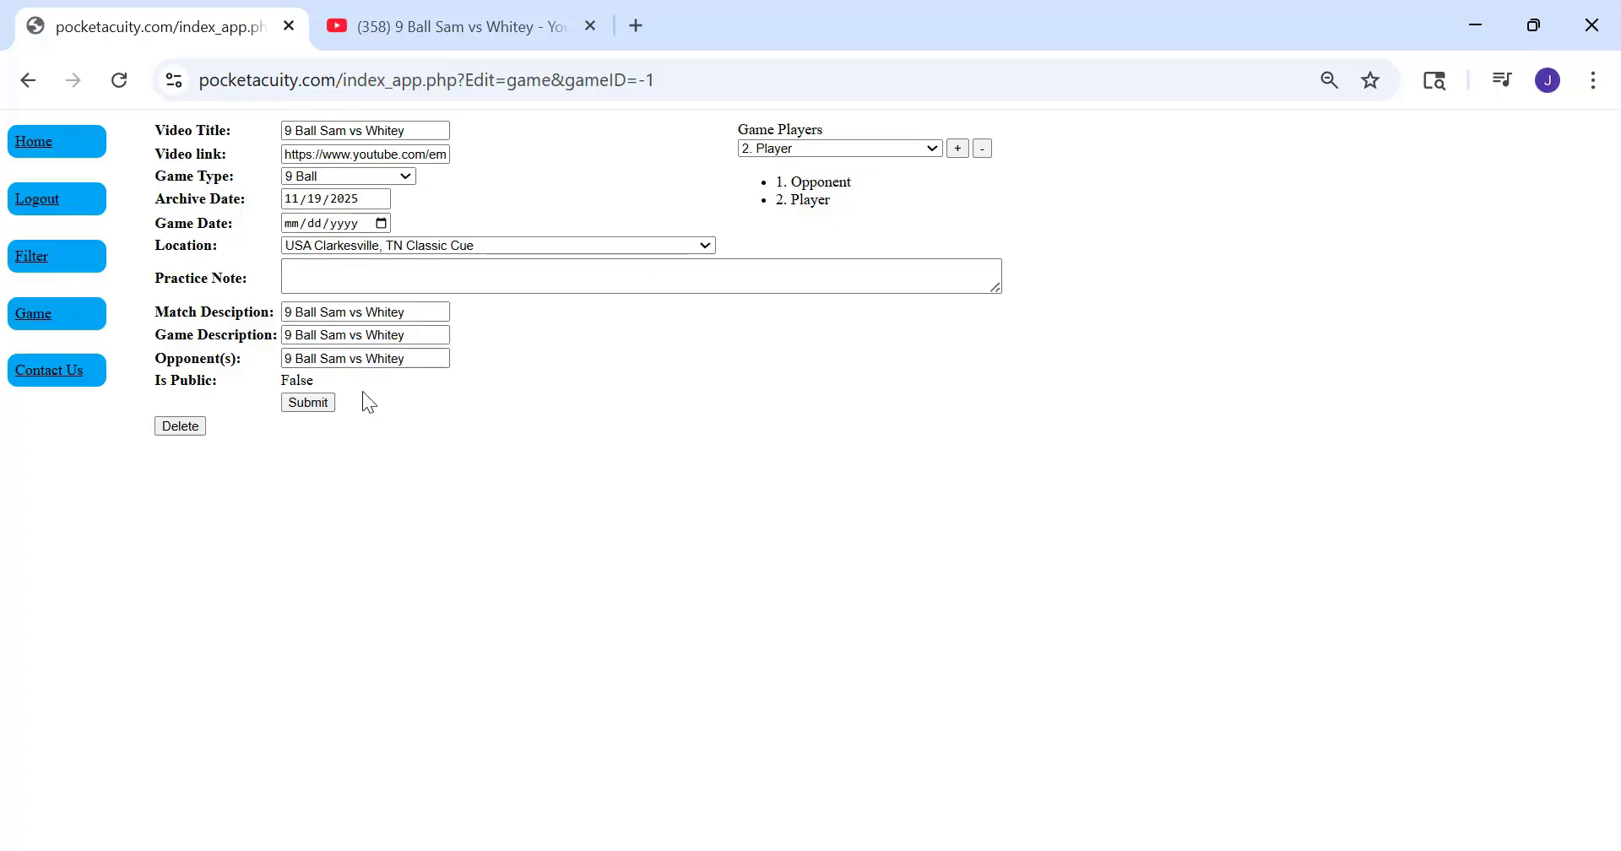
{"action": "left_click", "coordinate": [312, 405]}
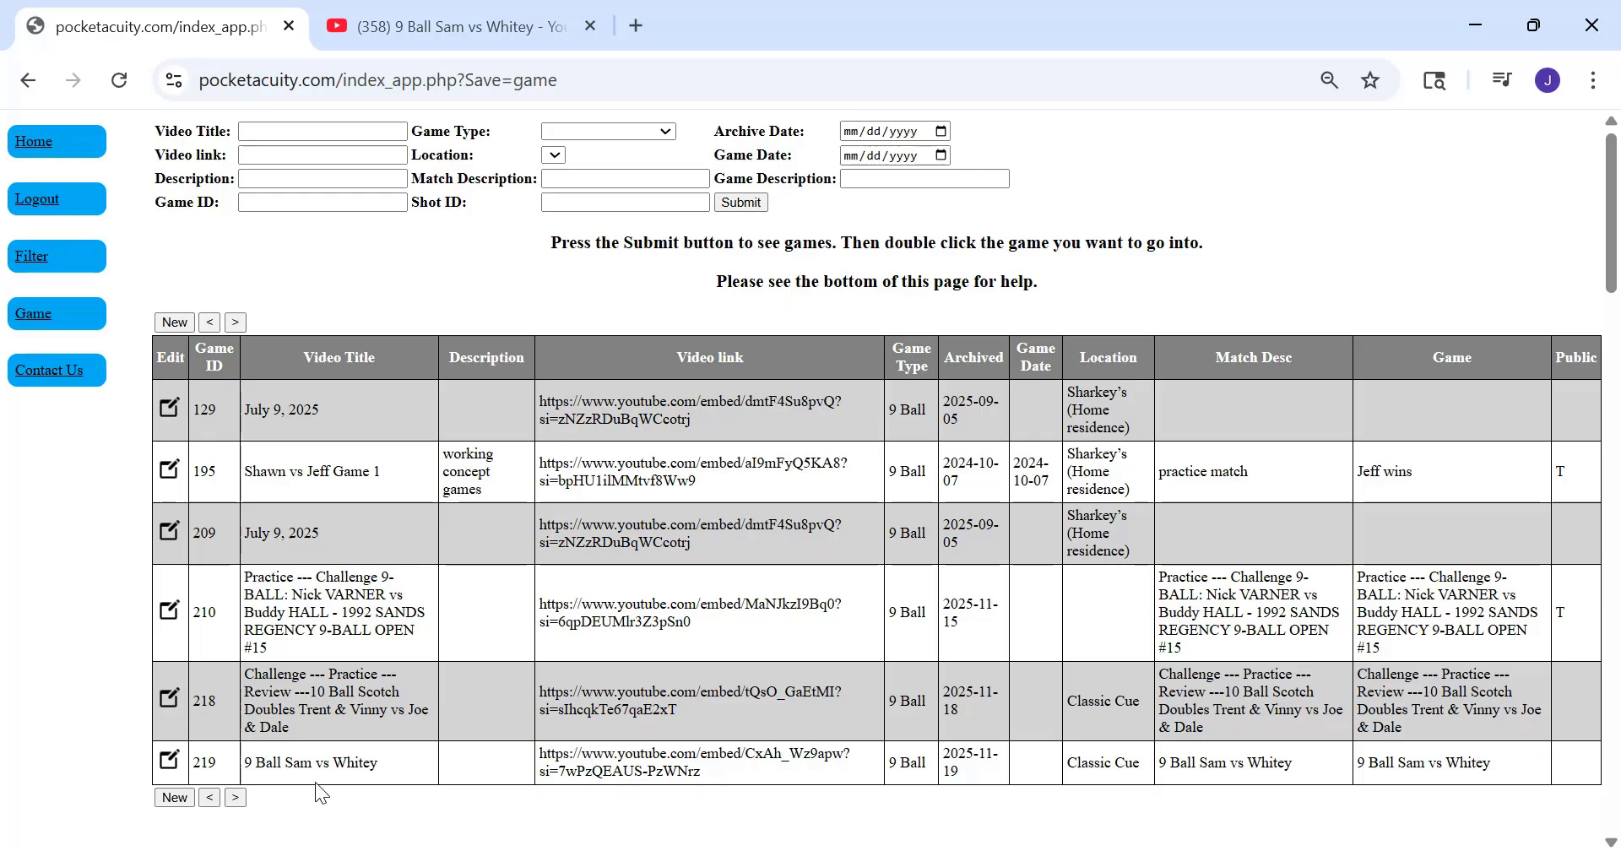
Return to the game search page, list all saved games and open the new "9 Ball Sam vs Whitey" game
{"action": "scroll", "coordinate": [316, 782], "scroll_direction": "down", "scroll_amount": 2}
{"action": "left_click_drag", "start_coordinate": [387, 635], "coordinate": [279, 635]}
{"action": "scroll", "coordinate": [108, 483], "scroll_direction": "up", "scroll_amount": 2}
{"action": "left_click", "coordinate": [37, 263]}
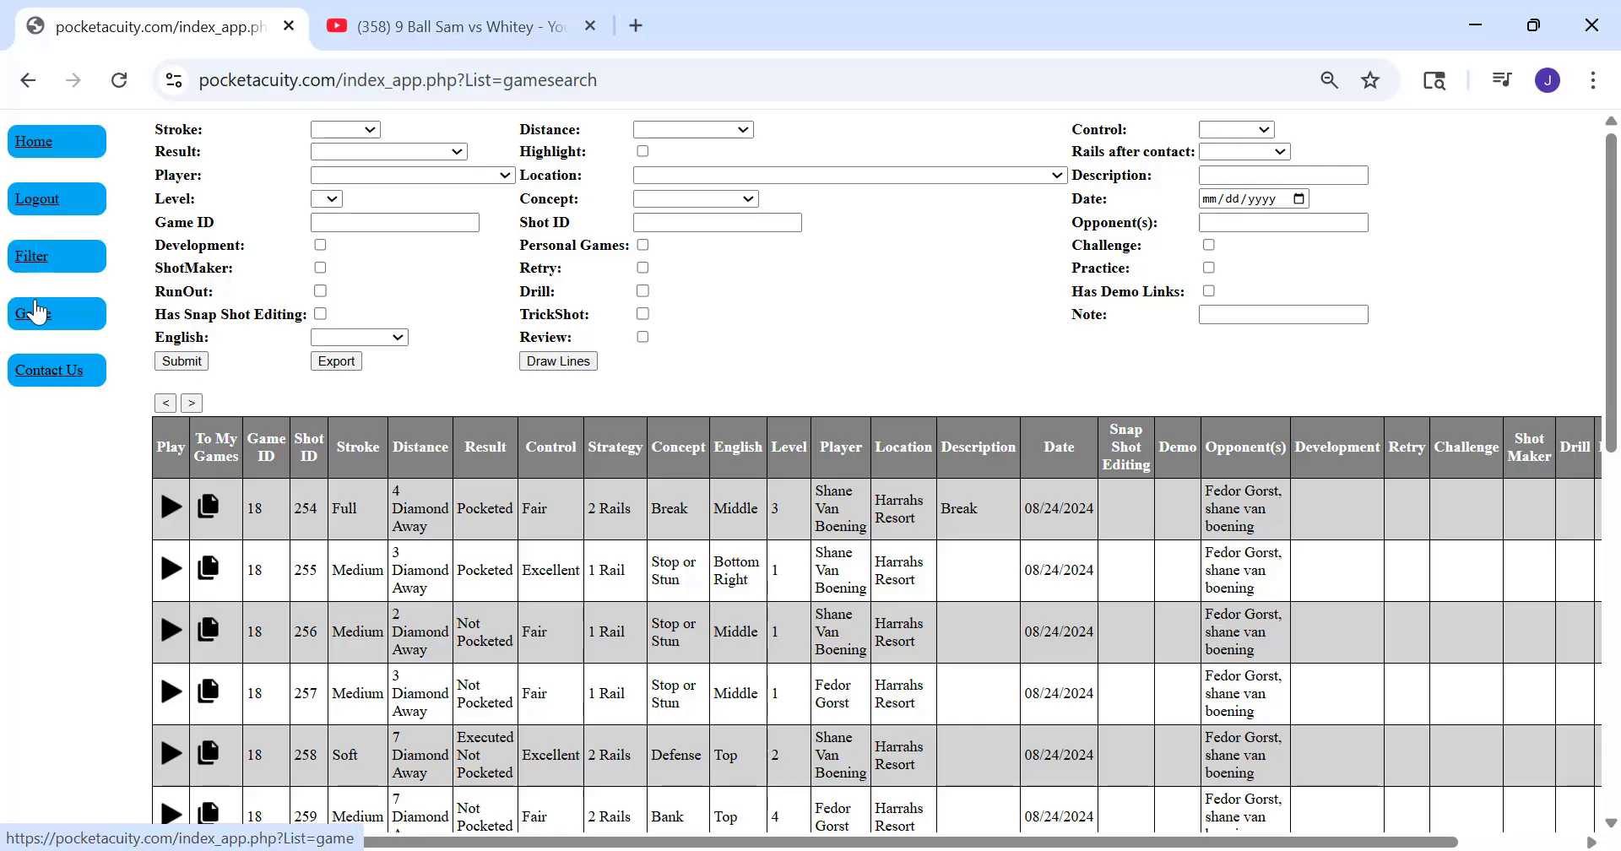
{"action": "left_click", "coordinate": [37, 320]}
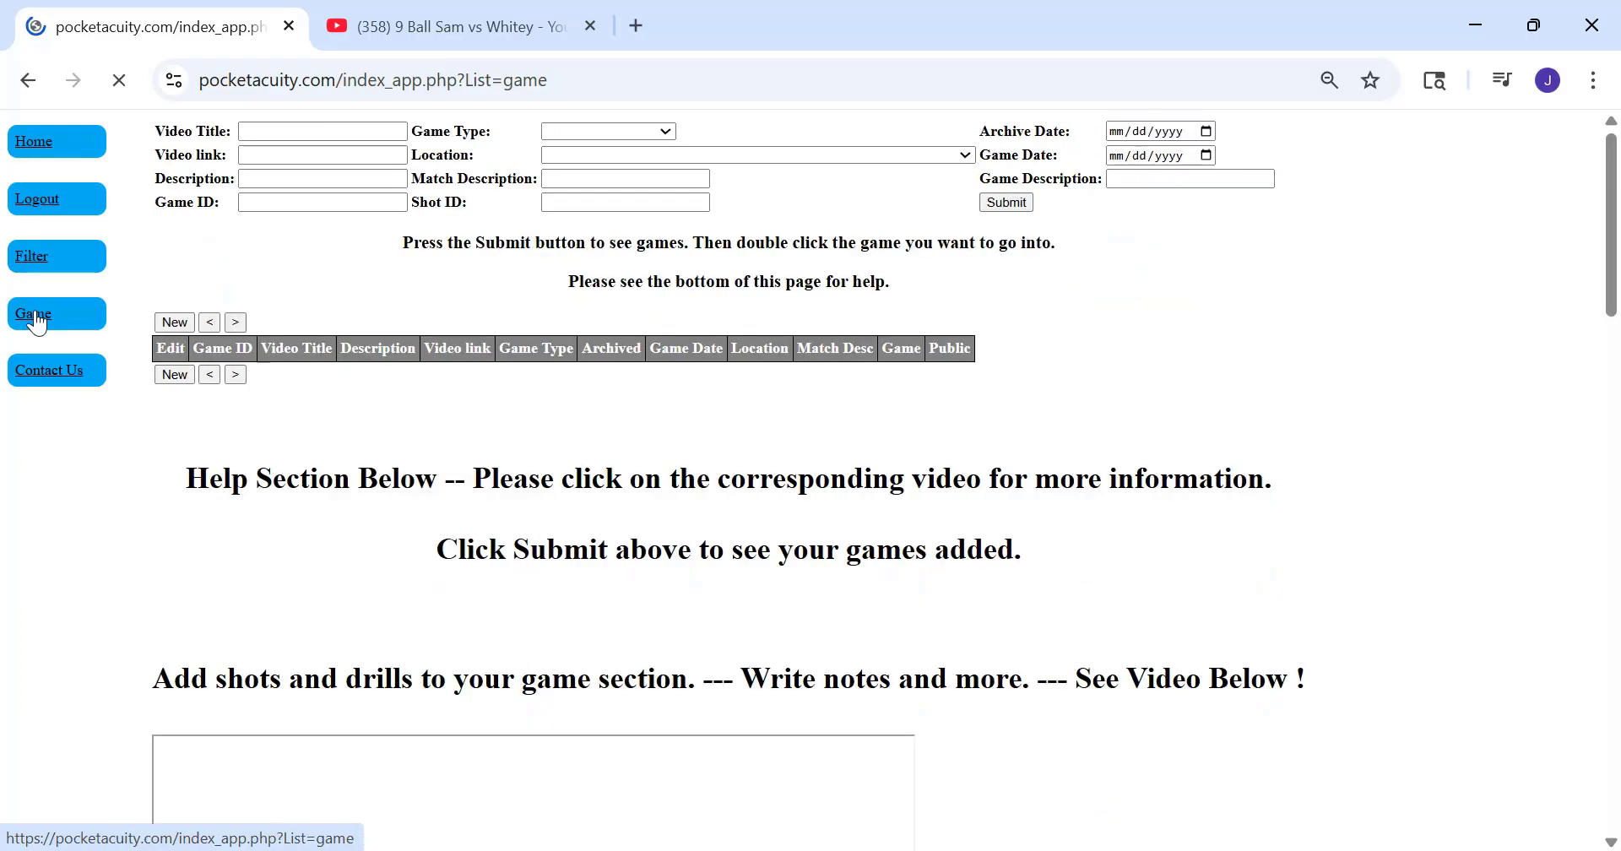
{"action": "left_click", "coordinate": [1007, 203]}
{"action": "scroll", "coordinate": [431, 547], "scroll_direction": "down", "scroll_amount": 1}
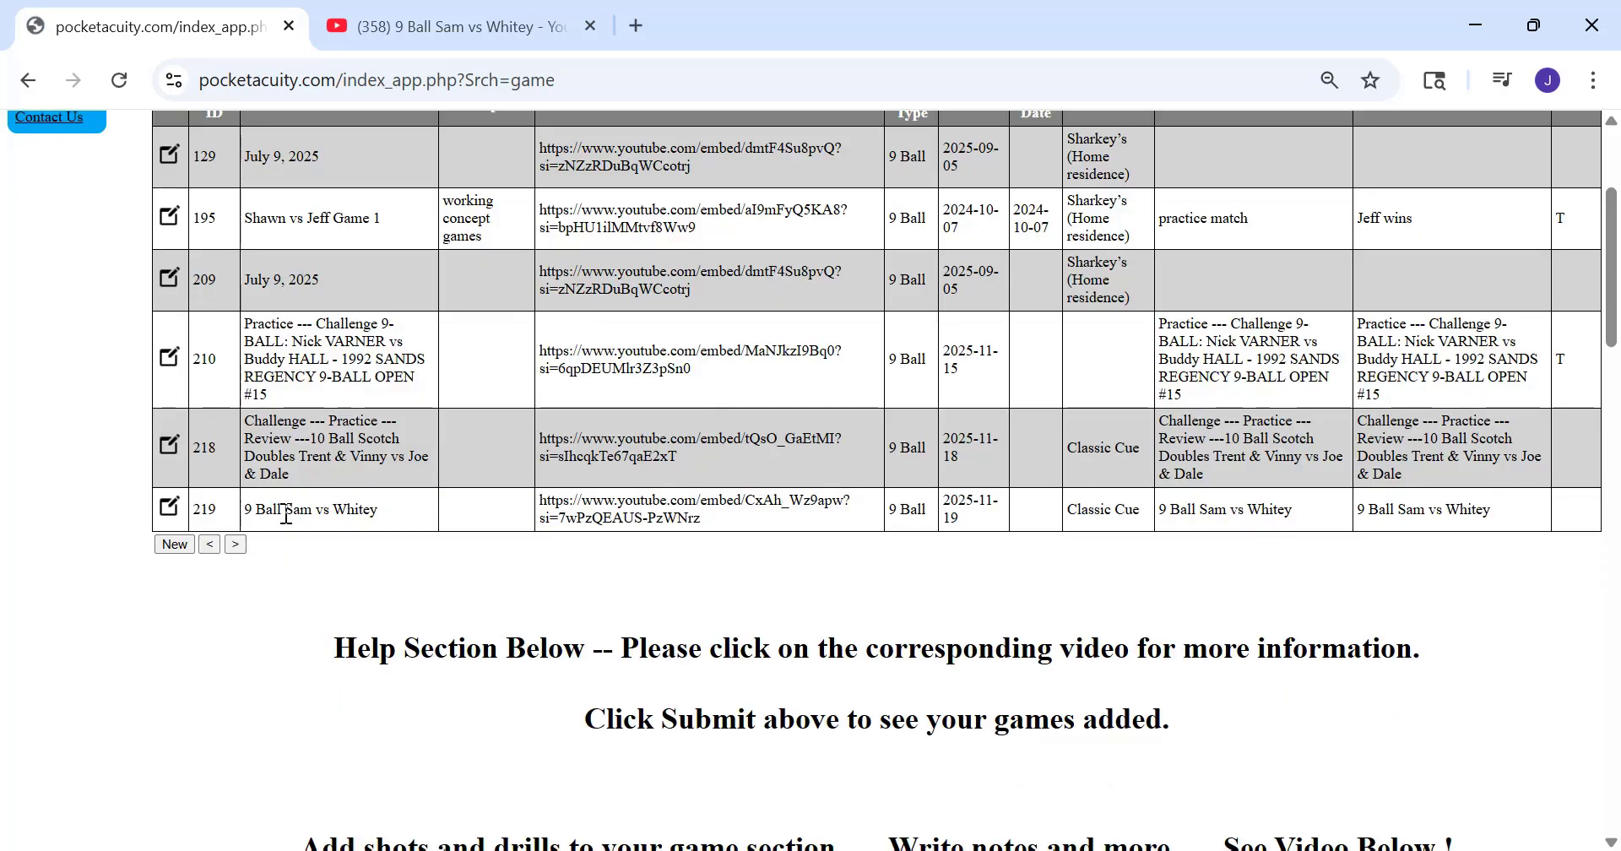
{"action": "left_click", "coordinate": [286, 511]}
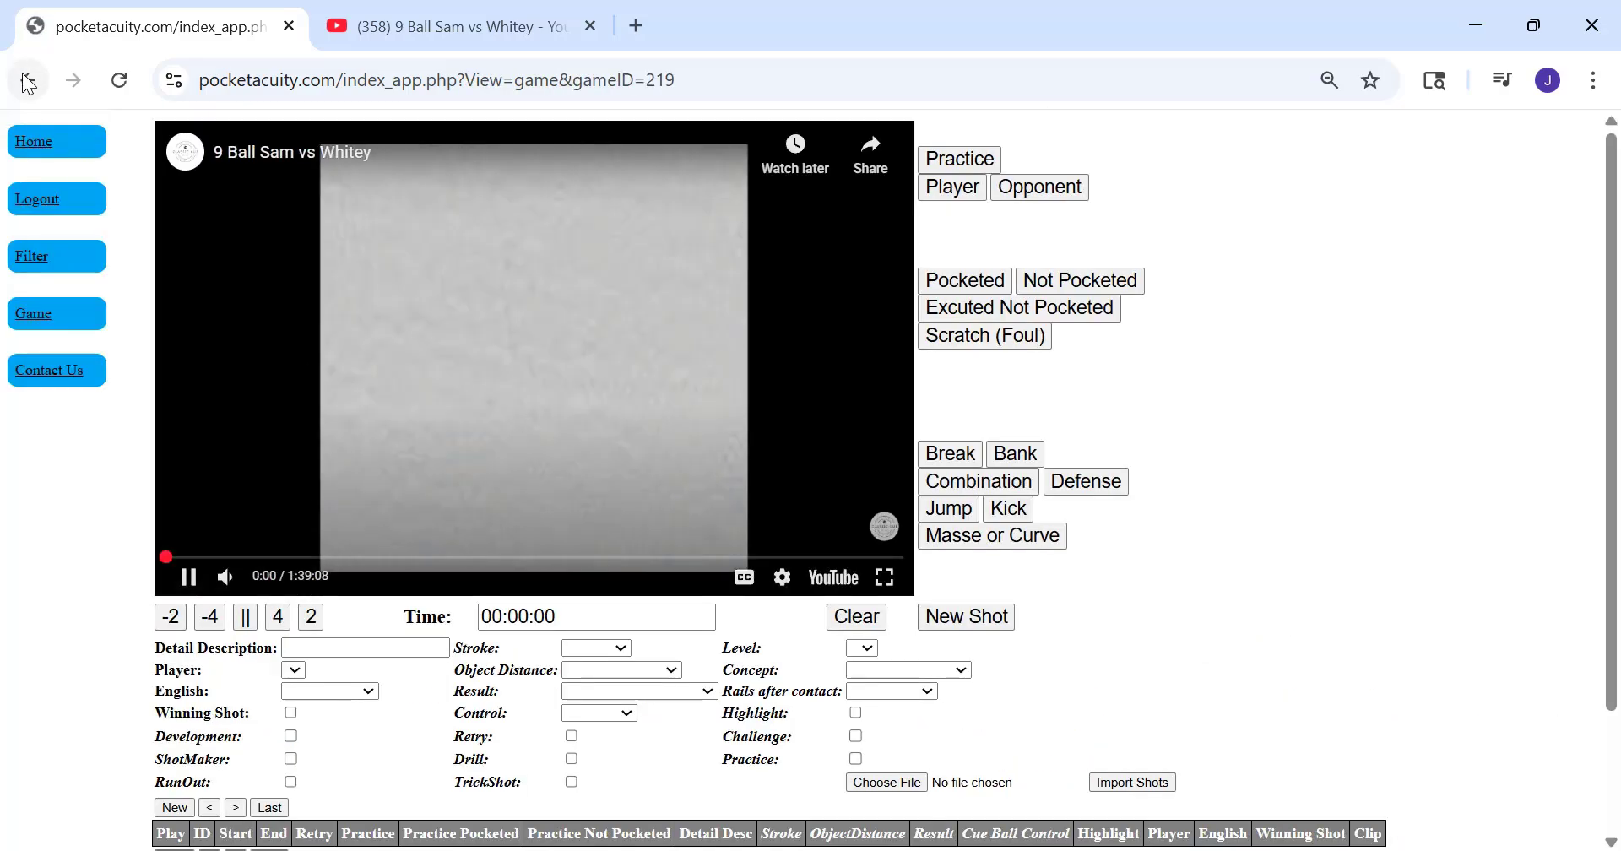
Go back to the game search, list the games again and reopen "9 Ball Sam vs Whitey"
{"action": "left_click", "coordinate": [27, 81]}
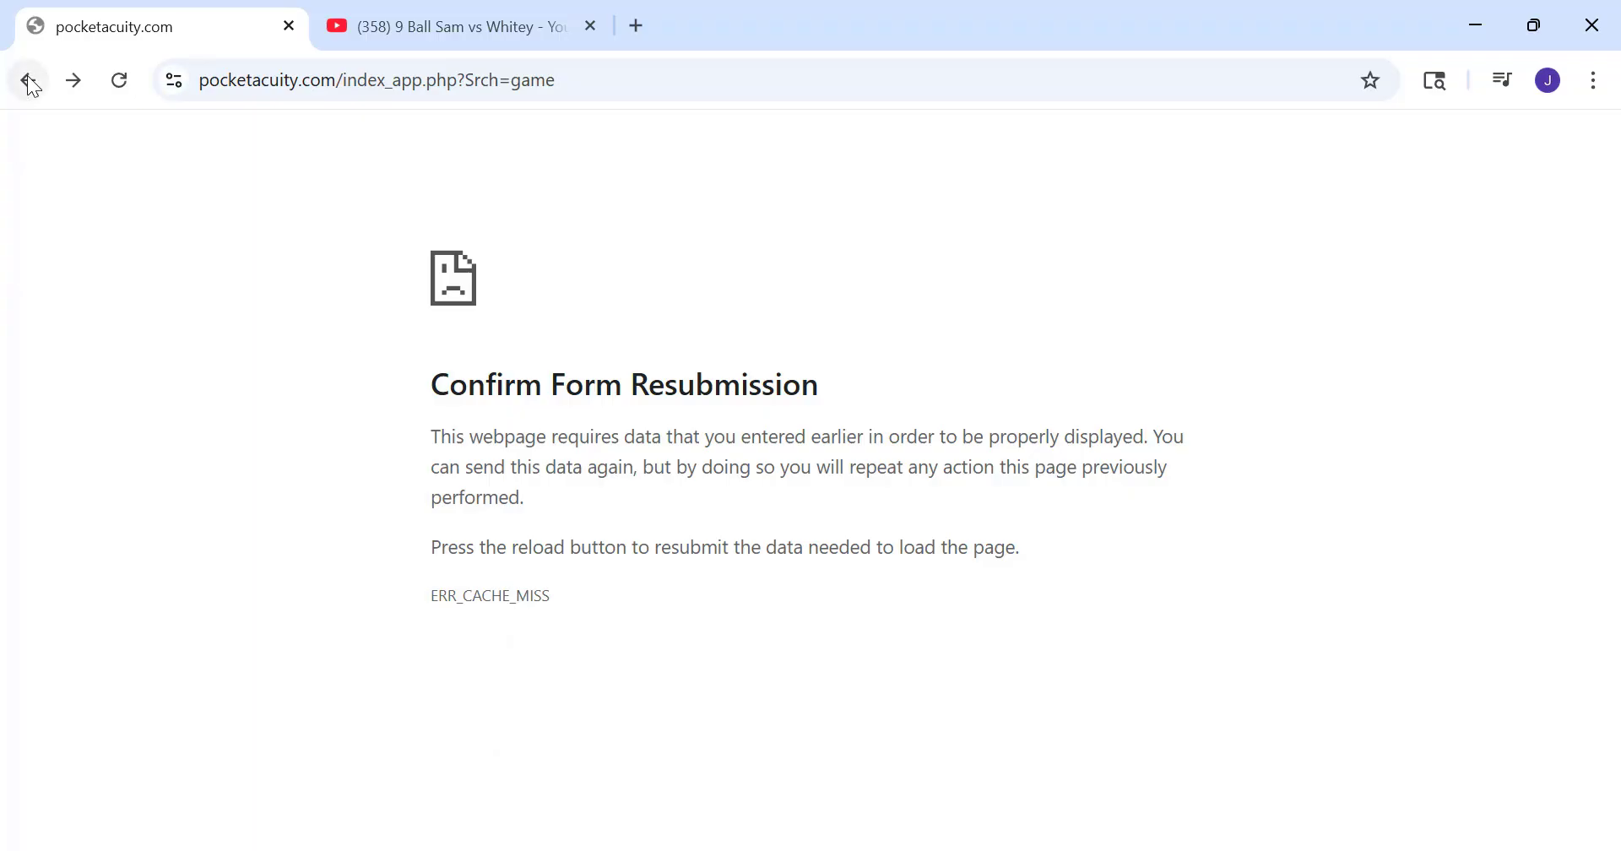
{"action": "left_click", "coordinate": [28, 81]}
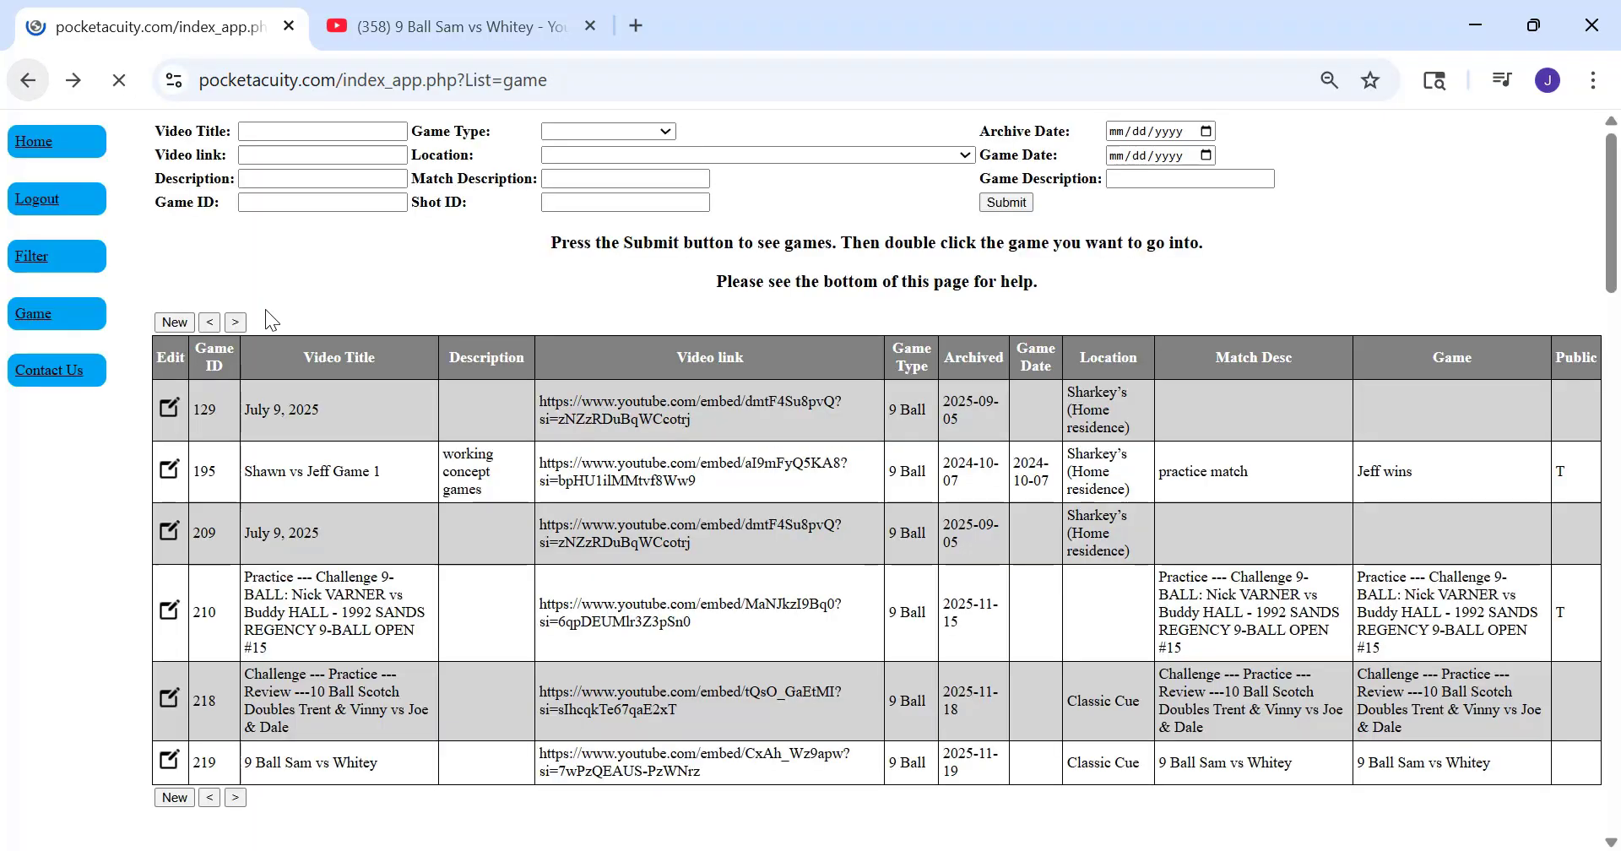
{"action": "left_click", "coordinate": [1006, 202]}
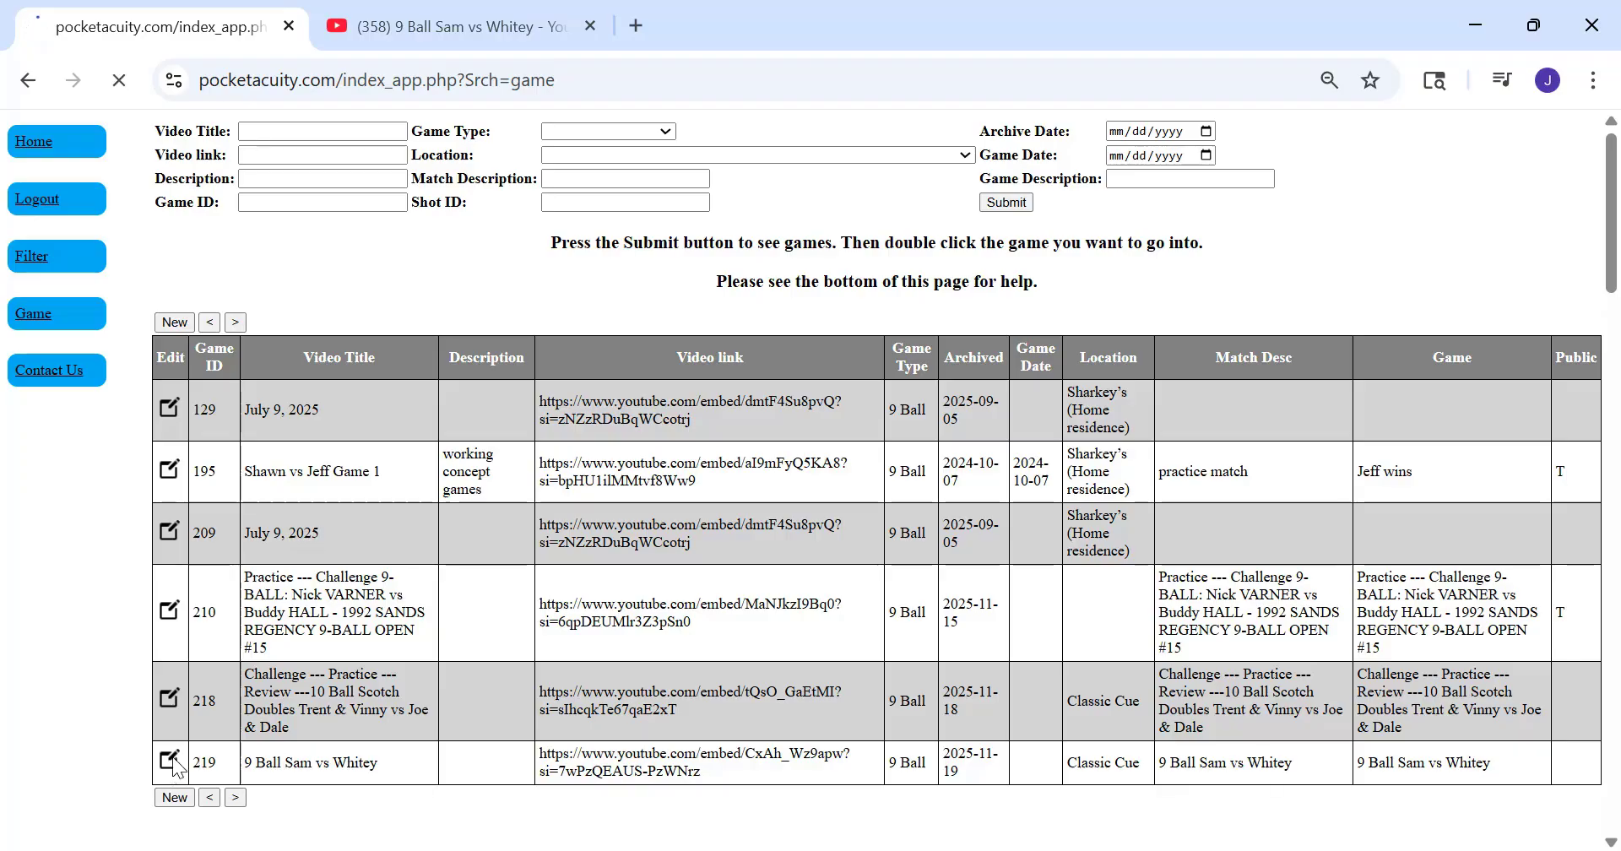
Try to create video segments for the game with a segment length of 30 seconds
{"action": "scroll", "coordinate": [432, 505], "scroll_direction": "down", "scroll_amount": 1}
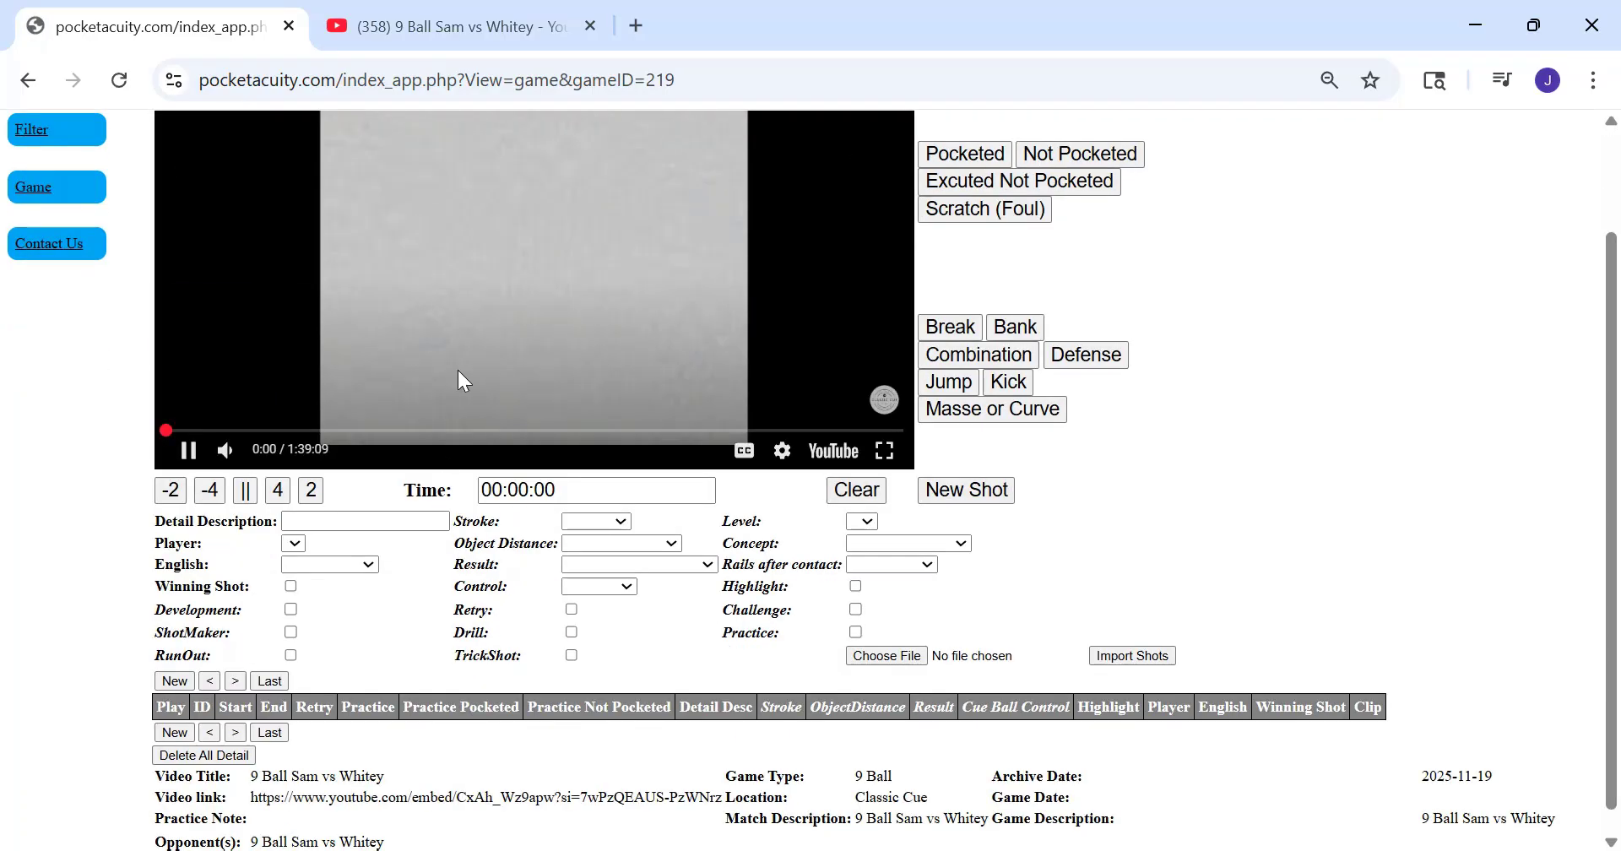
{"action": "scroll", "coordinate": [458, 371], "scroll_direction": "up", "scroll_amount": 1}
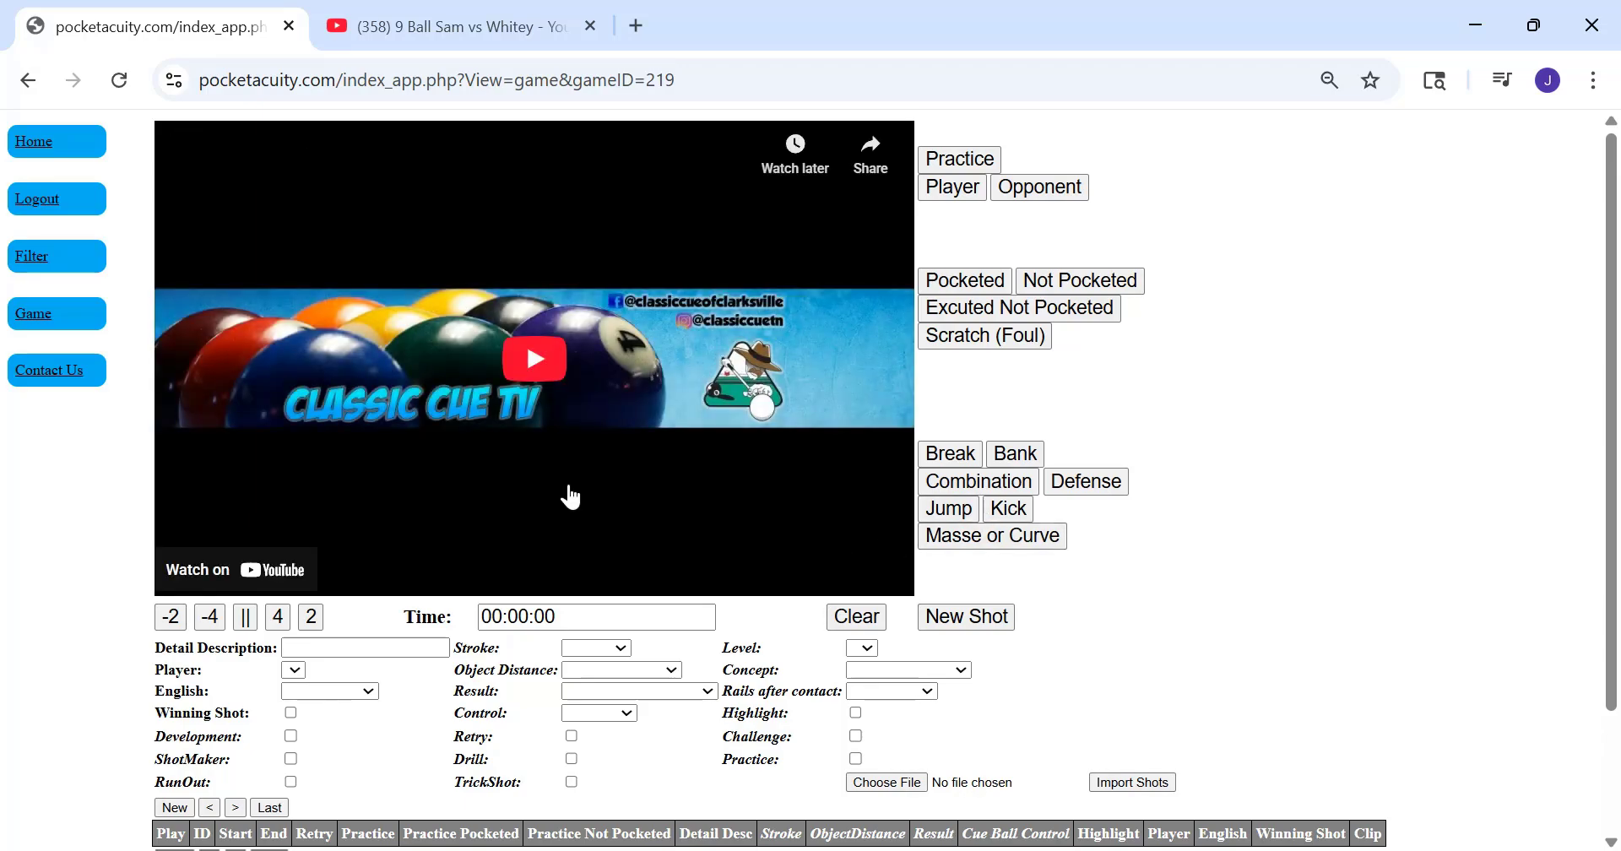
{"action": "scroll", "coordinate": [583, 478], "scroll_direction": "down", "scroll_amount": 3}
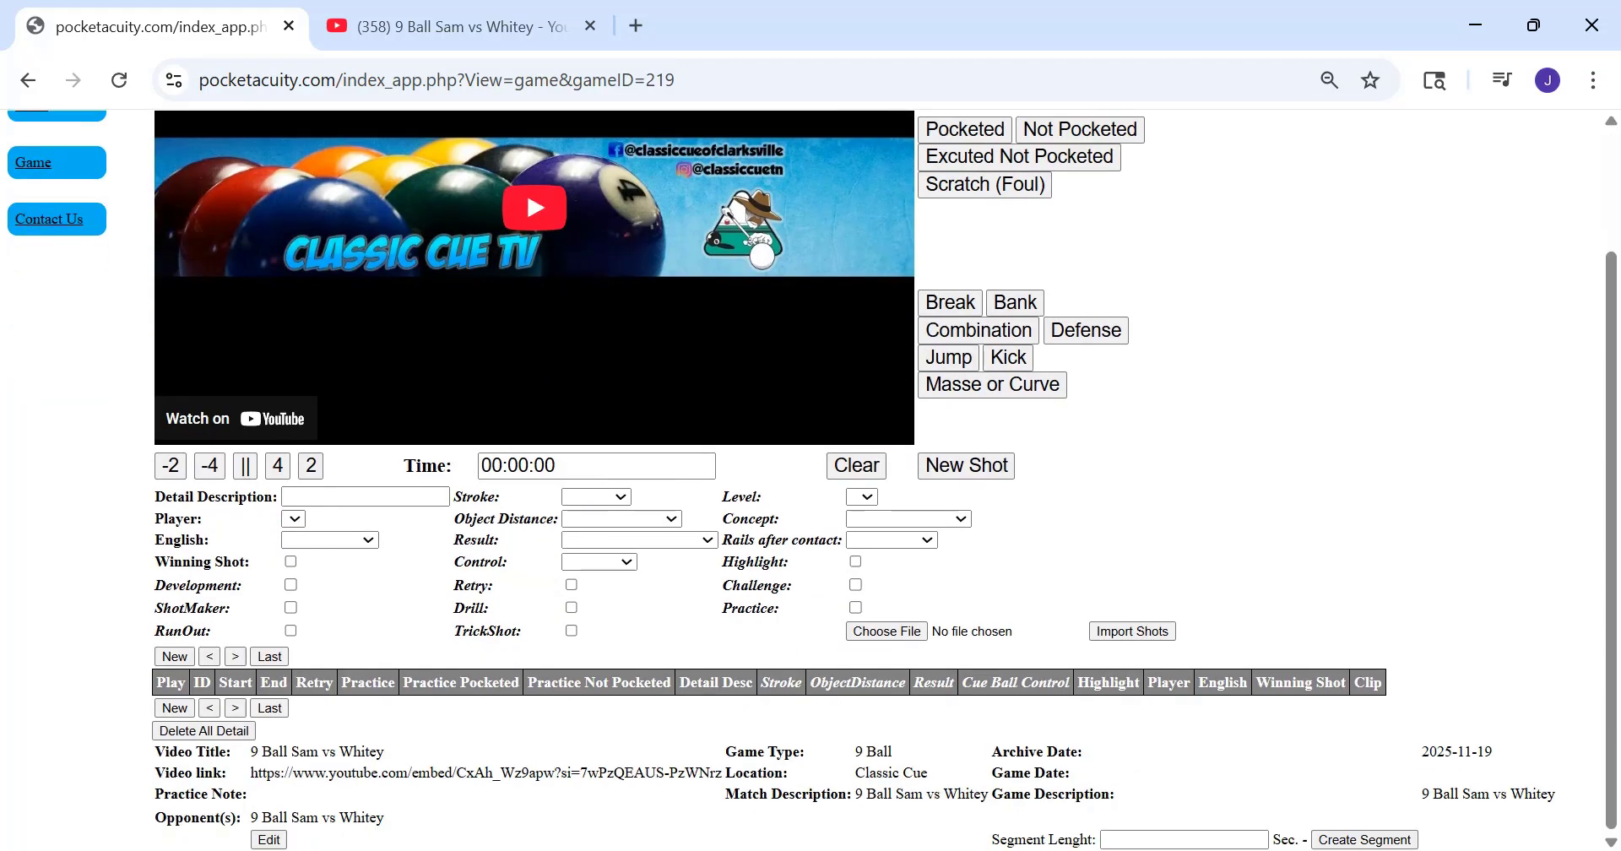
{"action": "left_click", "coordinate": [1133, 839]}
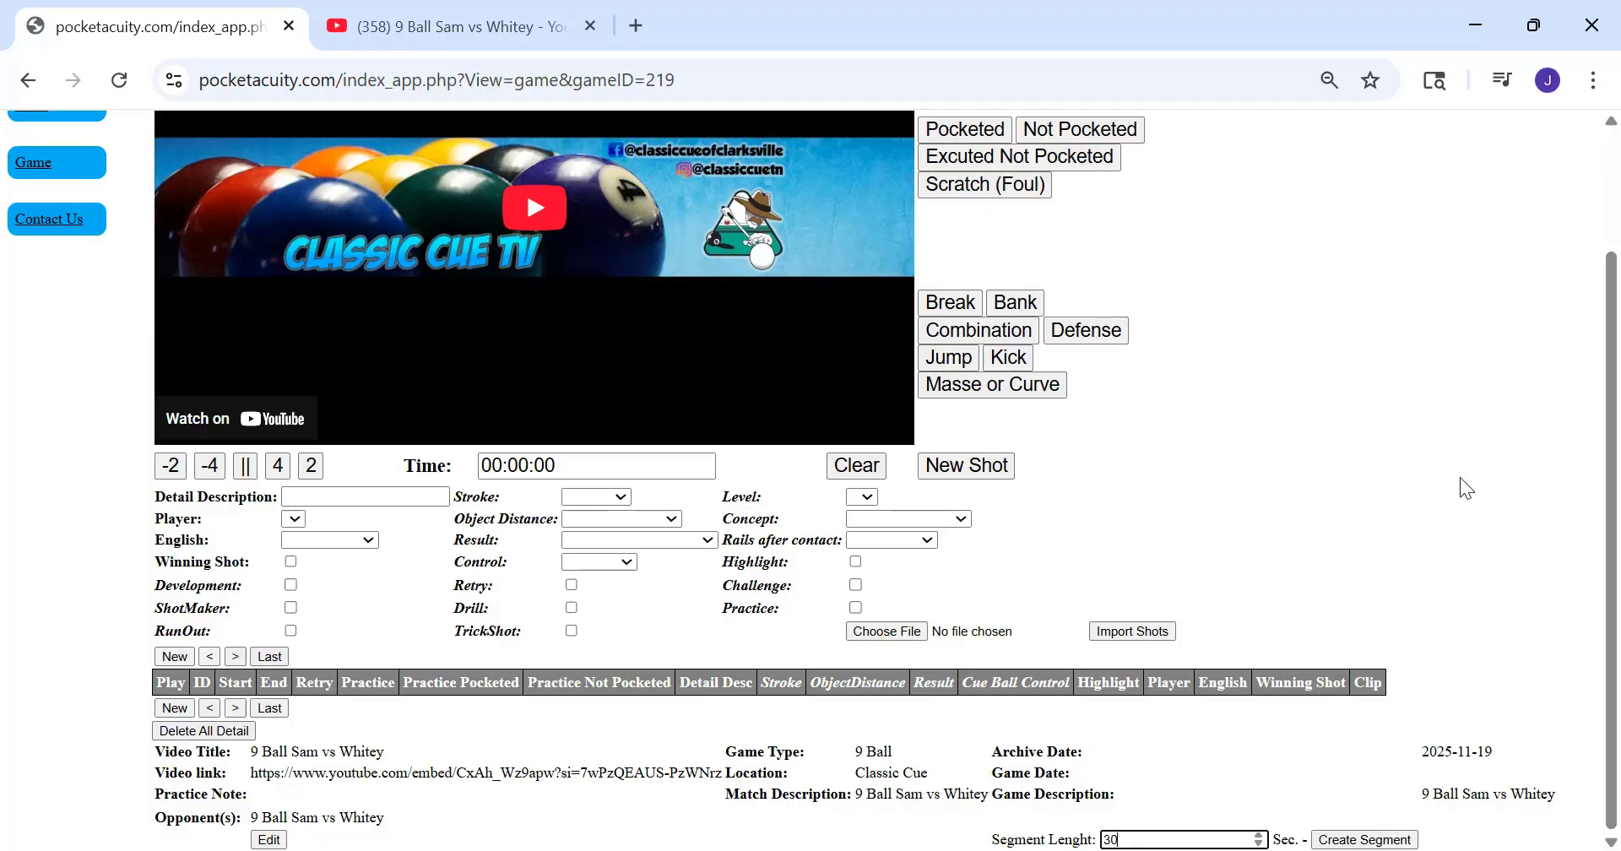
{"action": "left_click", "coordinate": [1363, 839]}
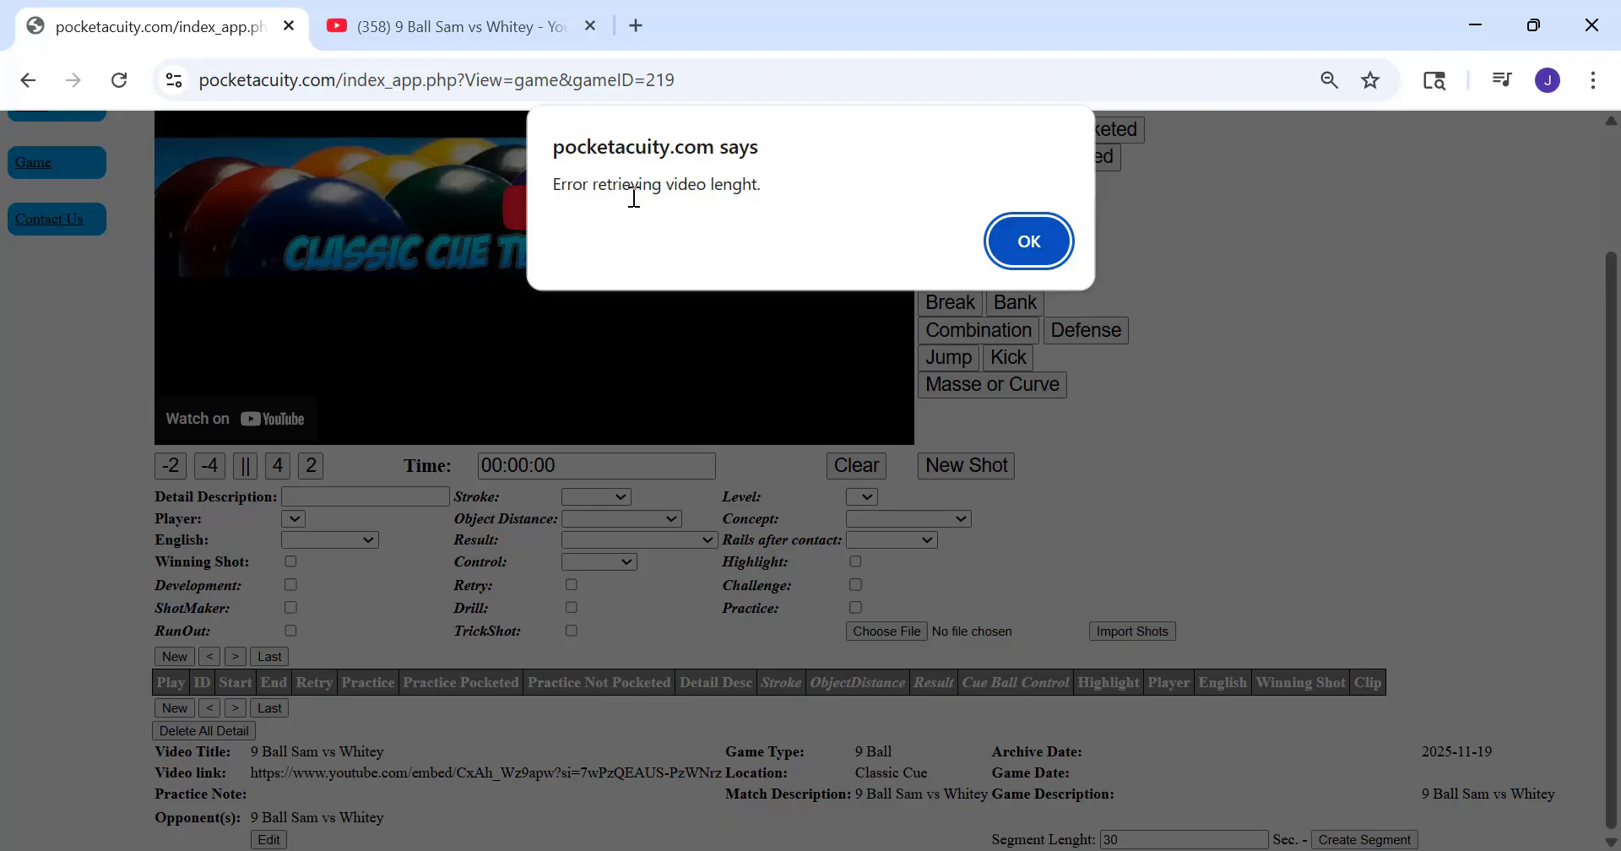
{"action": "left_click", "coordinate": [1028, 244]}
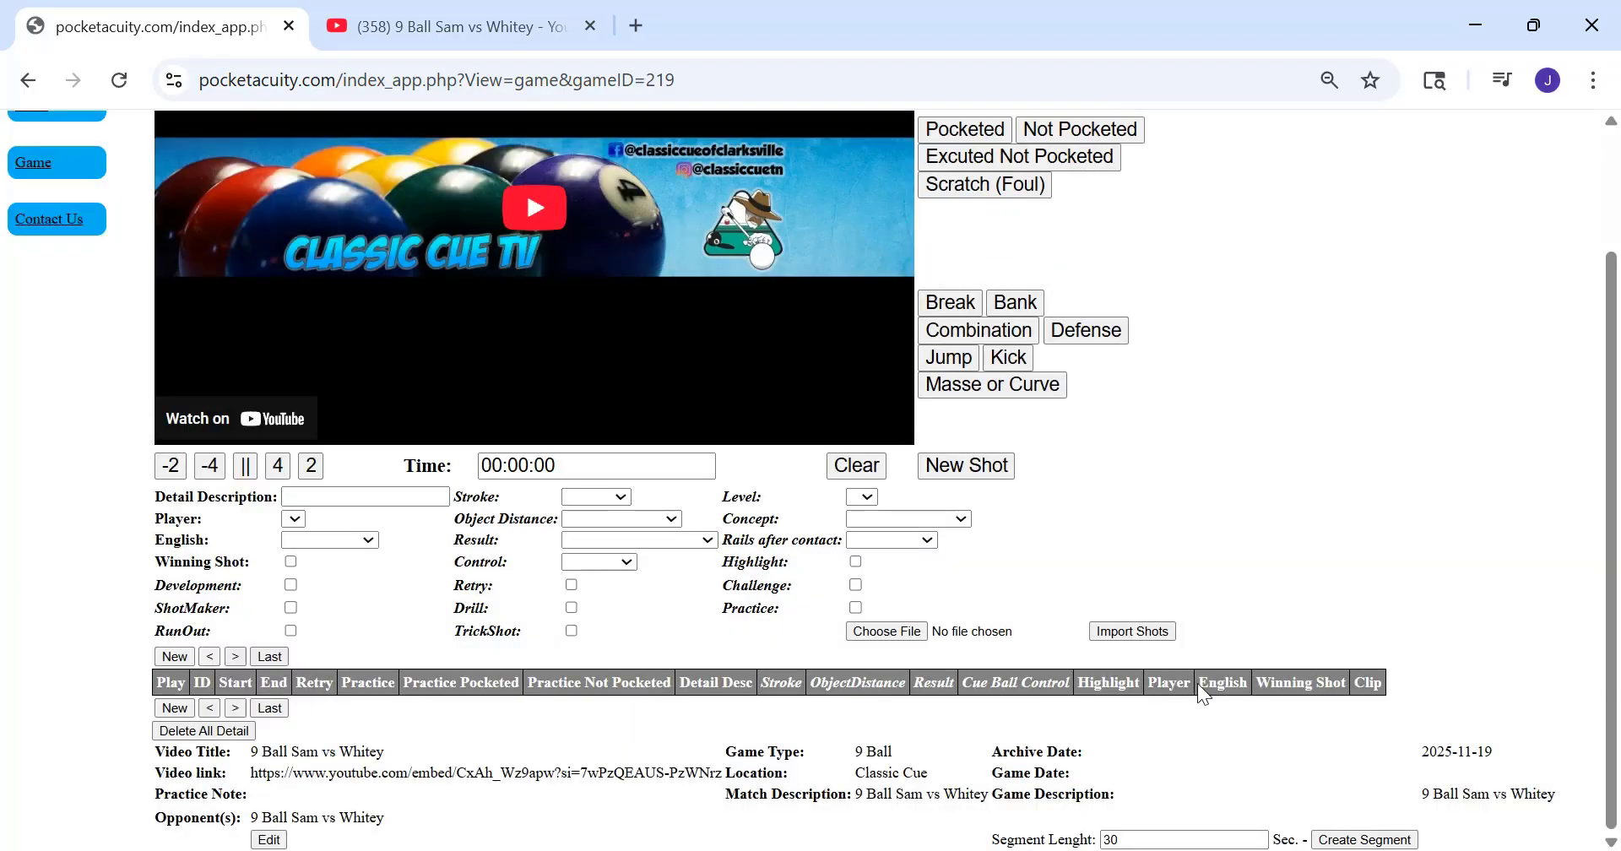
{"action": "left_click", "coordinate": [1349, 840]}
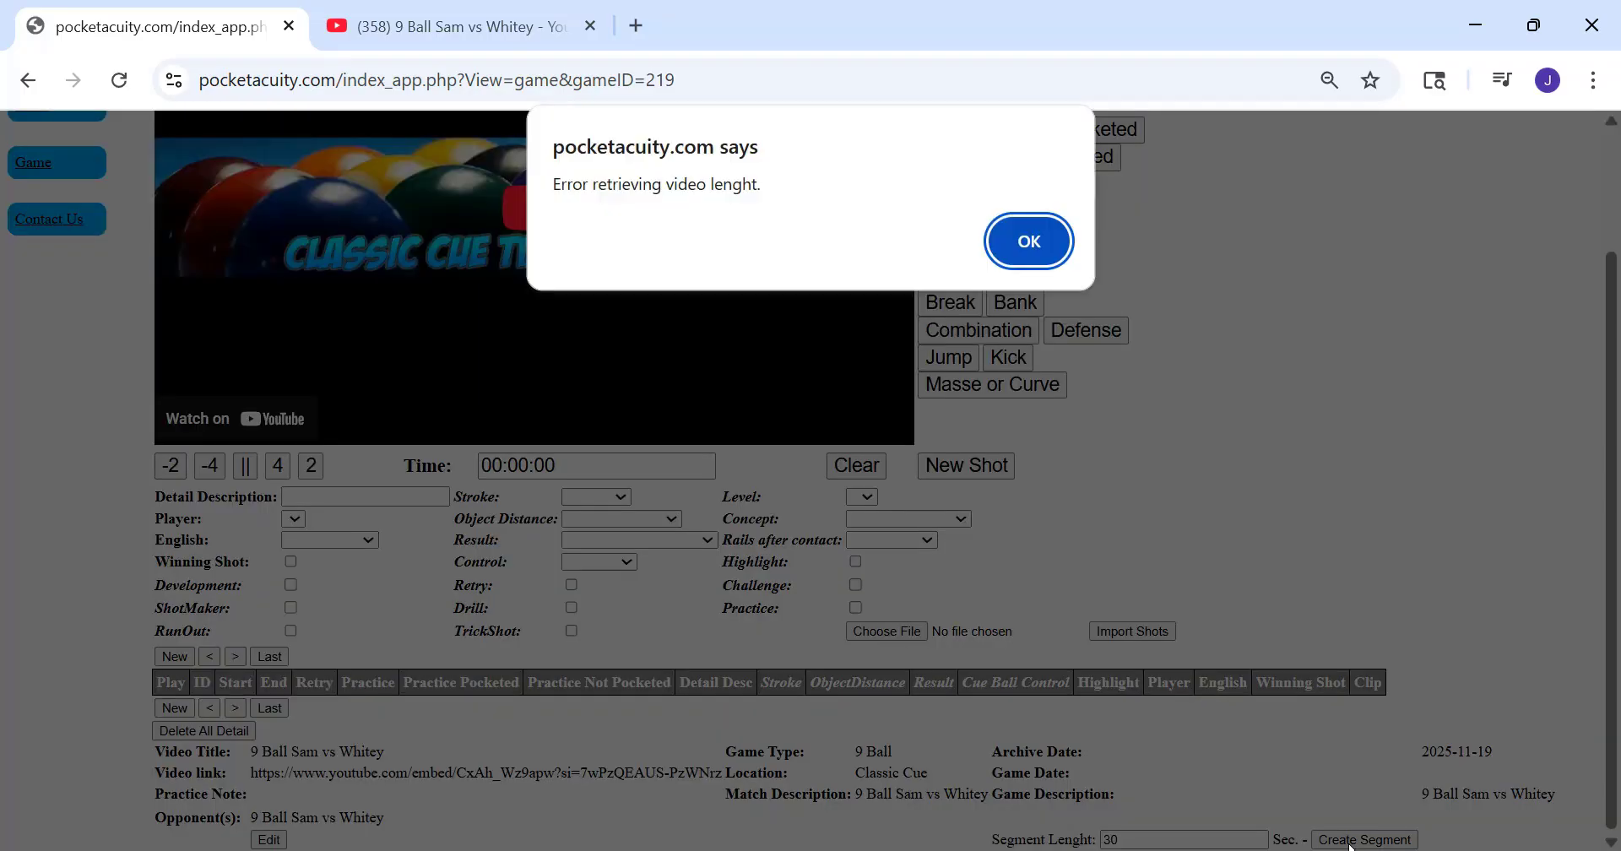
{"action": "left_click", "coordinate": [1047, 245]}
Reload the "9 Ball Sam vs Whitey" game page
{"action": "left_click", "coordinate": [713, 79]}
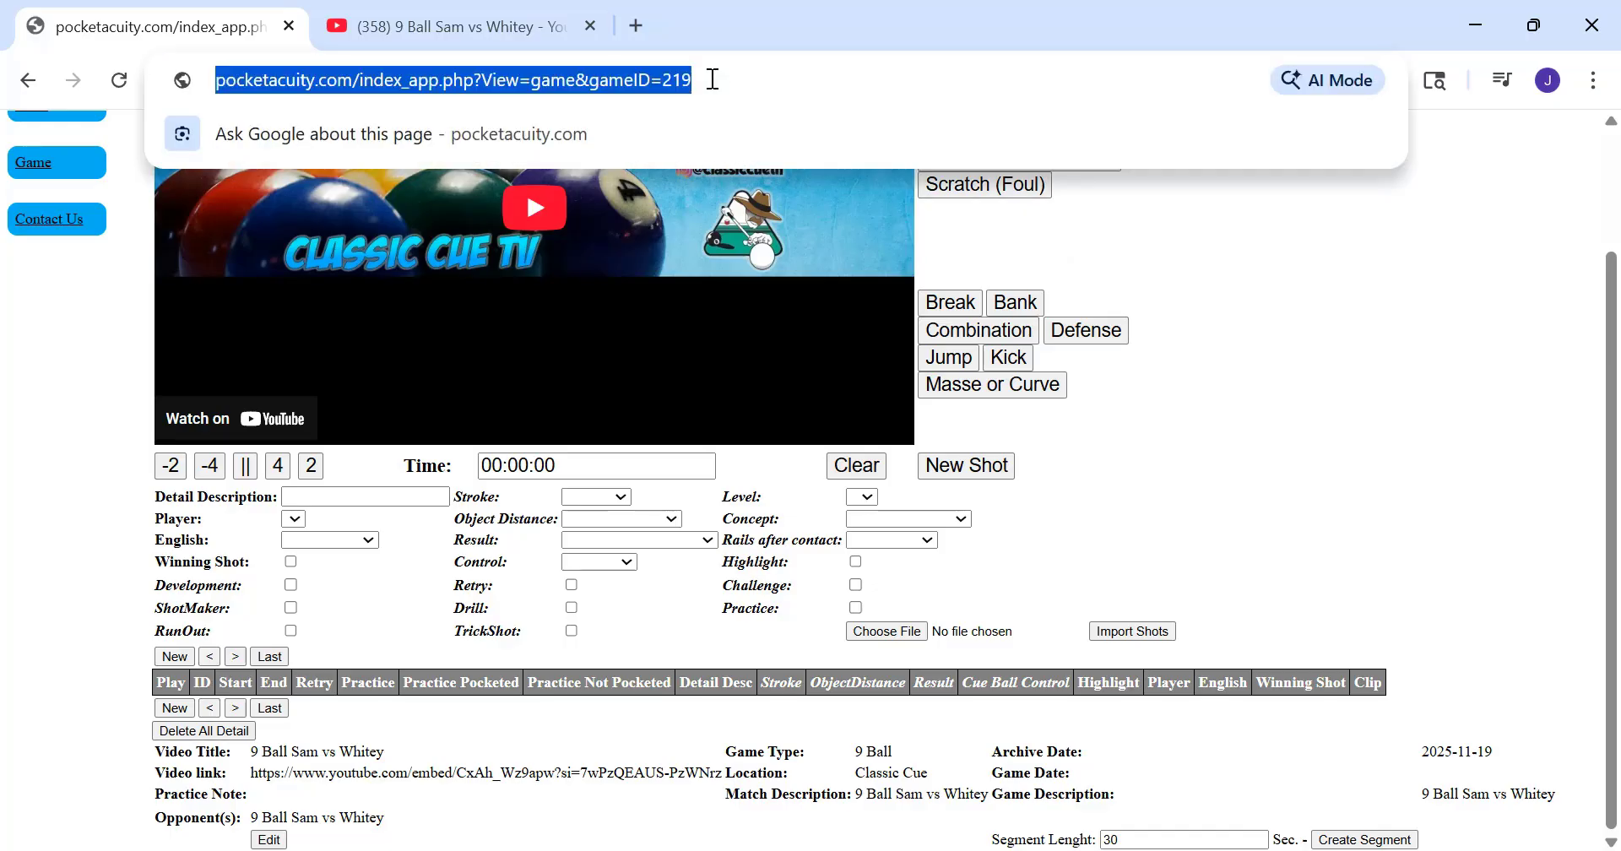
{"action": "left_click", "coordinate": [713, 78]}
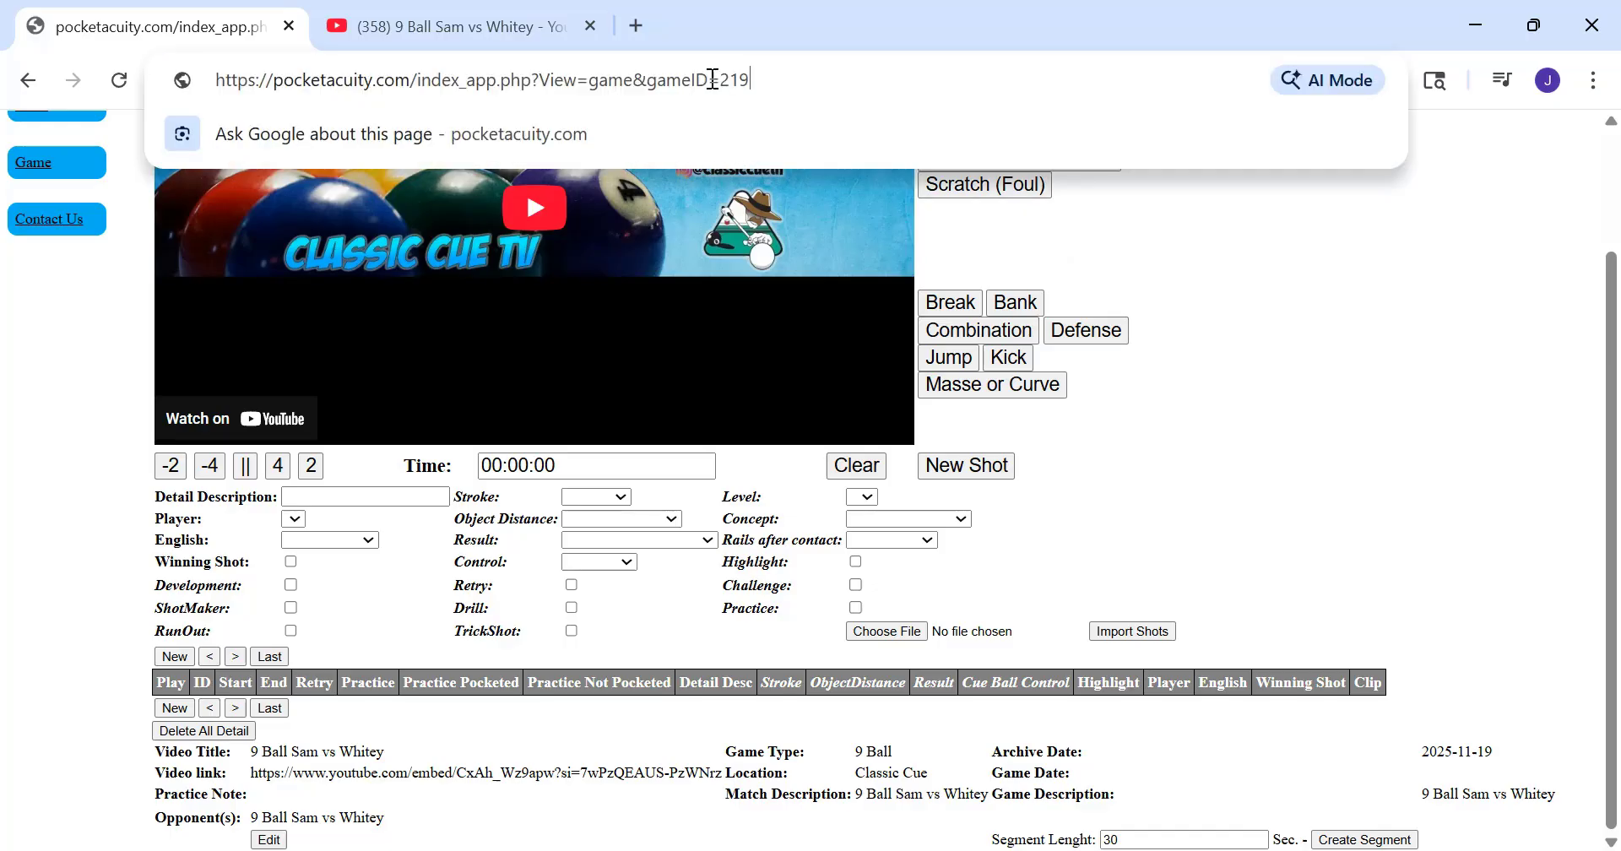
{"action": "key", "text": "ctrl+a"}
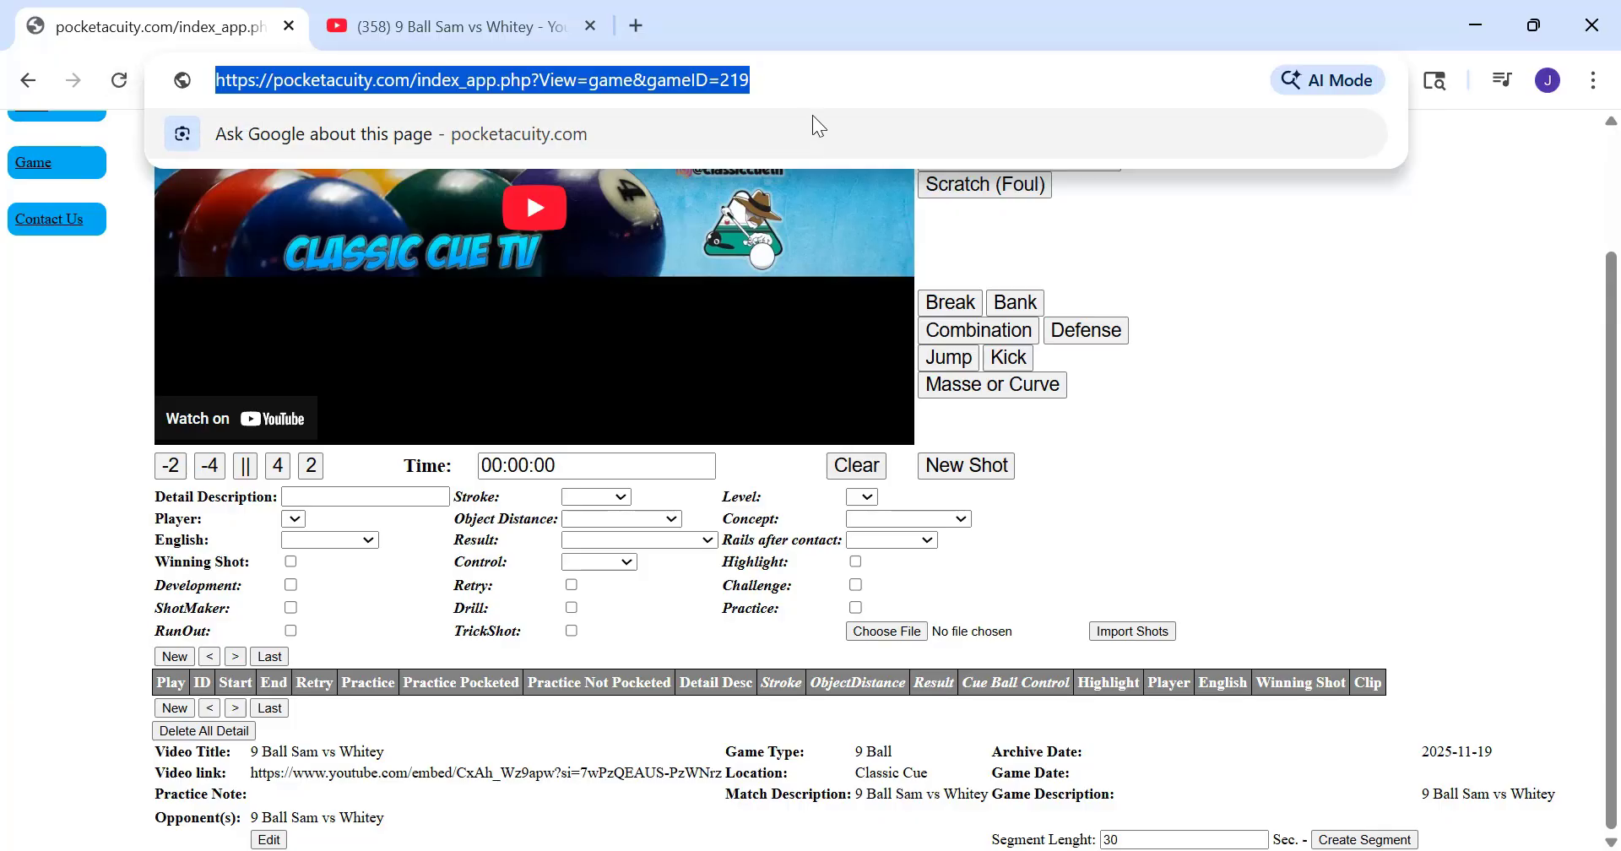
{"action": "left_click", "coordinate": [813, 81]}
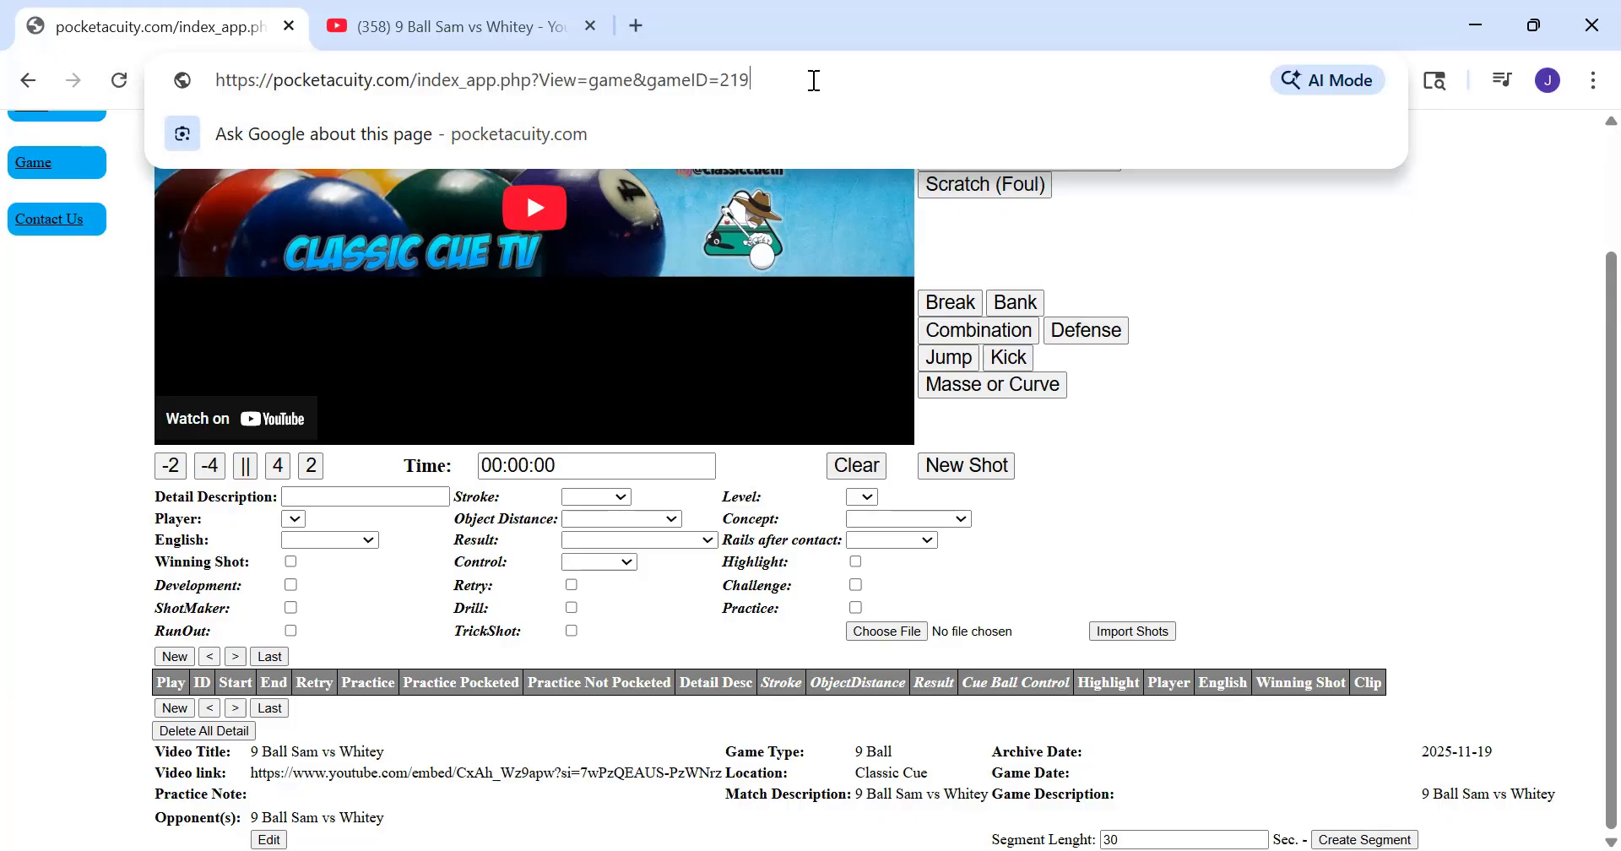
{"action": "key", "text": "Return"}
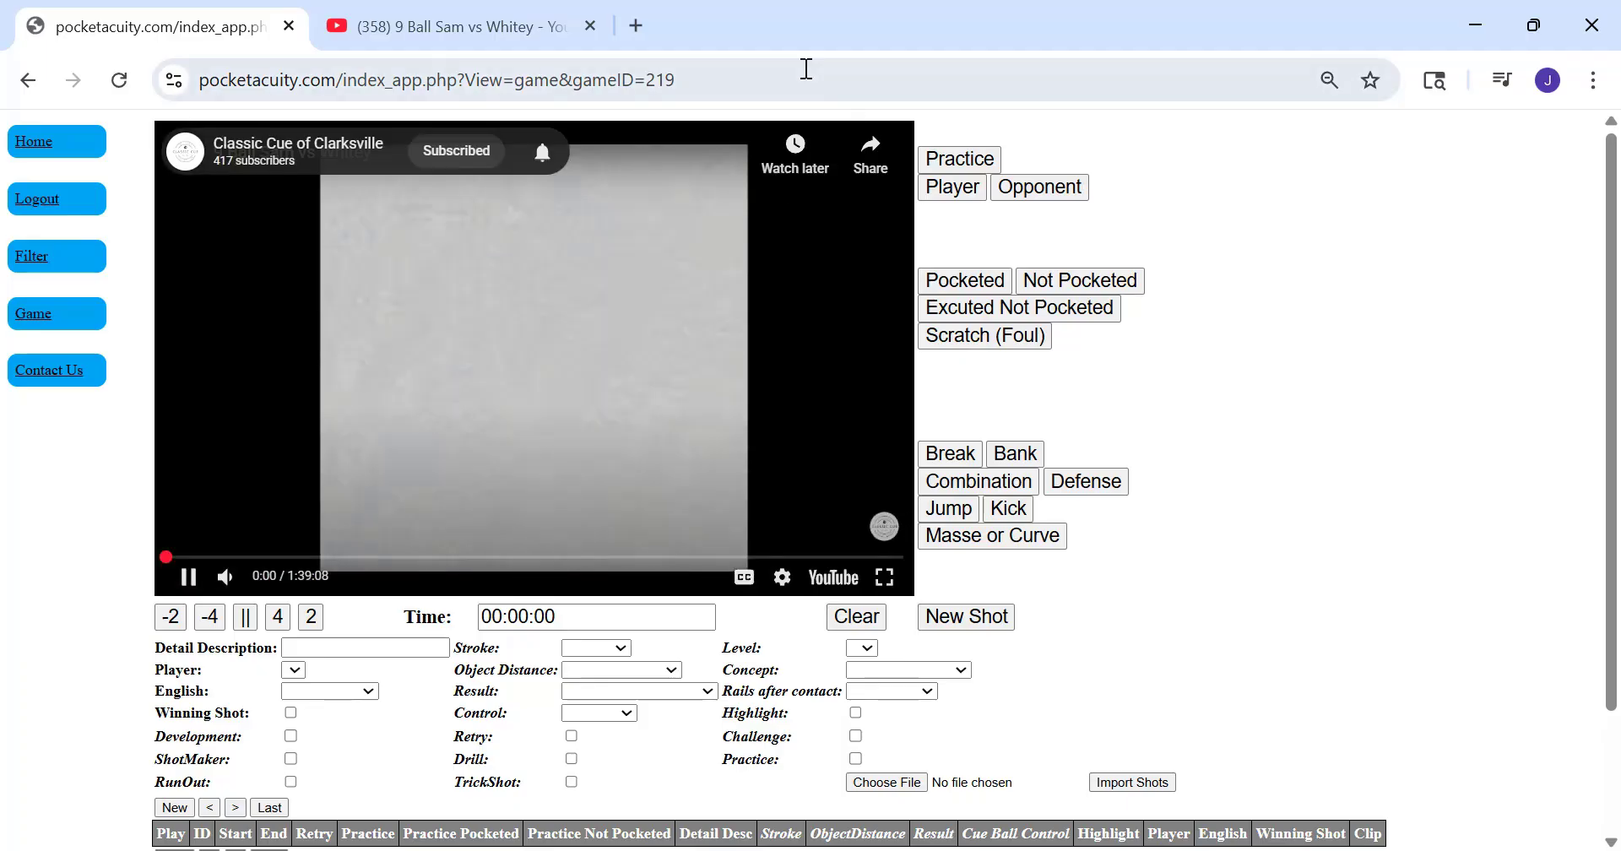
{"action": "left_click", "coordinate": [119, 80]}
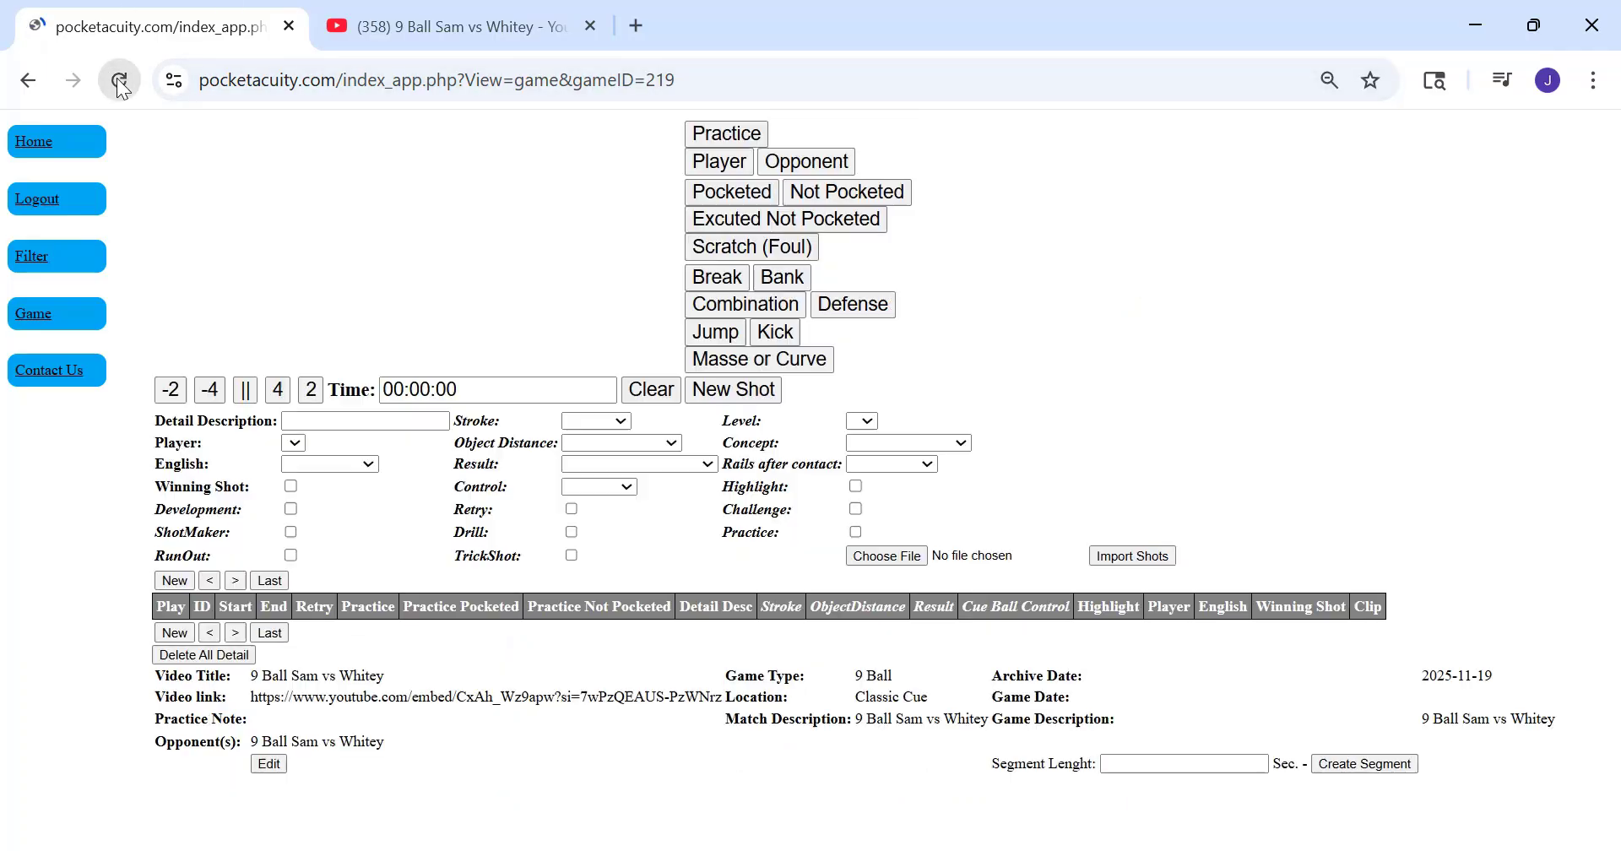
Set the segment length to 30 seconds, create the game's segments and accept the dialogs
{"action": "scroll", "coordinate": [777, 518], "scroll_direction": "down", "scroll_amount": 2}
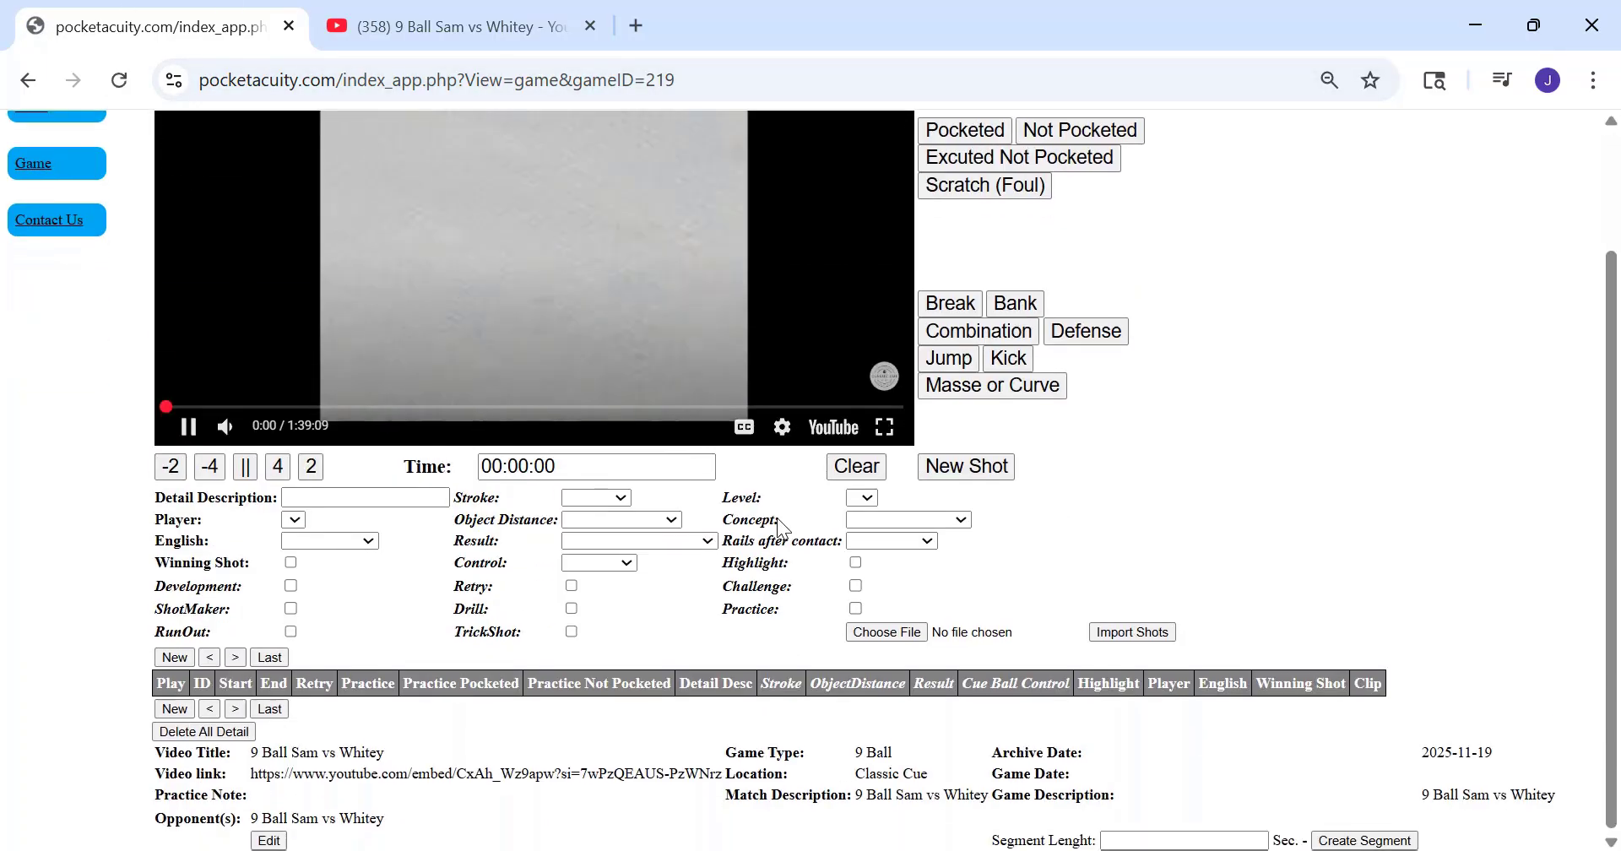
{"action": "left_click", "coordinate": [1172, 839]}
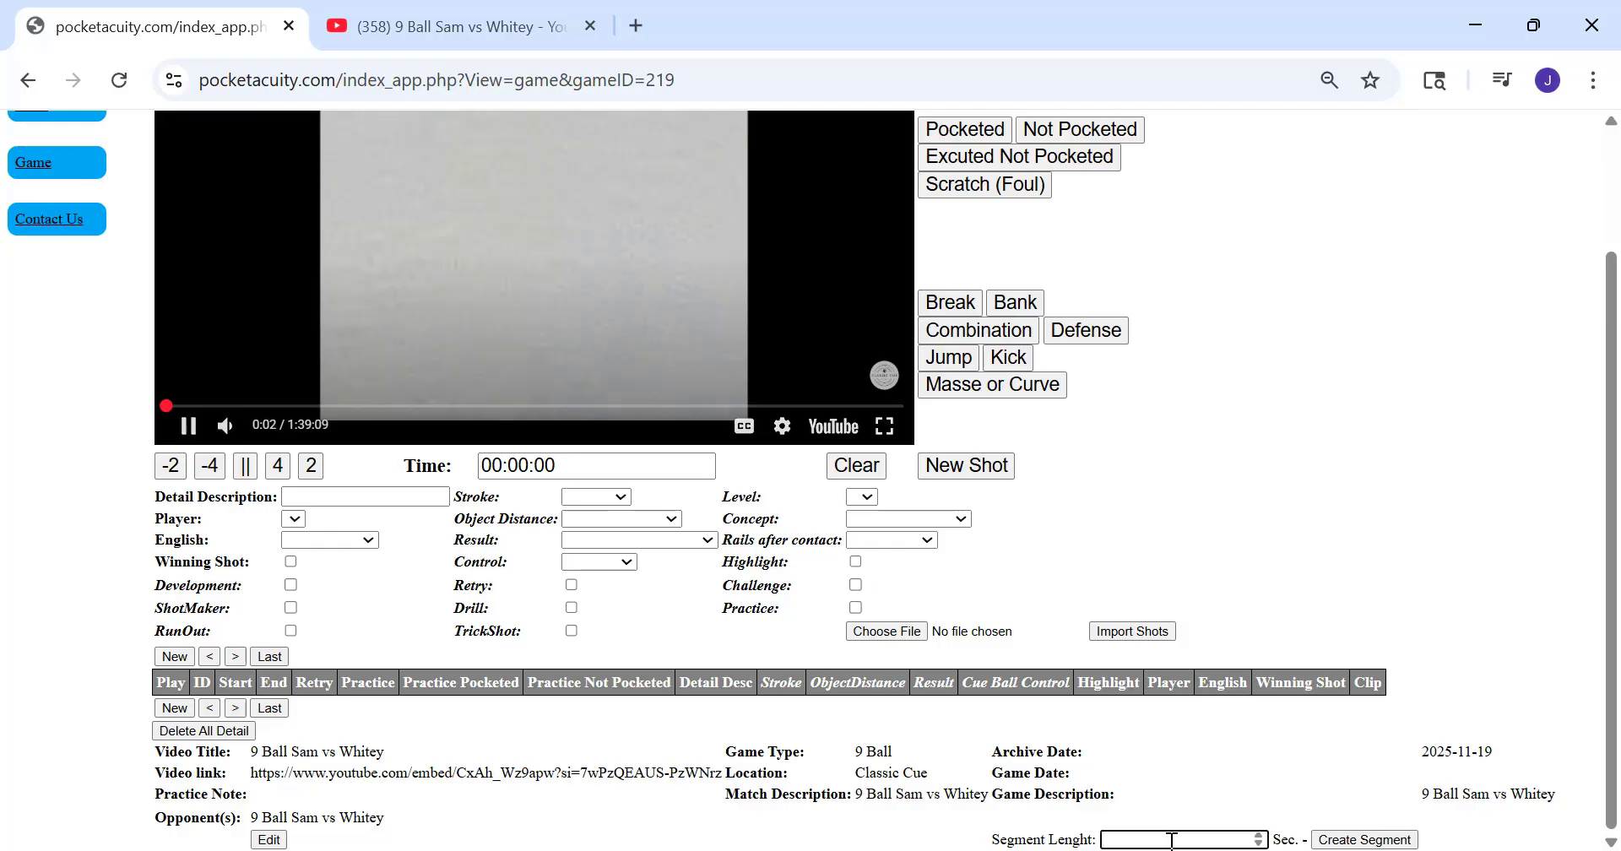
{"action": "type", "text": "30"}
{"action": "left_click", "coordinate": [1338, 840]}
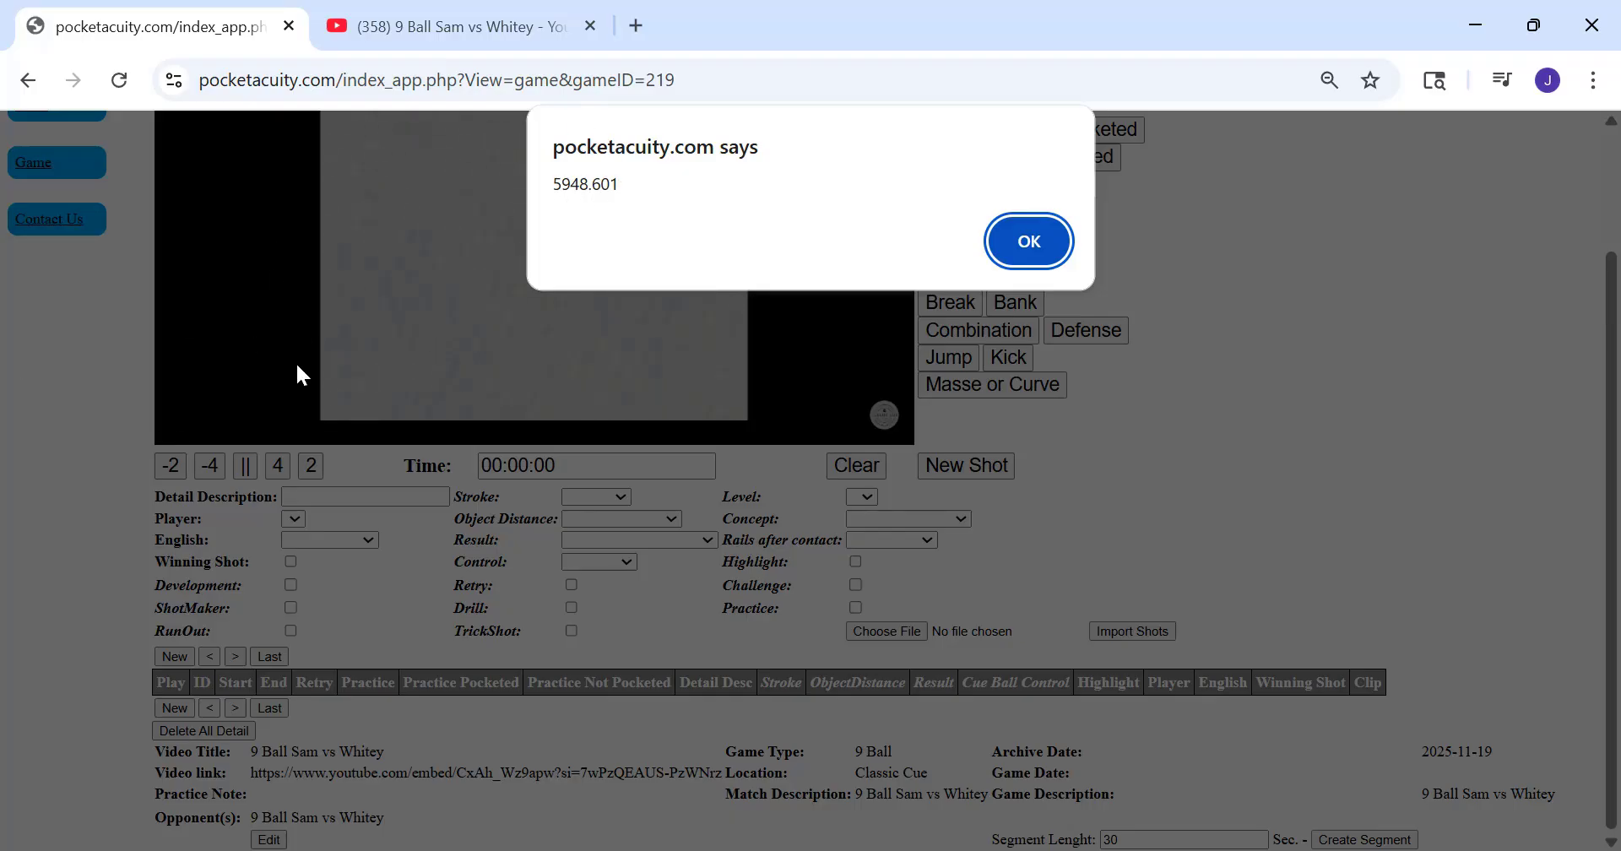
{"action": "left_click", "coordinate": [1038, 245]}
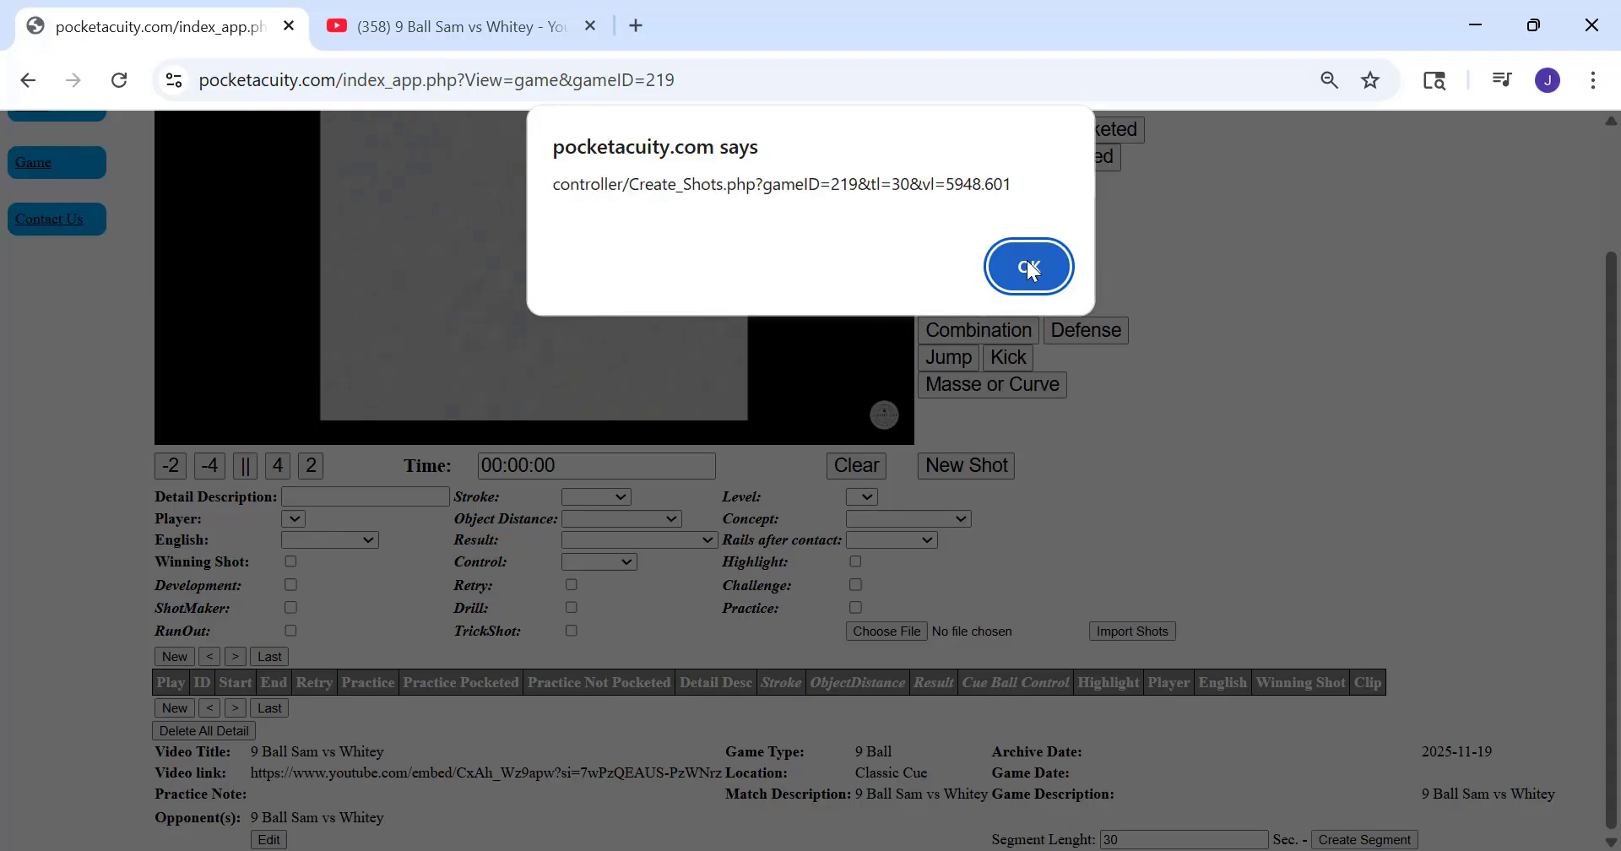
{"action": "left_click", "coordinate": [1029, 266]}
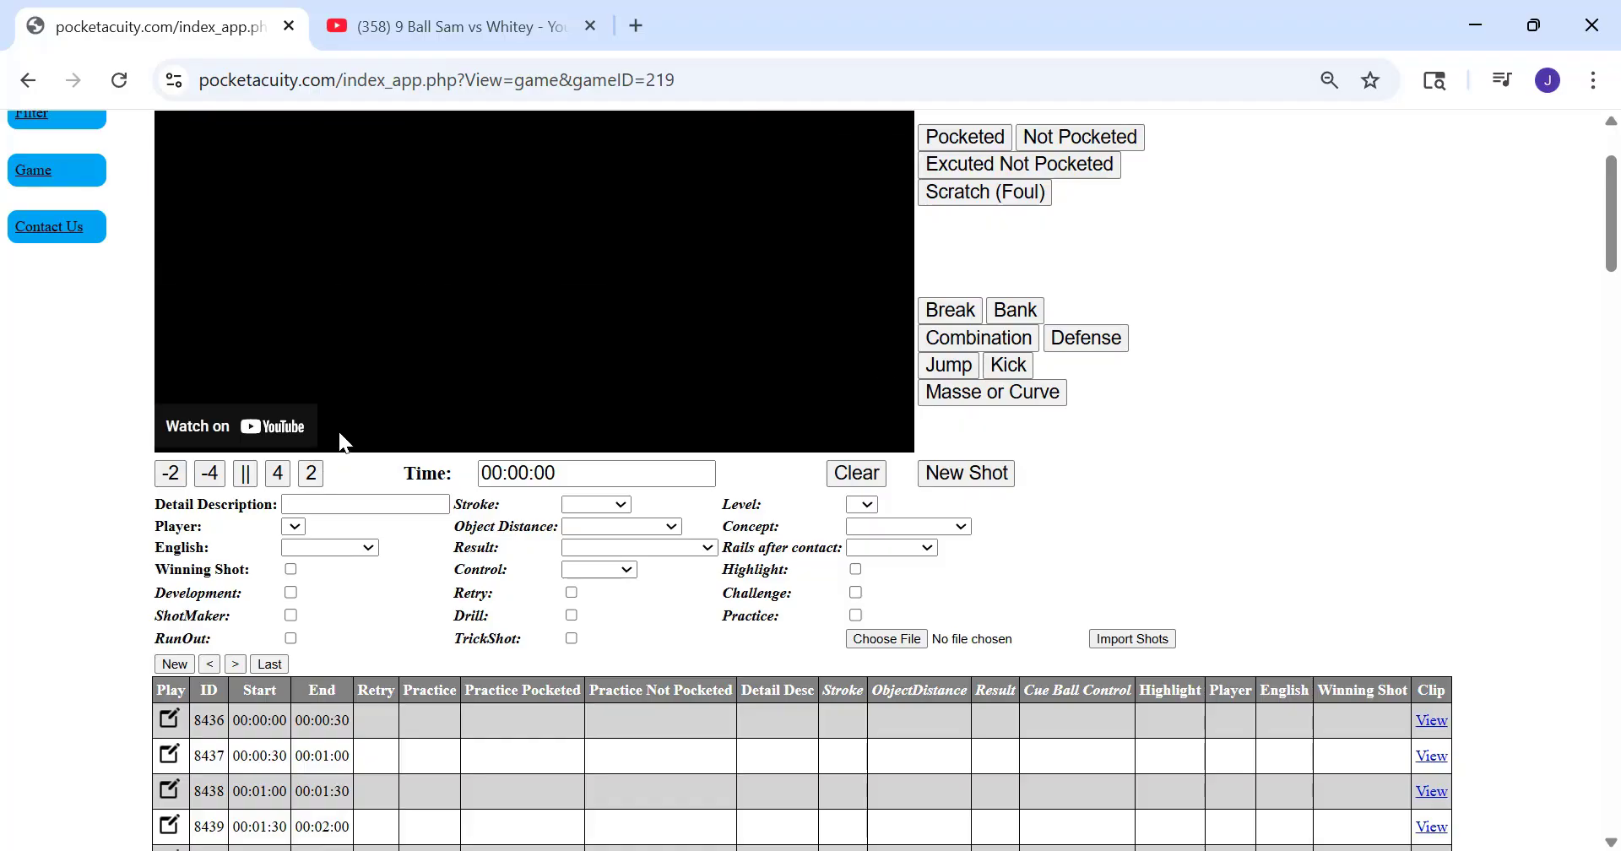
Examine the shot table for the start and end times of the created segments
{"action": "scroll", "coordinate": [319, 761], "scroll_direction": "down", "scroll_amount": 7}
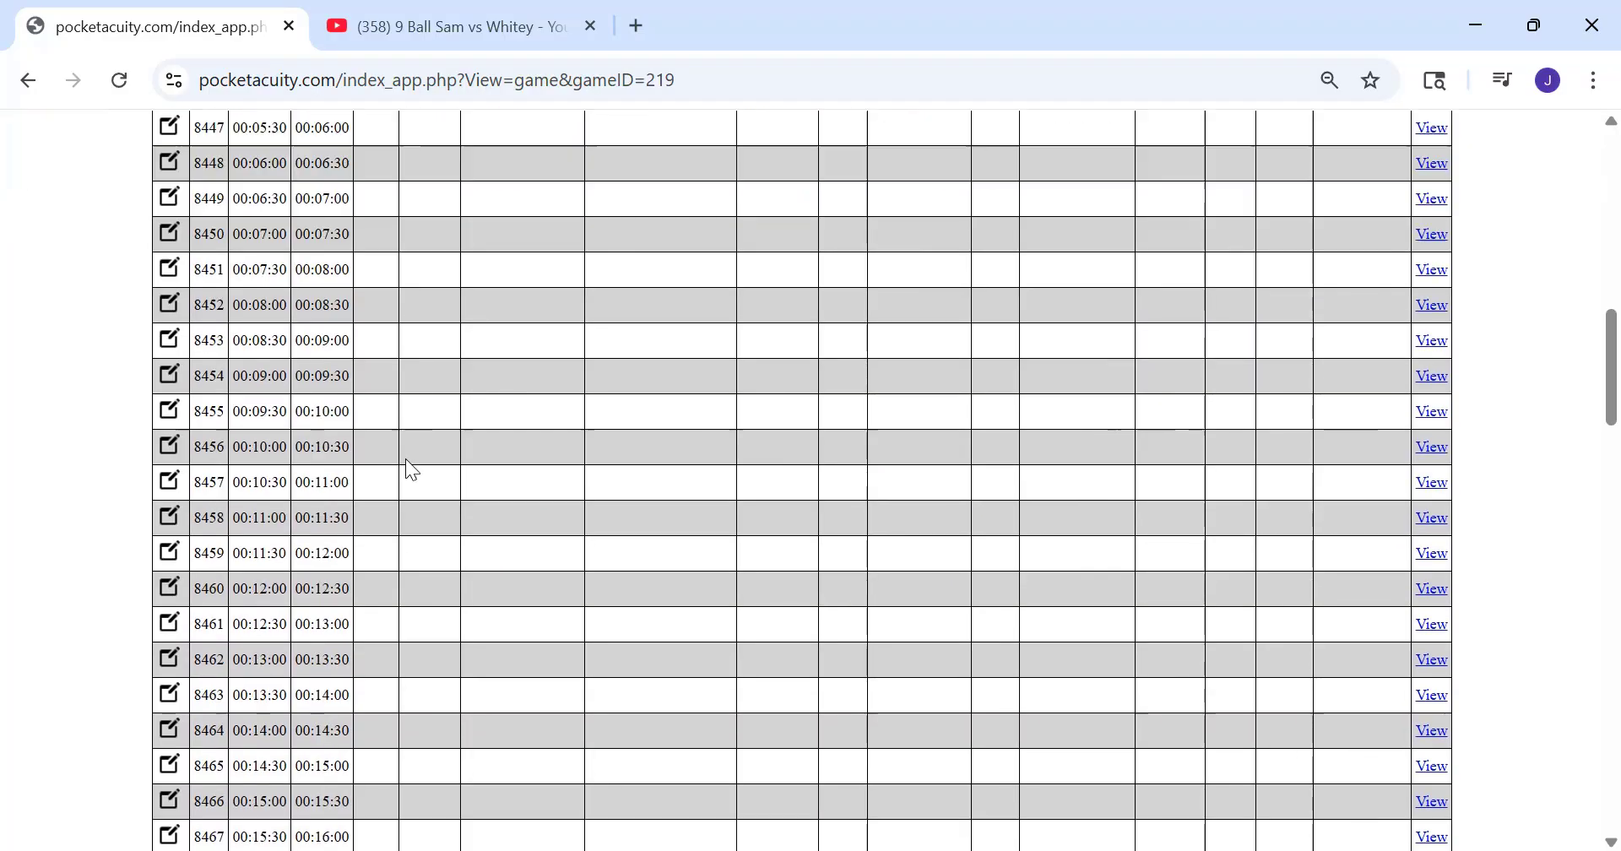
{"action": "scroll", "coordinate": [220, 270], "scroll_direction": "up", "scroll_amount": 4}
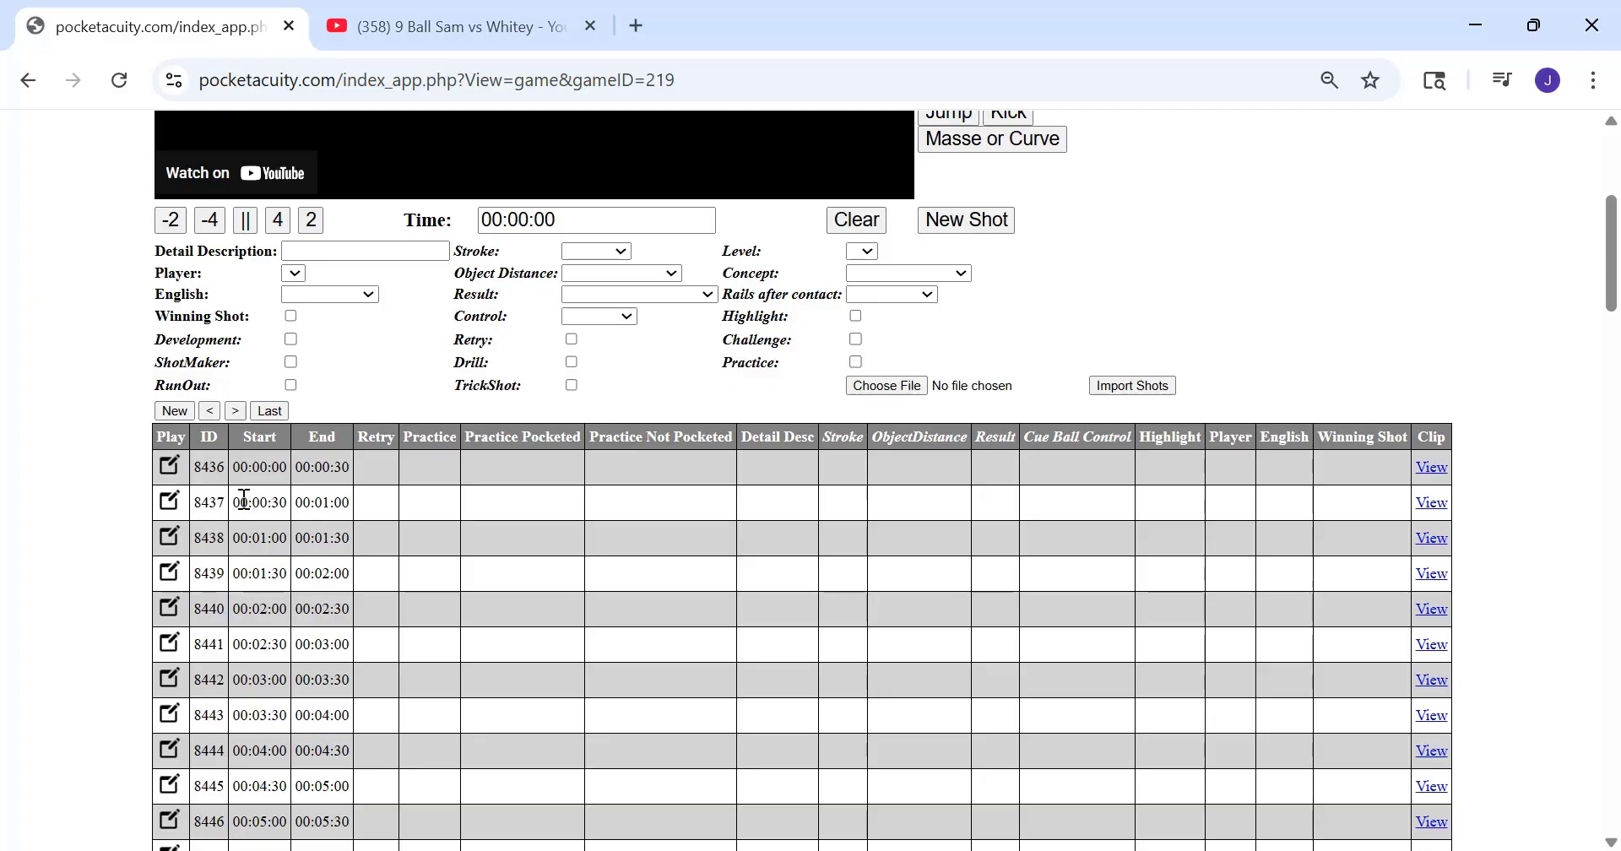
{"action": "scroll", "coordinate": [342, 554], "scroll_direction": "down", "scroll_amount": 3}
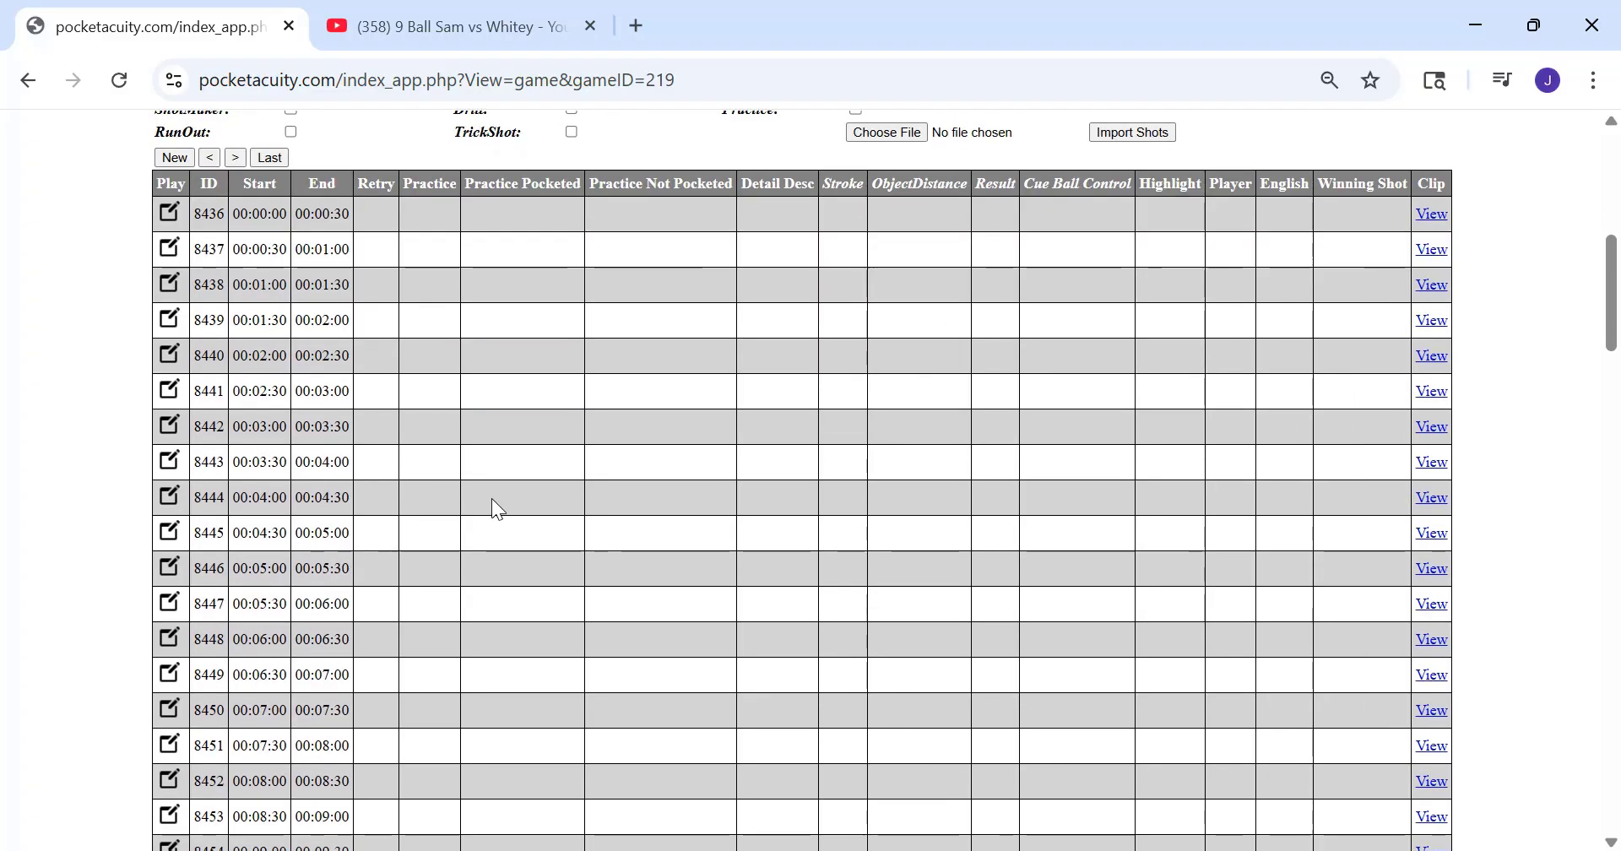
{"action": "scroll", "coordinate": [553, 519], "scroll_direction": "up", "scroll_amount": 6}
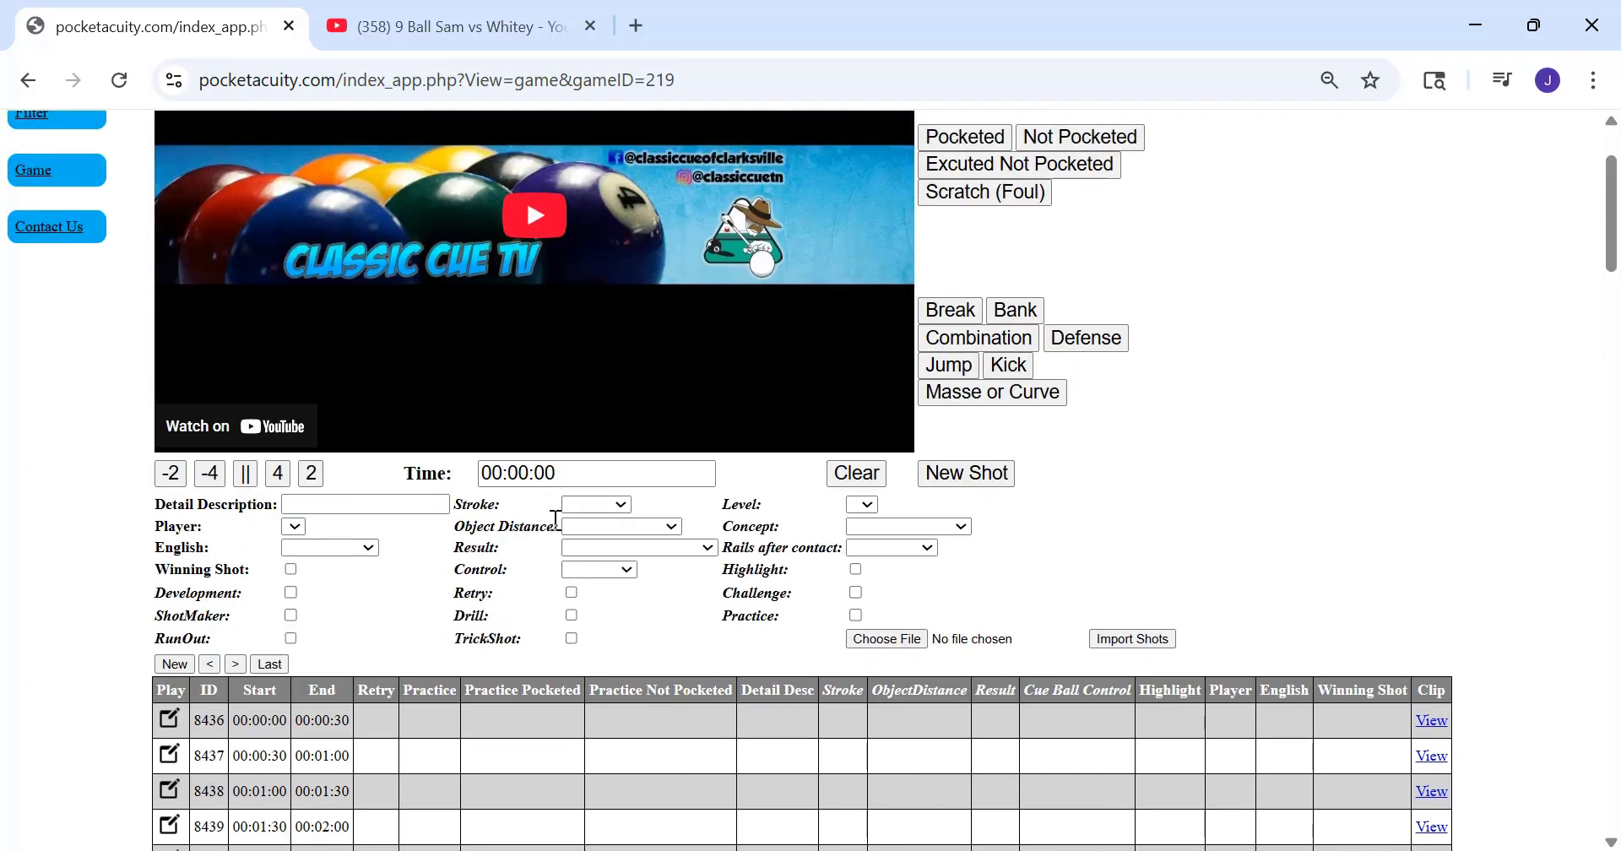
{"action": "scroll", "coordinate": [554, 519], "scroll_direction": "up", "scroll_amount": 2}
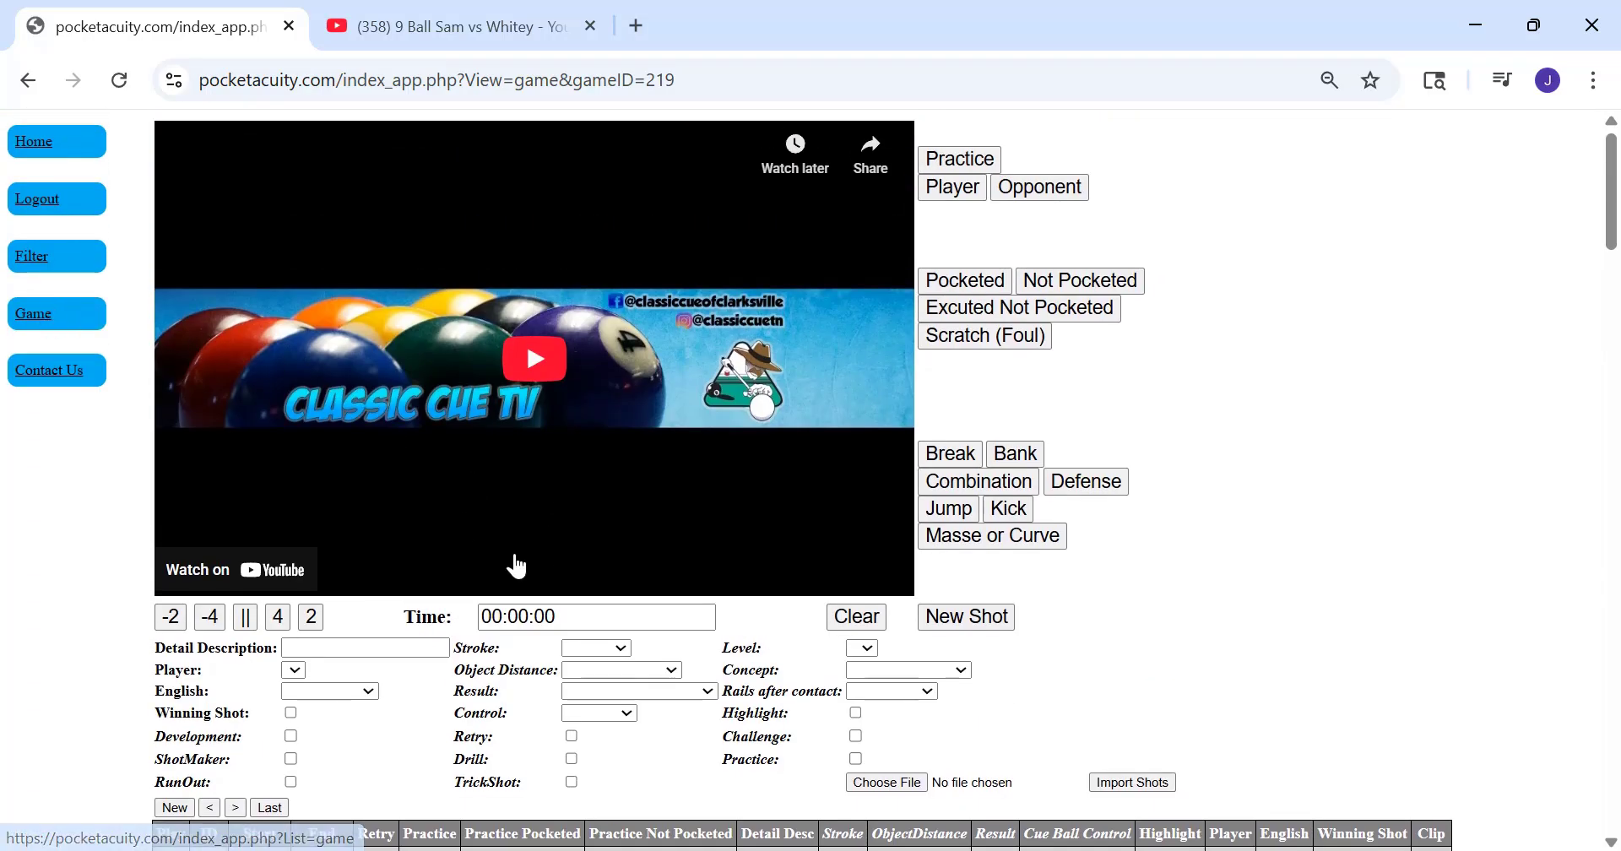
{"action": "scroll", "coordinate": [516, 566], "scroll_direction": "down", "scroll_amount": 6}
{"action": "scroll", "coordinate": [552, 670], "scroll_direction": "up", "scroll_amount": 6}
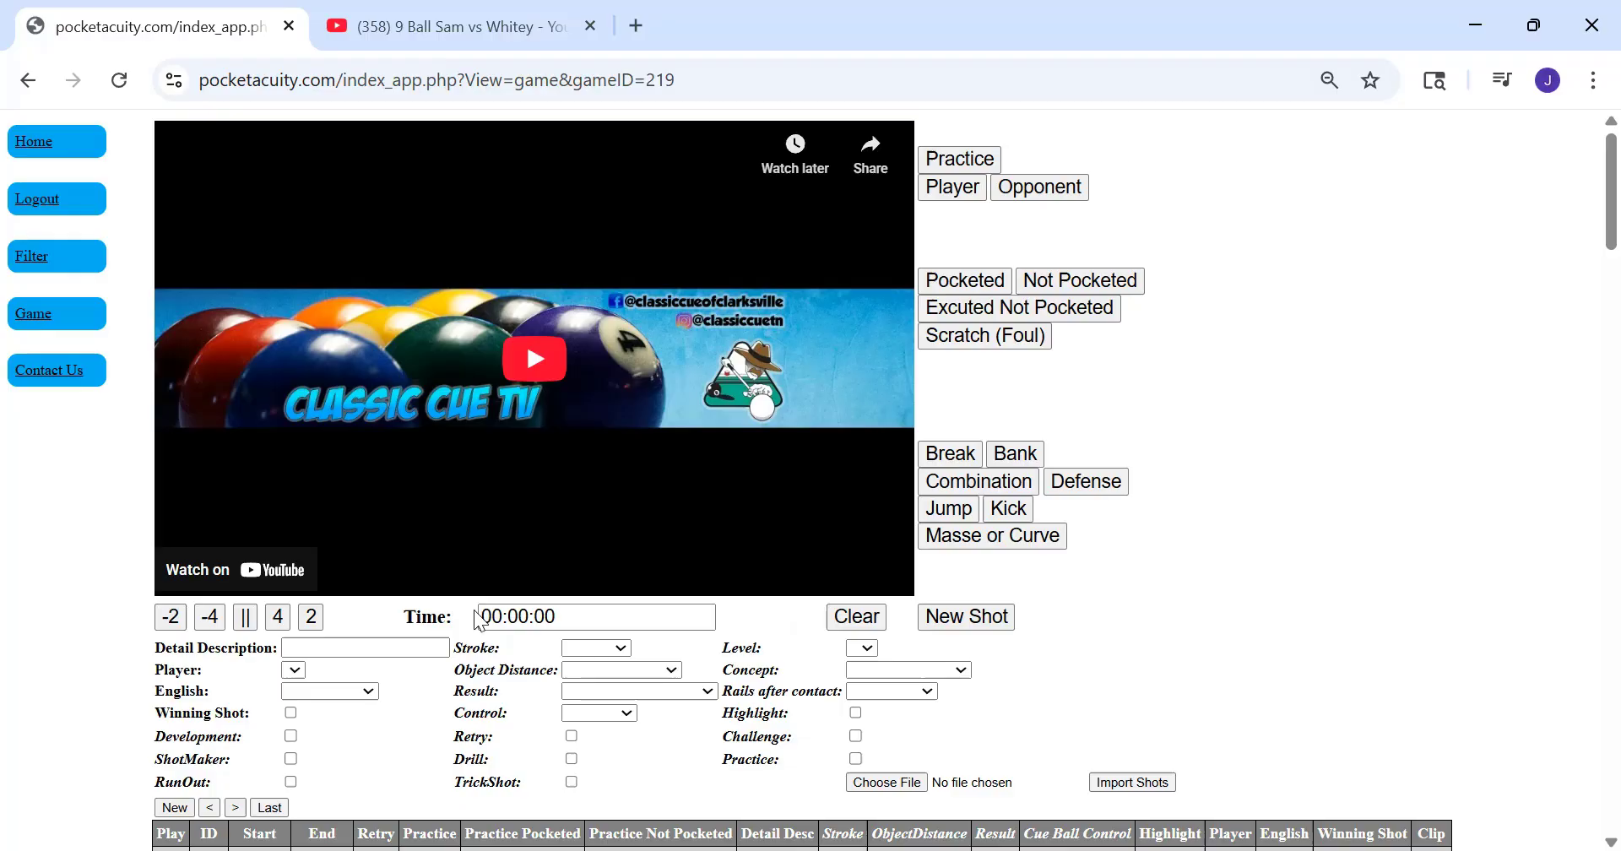
Return to the game search page
{"action": "left_click", "coordinate": [37, 319]}
{"action": "left_click", "coordinate": [32, 254]}
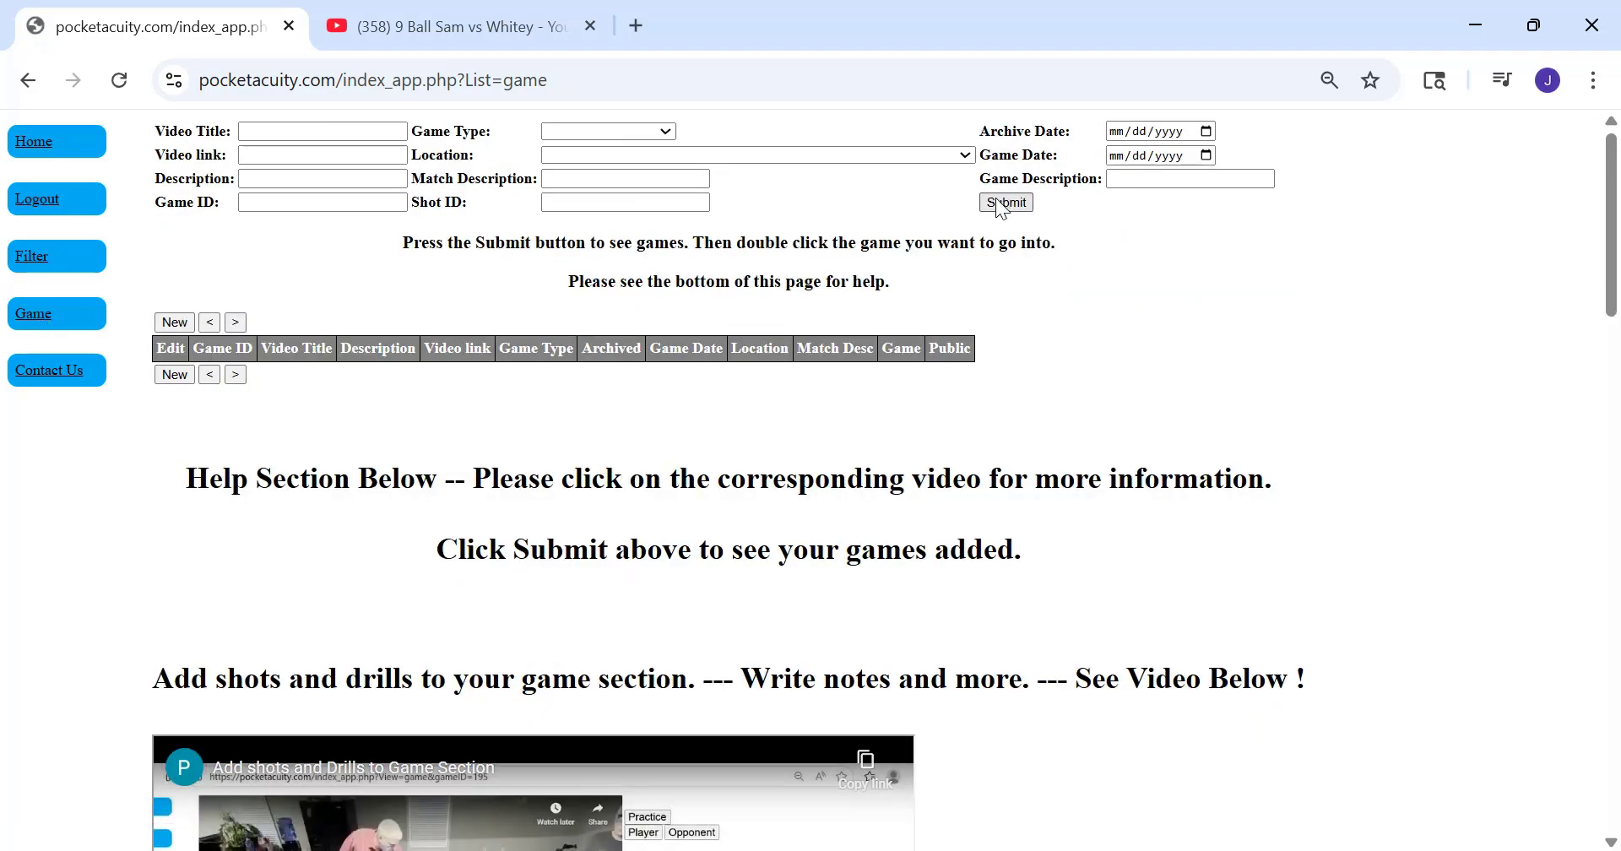
Open the "9 Ball Sam vs Whitey" game from the full game list and open its first segment for editing
{"action": "left_click", "coordinate": [1006, 202]}
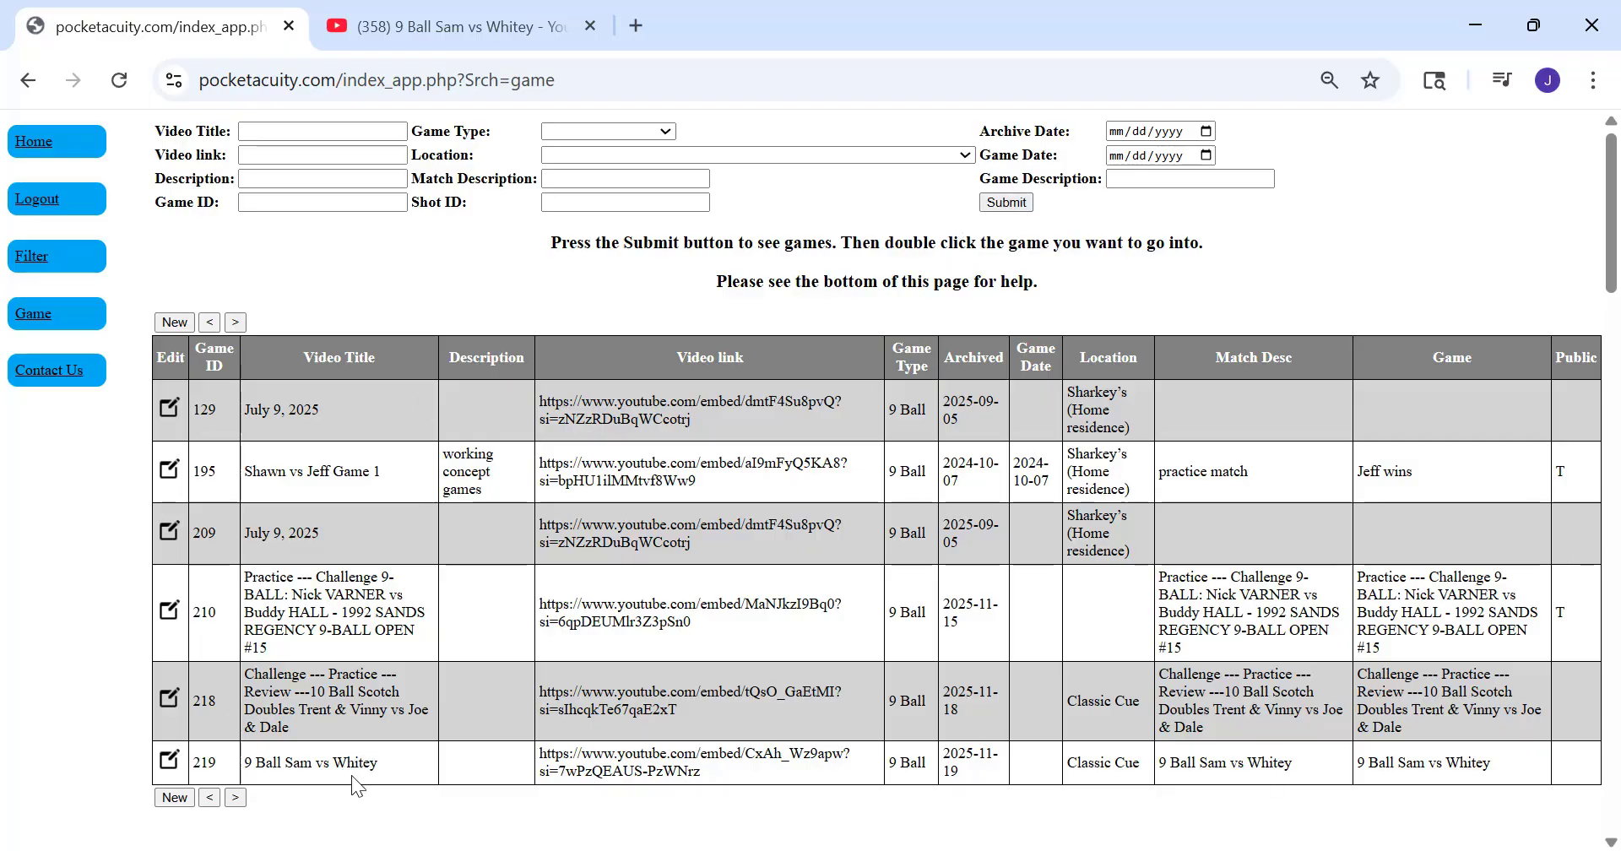
{"action": "double_click", "coordinate": [293, 765]}
{"action": "scroll", "coordinate": [380, 568], "scroll_direction": "down", "scroll_amount": 7}
{"action": "scroll", "coordinate": [414, 515], "scroll_direction": "down", "scroll_amount": 3}
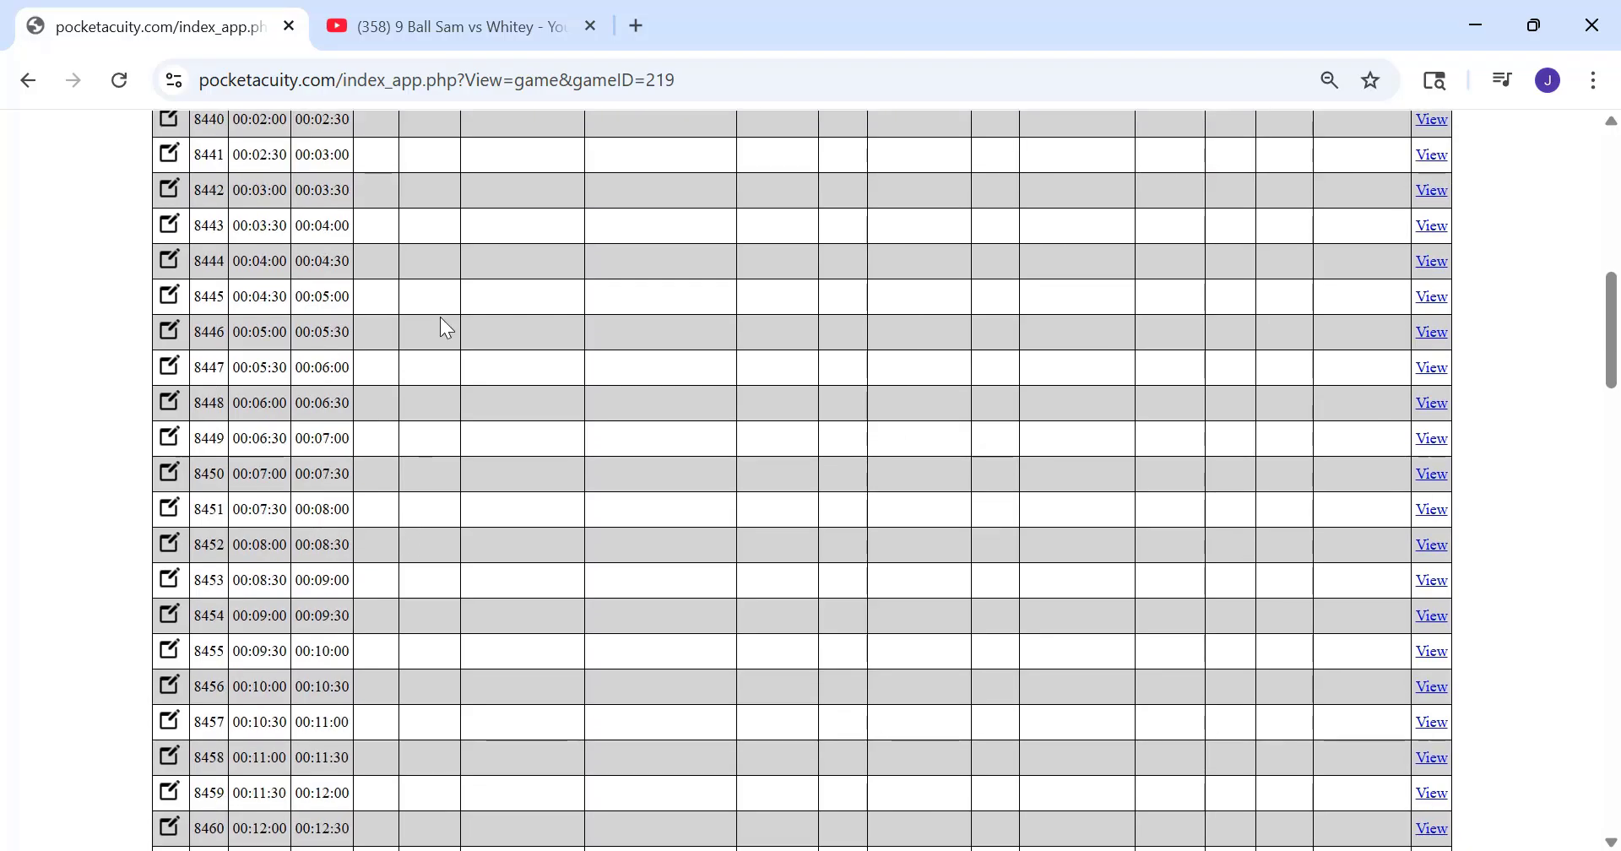
{"action": "scroll", "coordinate": [420, 583], "scroll_direction": "up", "scroll_amount": 5}
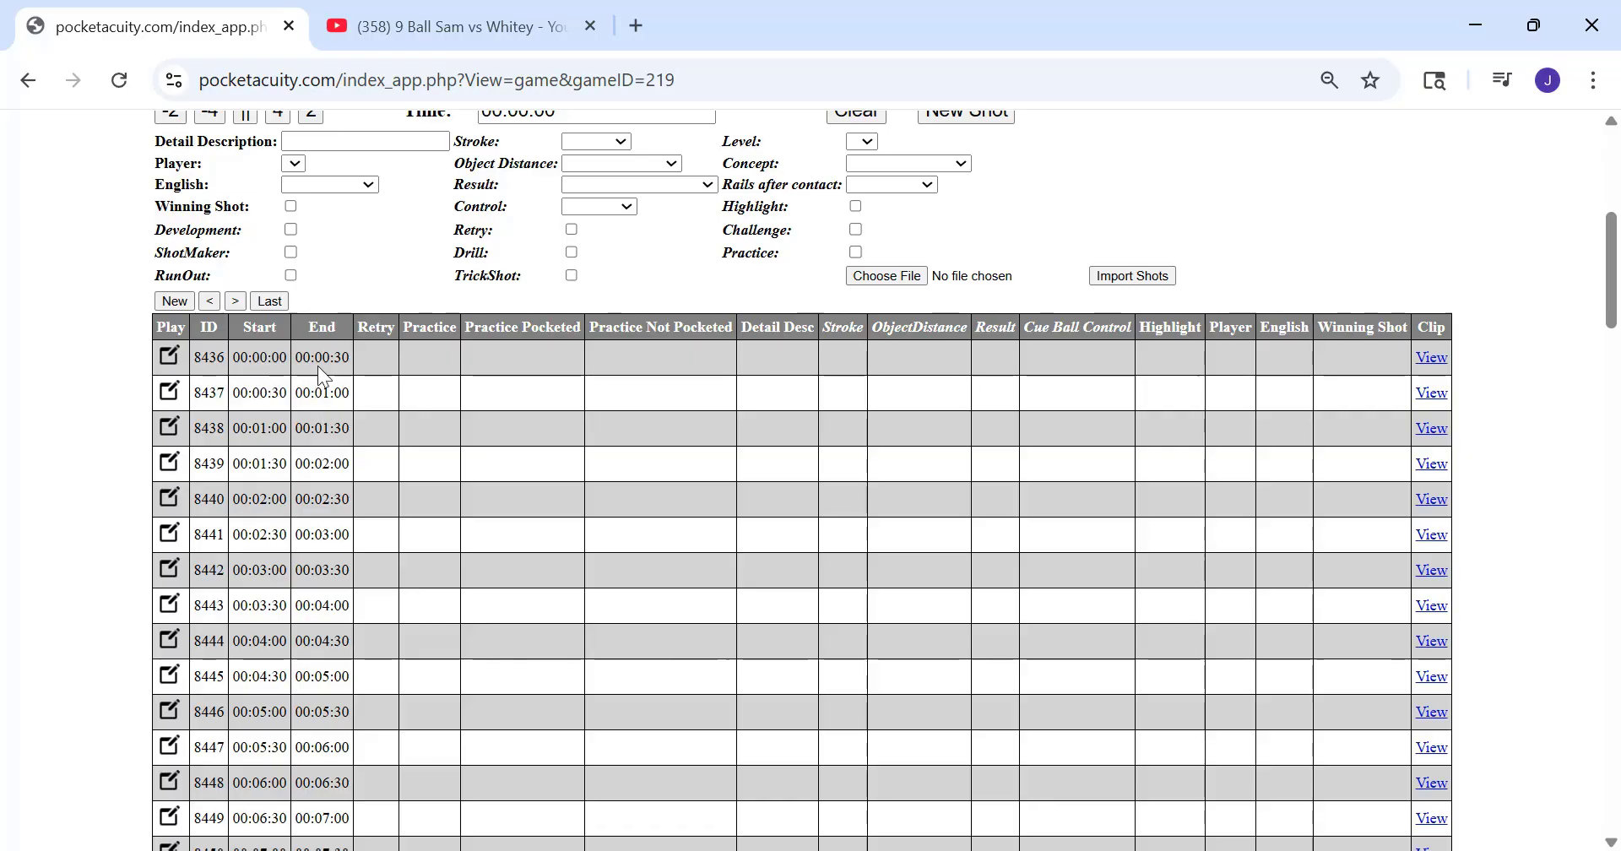
{"action": "left_click", "coordinate": [337, 355]}
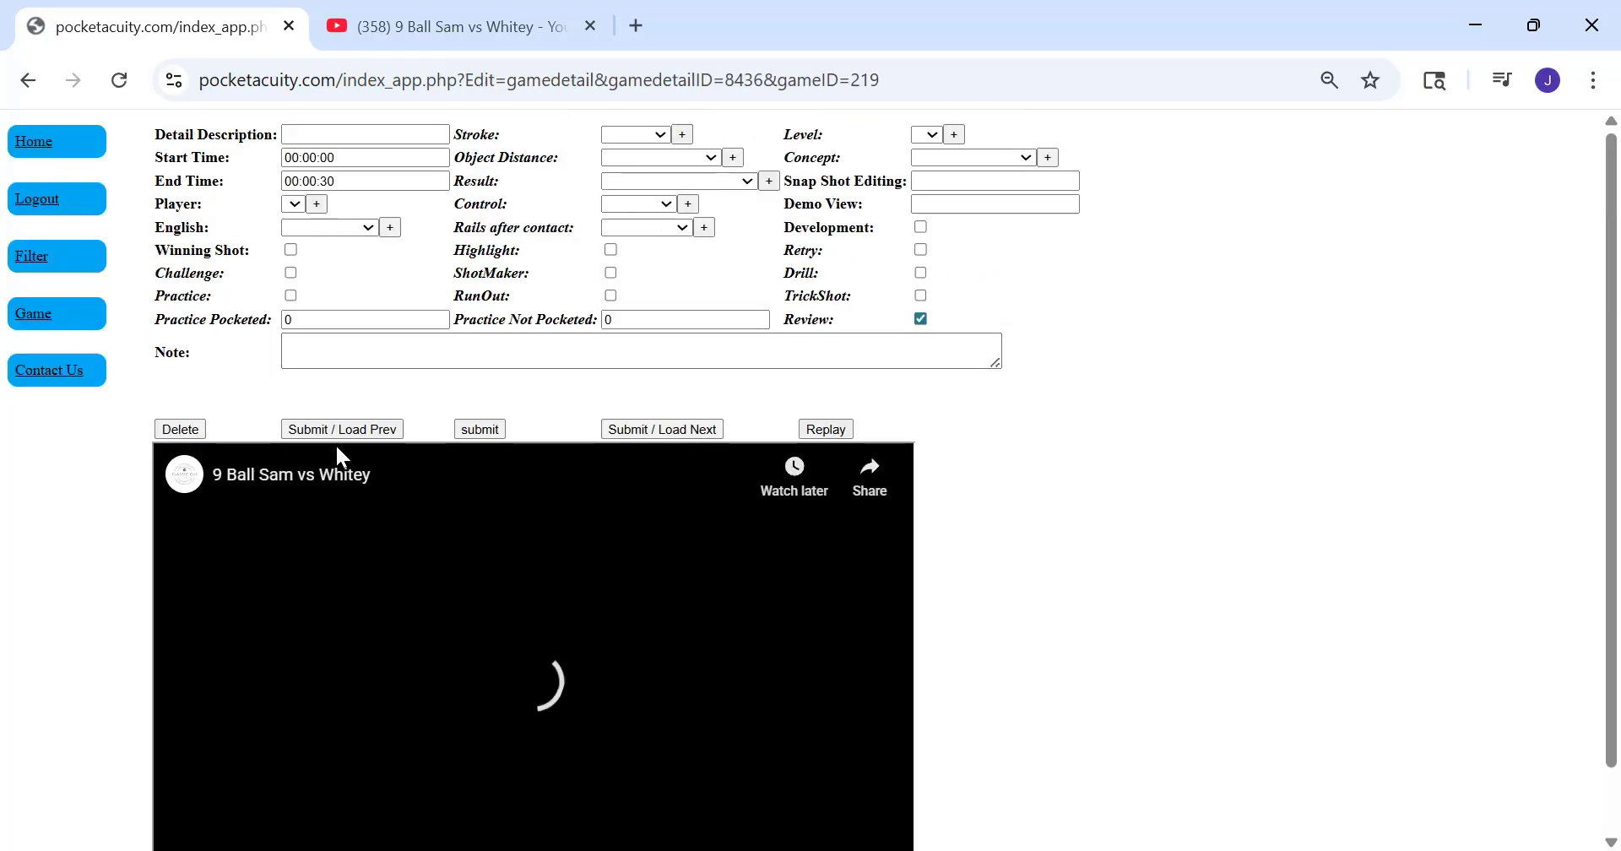
Submit each segment without edits and load the next one, up to the segment starting at 00:05:00
{"action": "scroll", "coordinate": [373, 454], "scroll_direction": "down", "scroll_amount": 1}
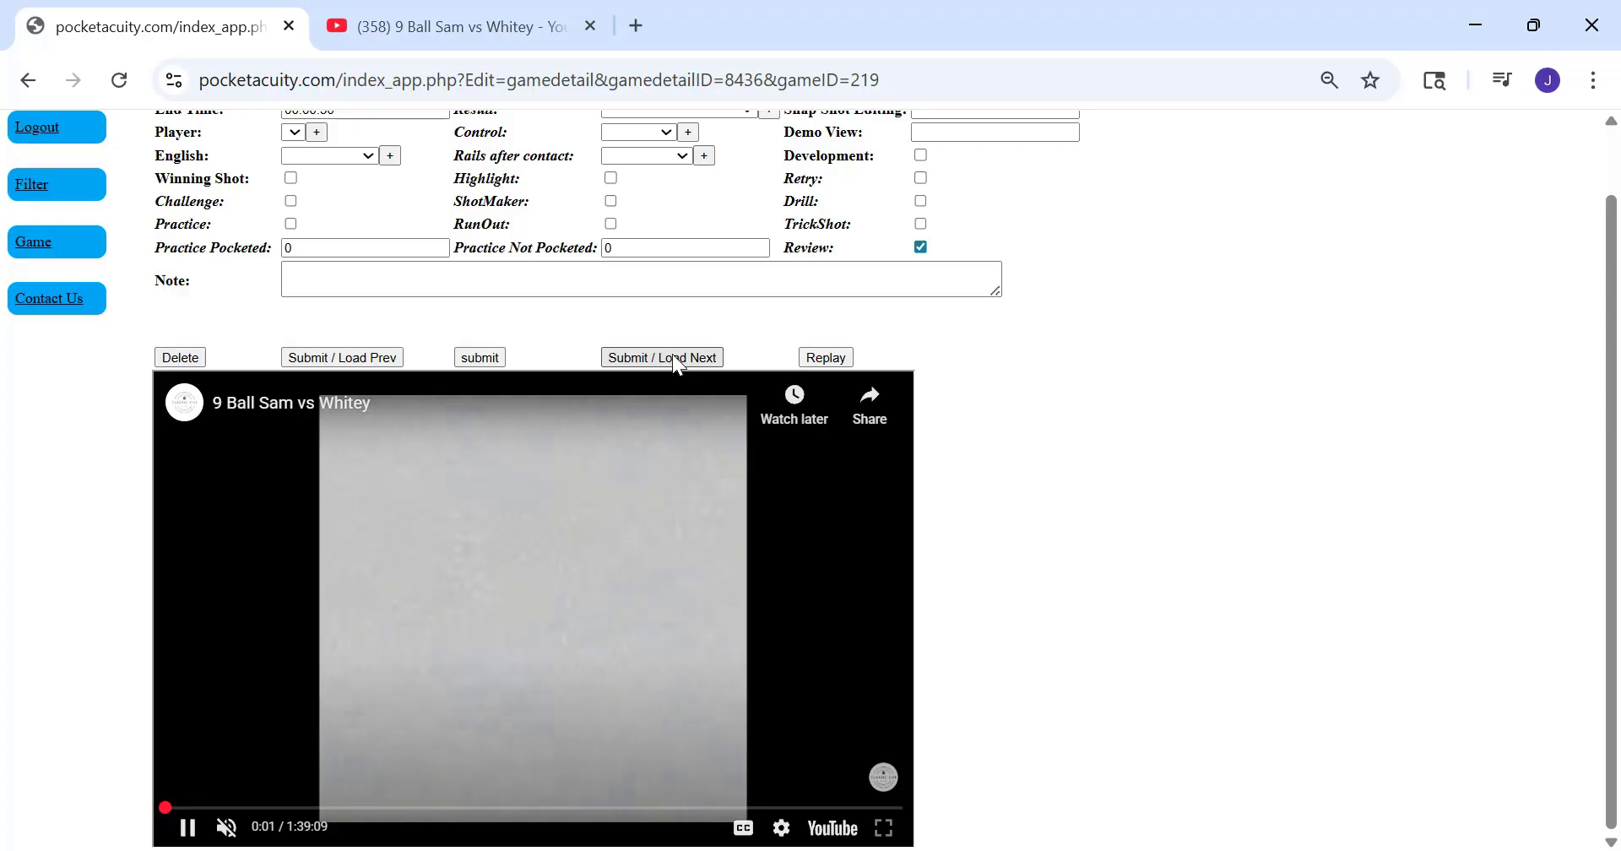
{"action": "left_click", "coordinate": [670, 358]}
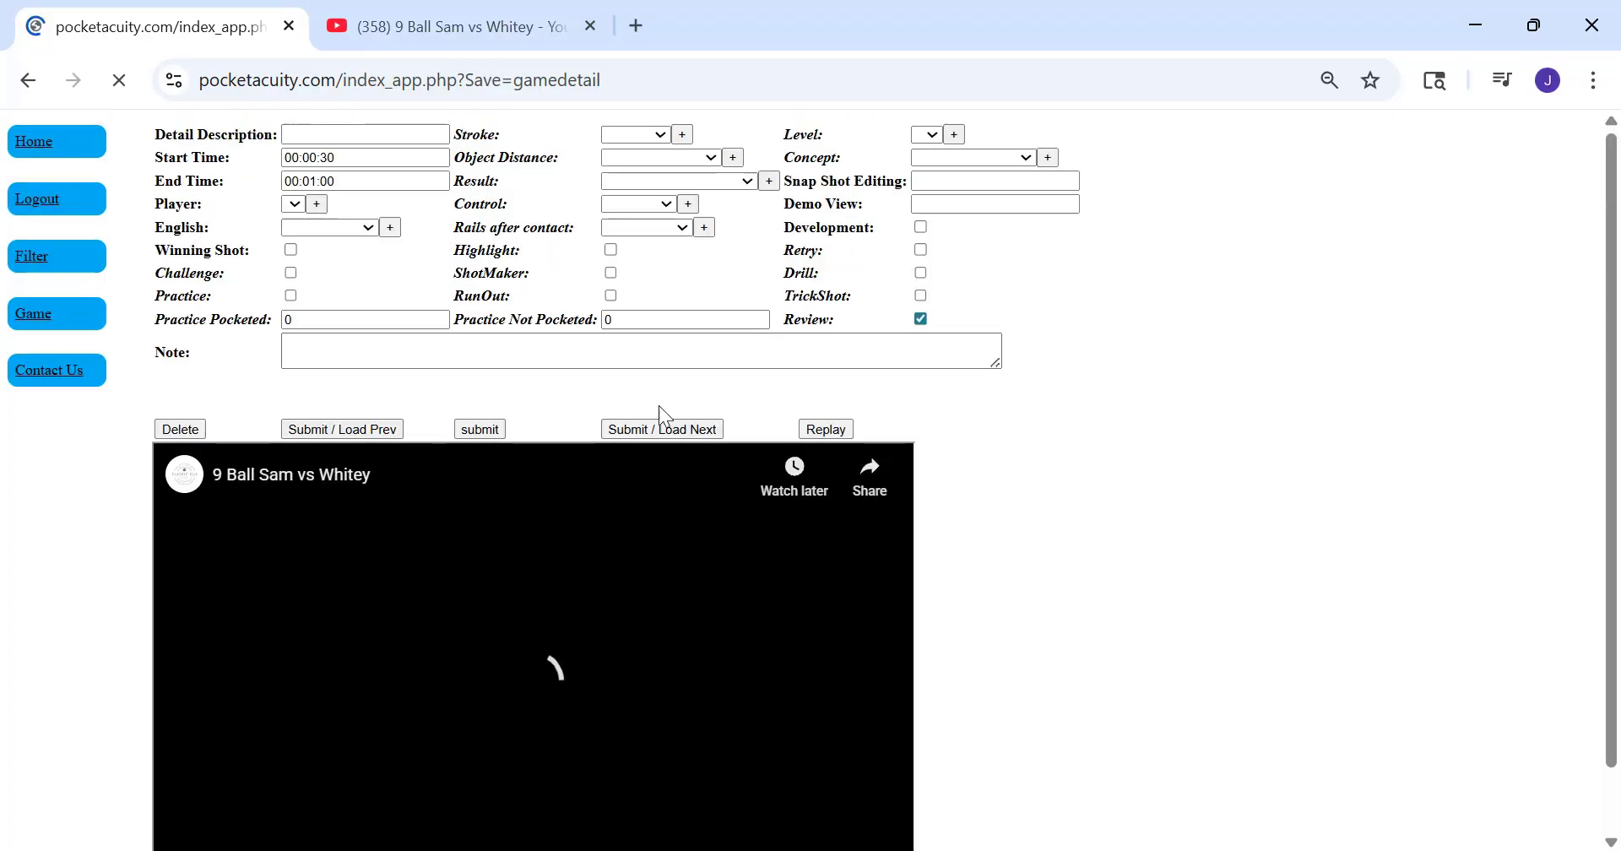
{"action": "left_click", "coordinate": [655, 424]}
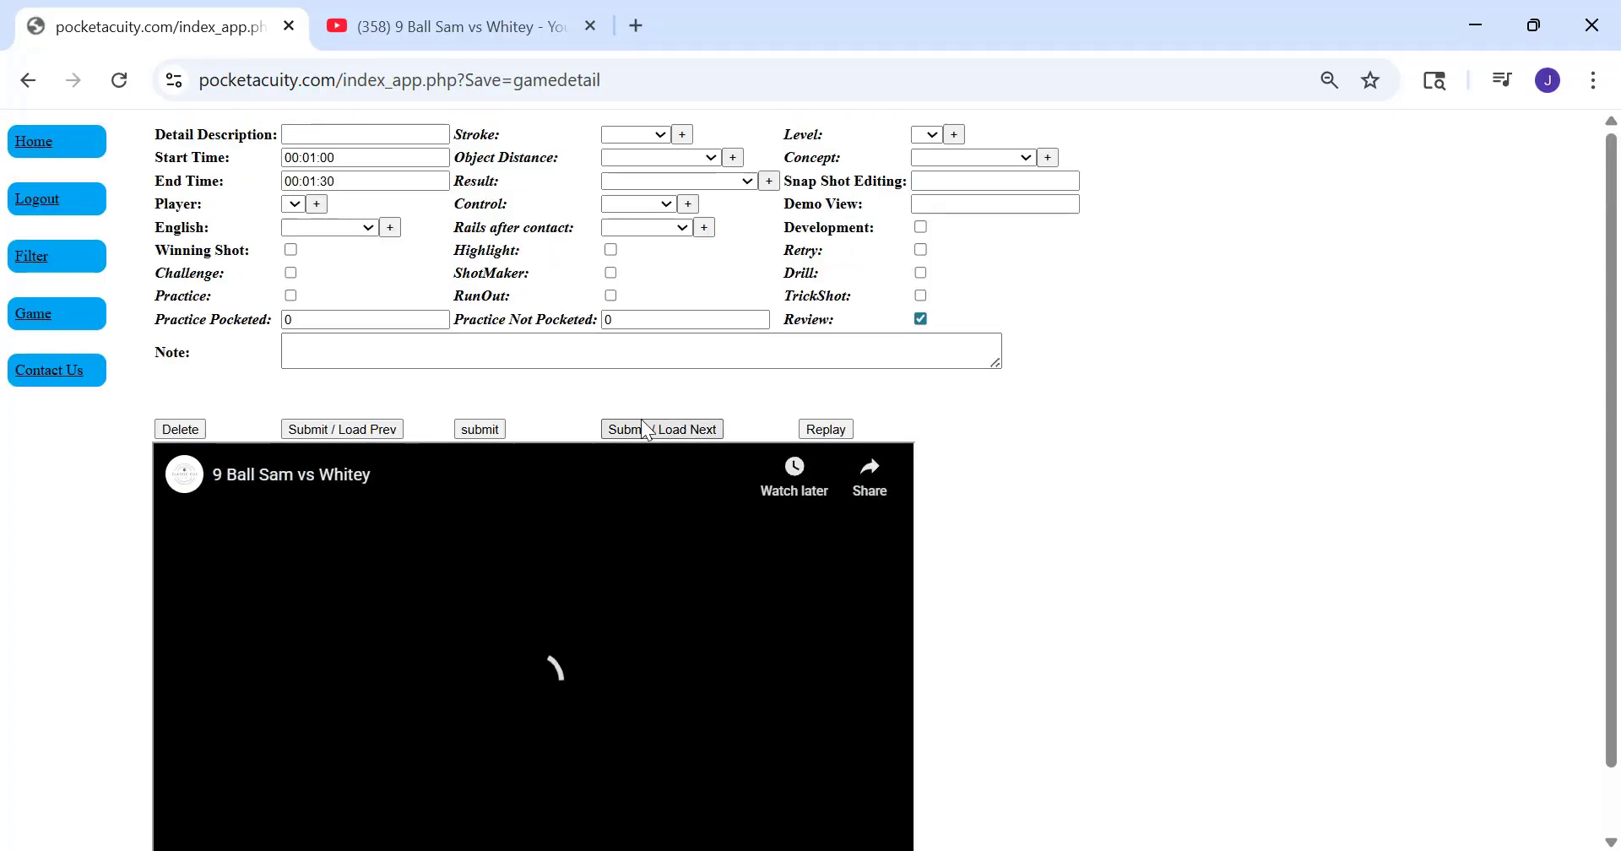
{"action": "scroll", "coordinate": [640, 417], "scroll_direction": "down", "scroll_amount": 1}
{"action": "left_click", "coordinate": [643, 350]}
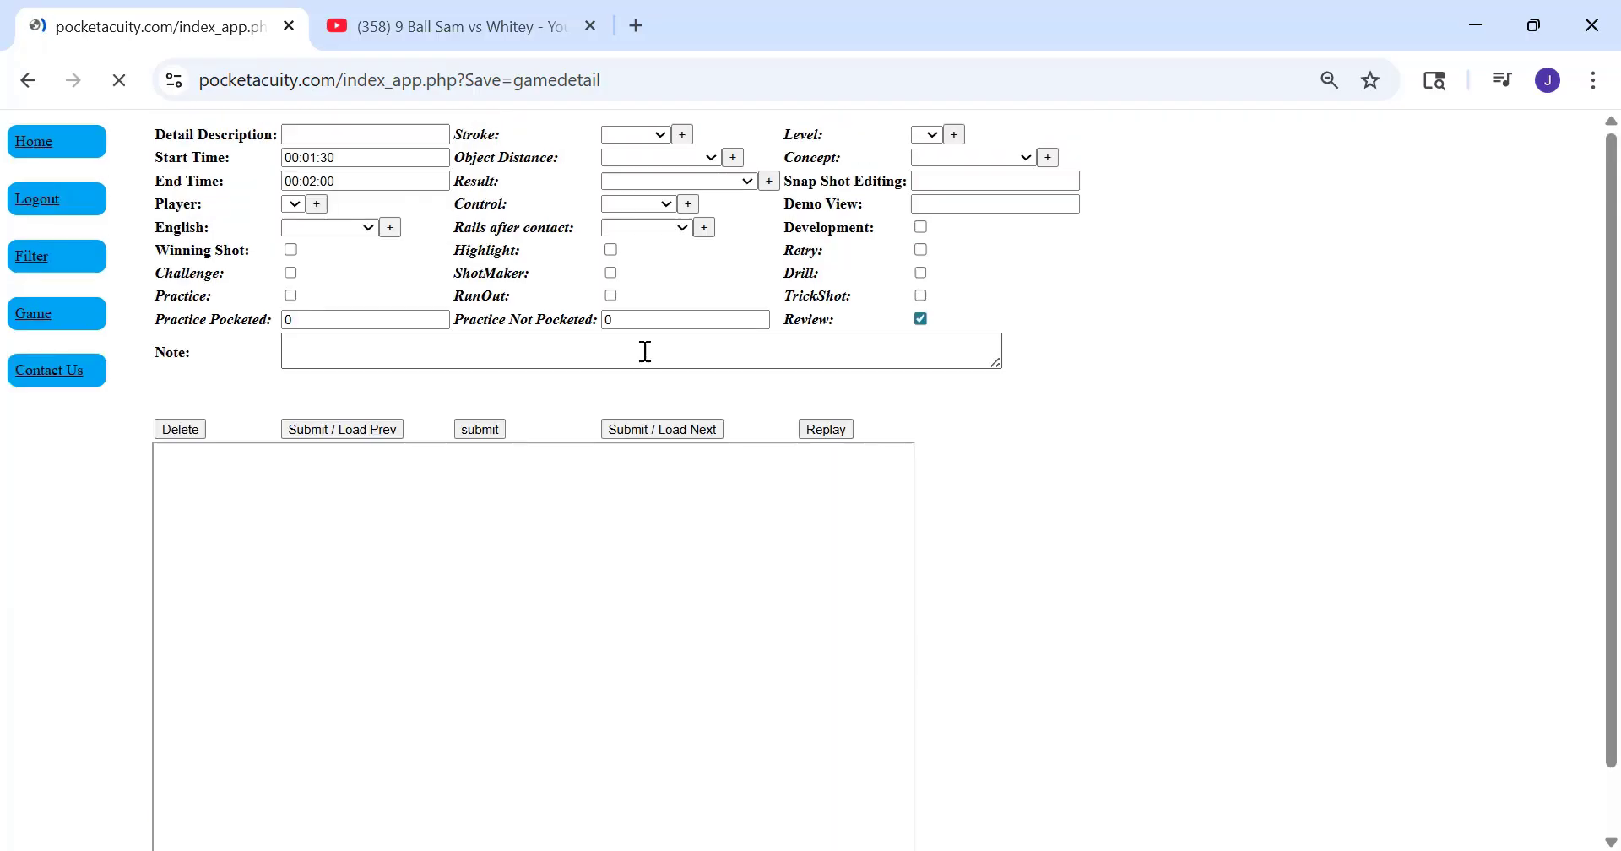
{"action": "scroll", "coordinate": [645, 351], "scroll_direction": "down", "scroll_amount": 1}
{"action": "left_click", "coordinate": [643, 350]}
{"action": "scroll", "coordinate": [645, 352], "scroll_direction": "down", "scroll_amount": 1}
{"action": "left_click", "coordinate": [645, 351]}
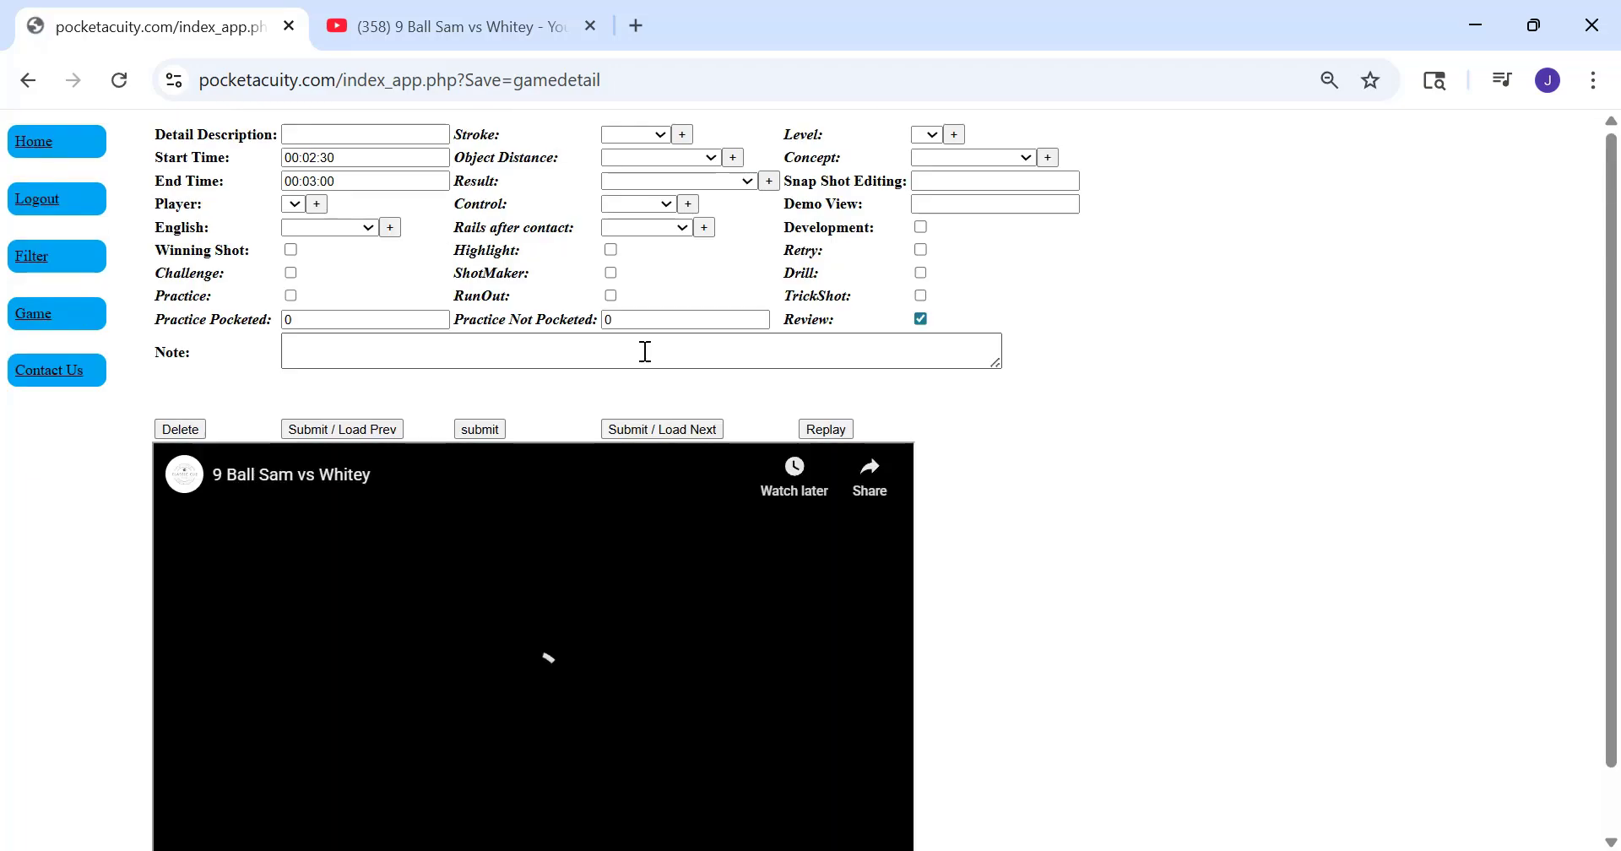
{"action": "left_click", "coordinate": [646, 425]}
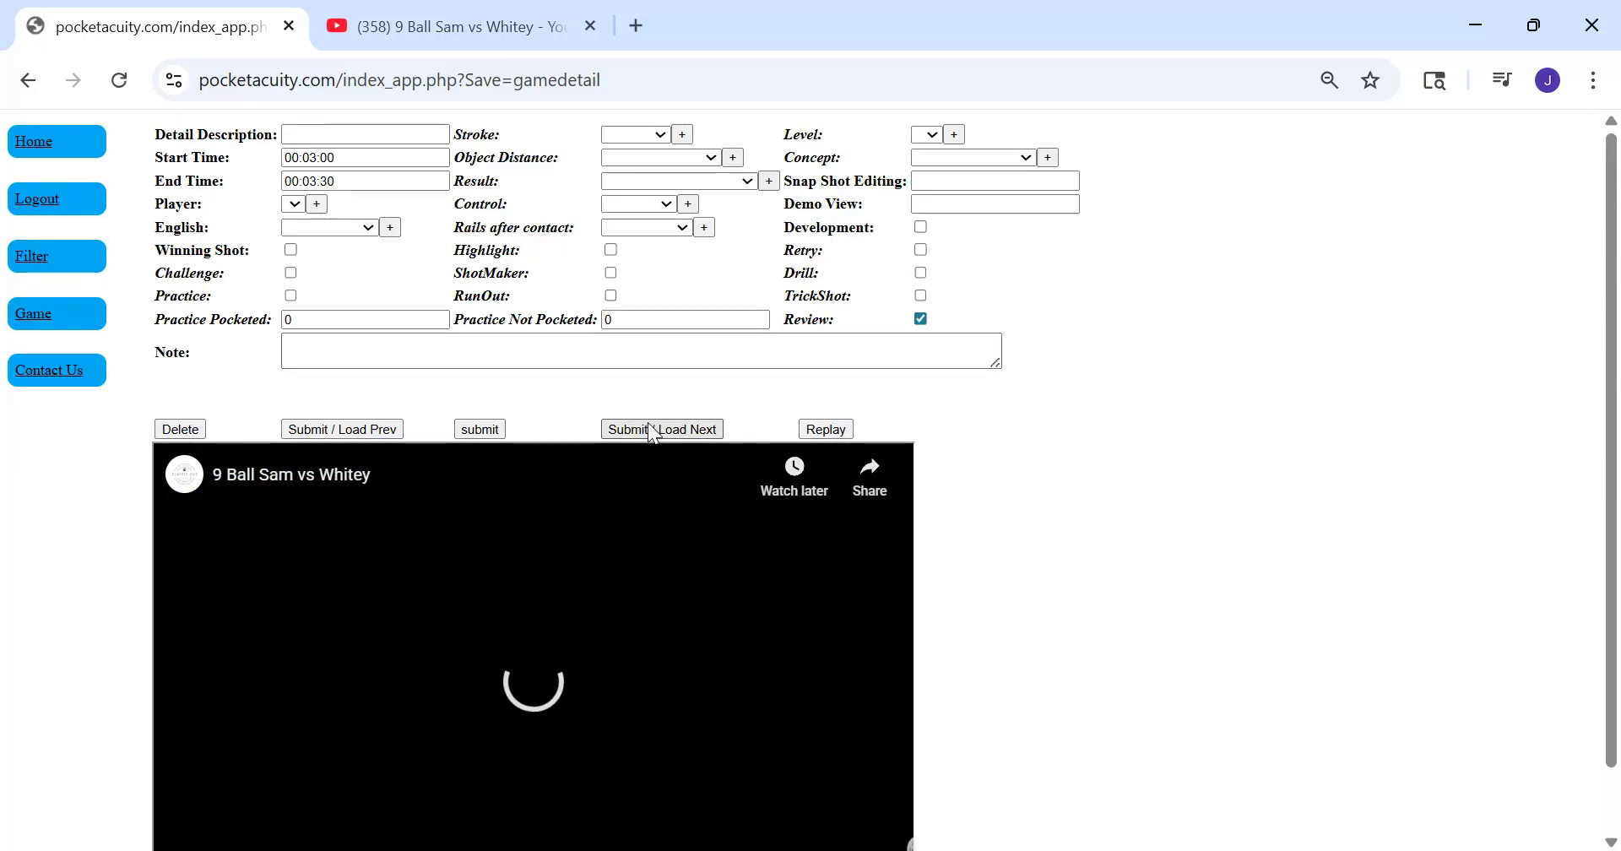
{"action": "left_click", "coordinate": [647, 425]}
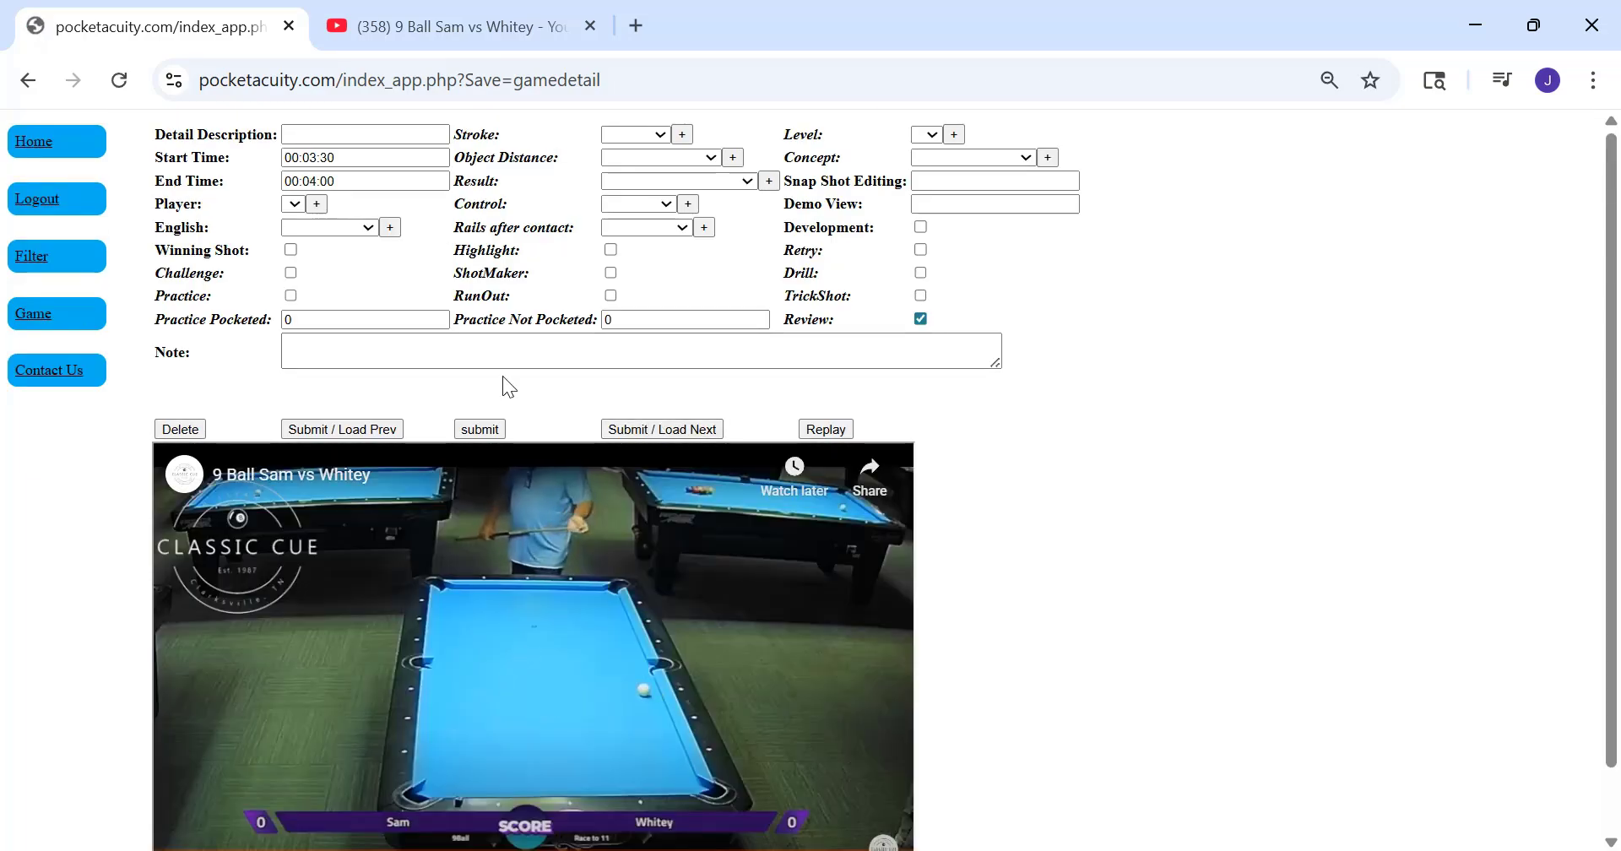
{"action": "left_click", "coordinate": [657, 428]}
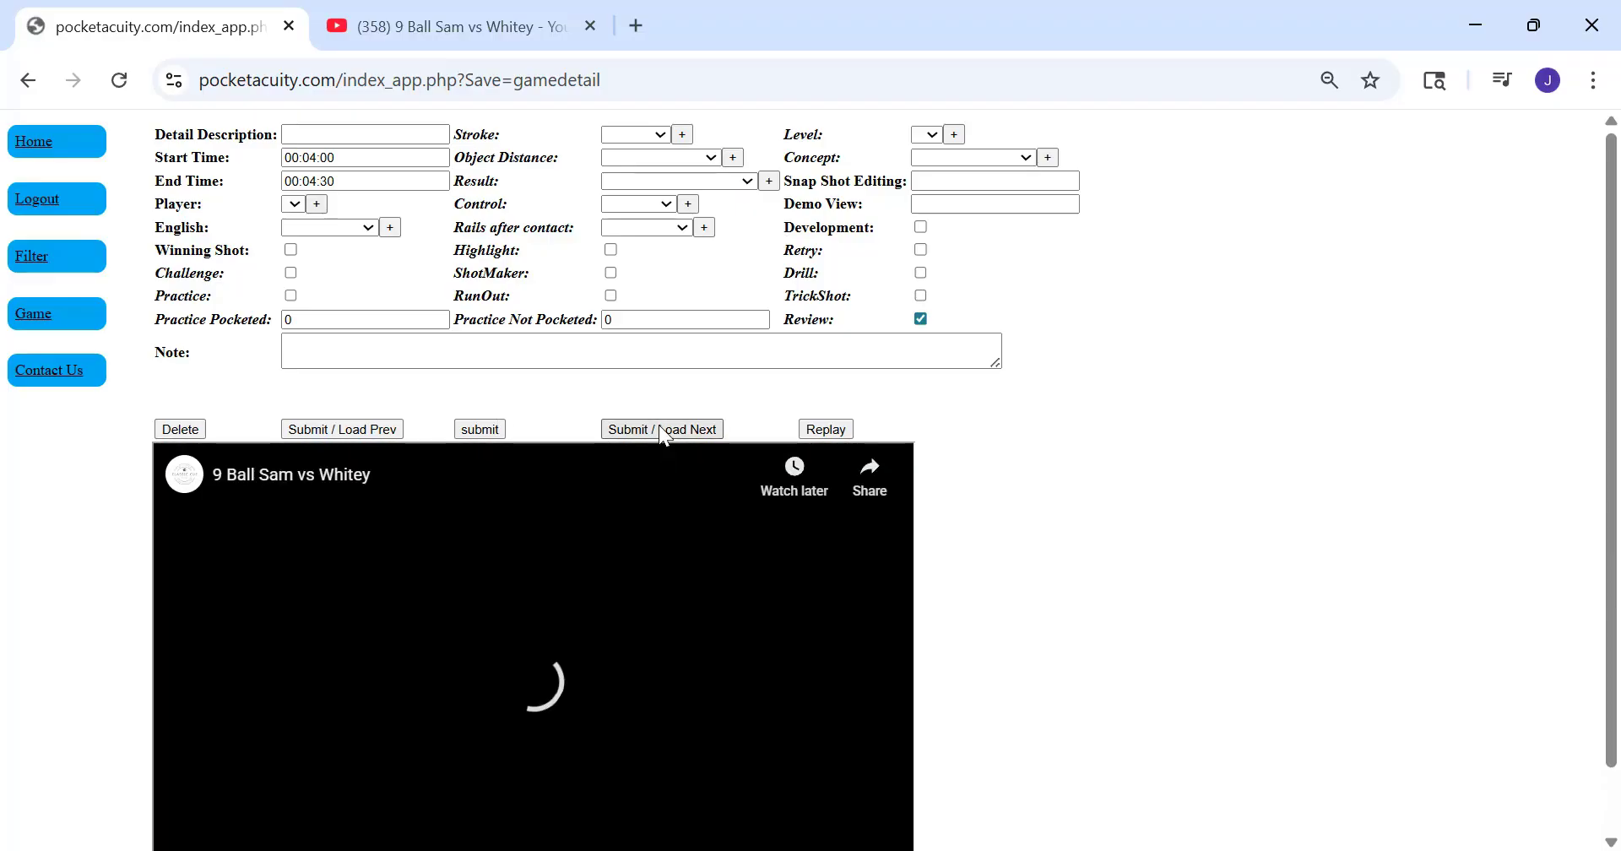
{"action": "left_click", "coordinate": [660, 429]}
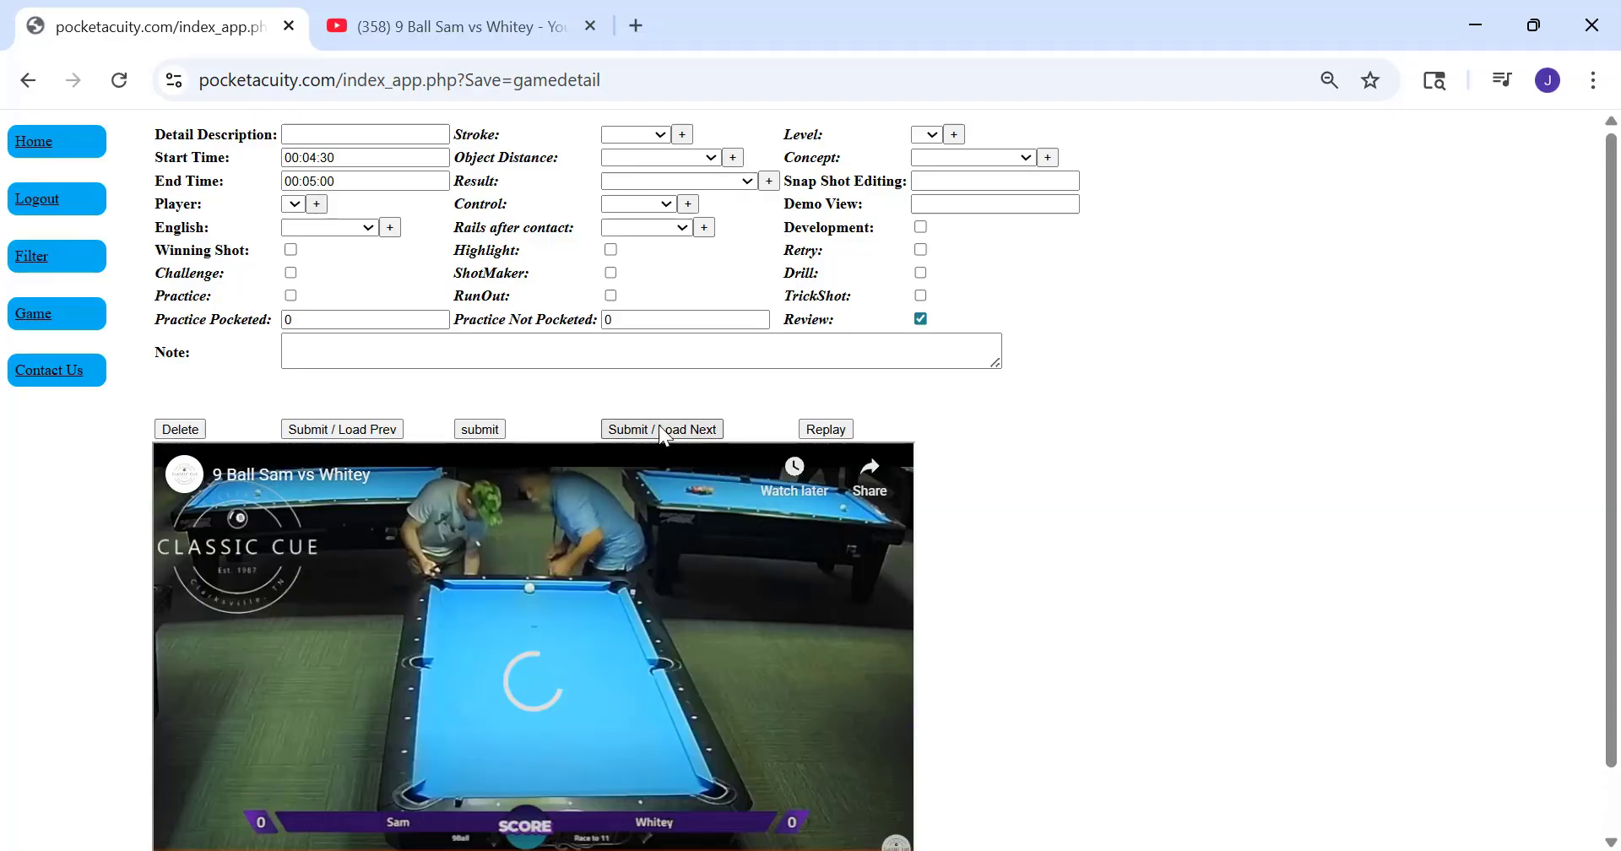
{"action": "left_click", "coordinate": [660, 428]}
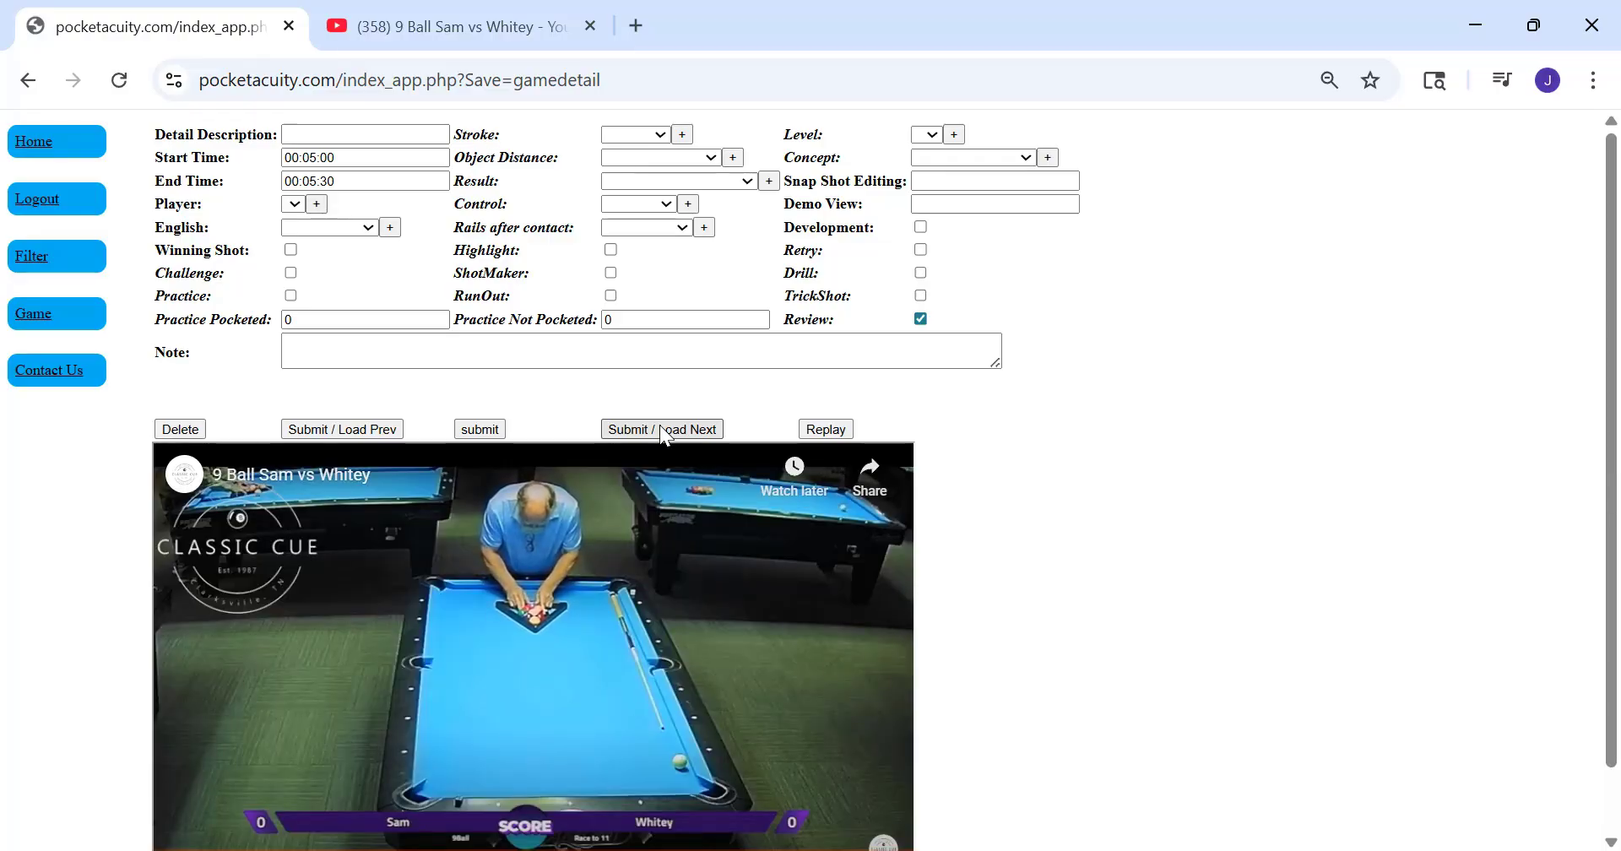
Skip forward through the video of the 00:05:00 segment, then submit it and load the next segment
{"action": "left_click", "coordinate": [329, 179]}
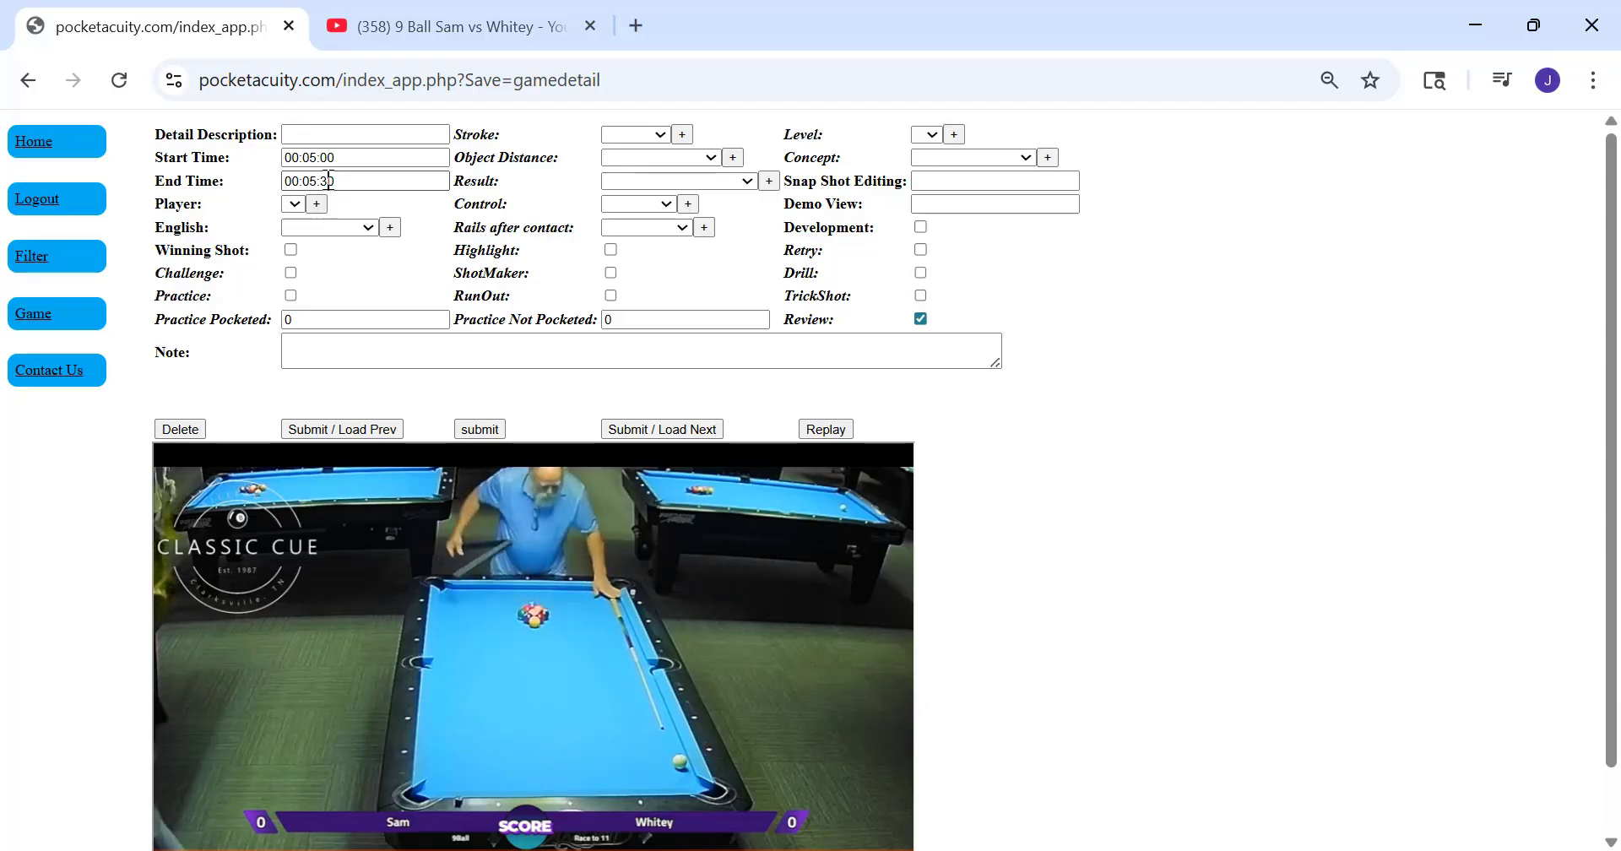
{"action": "scroll", "coordinate": [939, 366], "scroll_direction": "down", "scroll_amount": 1}
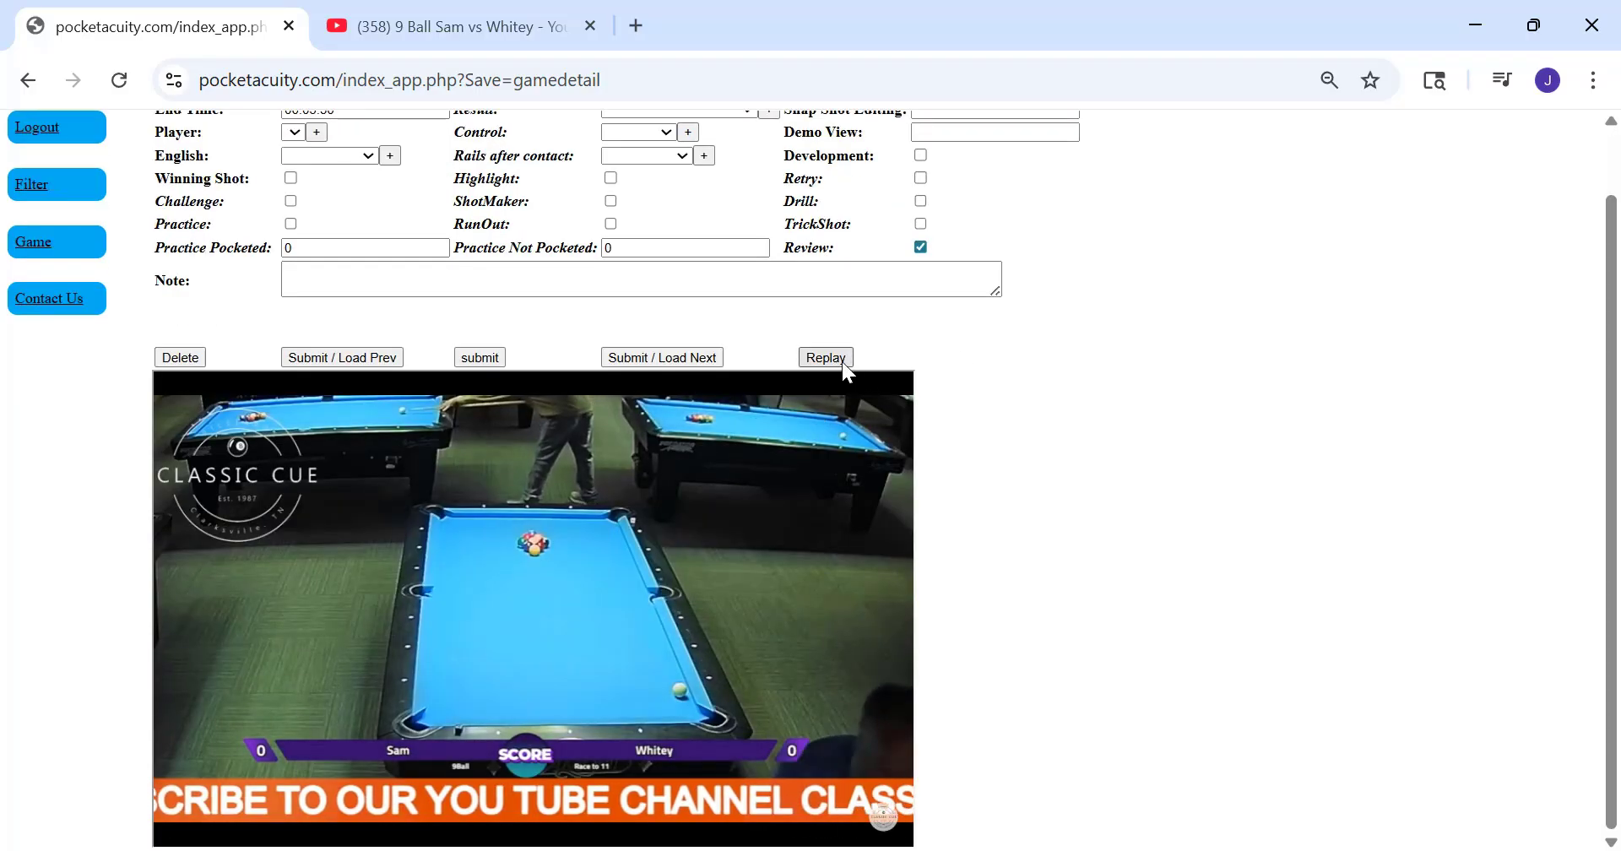
{"action": "mouse_move", "coordinate": [432, 446]}
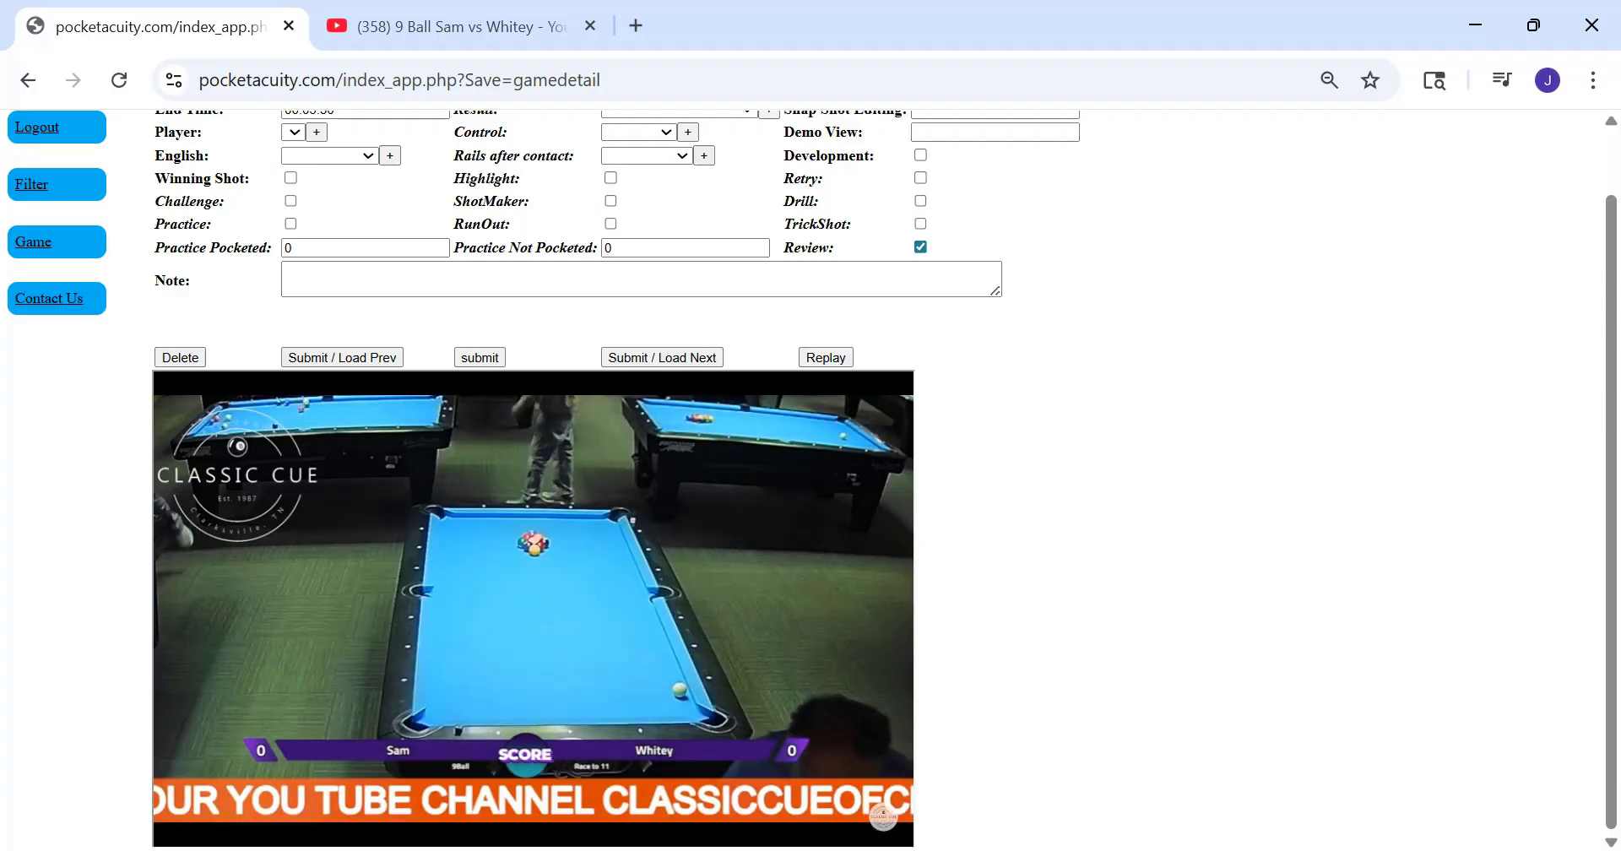
{"action": "left_click", "coordinate": [877, 563]}
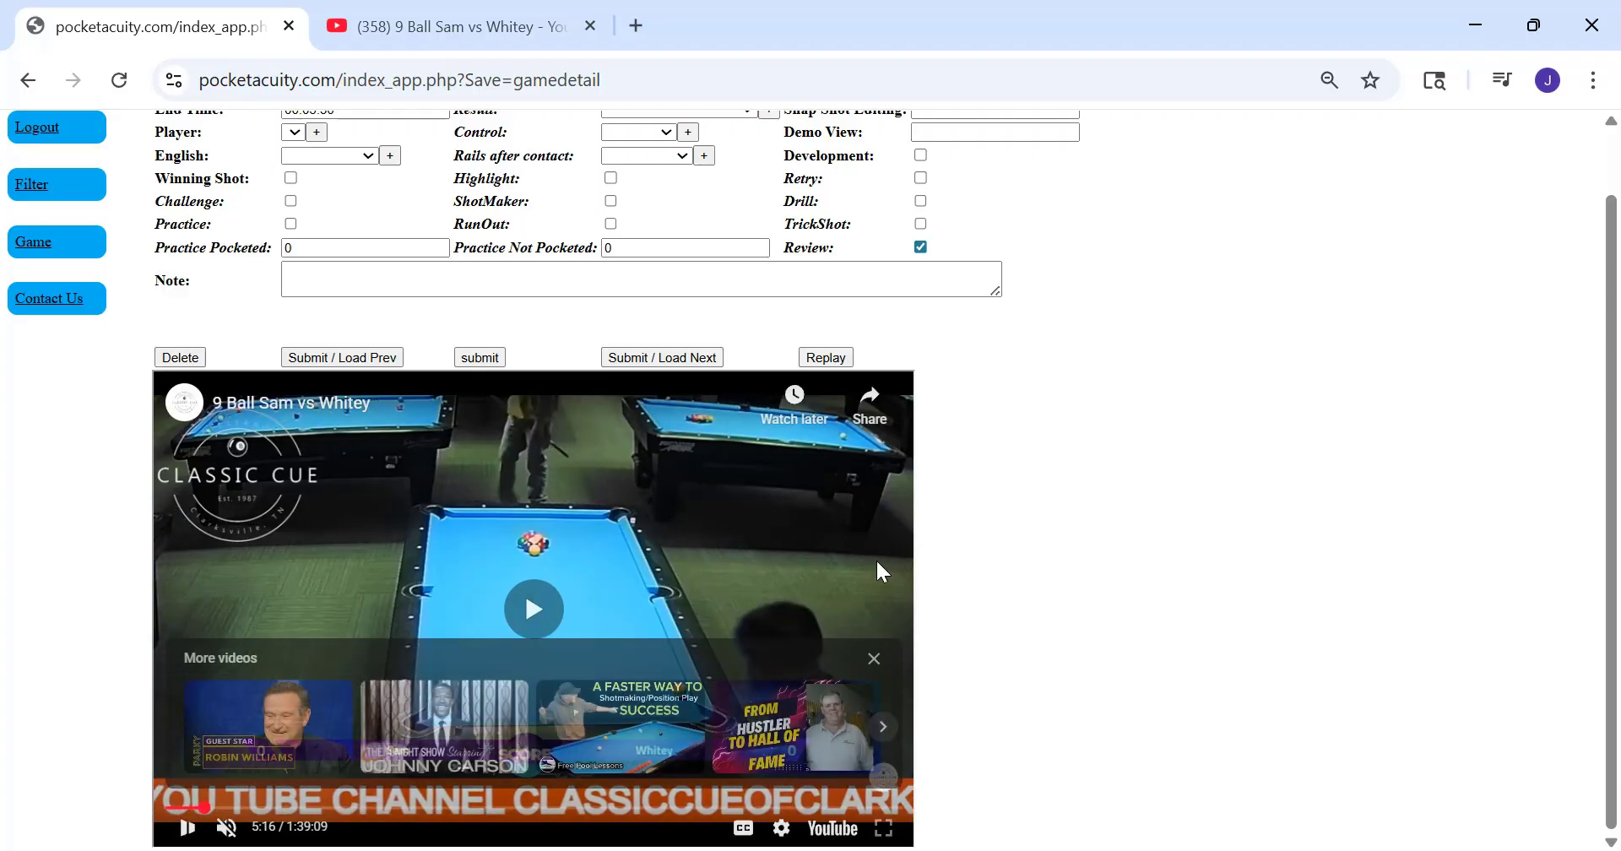
{"action": "left_click", "coordinate": [863, 516]}
{"action": "left_click", "coordinate": [765, 538]}
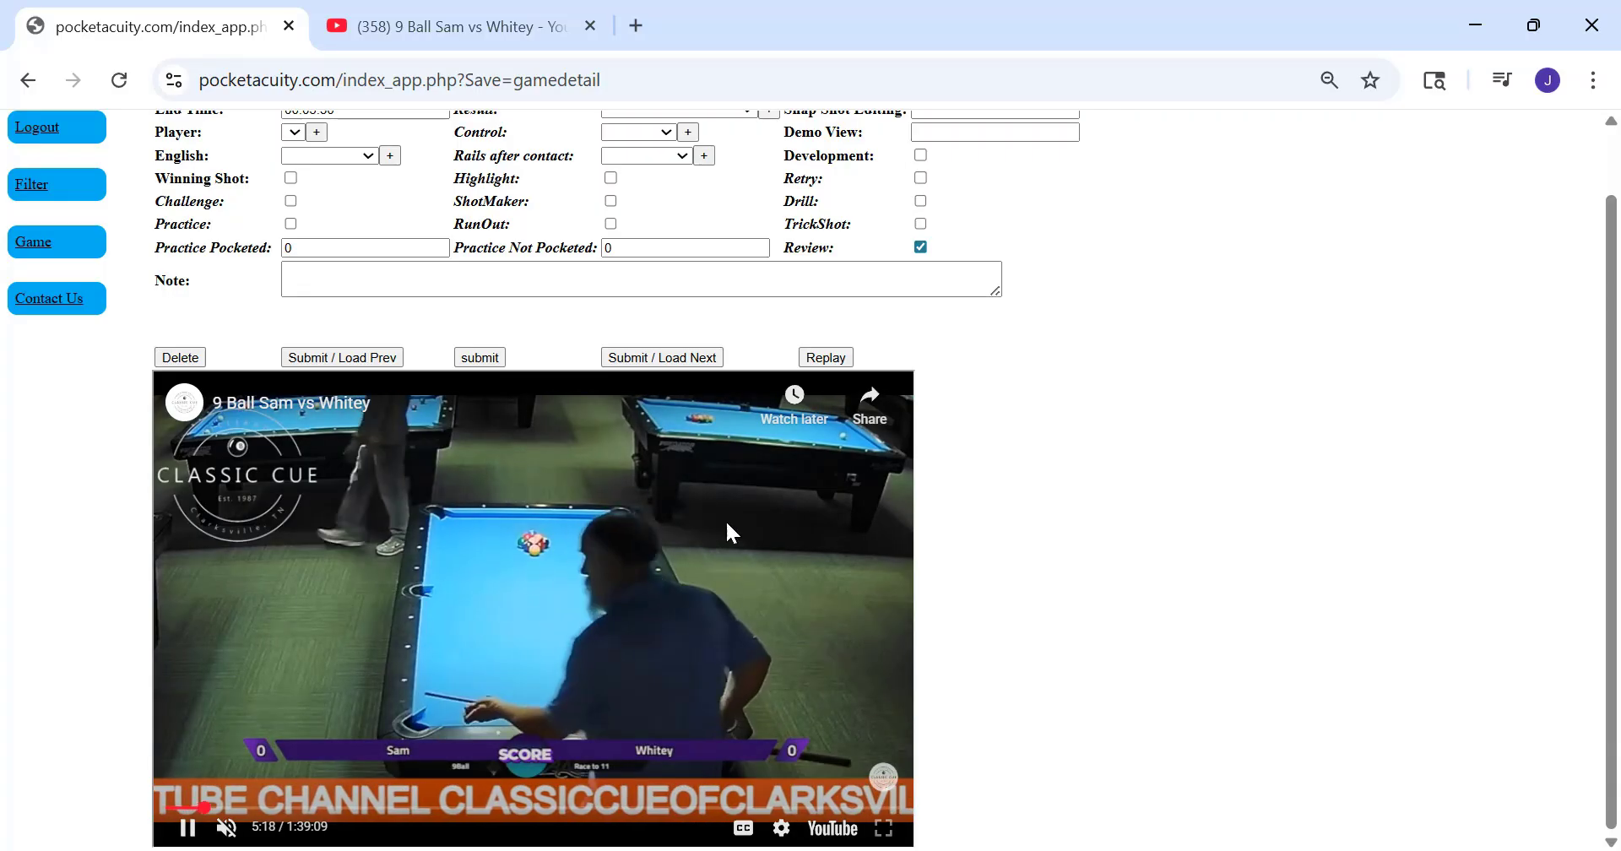
{"action": "key", "text": "Right"}
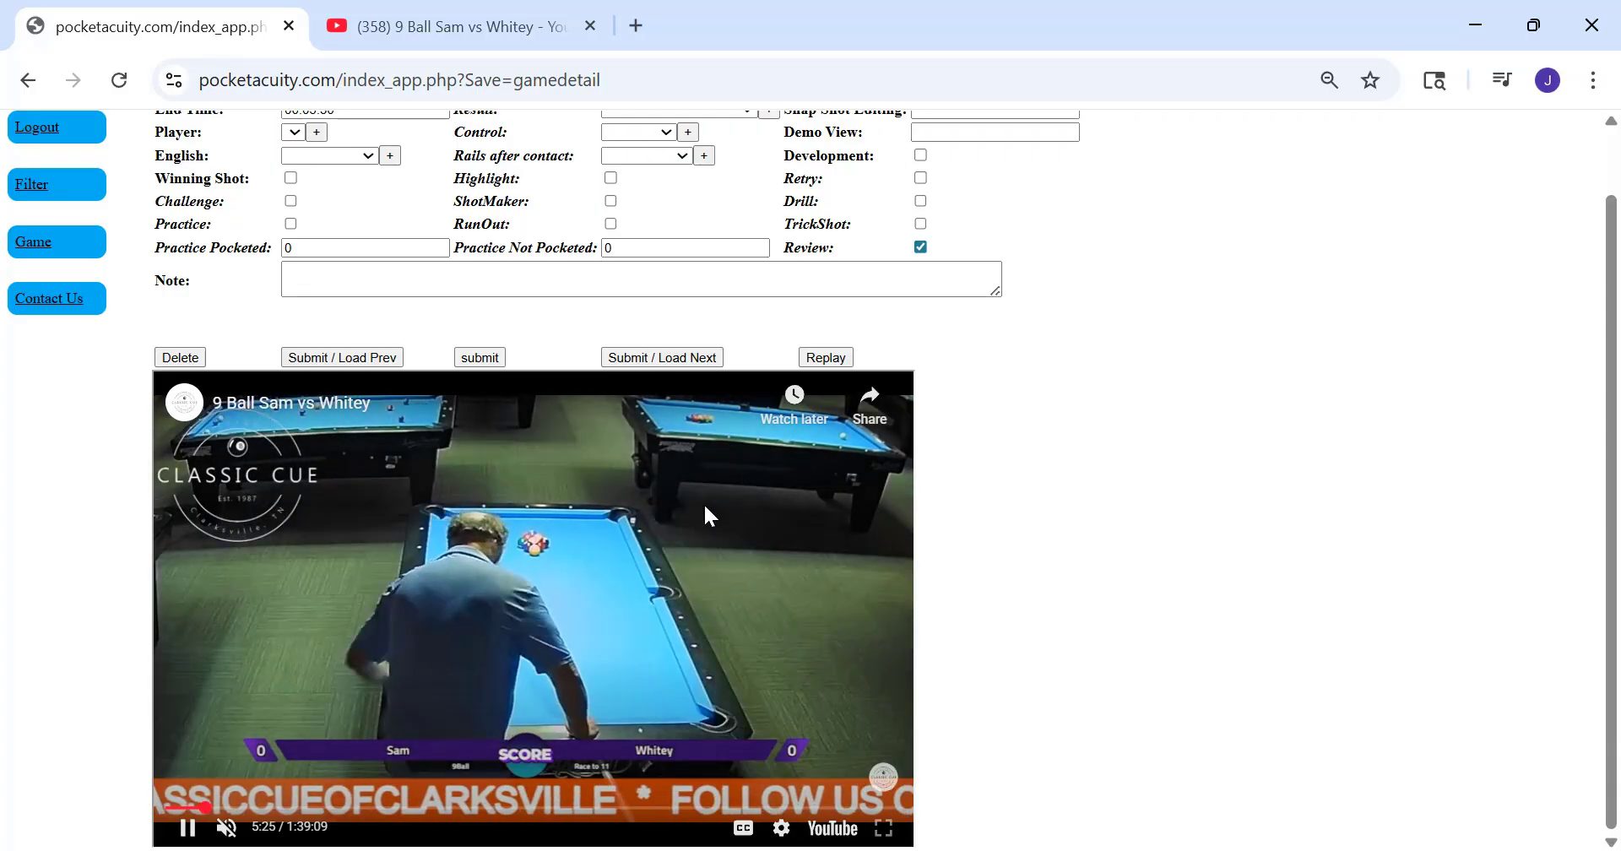
{"action": "key", "text": "Right"}
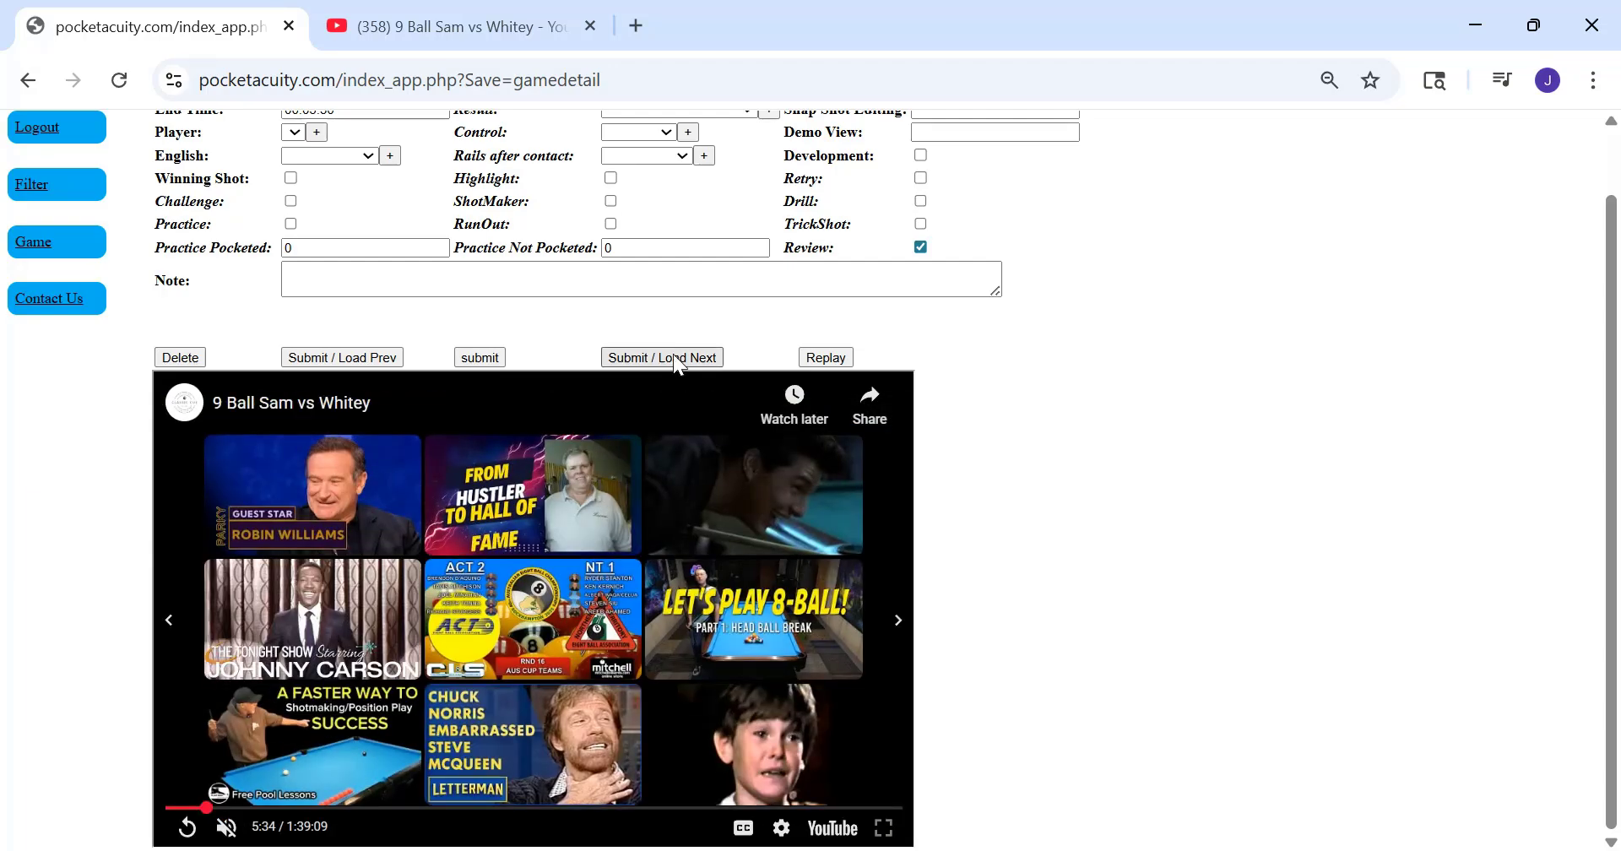
{"action": "left_click", "coordinate": [673, 356]}
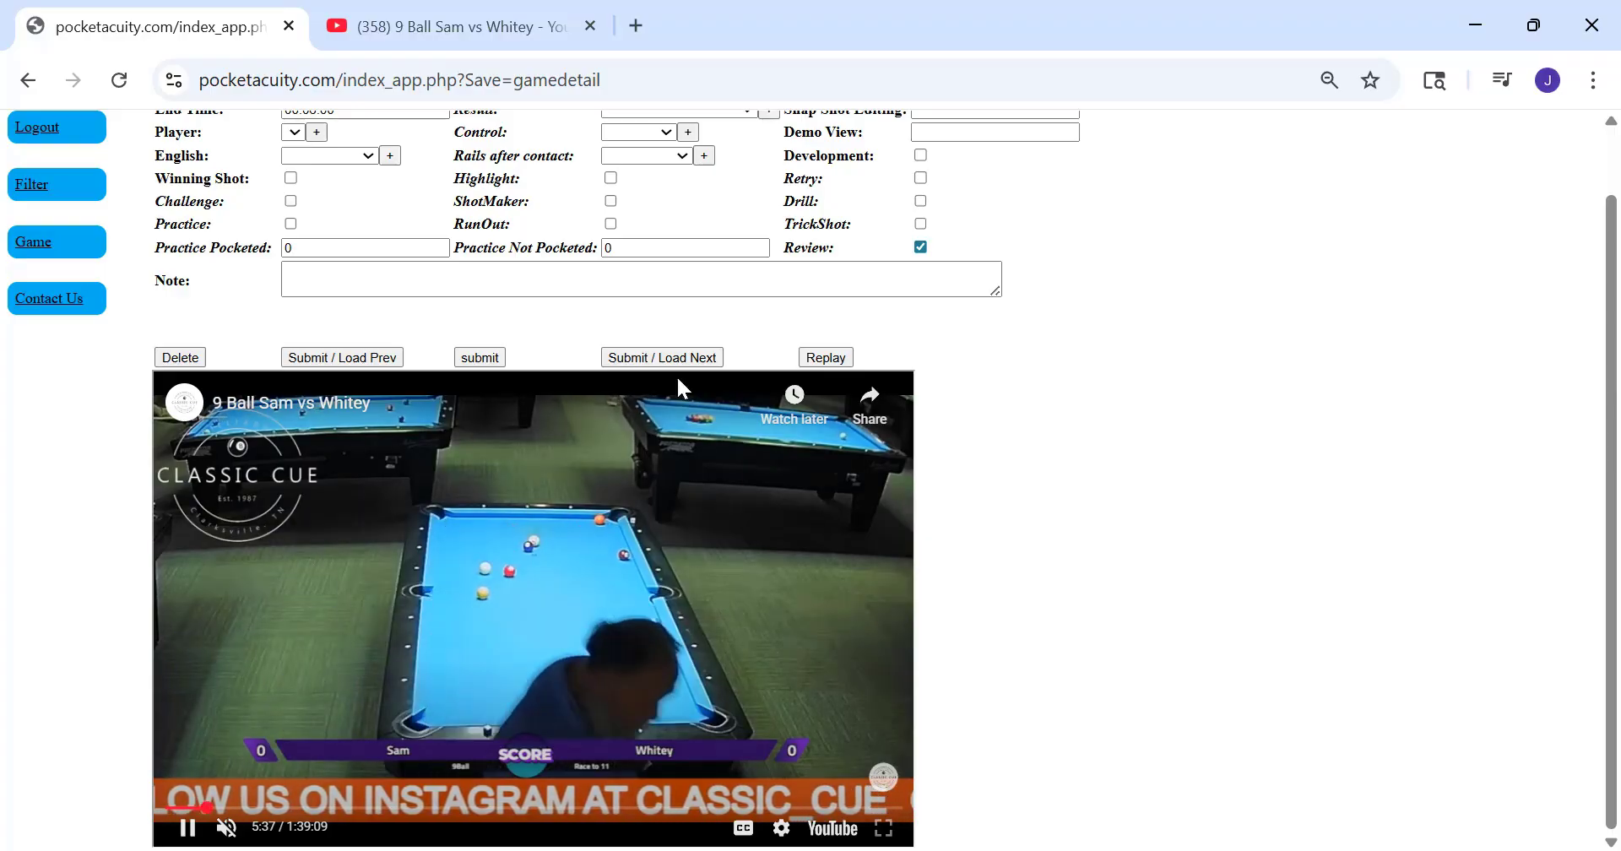
Try other result options on the 00:05:30 segment, ending with Not Pocketed
{"action": "scroll", "coordinate": [752, 171], "scroll_direction": "up", "scroll_amount": 1}
{"action": "left_click", "coordinate": [747, 181]}
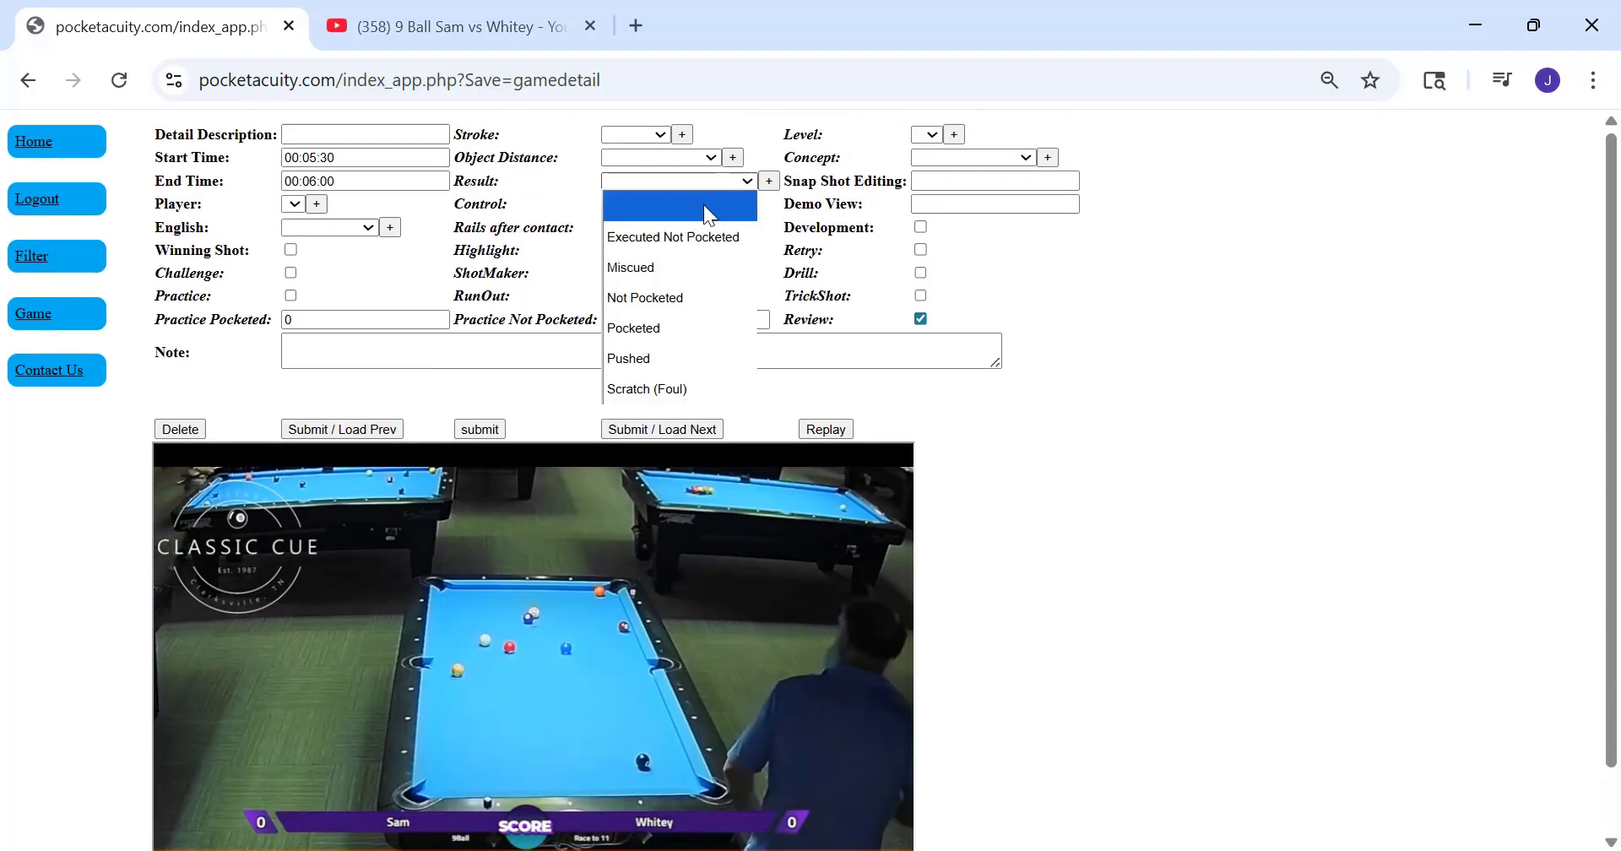
{"action": "left_click", "coordinate": [680, 236]}
{"action": "key", "text": "Up"}
{"action": "key", "text": "Up"}
{"action": "key", "text": "Up"}
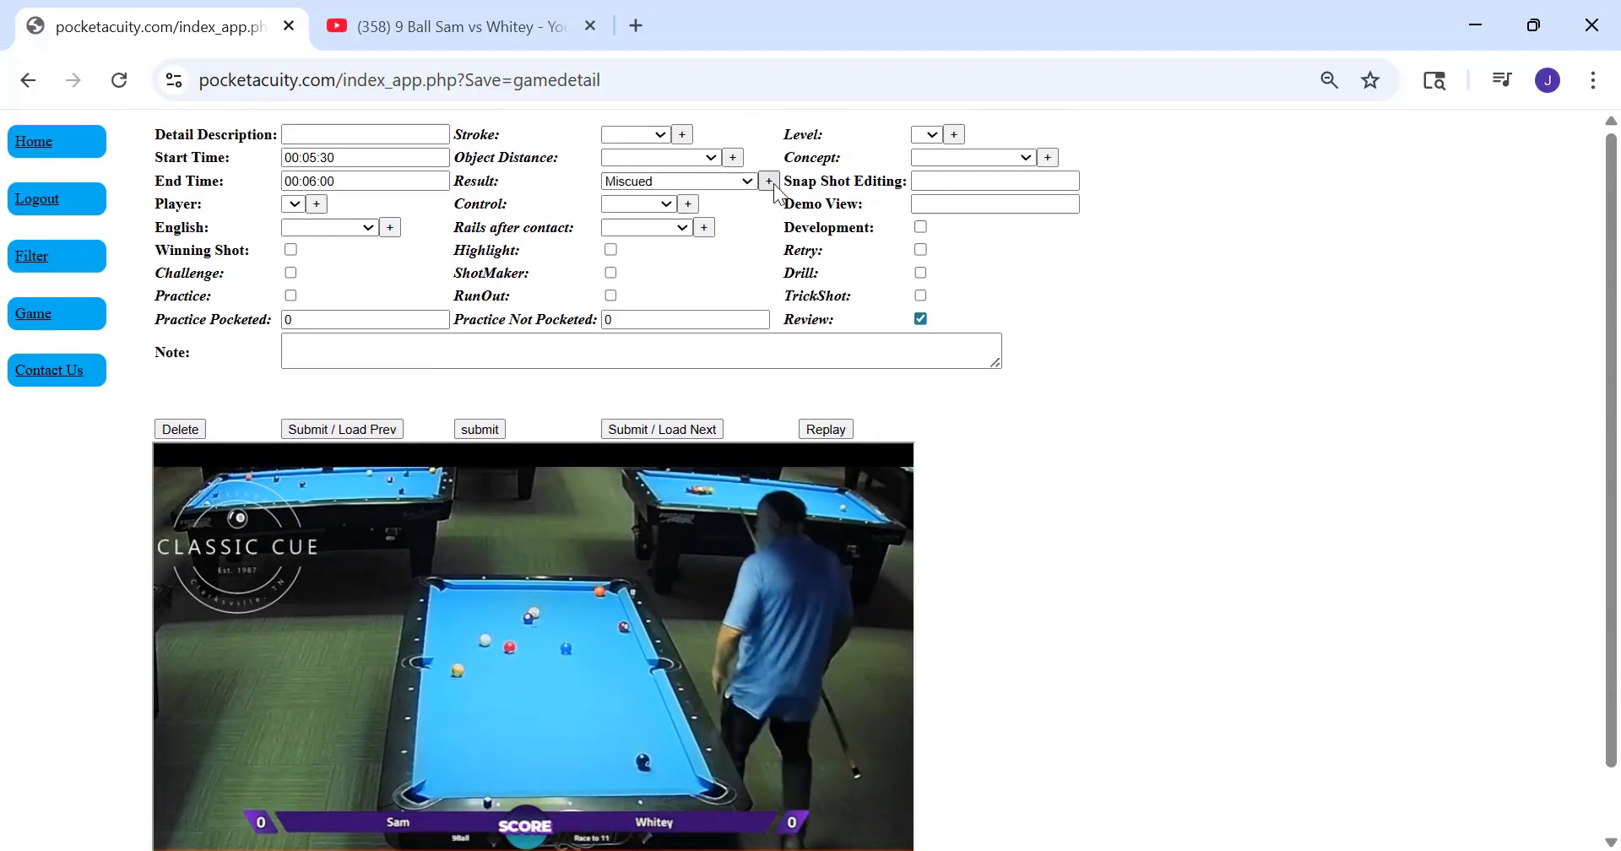
{"action": "left_click", "coordinate": [742, 186]}
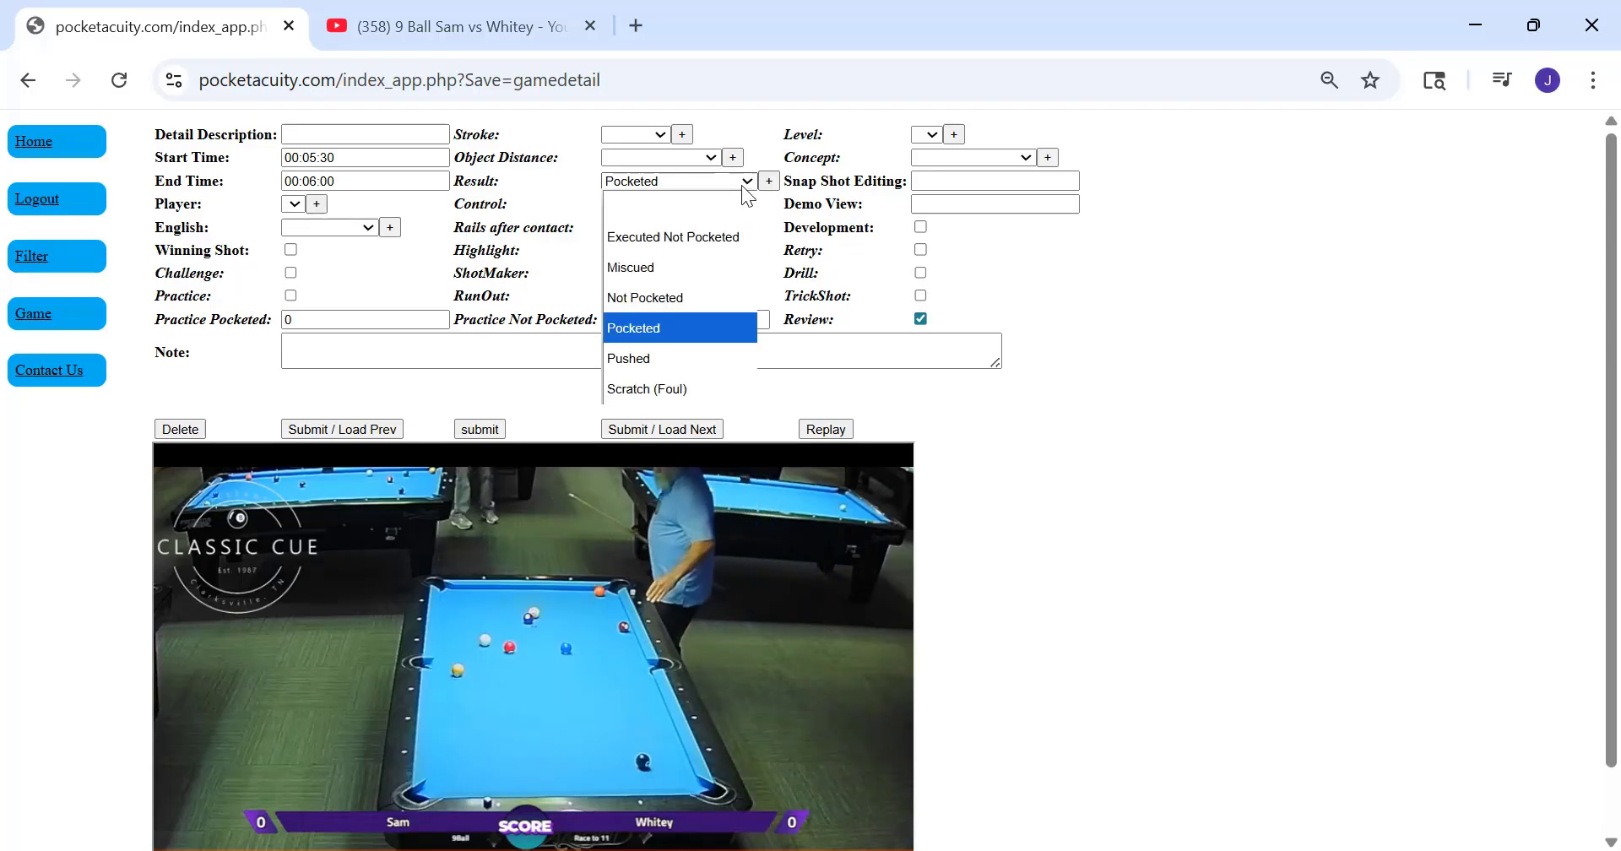
{"action": "left_click", "coordinate": [655, 294]}
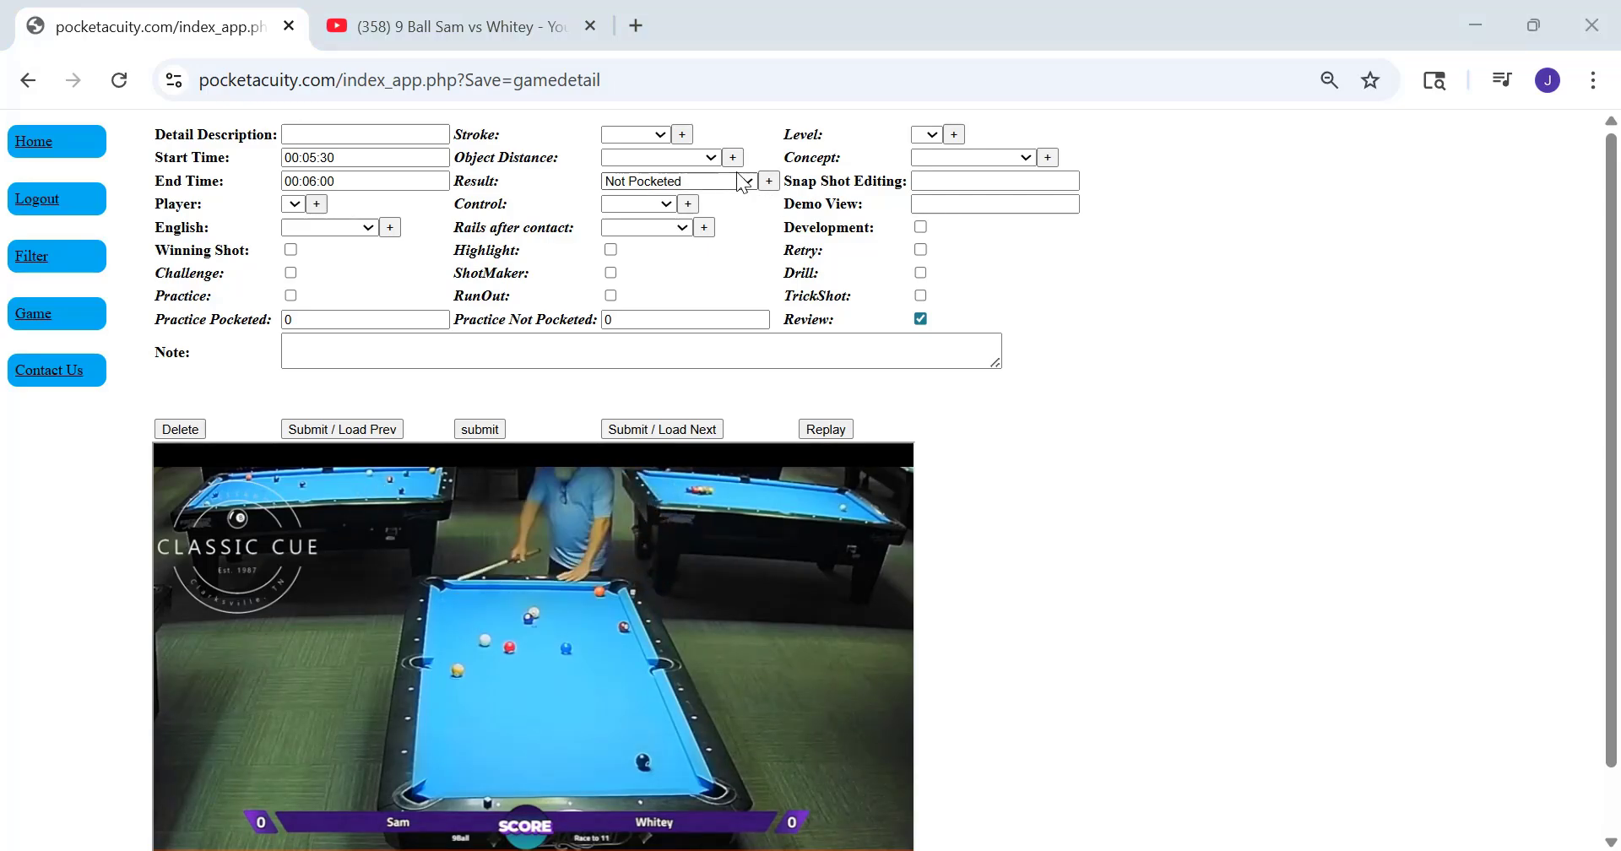
Set the result of the 00:05:30 segment to Pocketed, then submit it and load the next segment
{"action": "left_click", "coordinate": [754, 188]}
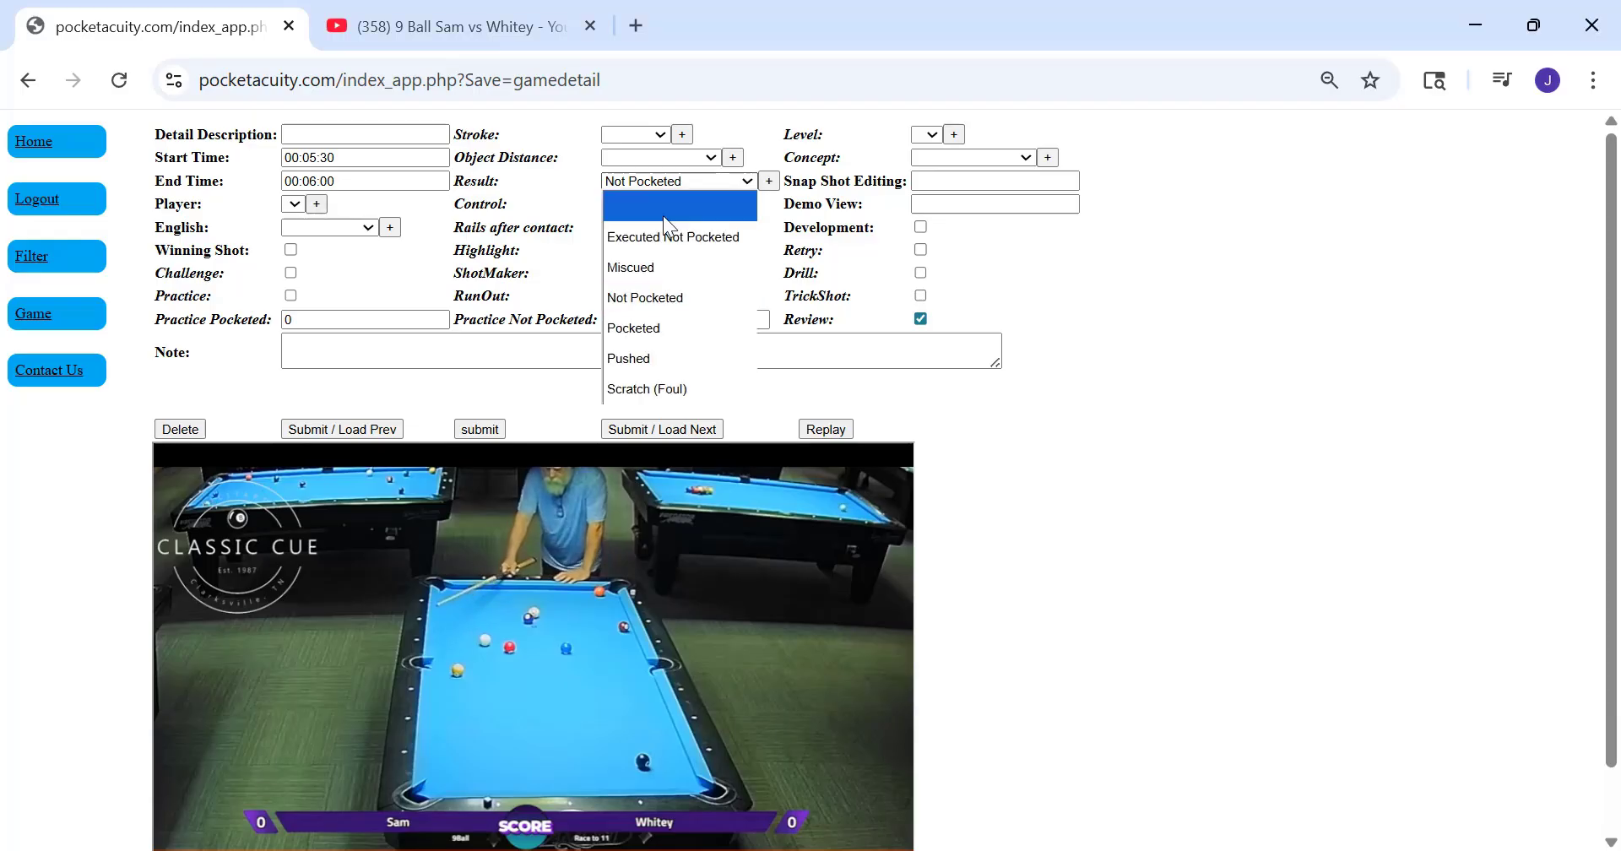
{"action": "left_click", "coordinate": [662, 328]}
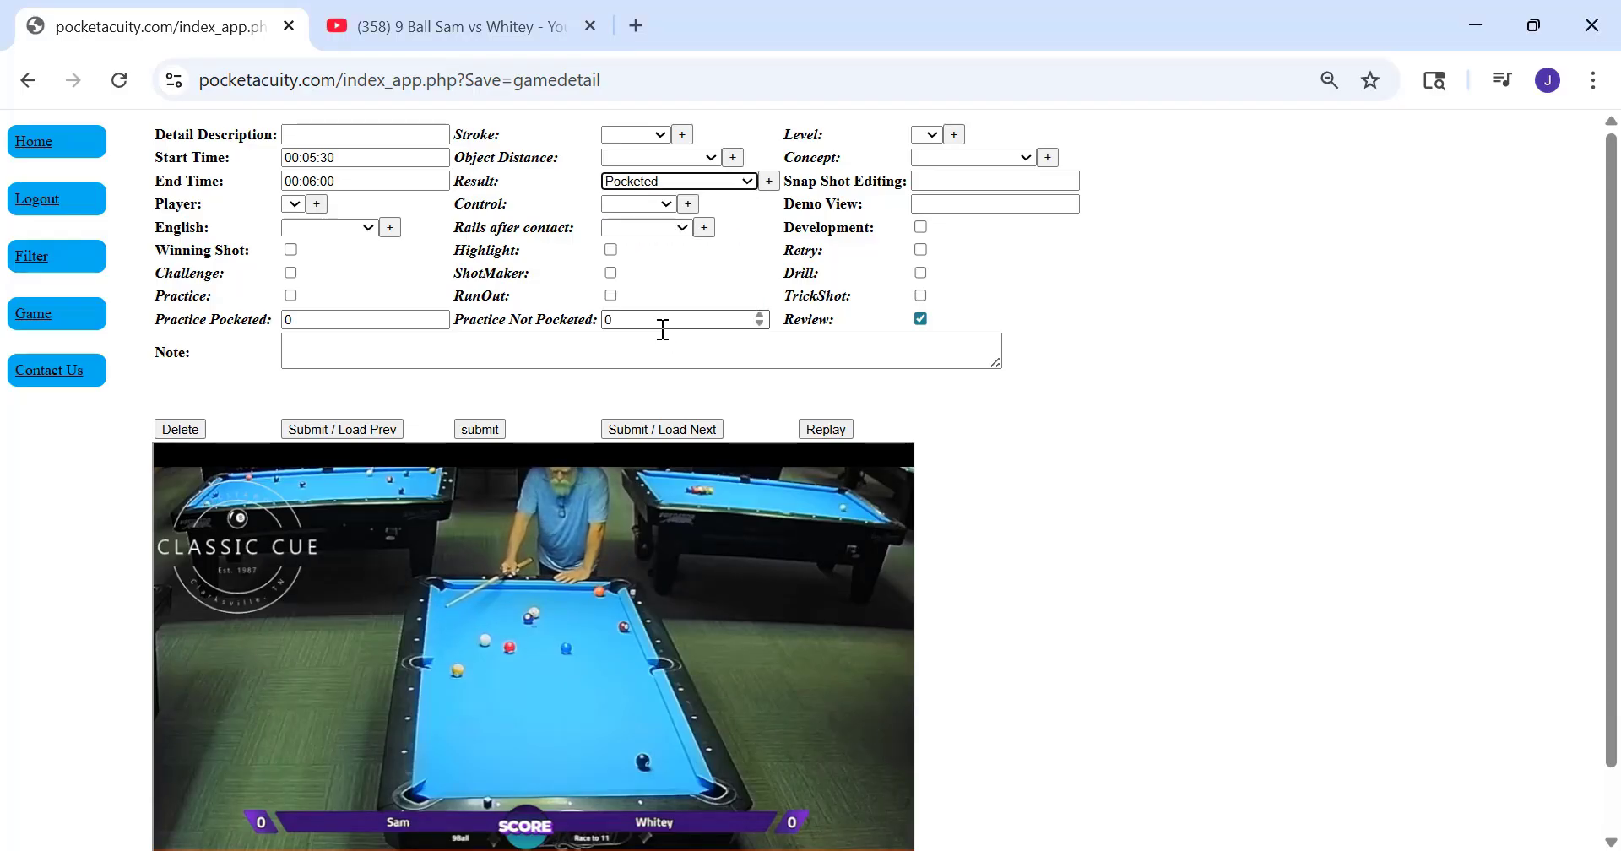
{"action": "left_click", "coordinate": [647, 432]}
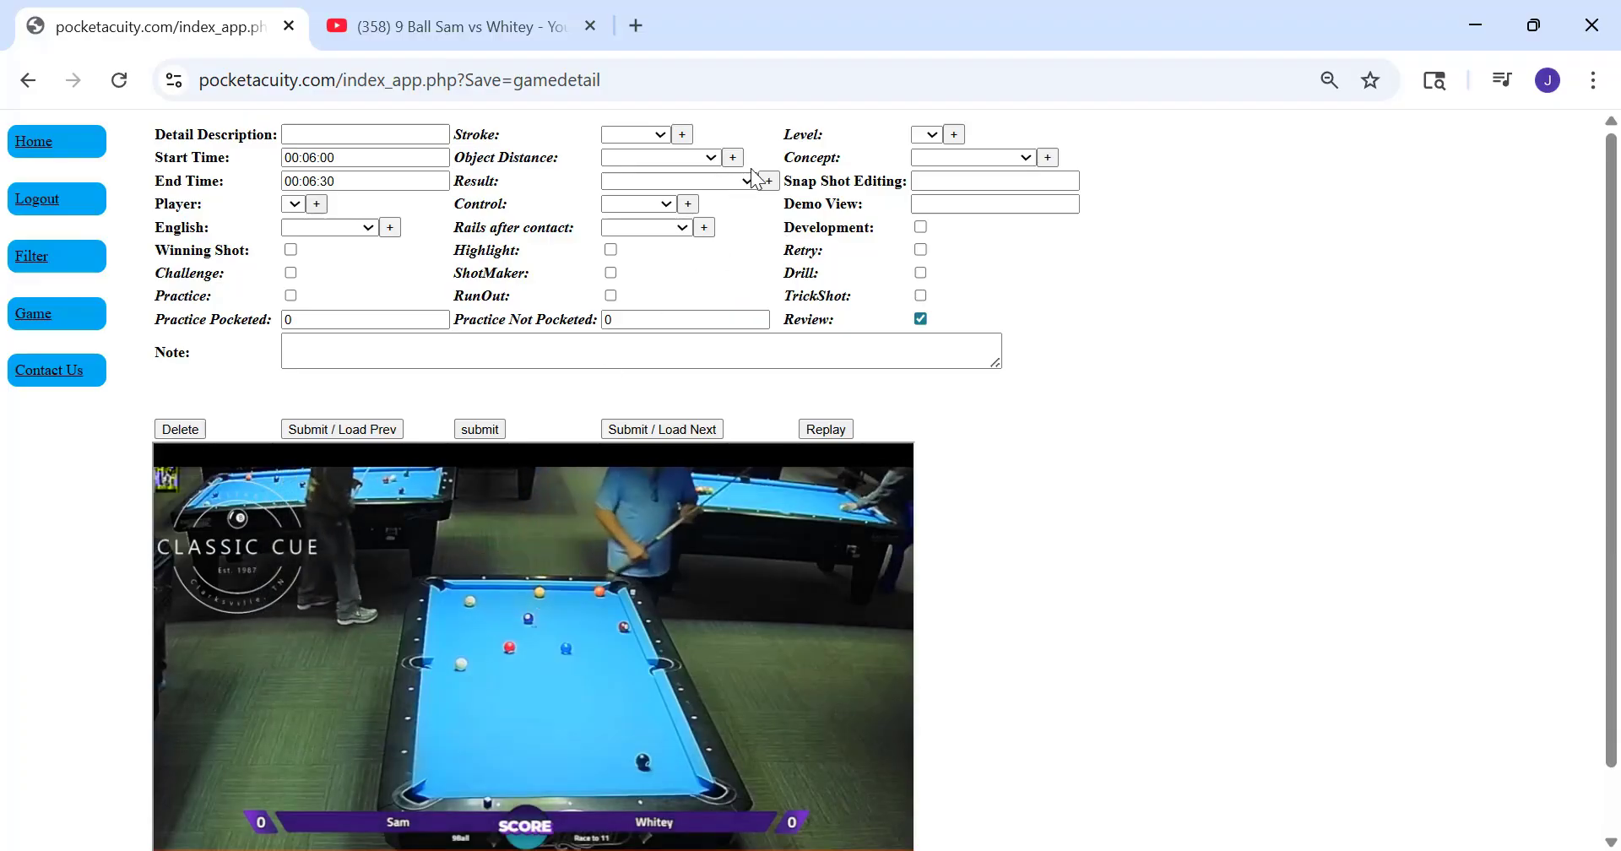
Set the result of the 00:06:00 segment to Not Pocketed and submit it, returning to the game's shot table to check the recorded results
{"action": "left_click", "coordinate": [771, 183]}
{"action": "left_click", "coordinate": [771, 183]}
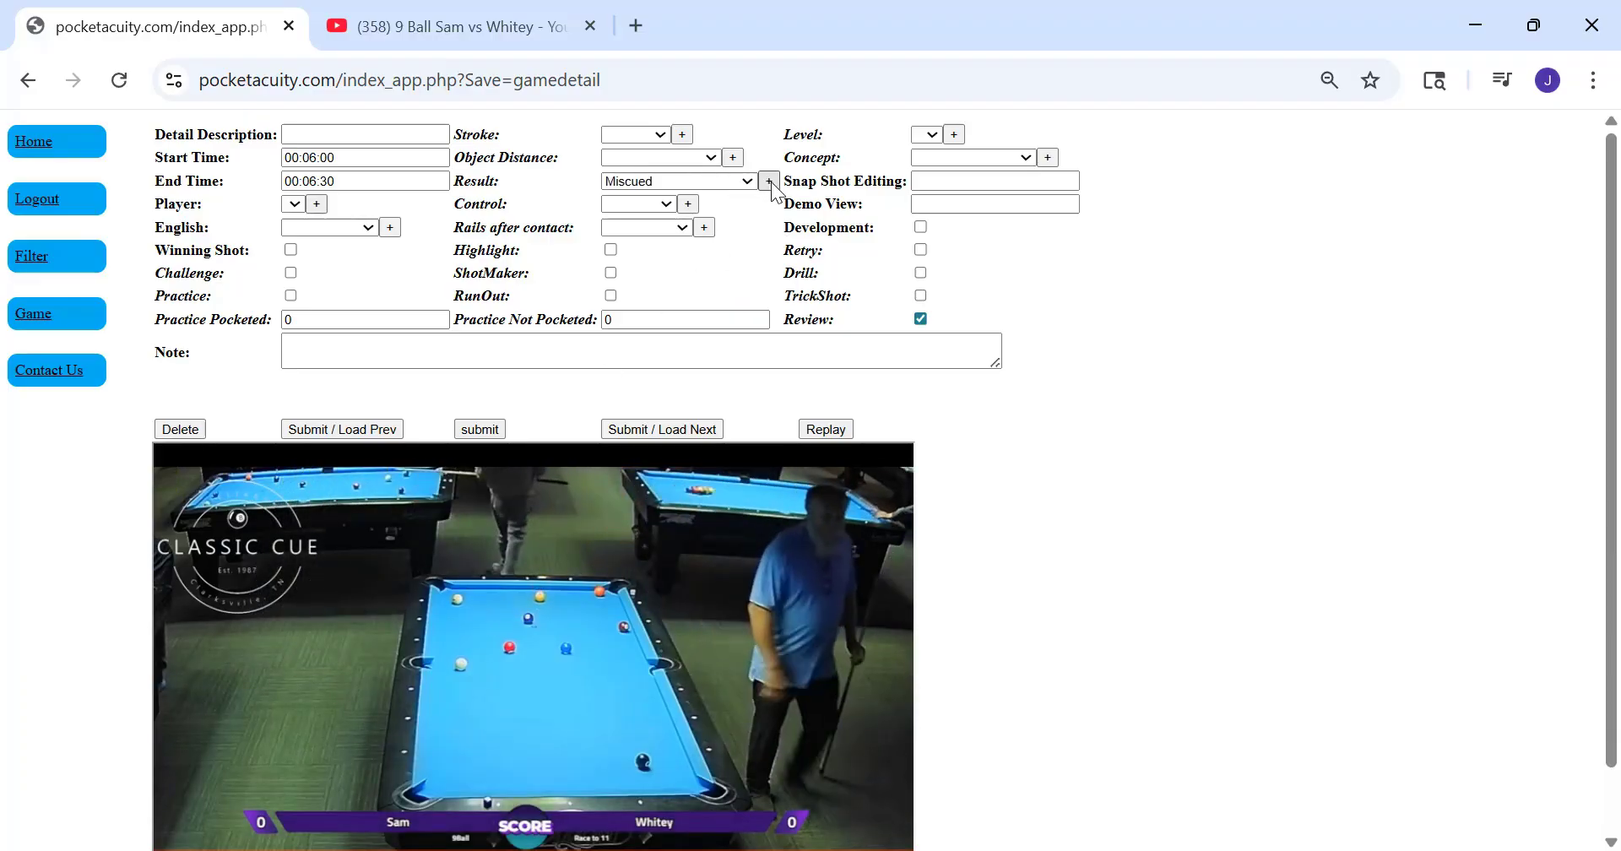
{"action": "left_click", "coordinate": [772, 183]}
{"action": "left_click", "coordinate": [726, 182]}
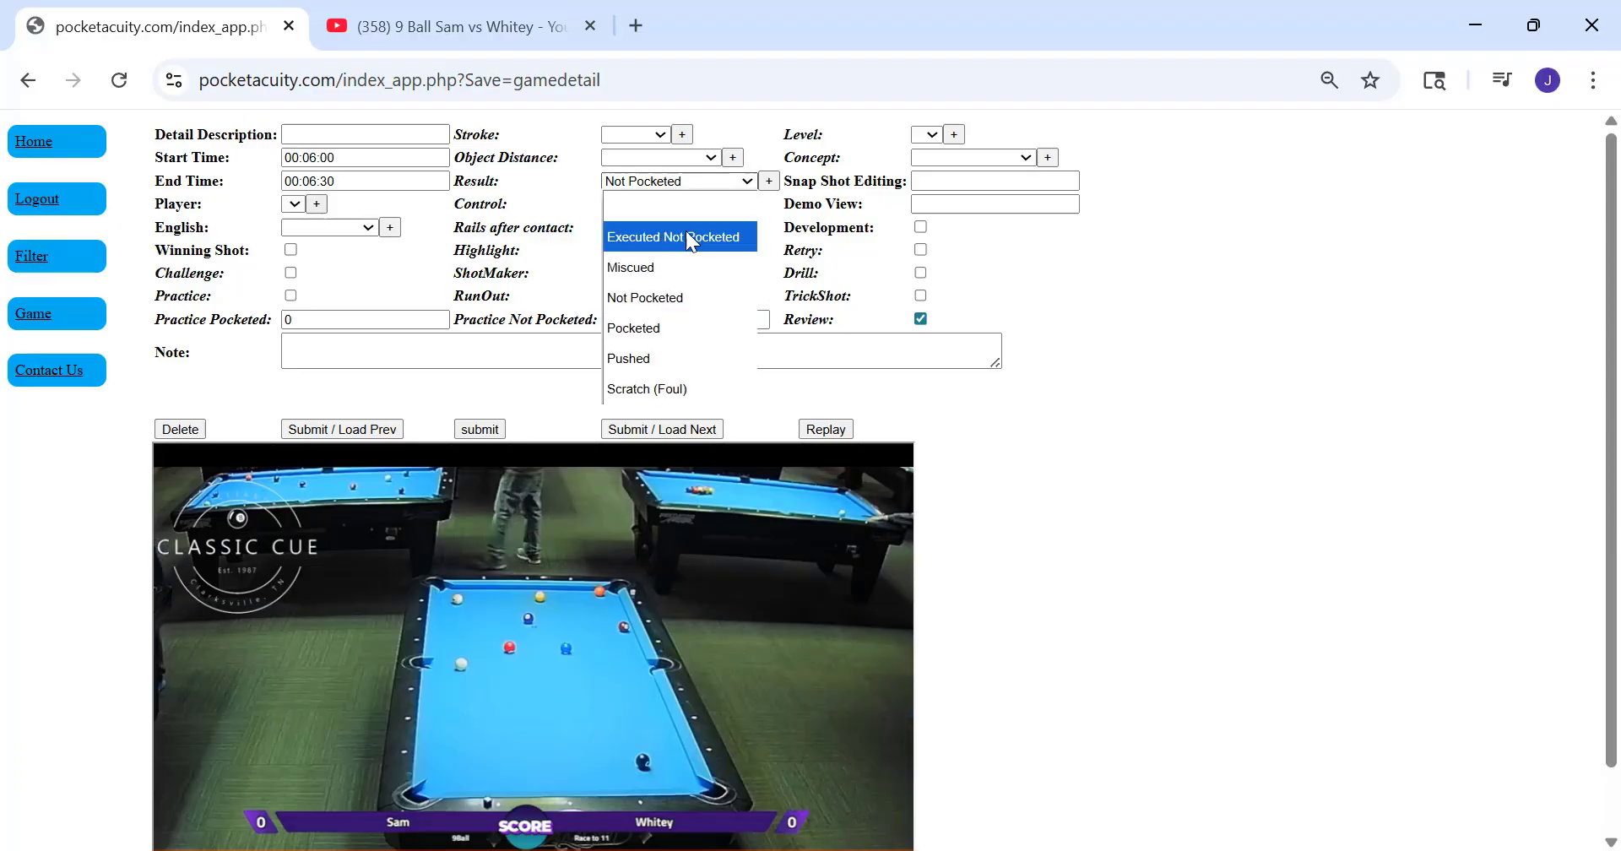
{"action": "left_click", "coordinate": [646, 300]}
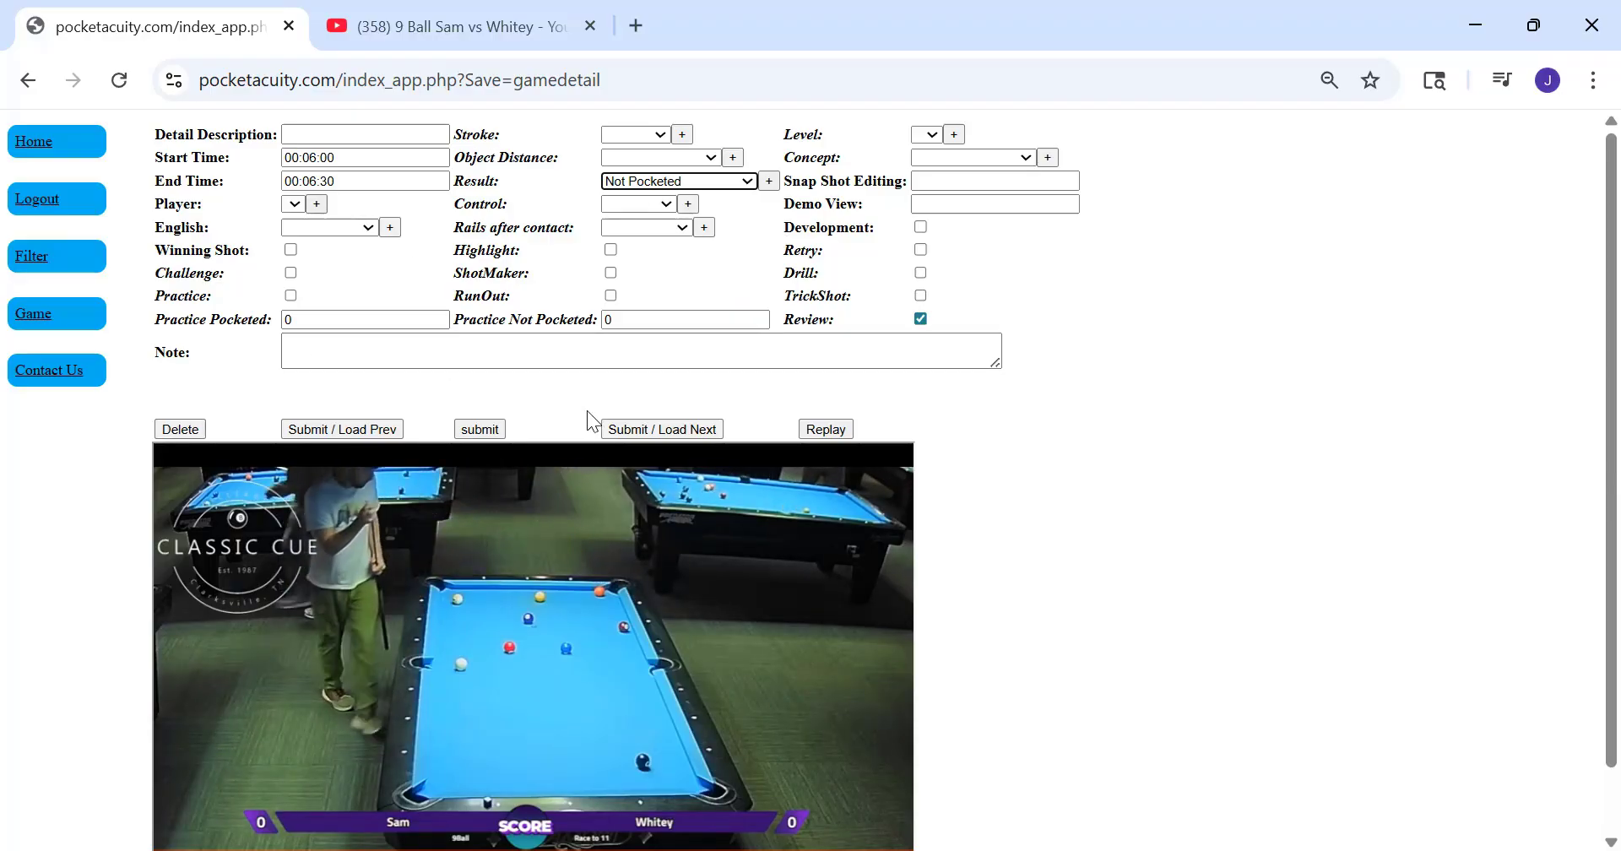
{"action": "left_click", "coordinate": [460, 428]}
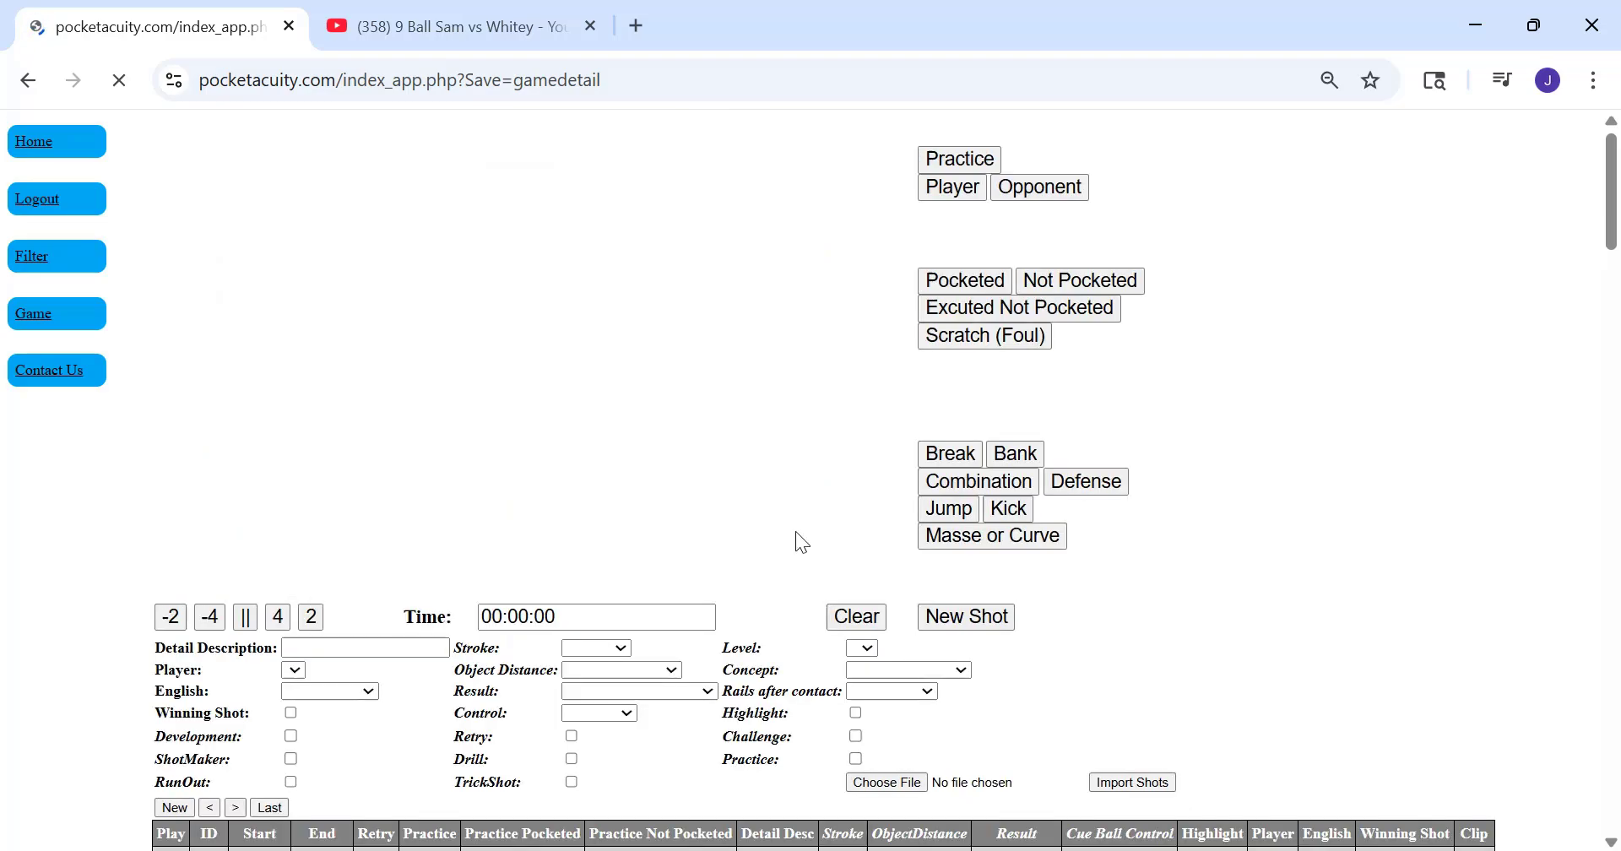
{"action": "scroll", "coordinate": [937, 654], "scroll_direction": "down", "scroll_amount": 10}
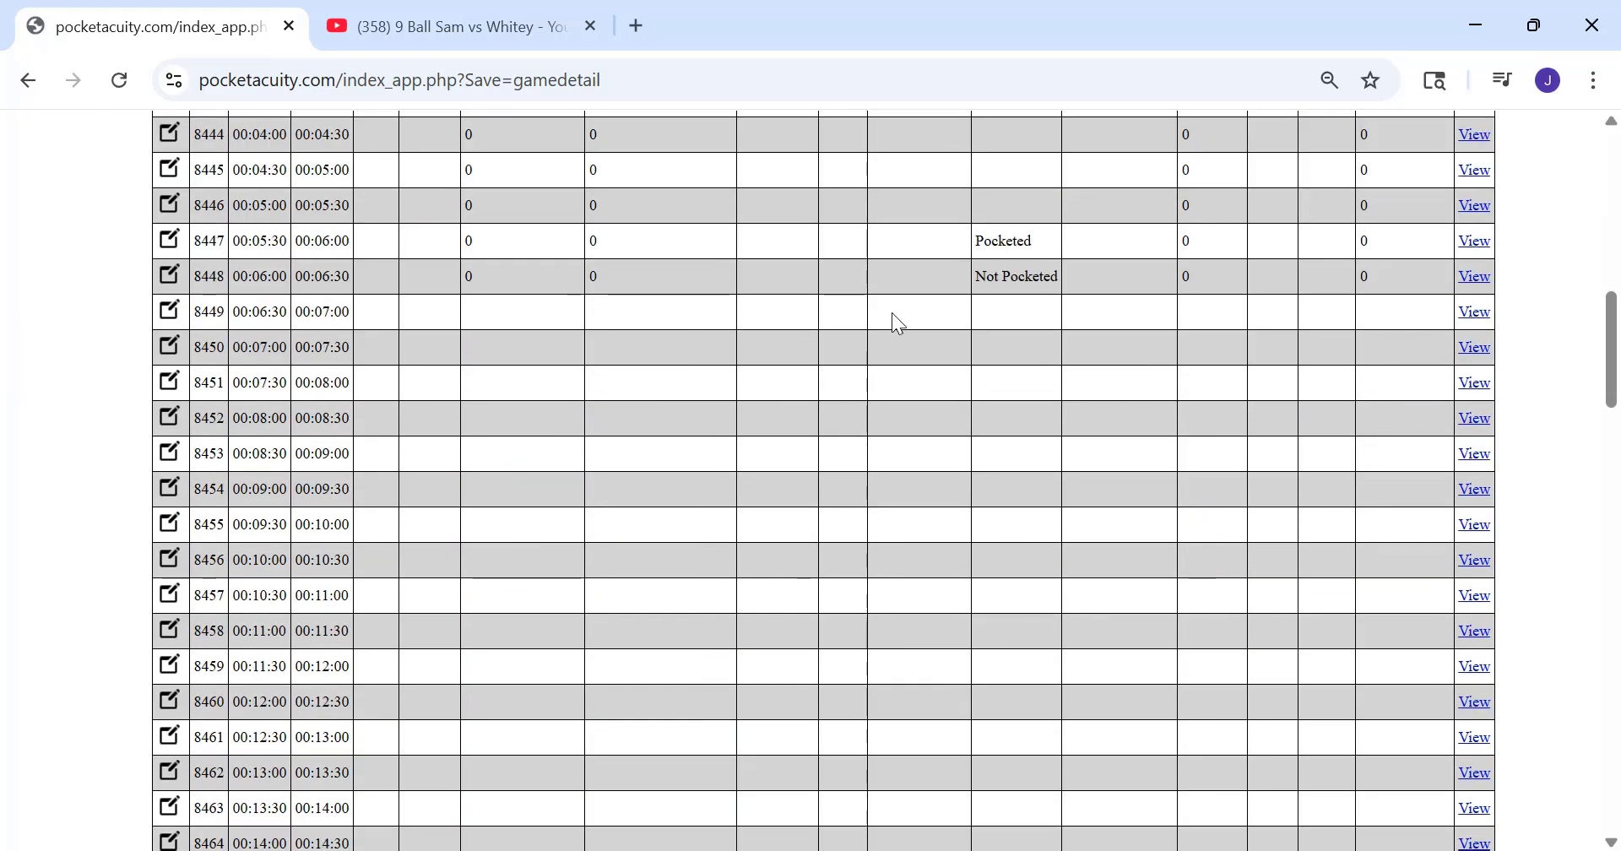
{"action": "scroll", "coordinate": [896, 320], "scroll_direction": "up", "scroll_amount": 3}
{"action": "scroll", "coordinate": [982, 528], "scroll_direction": "up", "scroll_amount": 2}
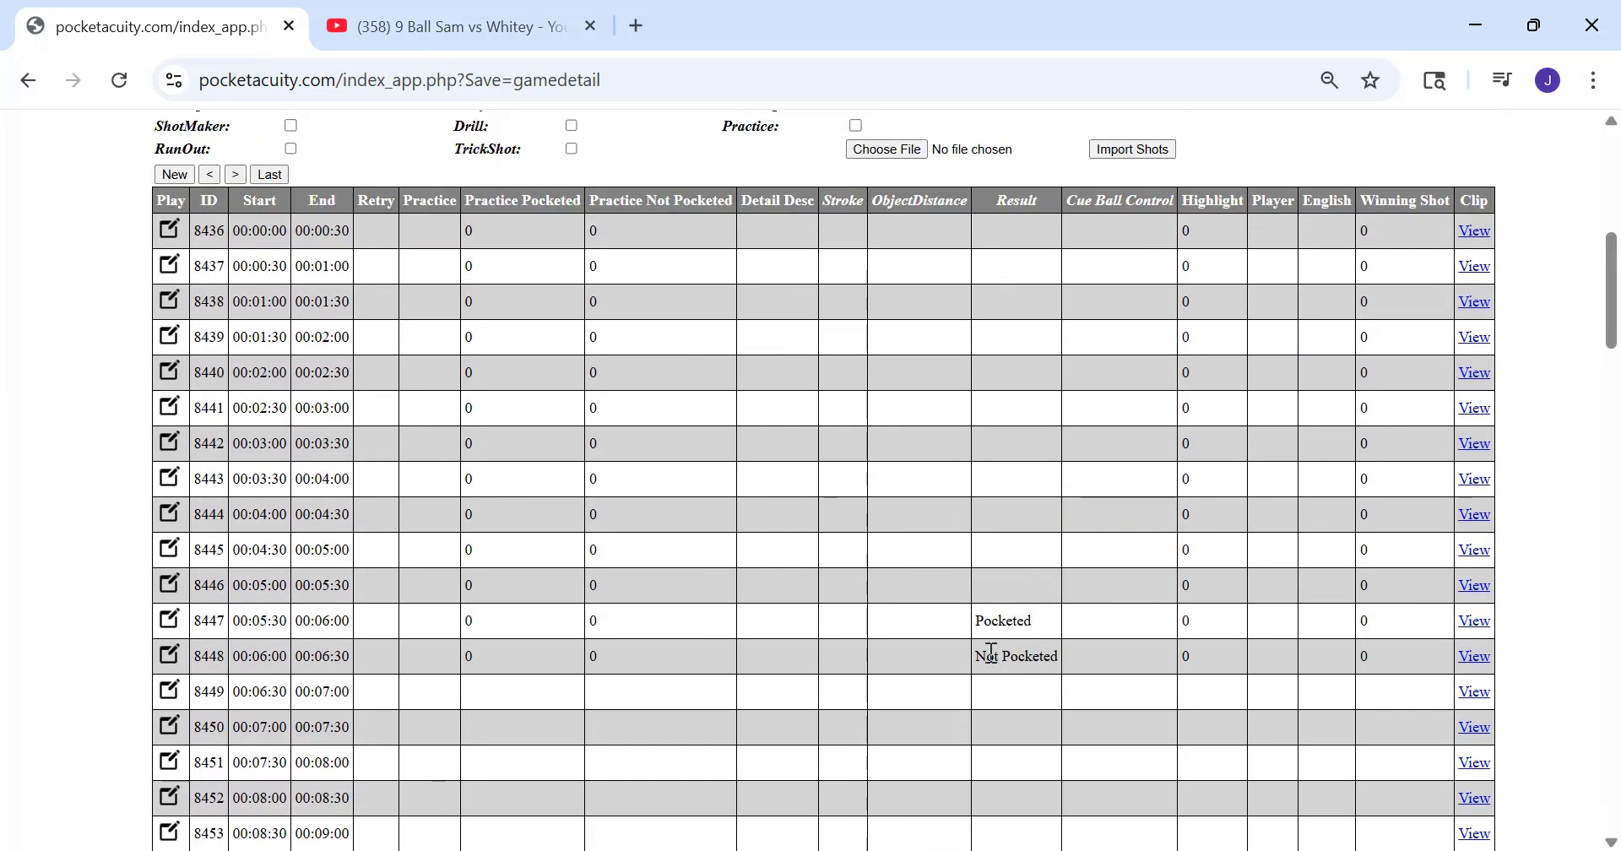
Open the segment starting at 00:15:00 from the game's shot table for editing
{"action": "scroll", "coordinate": [579, 597], "scroll_direction": "down", "scroll_amount": 6}
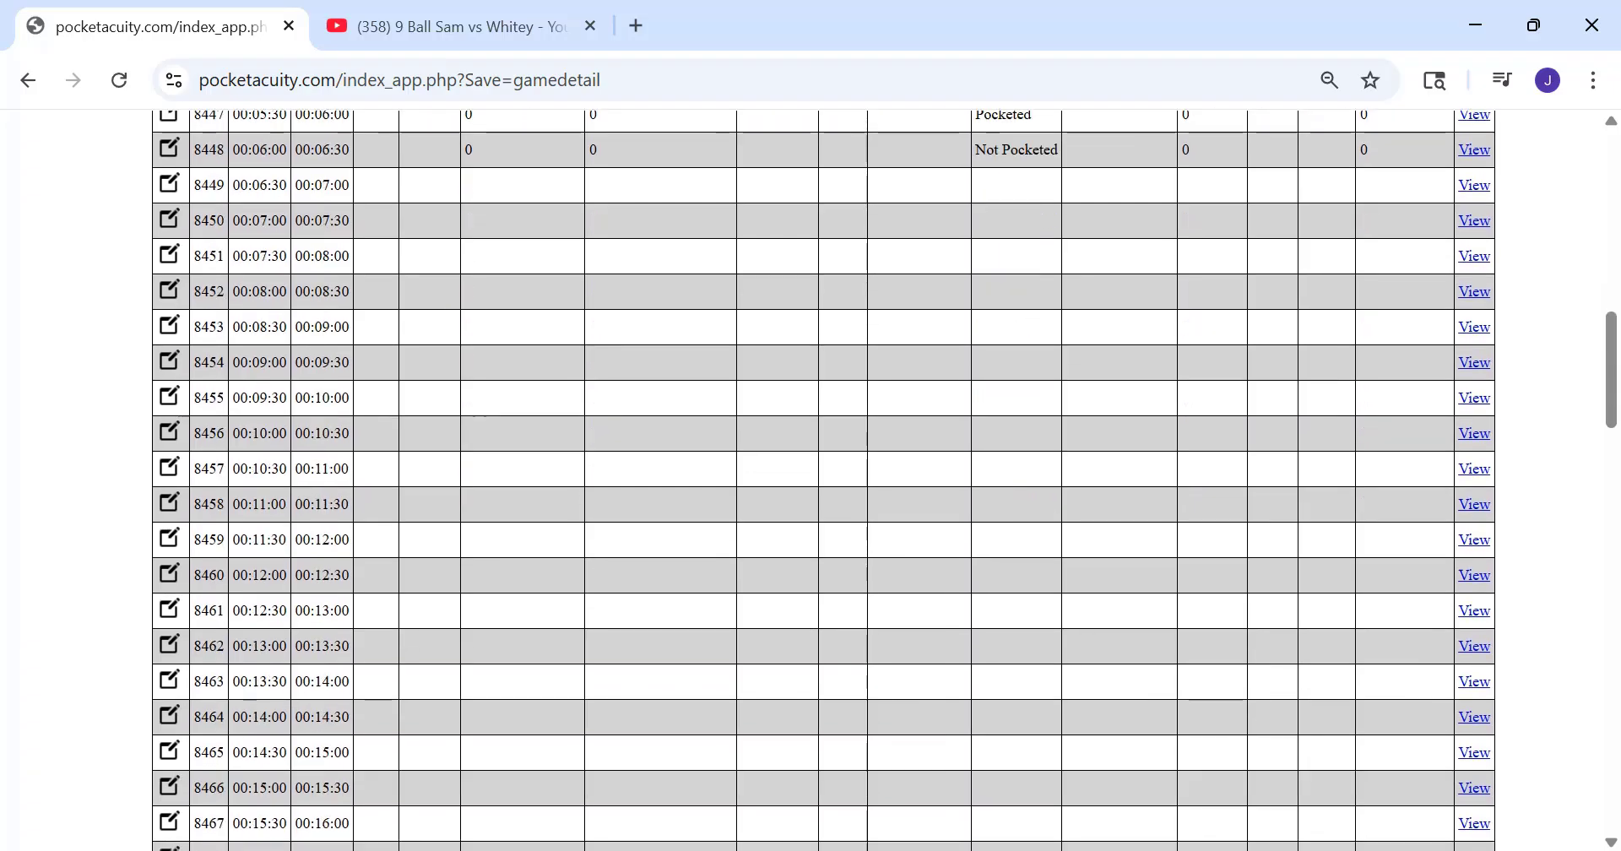
{"action": "scroll", "coordinate": [307, 671], "scroll_direction": "down", "scroll_amount": 3}
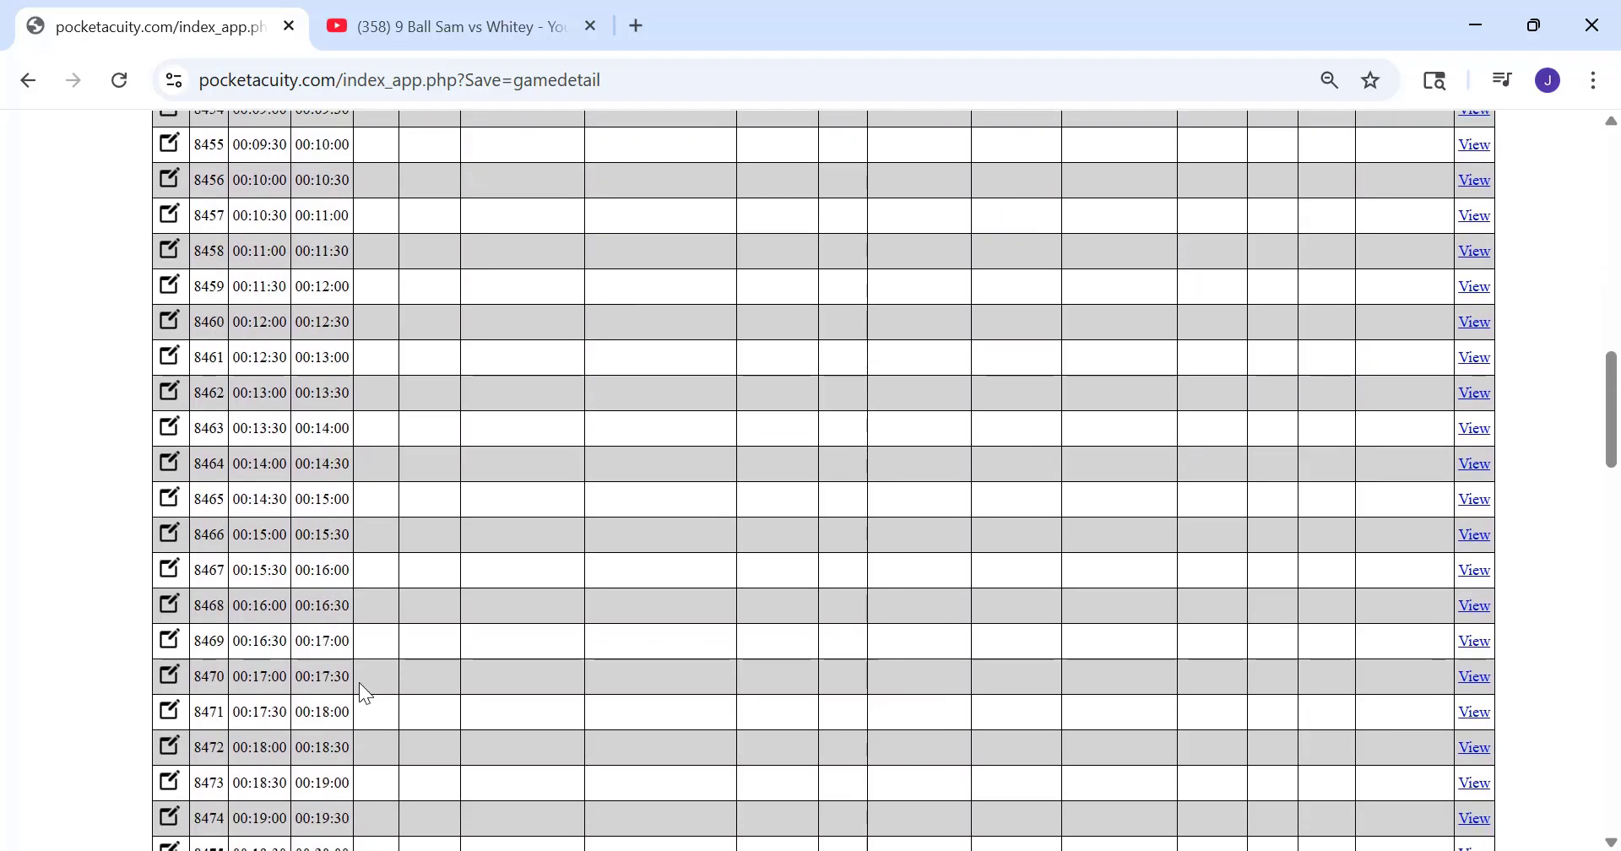
{"action": "scroll", "coordinate": [358, 682], "scroll_direction": "down", "scroll_amount": 2}
{"action": "scroll", "coordinate": [345, 684], "scroll_direction": "down", "scroll_amount": 1}
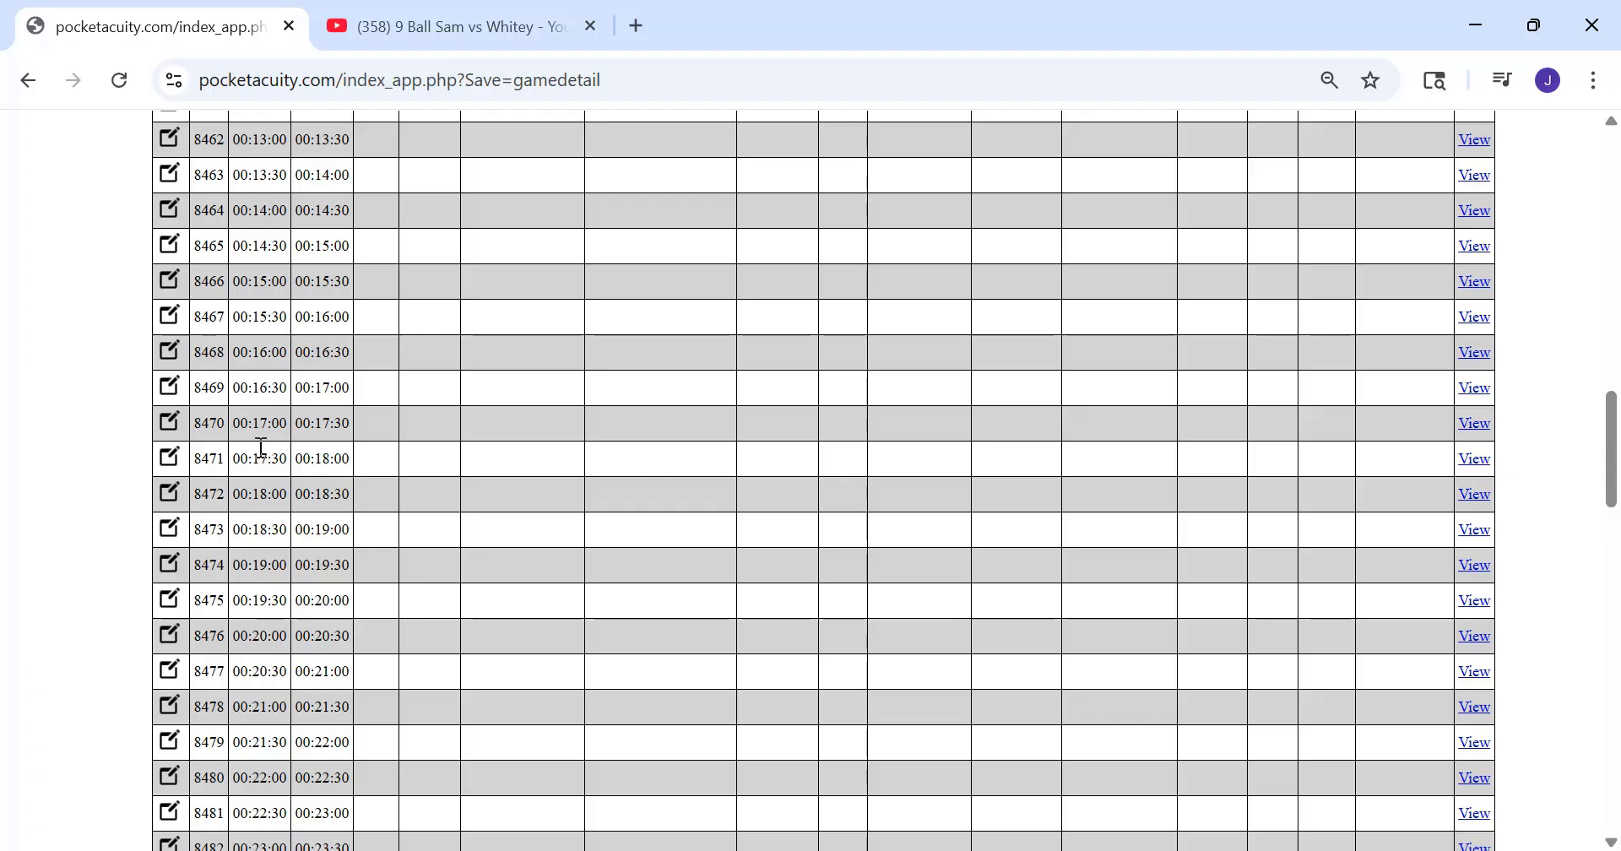
{"action": "left_click", "coordinate": [263, 286]}
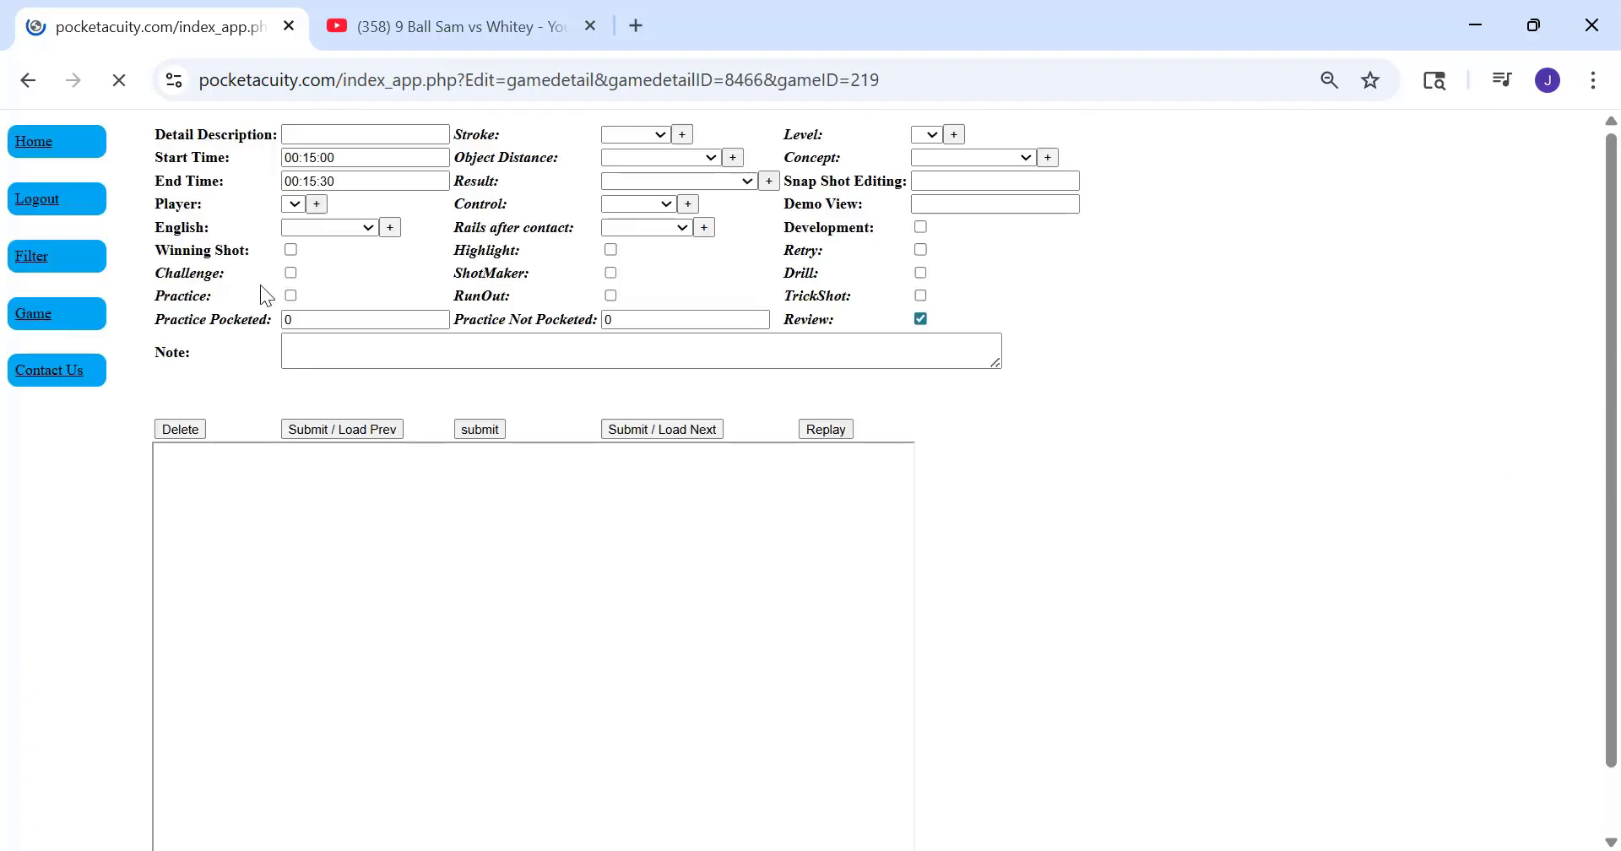
Watch the 00:15:00 segment's clip and try Not Pocketed as its result
{"action": "scroll", "coordinate": [565, 576], "scroll_direction": "down", "scroll_amount": 1}
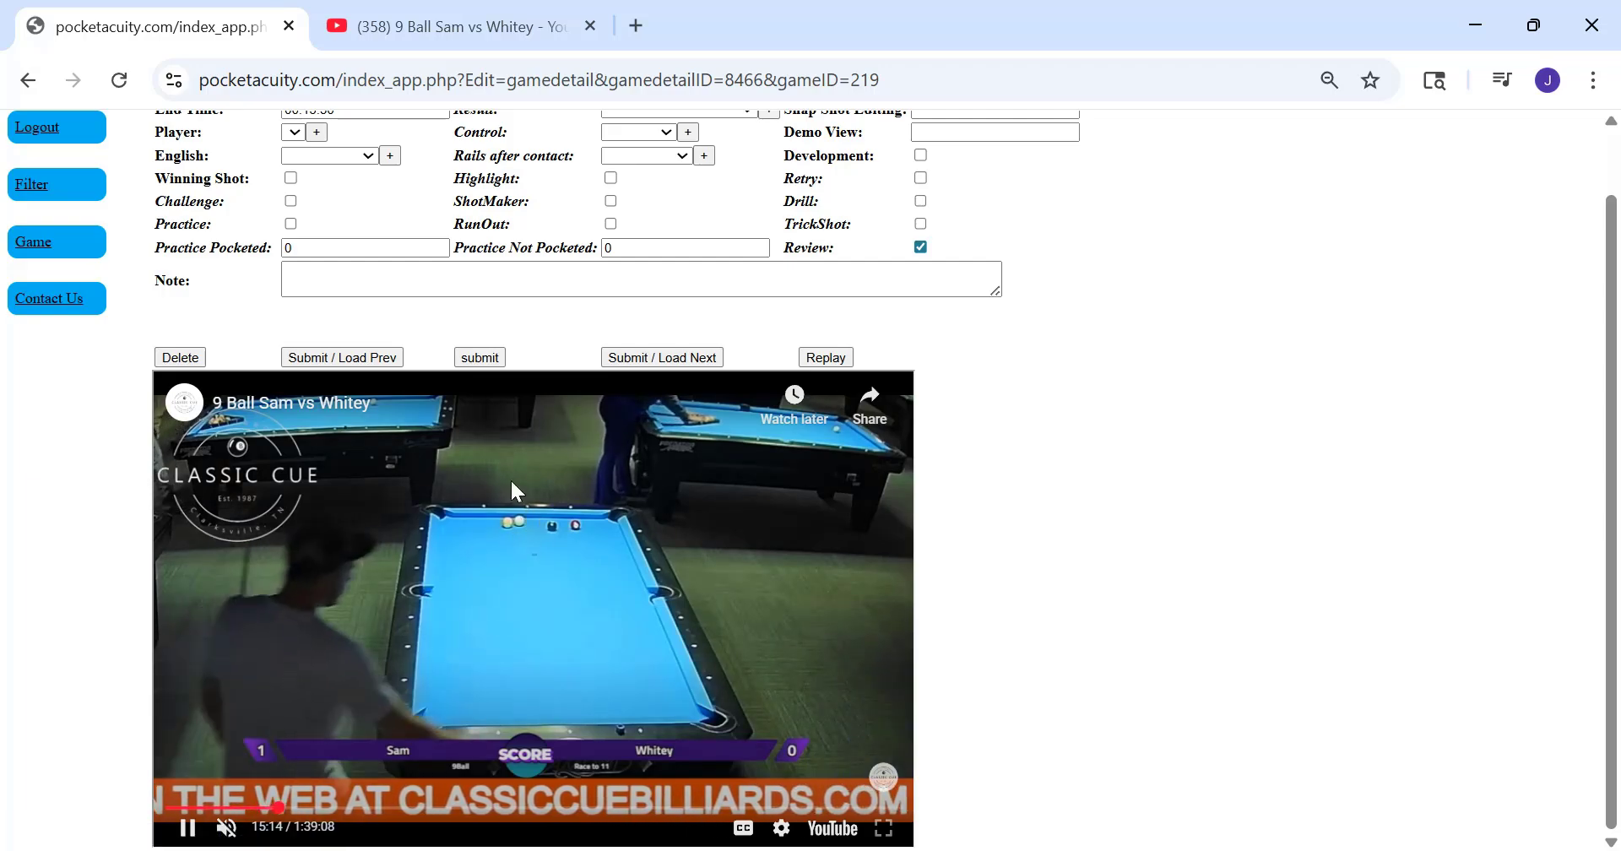
{"action": "scroll", "coordinate": [555, 380], "scroll_direction": "up", "scroll_amount": 1}
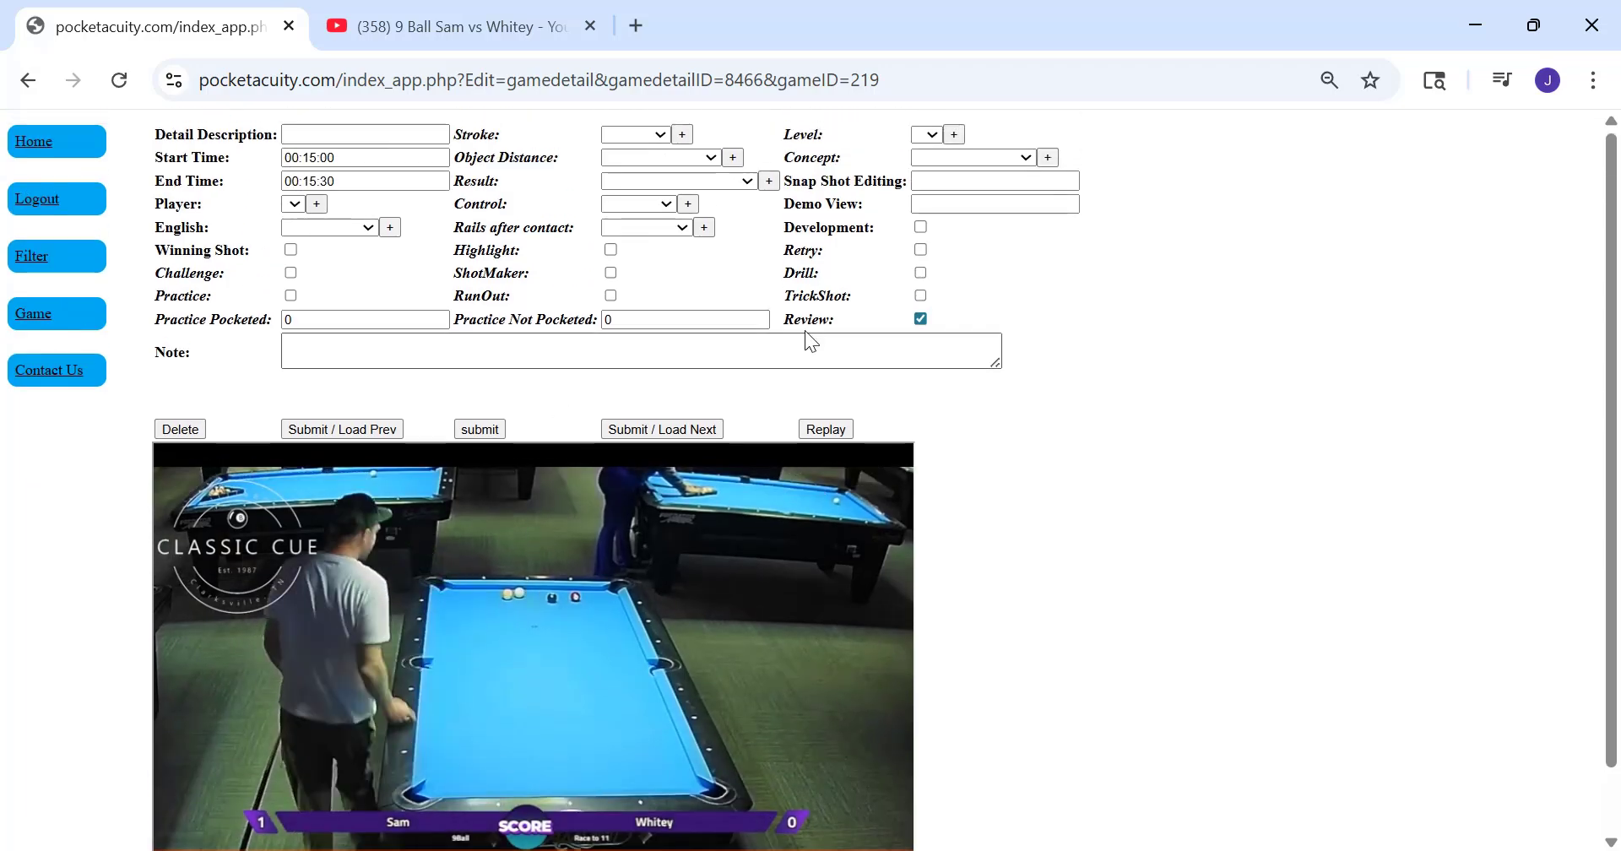
{"action": "left_click", "coordinate": [745, 180]}
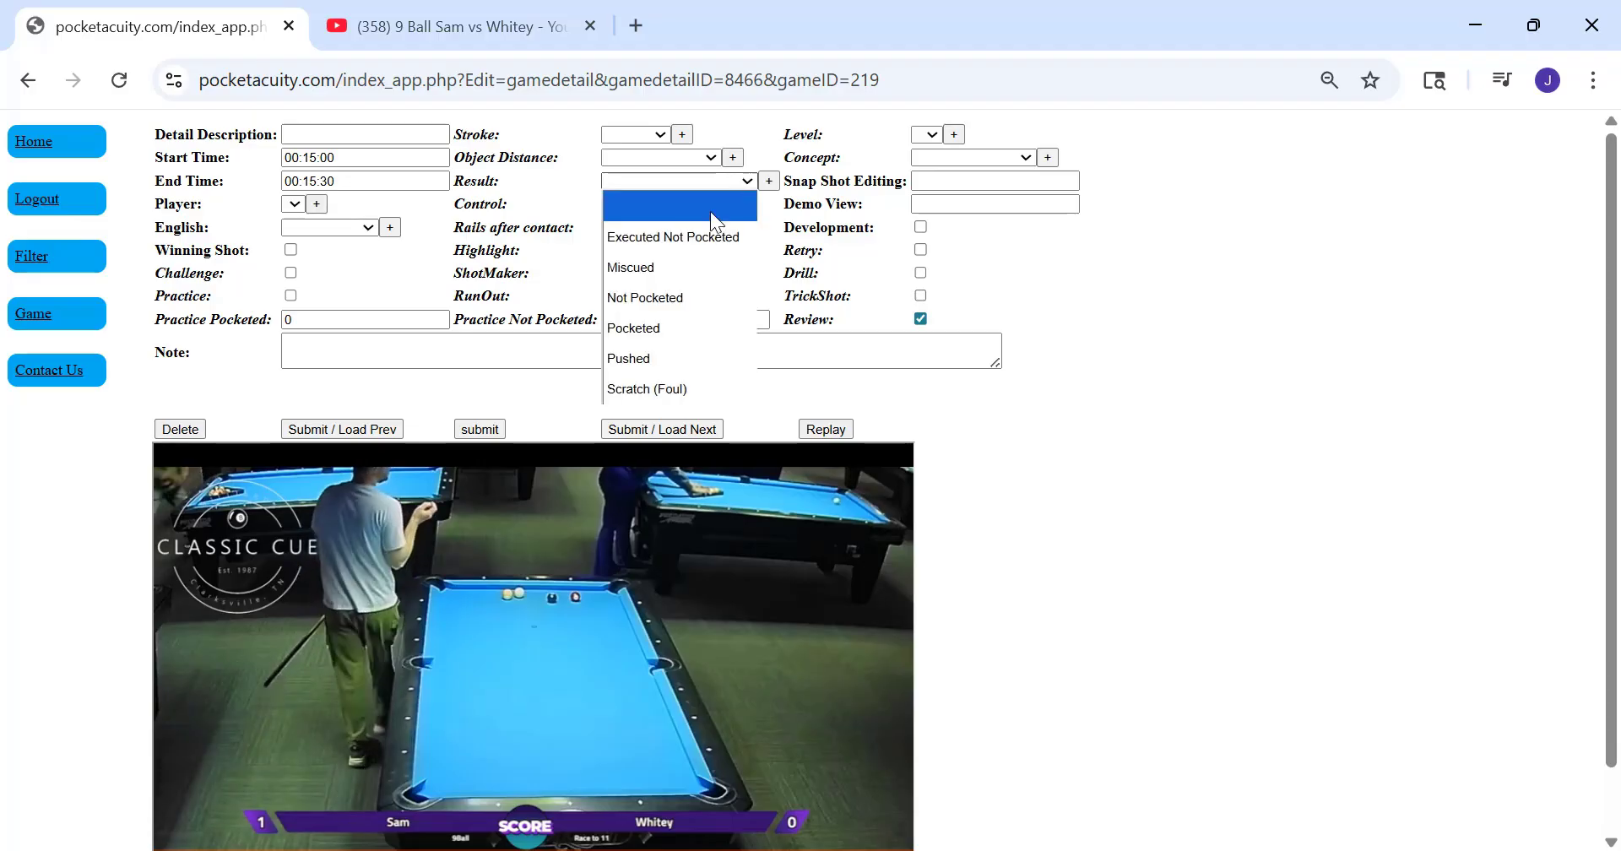
{"action": "left_click", "coordinate": [678, 292]}
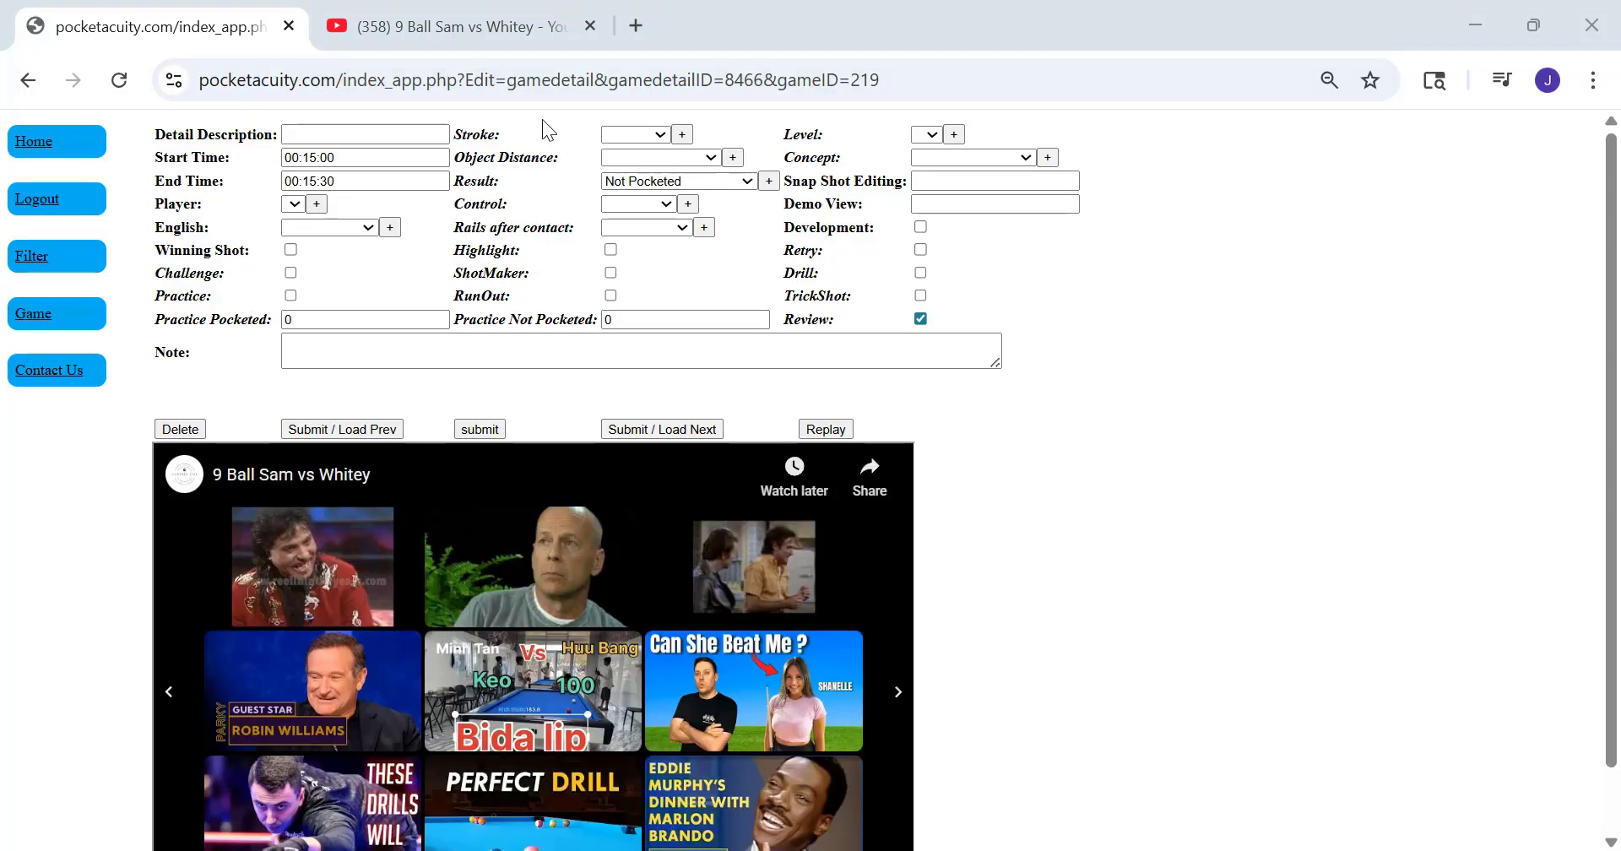
Set the 00:15:00 segment's result to Executed Not Pocketed, submit it, and check its row in the shot table
{"action": "left_click", "coordinate": [650, 183]}
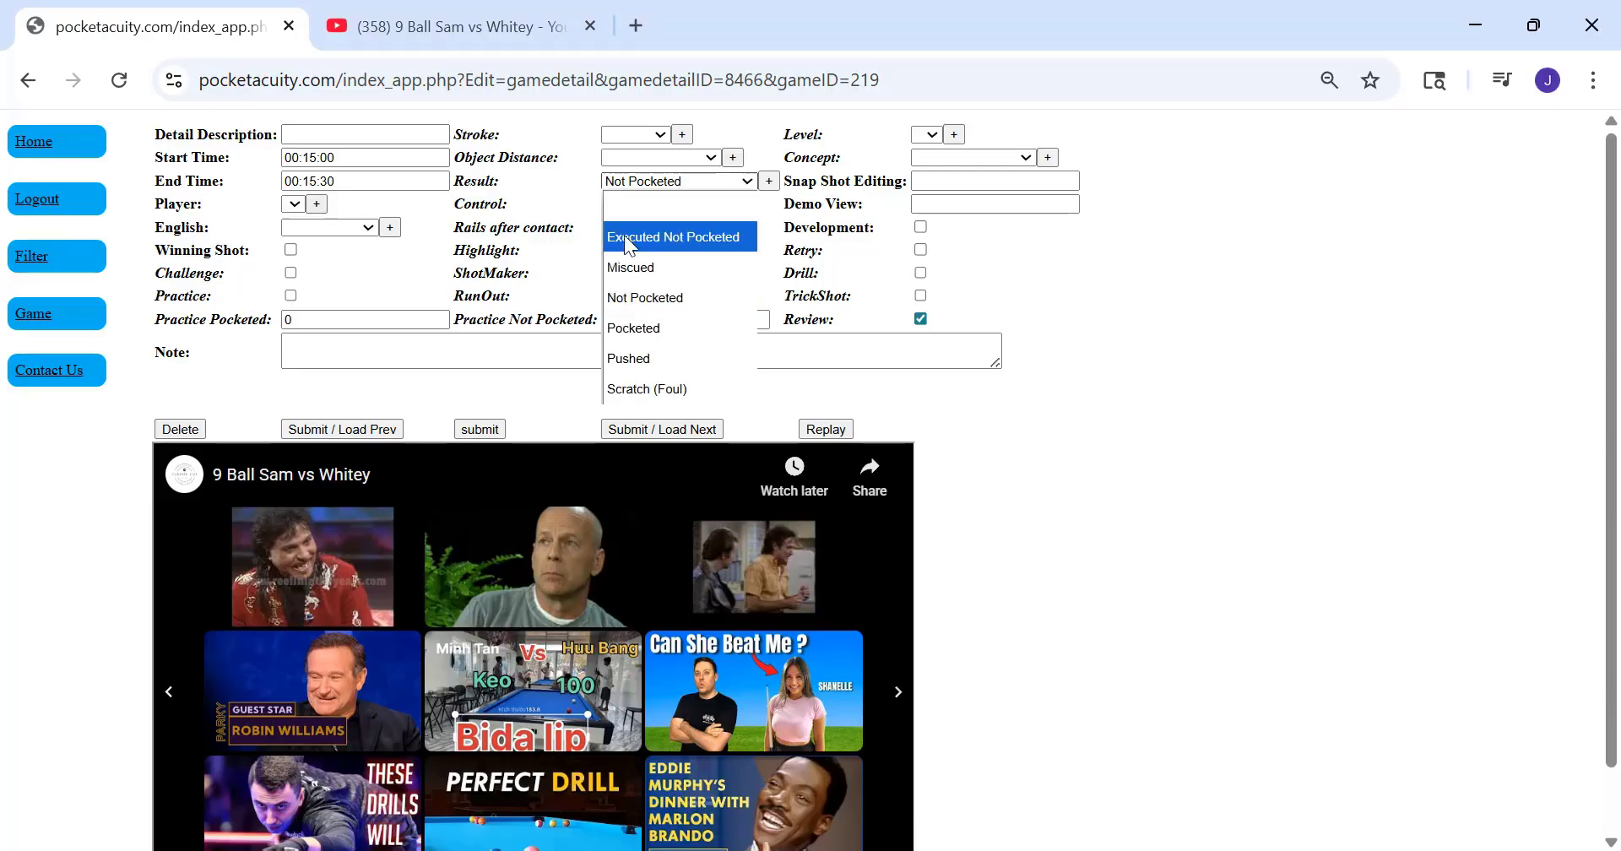
{"action": "left_click", "coordinate": [684, 238]}
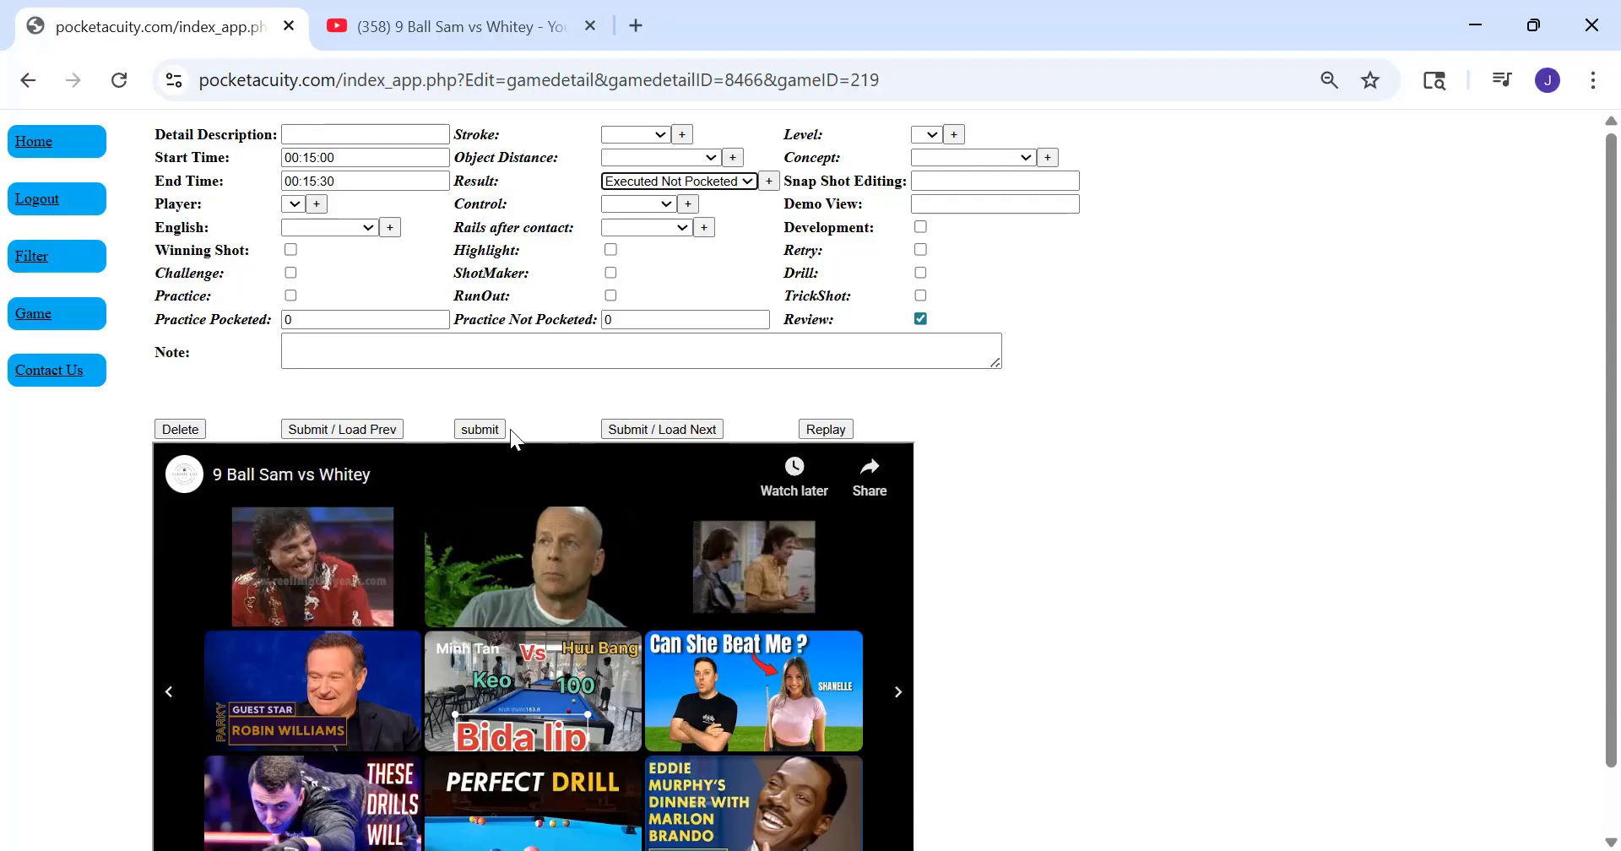
{"action": "scroll", "coordinate": [624, 512], "scroll_direction": "down", "scroll_amount": 8}
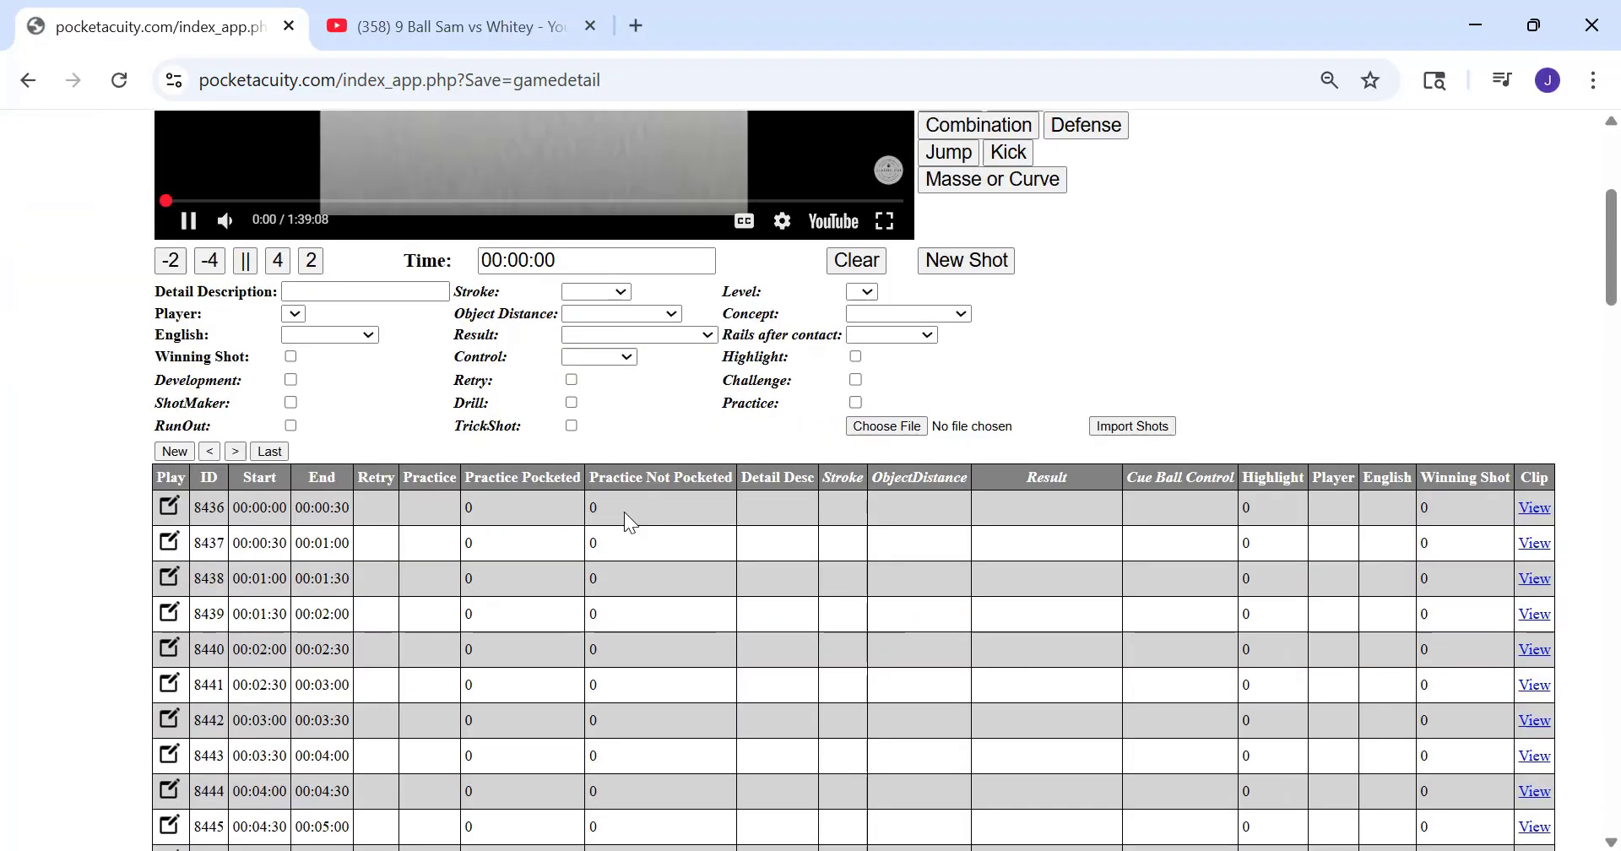
{"action": "scroll", "coordinate": [624, 511], "scroll_direction": "down", "scroll_amount": 5}
{"action": "scroll", "coordinate": [662, 498], "scroll_direction": "up", "scroll_amount": 12}
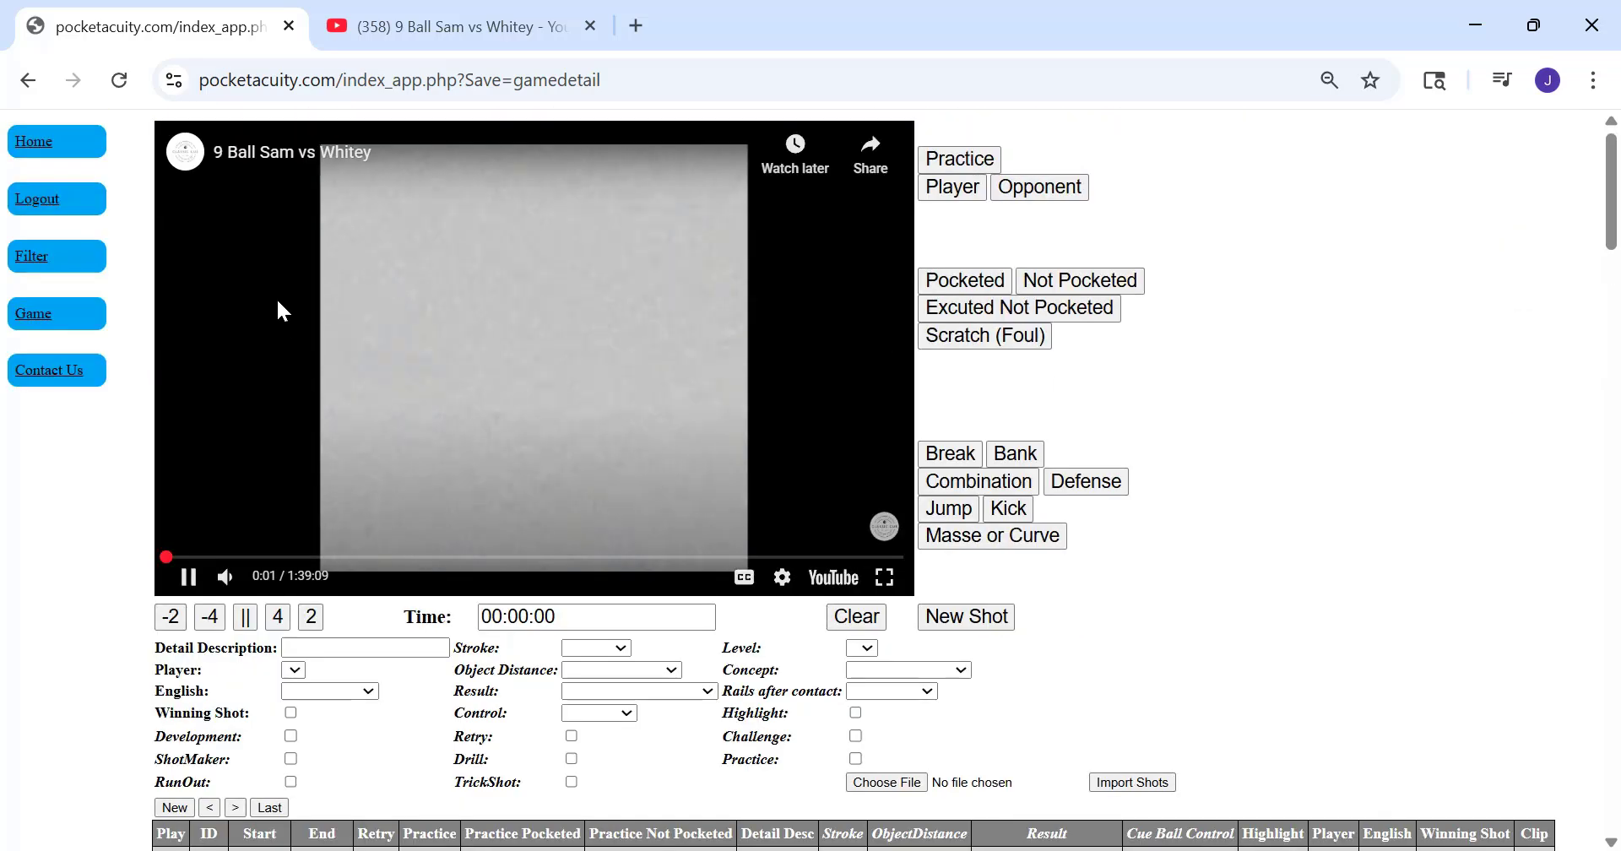
{"action": "scroll", "coordinate": [895, 693], "scroll_direction": "down", "scroll_amount": 15}
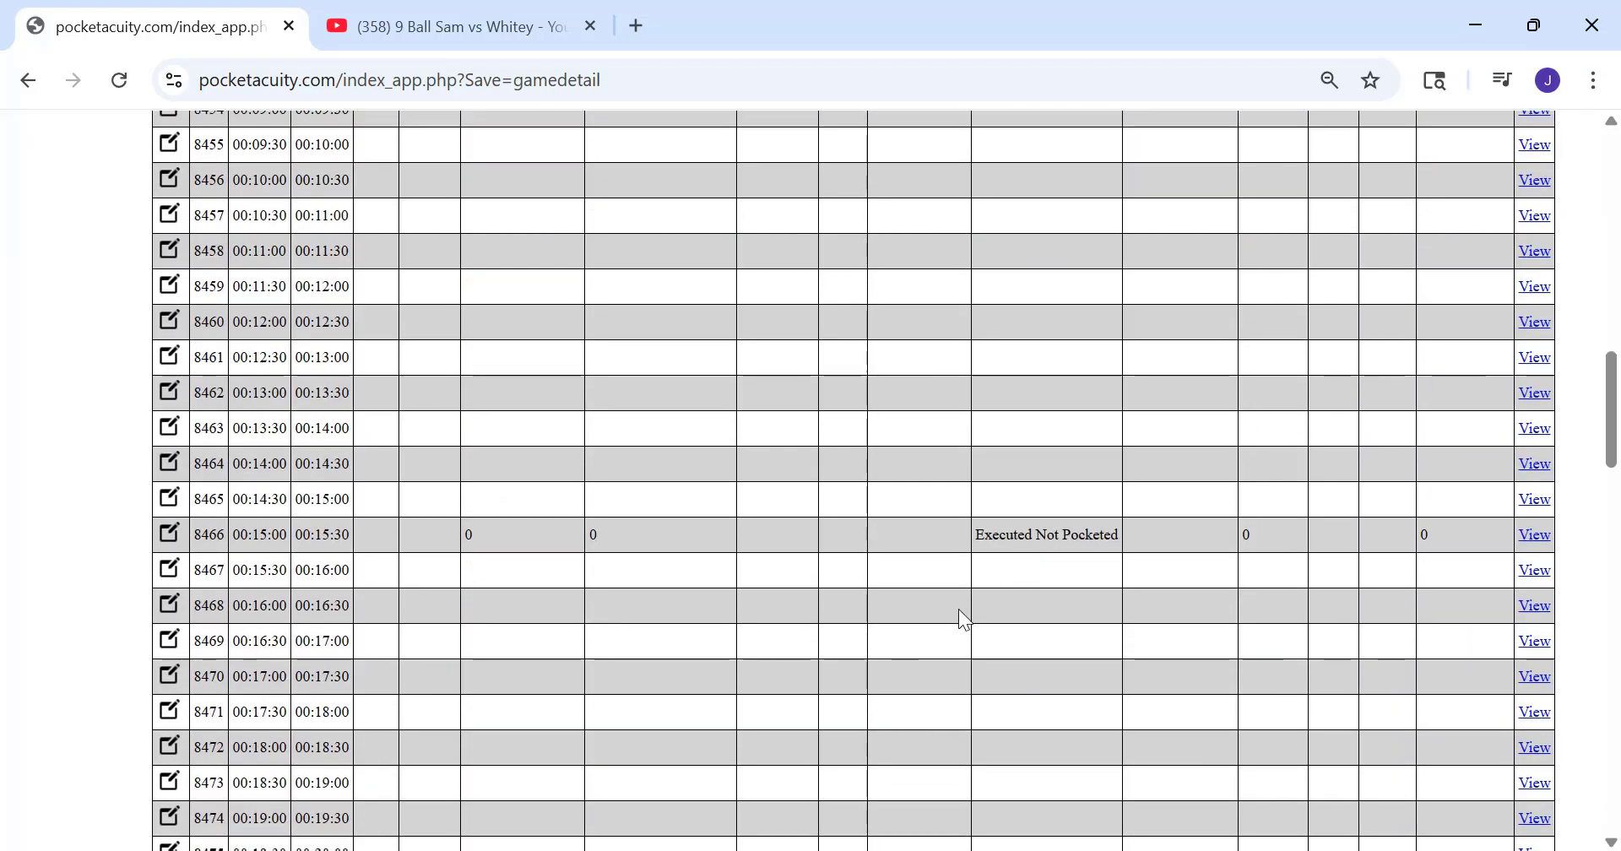
{"action": "scroll", "coordinate": [940, 777], "scroll_direction": "up", "scroll_amount": 15}
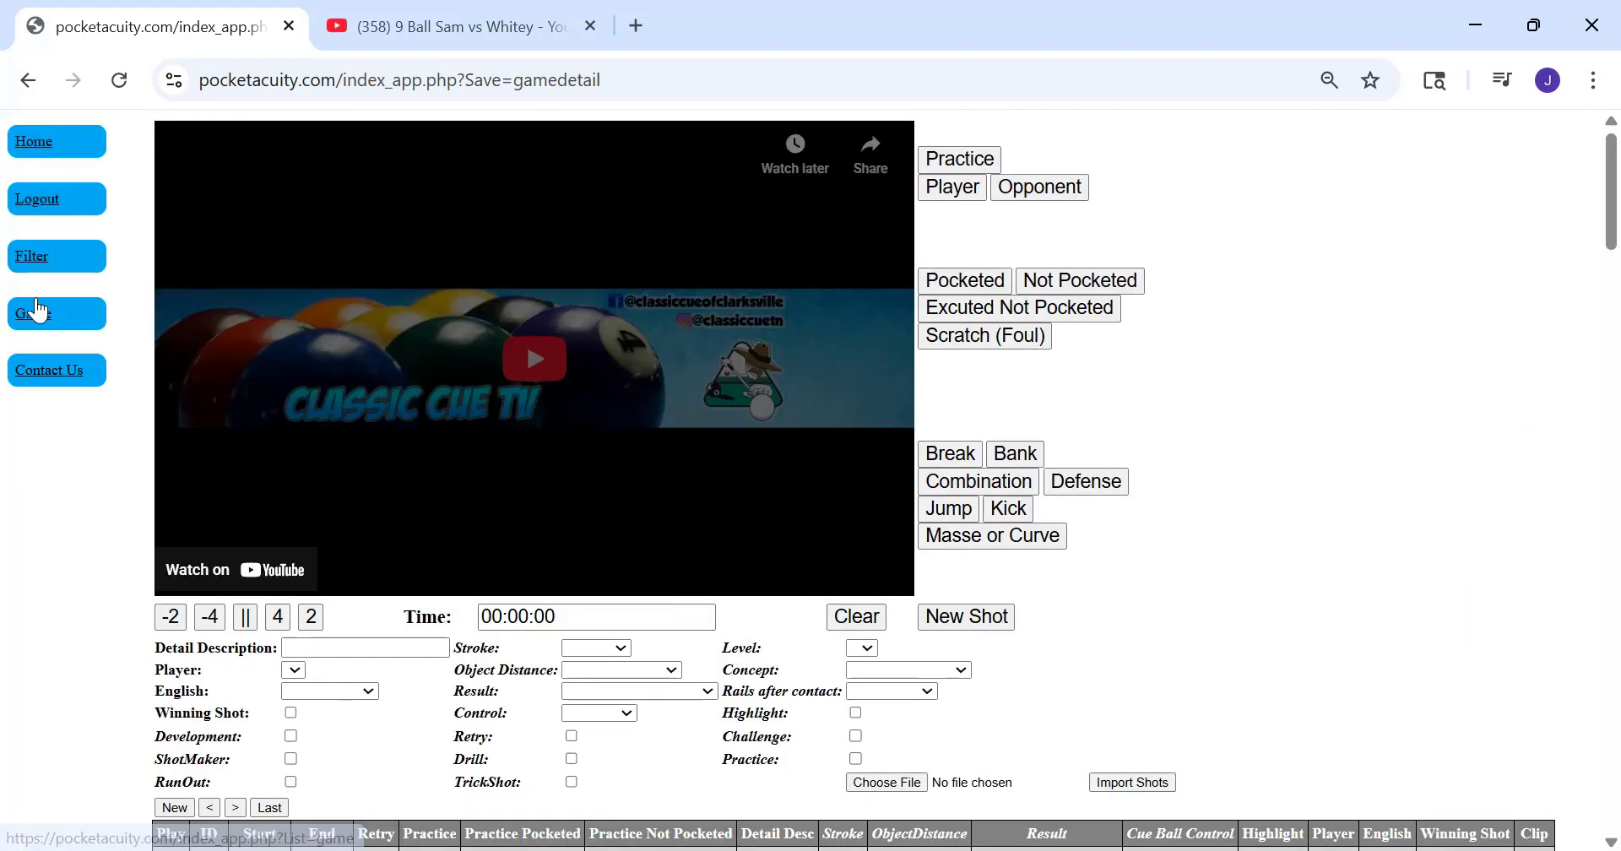
List the saved games and reopen the 00:06:00 segment of the newly added 9 Ball game
{"action": "left_click", "coordinate": [37, 311]}
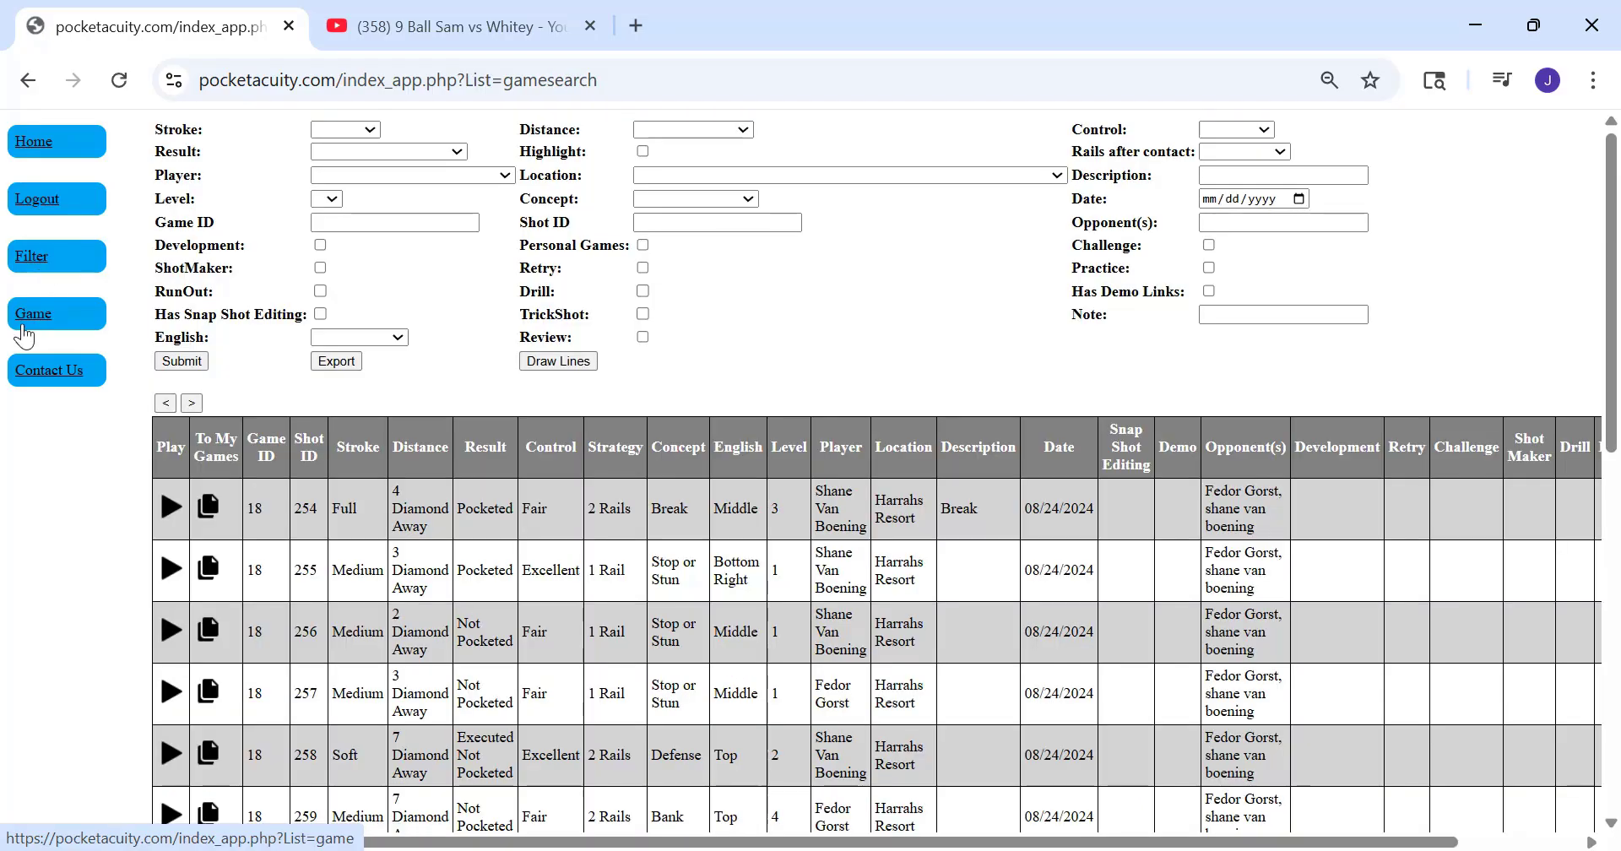
{"action": "left_click", "coordinate": [21, 324]}
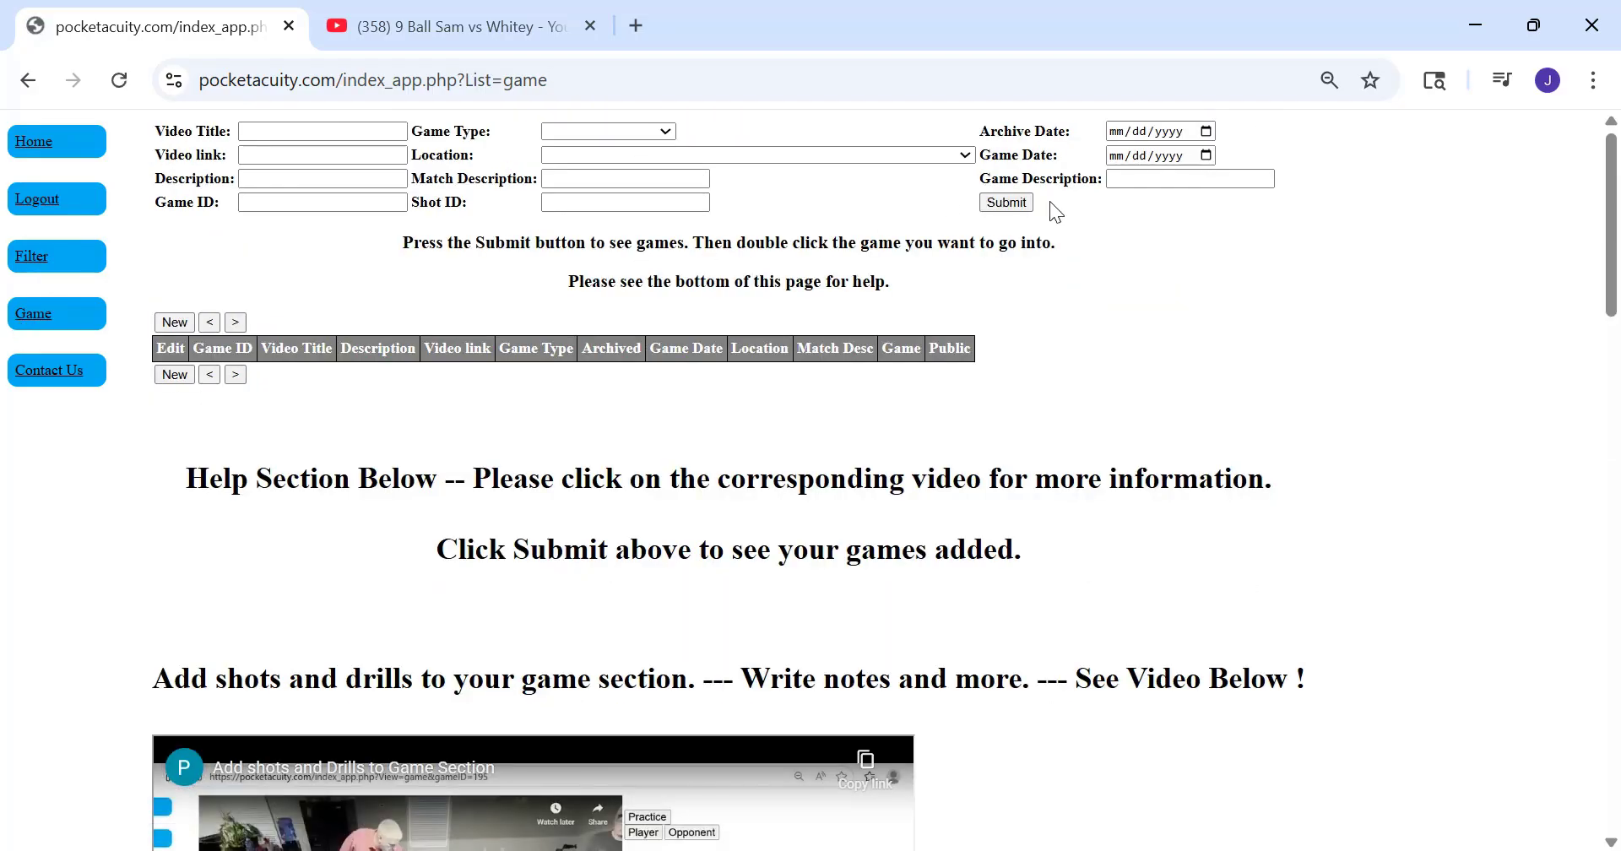
{"action": "left_click", "coordinate": [1006, 203]}
{"action": "scroll", "coordinate": [457, 610], "scroll_direction": "down", "scroll_amount": 3}
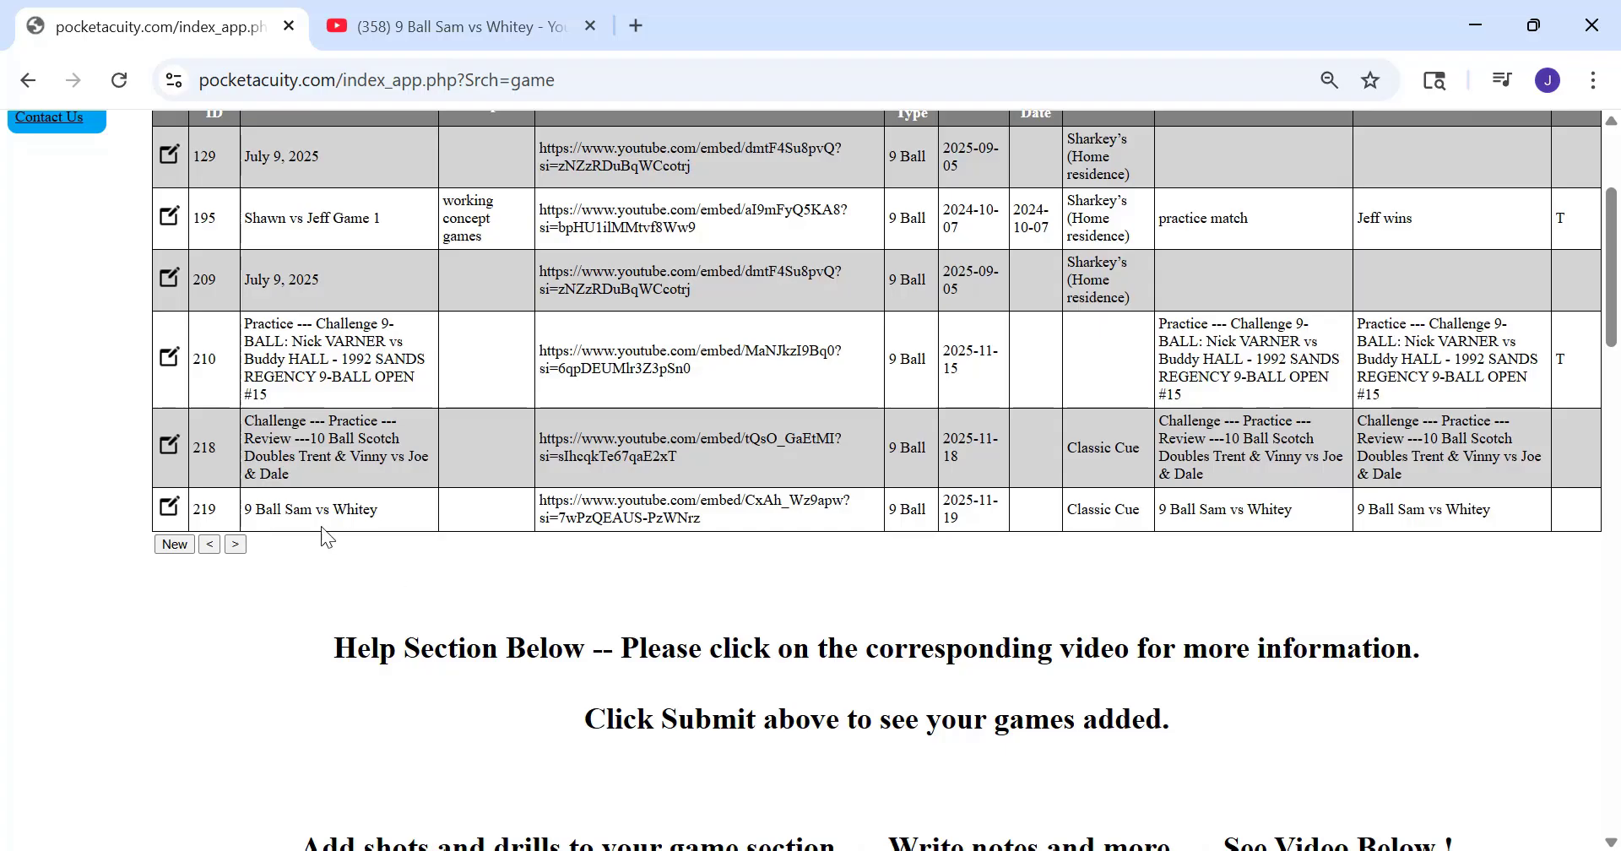
{"action": "scroll", "coordinate": [786, 544], "scroll_direction": "down", "scroll_amount": 10}
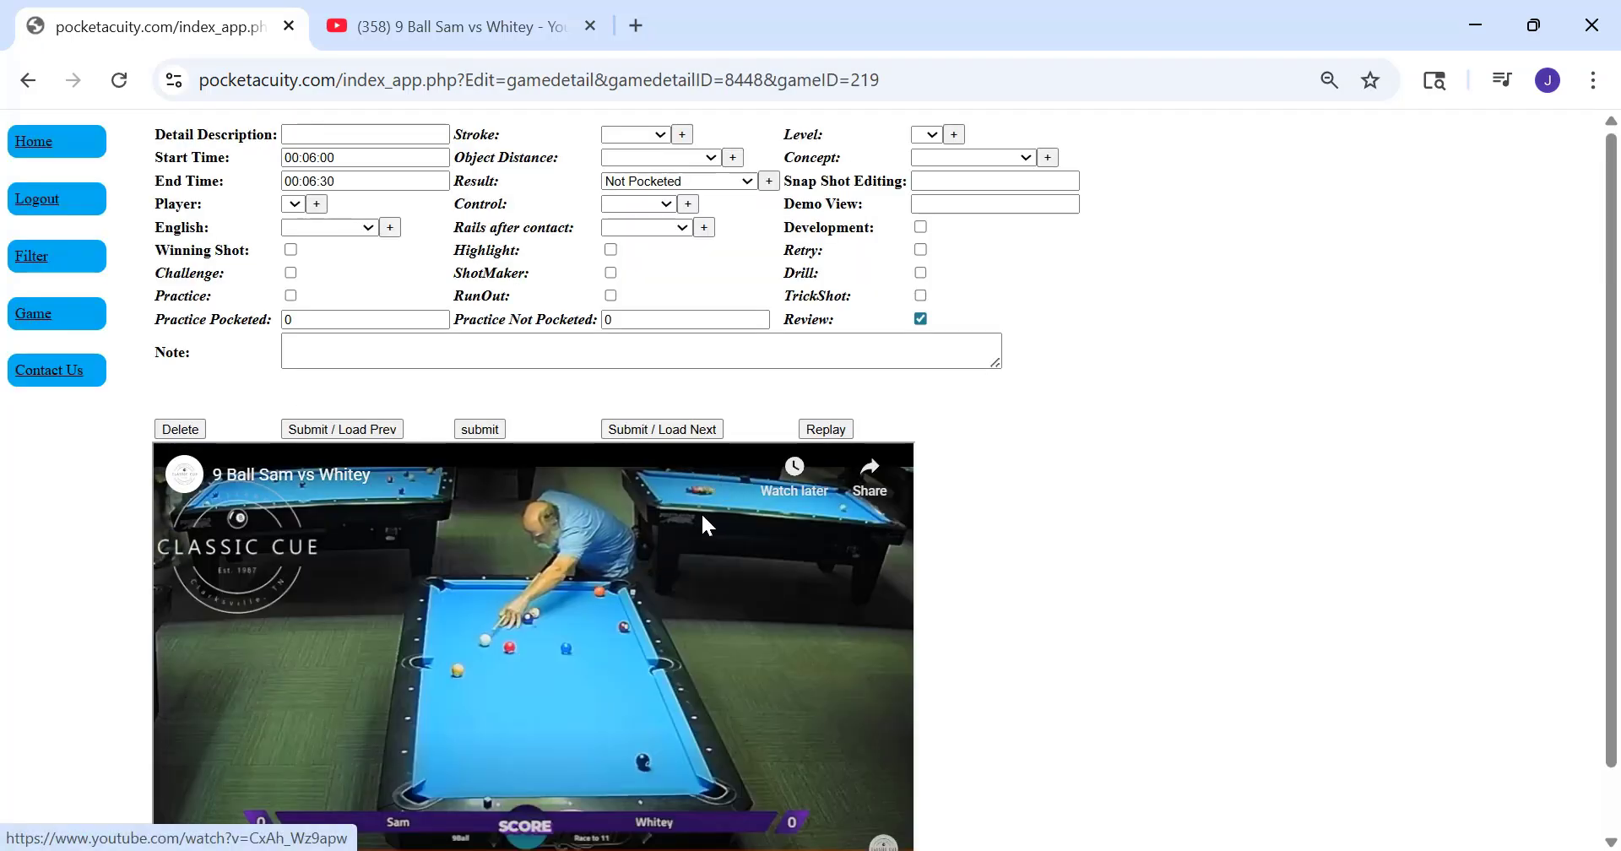
Pause and replay the 00:06:00 segment's clip around the shot, dismissing the suggested videos
{"action": "left_click", "coordinate": [529, 609]}
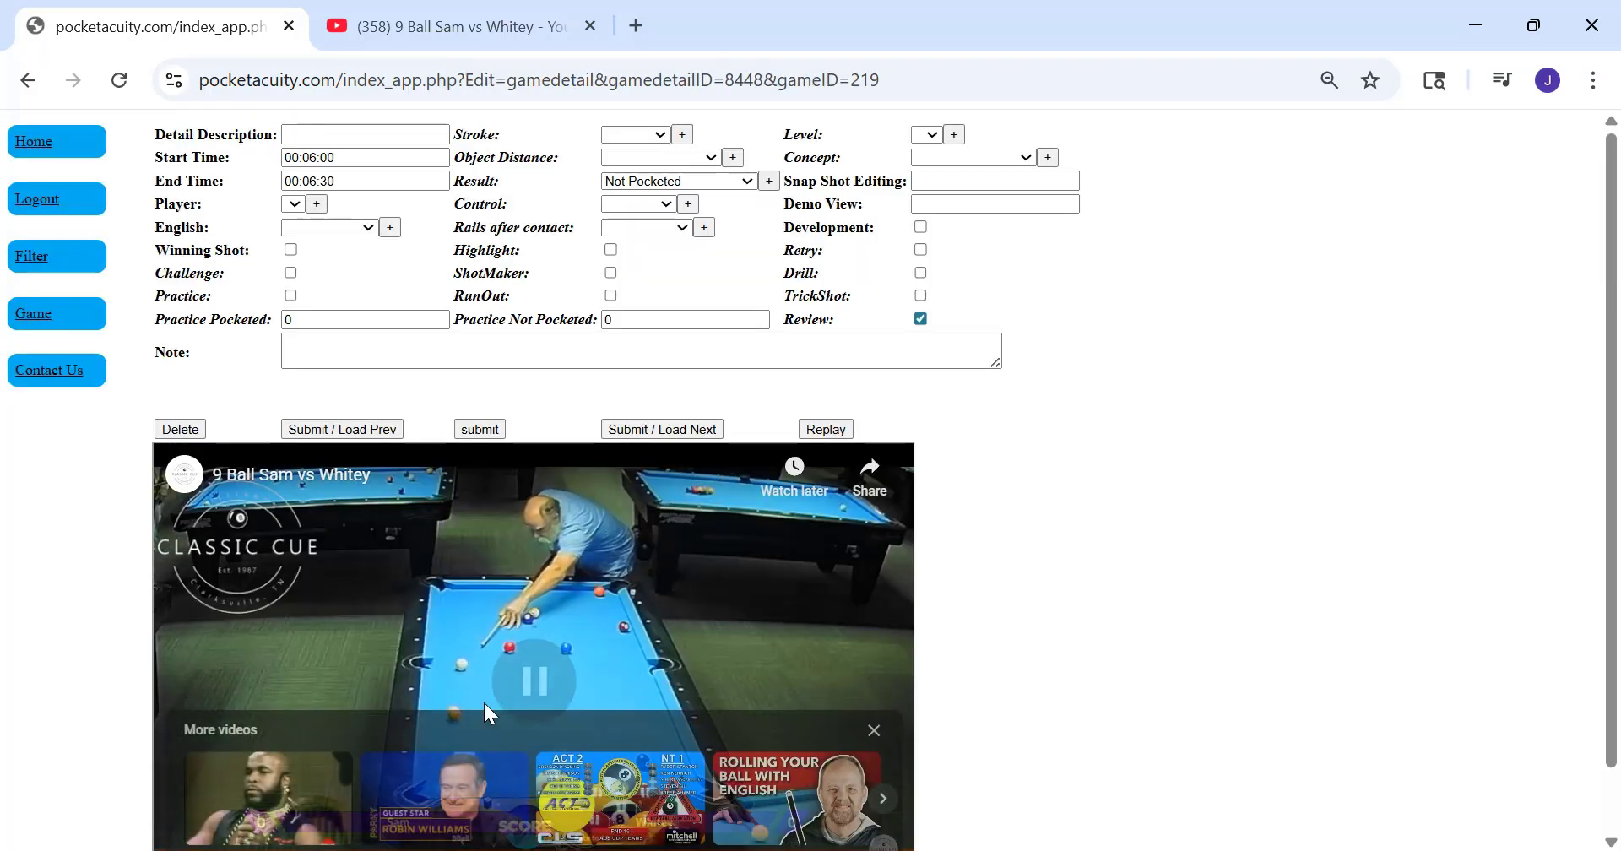
{"action": "left_click", "coordinate": [874, 731]}
{"action": "left_click", "coordinate": [829, 423]}
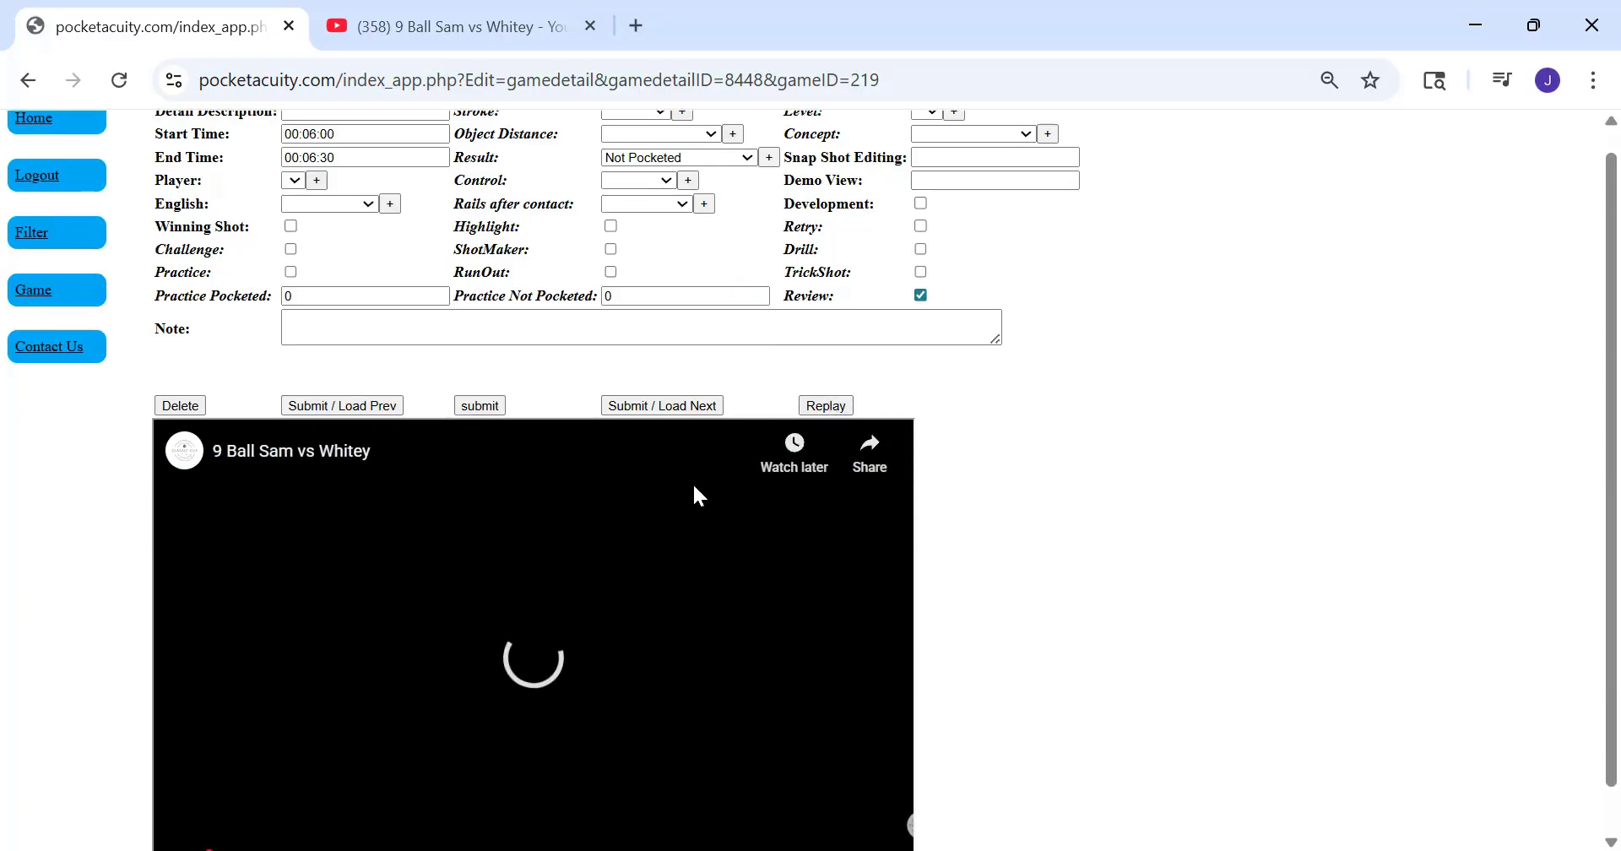
{"action": "scroll", "coordinate": [692, 490], "scroll_direction": "down", "scroll_amount": 1}
{"action": "left_click", "coordinate": [207, 835]}
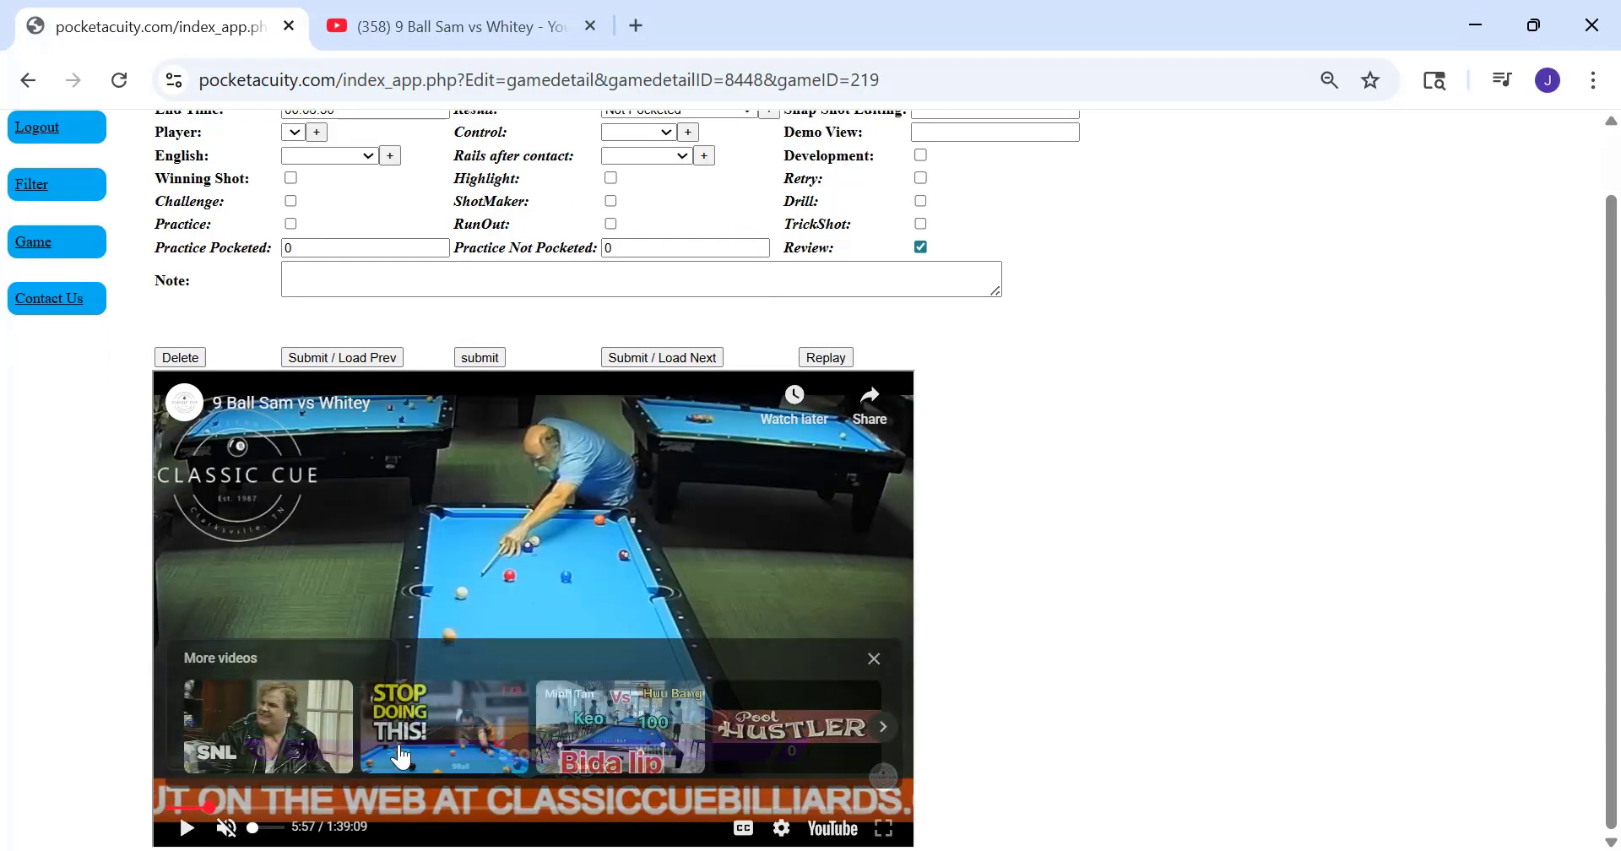
{"action": "left_click", "coordinate": [873, 658]}
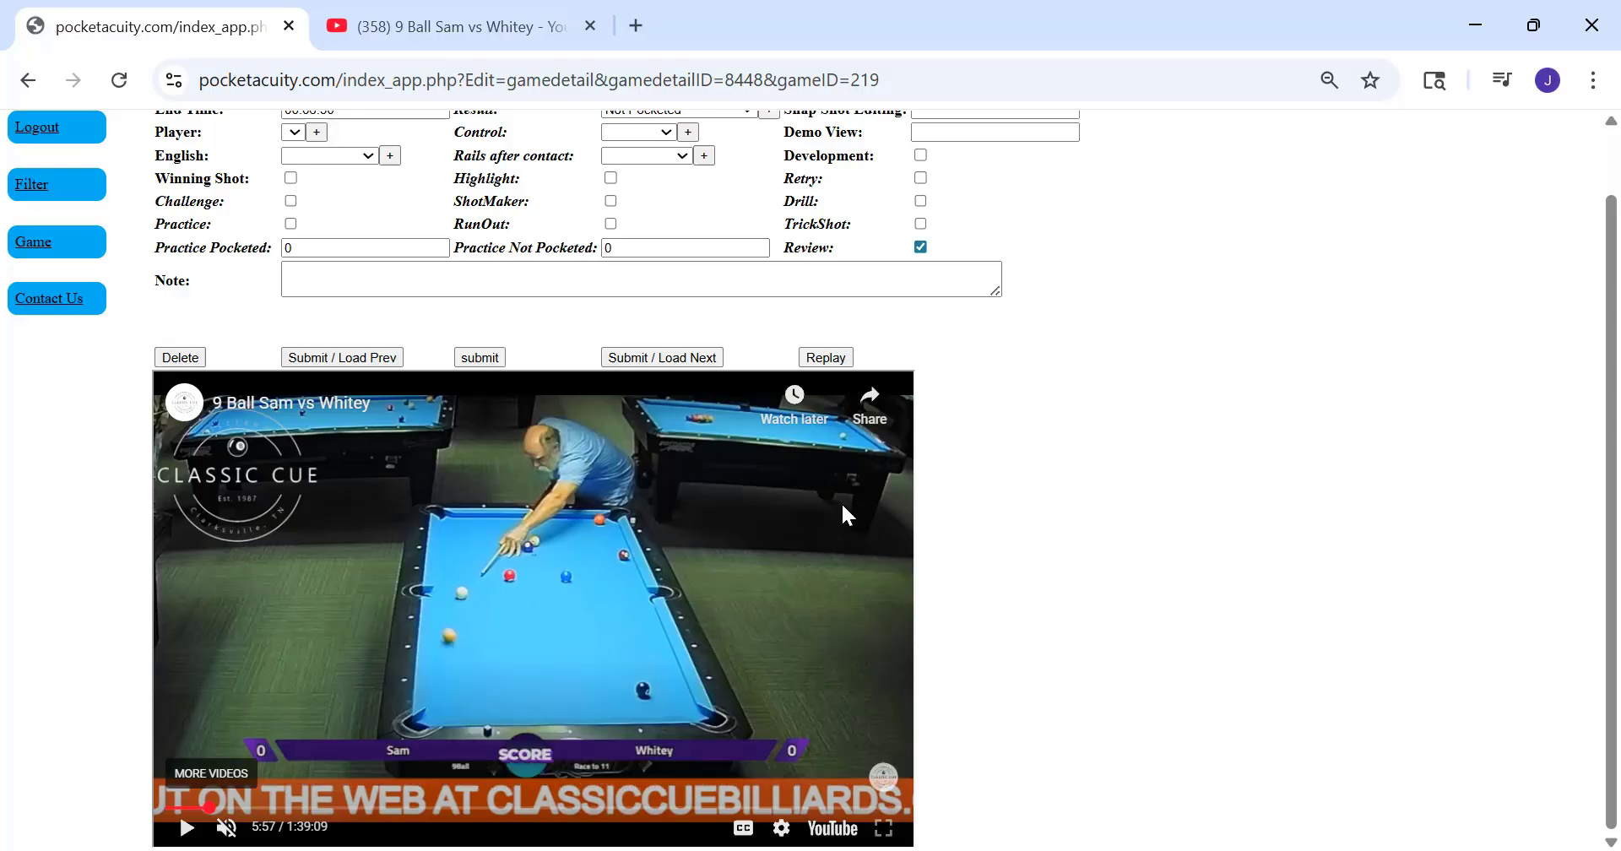
{"action": "left_click", "coordinate": [826, 357]}
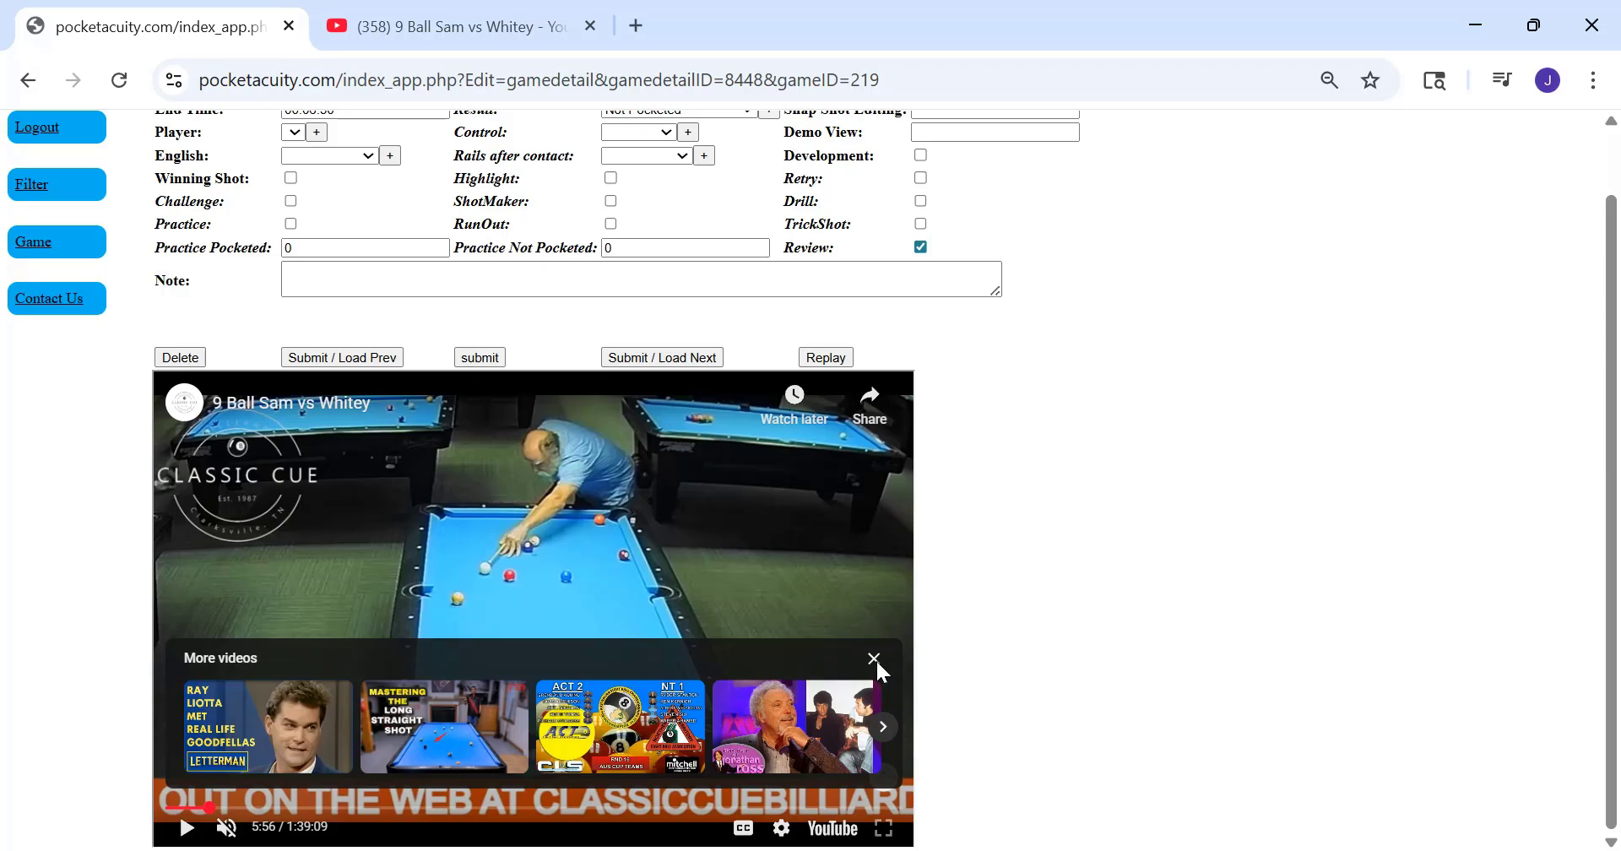
{"action": "left_click", "coordinate": [875, 659]}
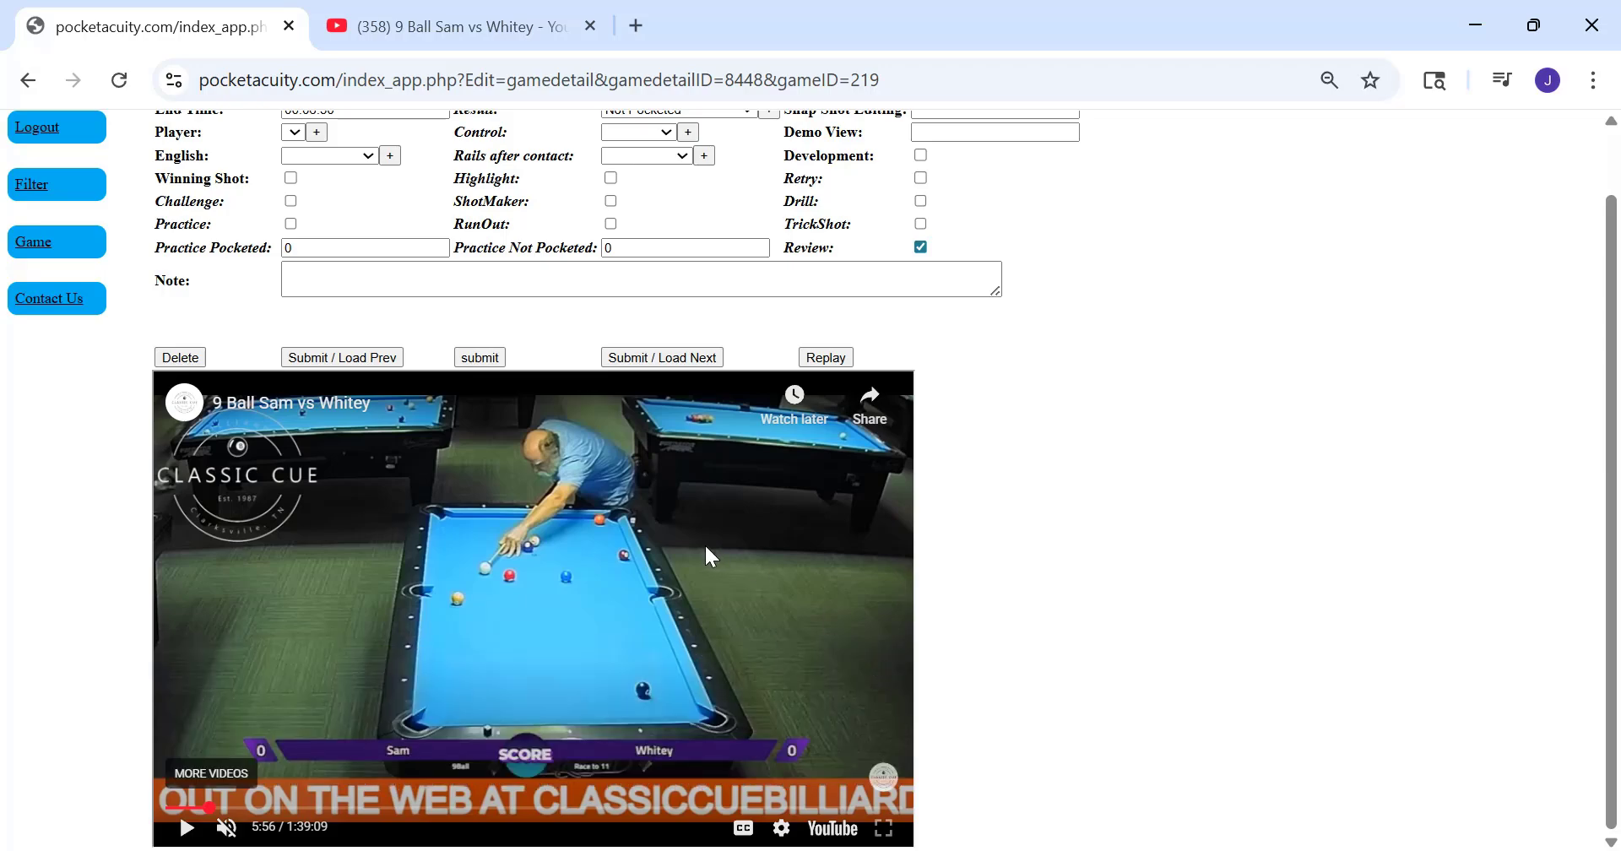
Rewind the clip to 5:49, before the shot is played, and pause it there
{"action": "left_click", "coordinate": [627, 551]}
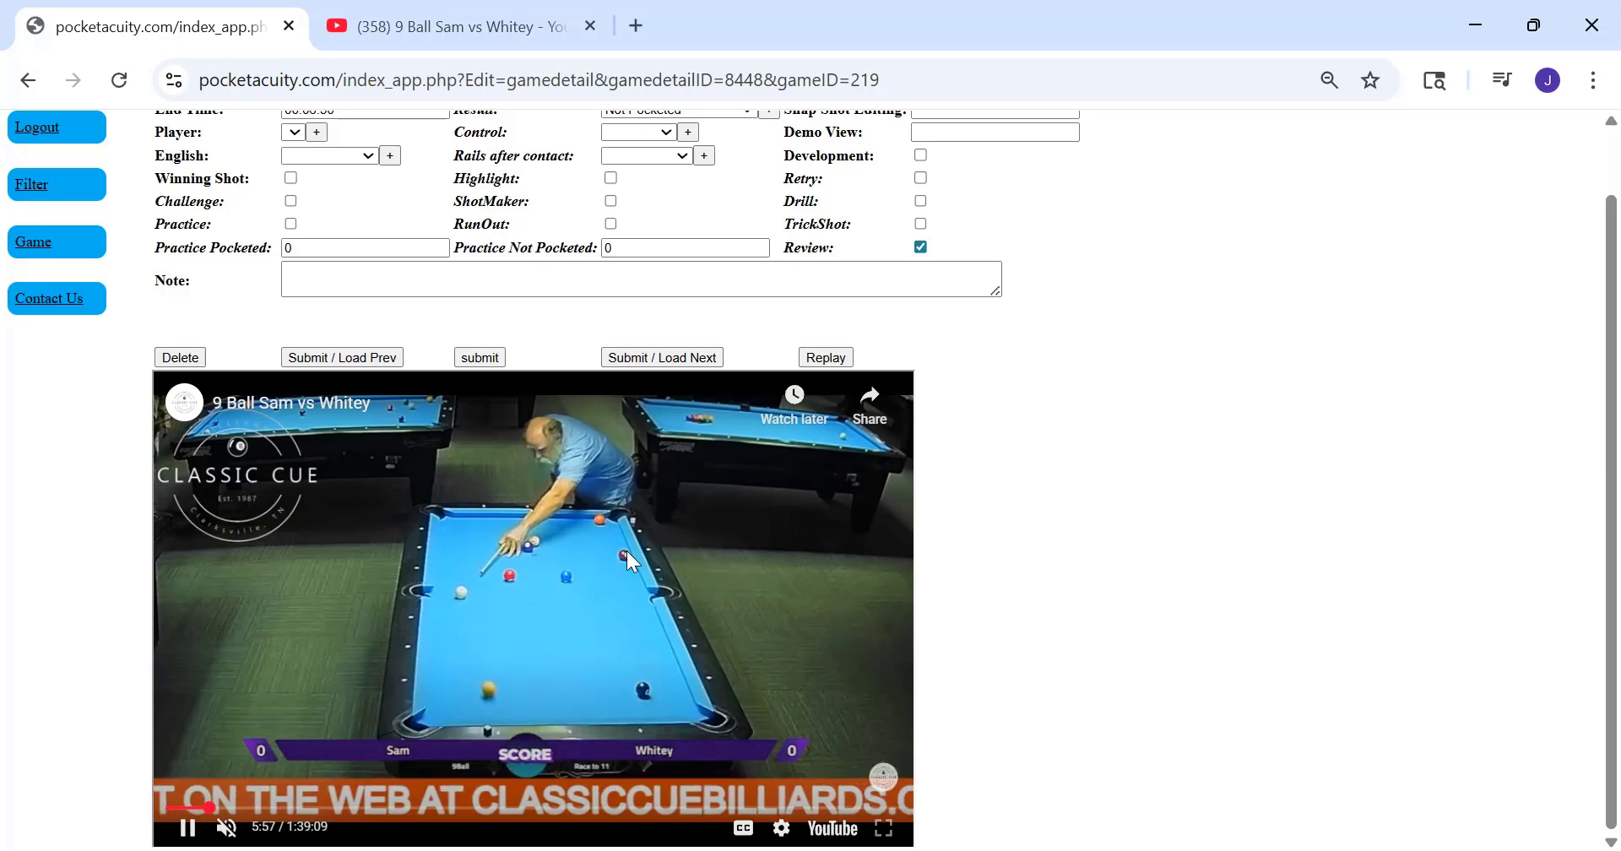
{"action": "key", "text": "Left"}
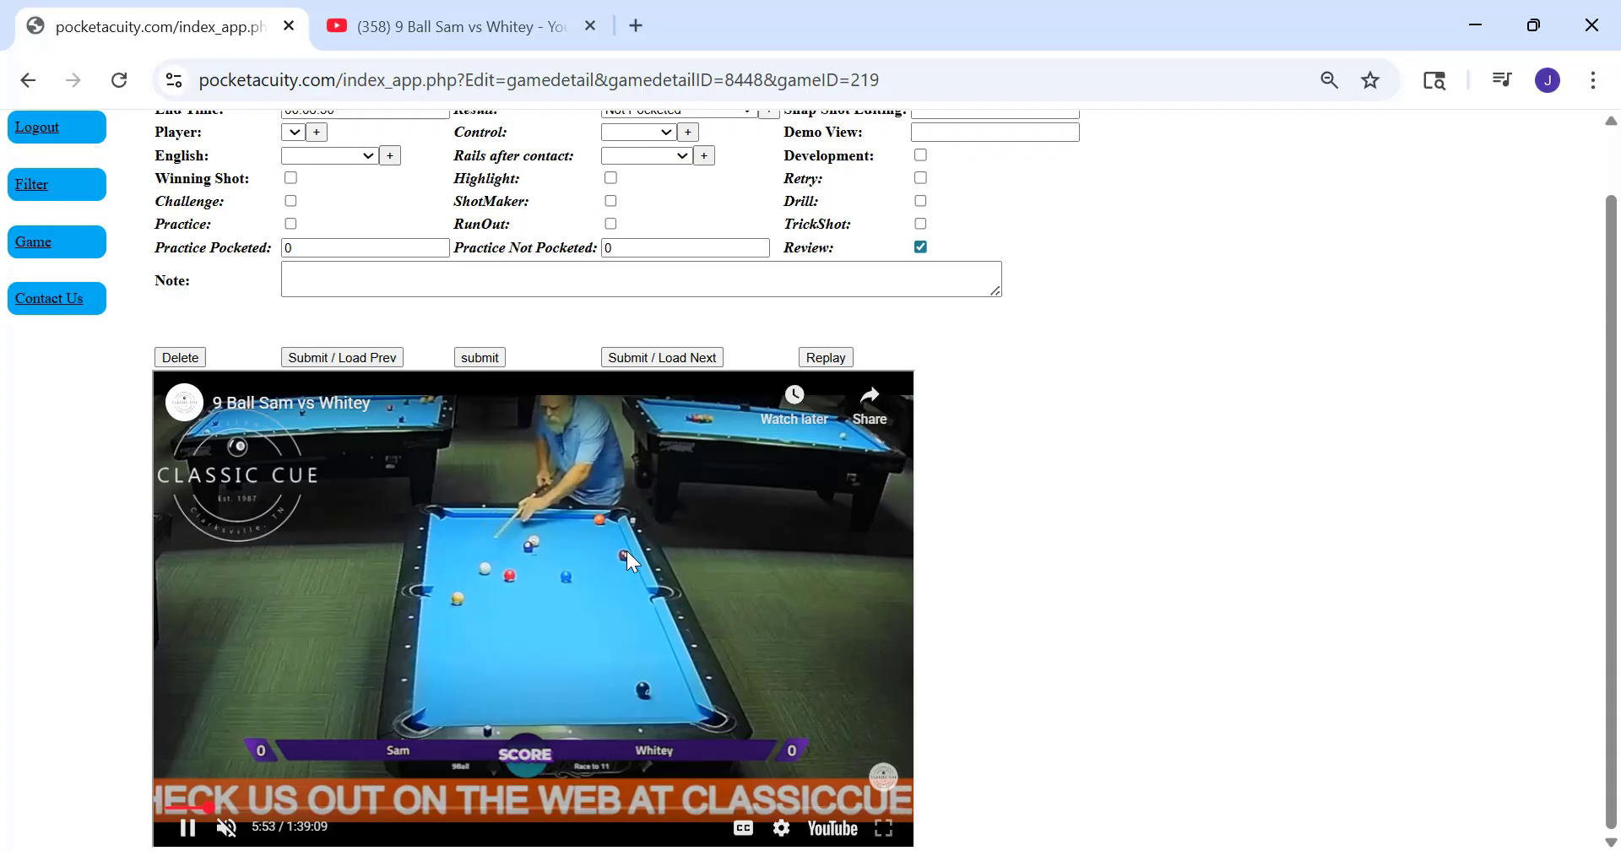
{"action": "key", "text": "Left"}
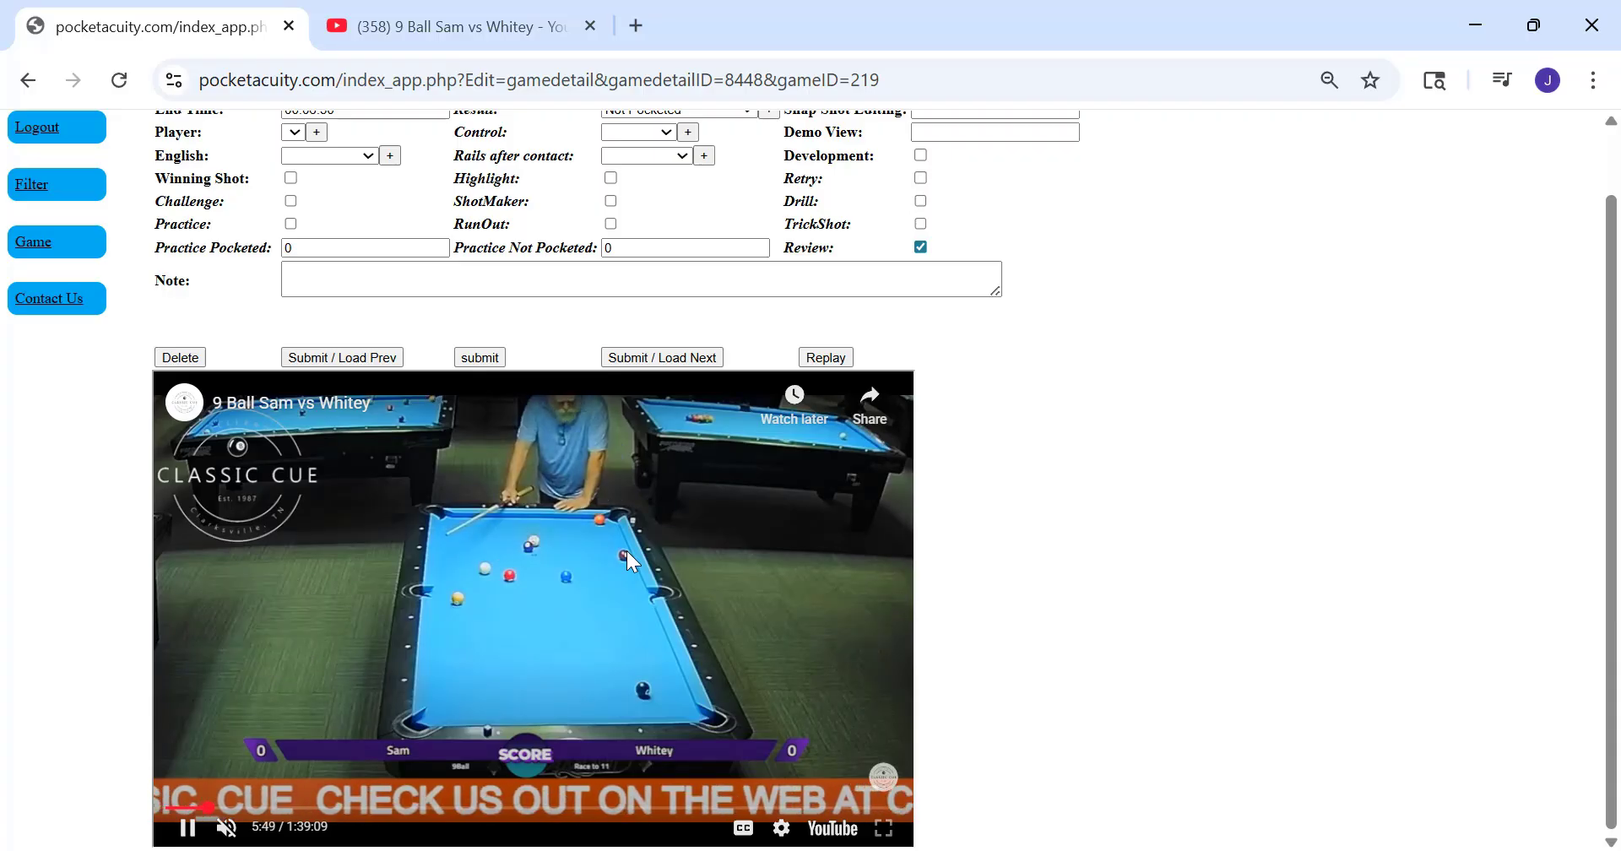
{"action": "left_click", "coordinate": [627, 550]}
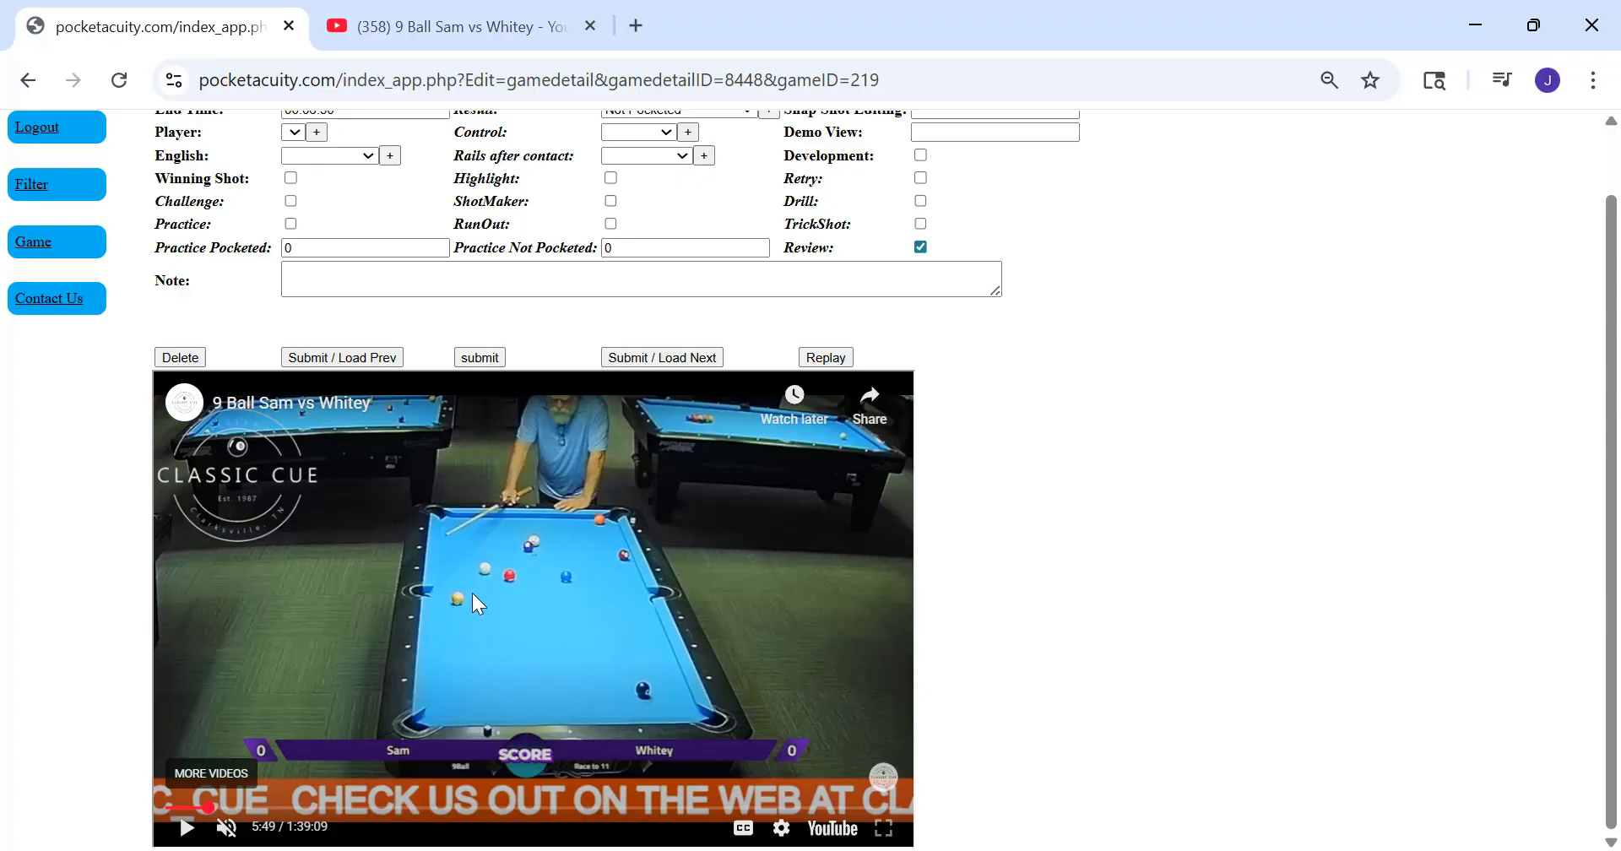
Look over the segment's Note, Practice Pocketed, Practice Not Pocketed and Object Distance fields and the available Concept options
{"action": "scroll", "coordinate": [472, 592], "scroll_direction": "up", "scroll_amount": 1}
{"action": "left_click", "coordinate": [461, 357]}
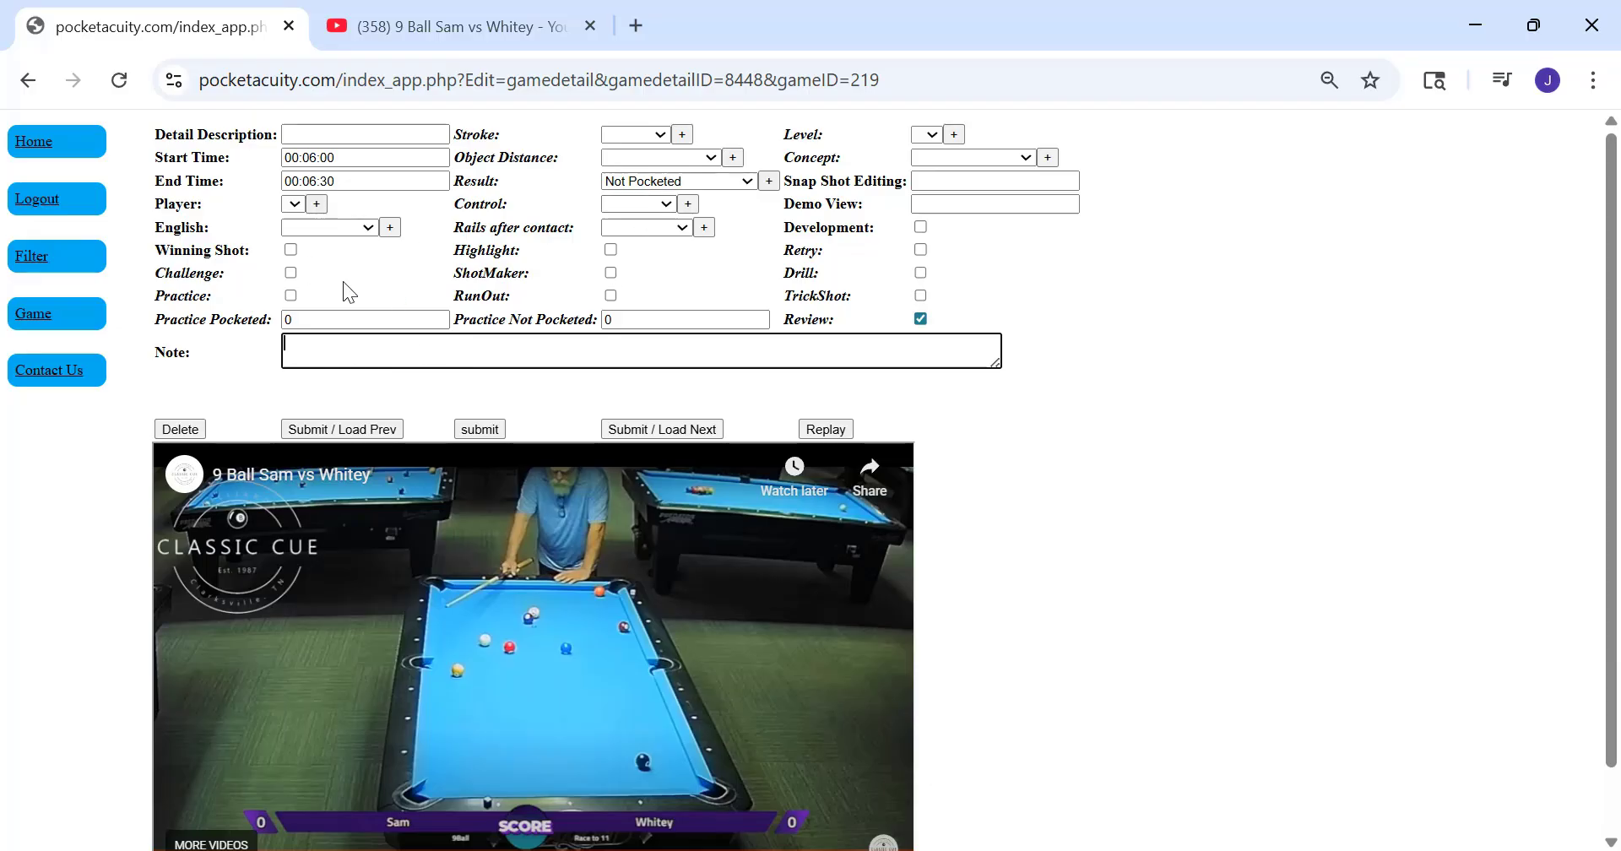
{"action": "left_click", "coordinate": [340, 311]}
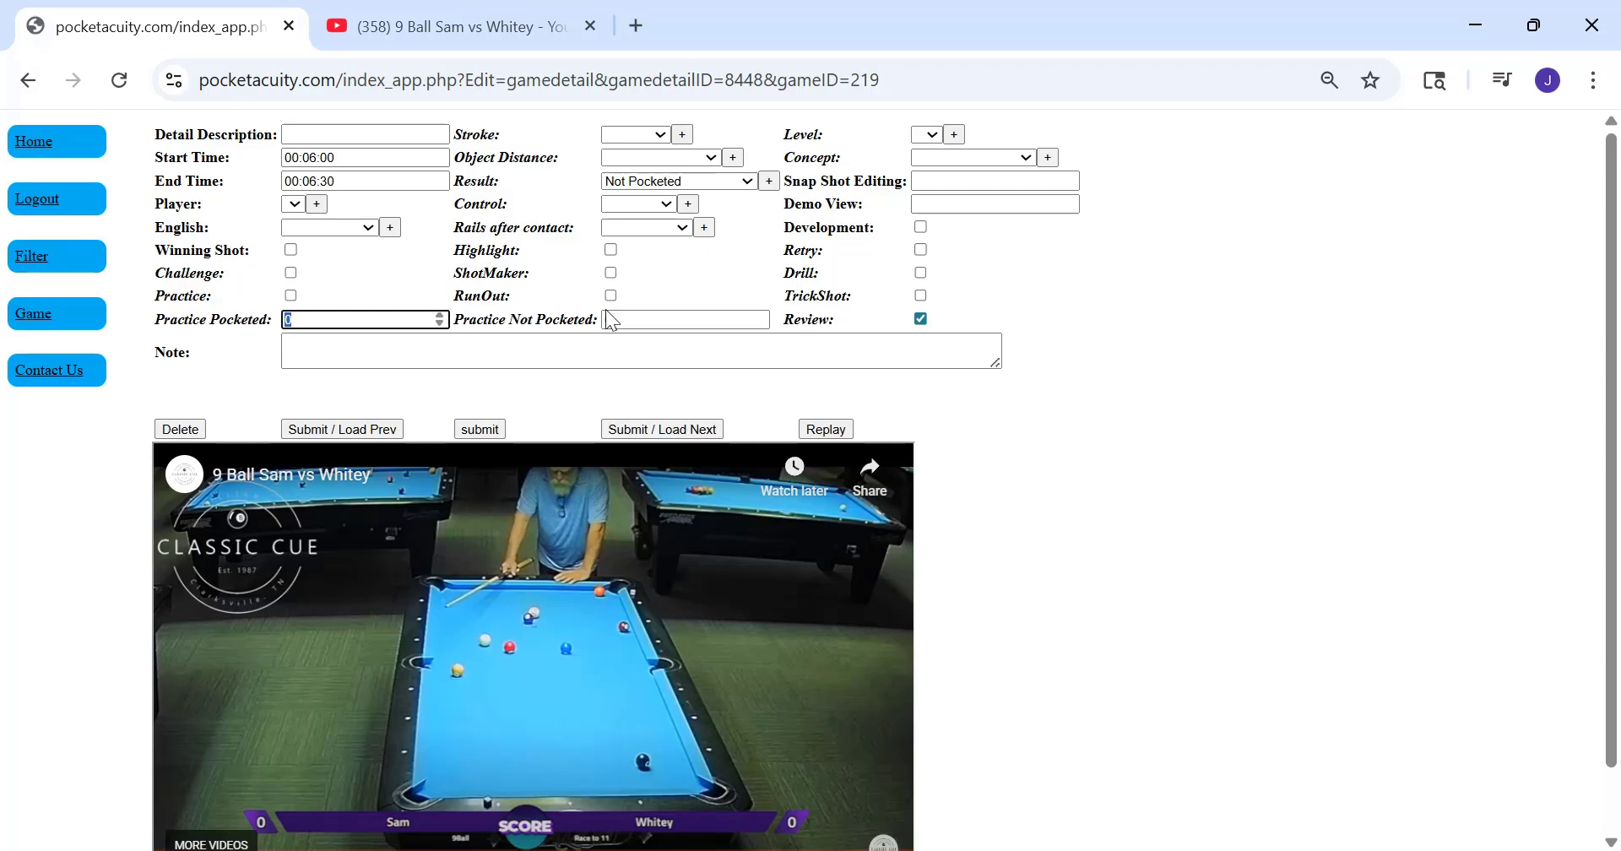
{"action": "key", "text": "Tab"}
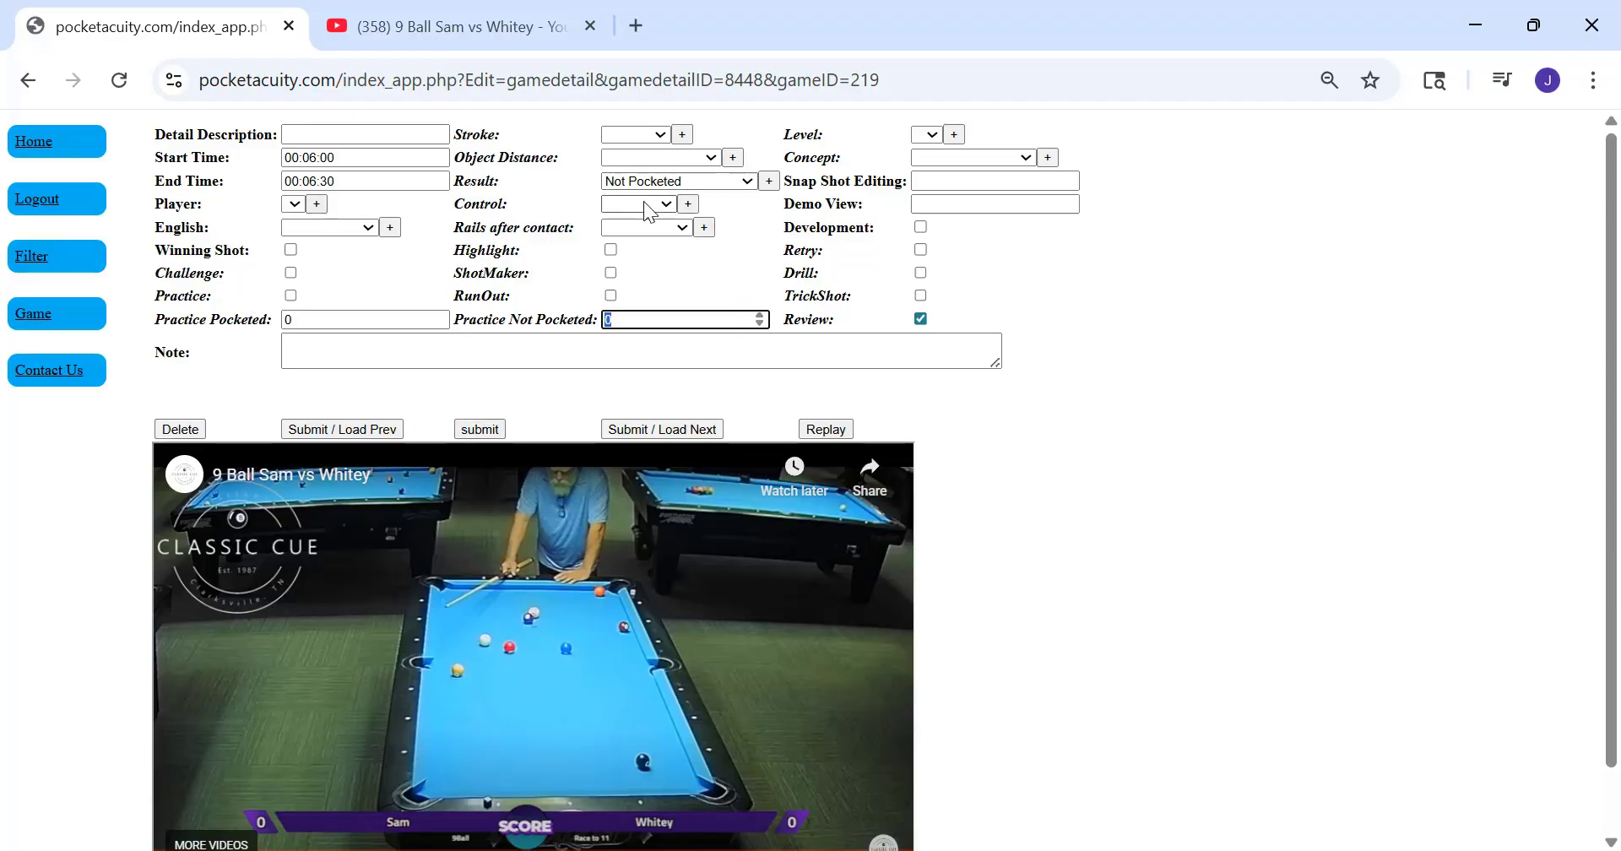
{"action": "left_click", "coordinate": [711, 158]}
{"action": "left_click", "coordinate": [712, 155]}
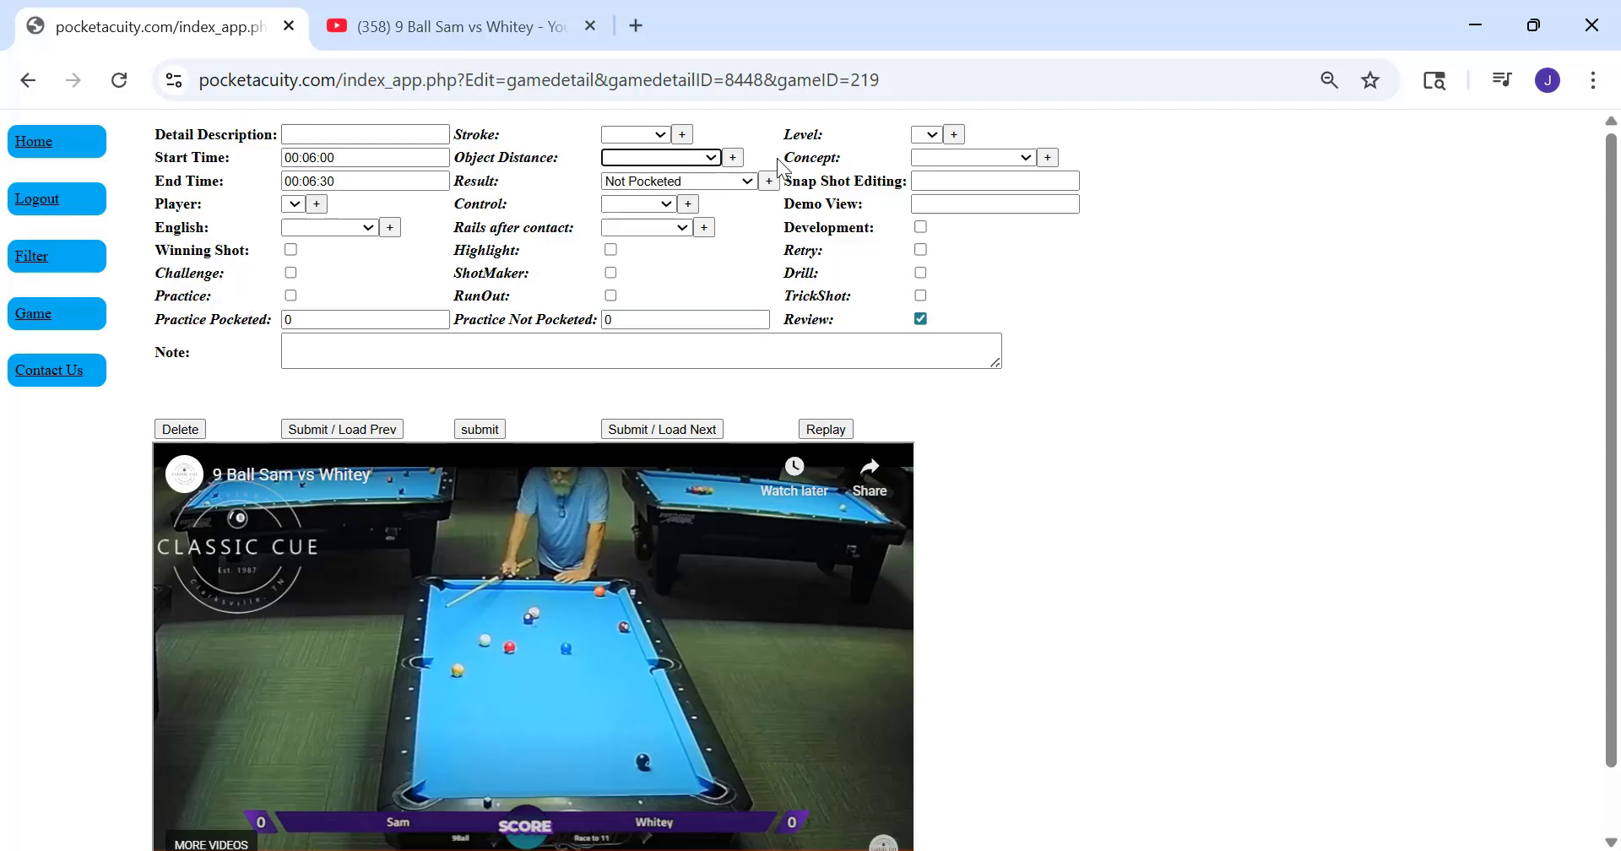
{"action": "left_click", "coordinate": [1026, 158]}
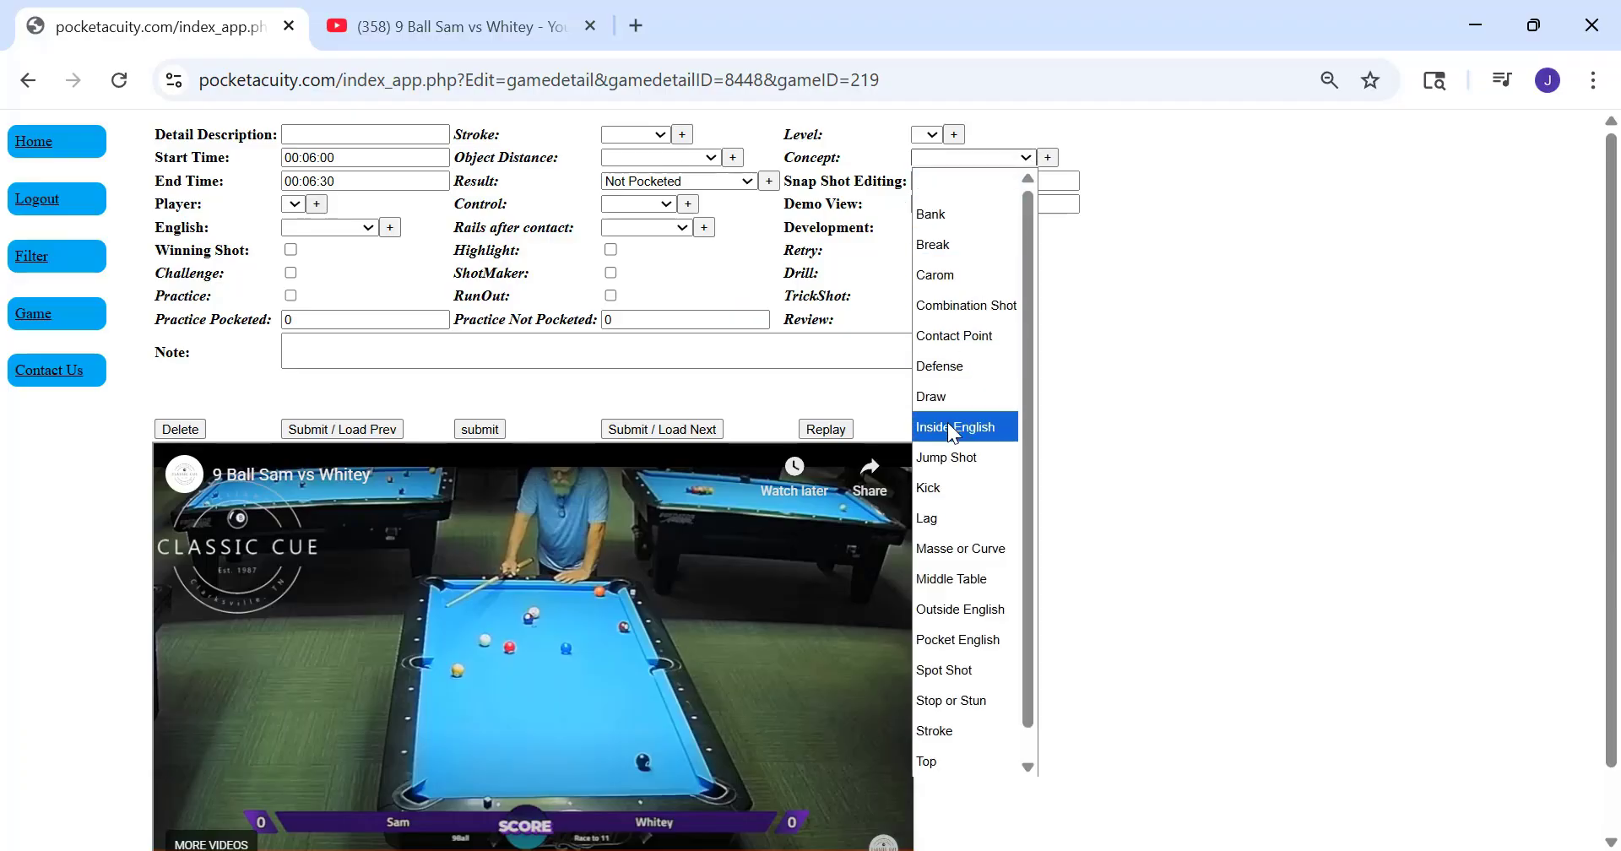
{"action": "left_click", "coordinate": [1340, 250]}
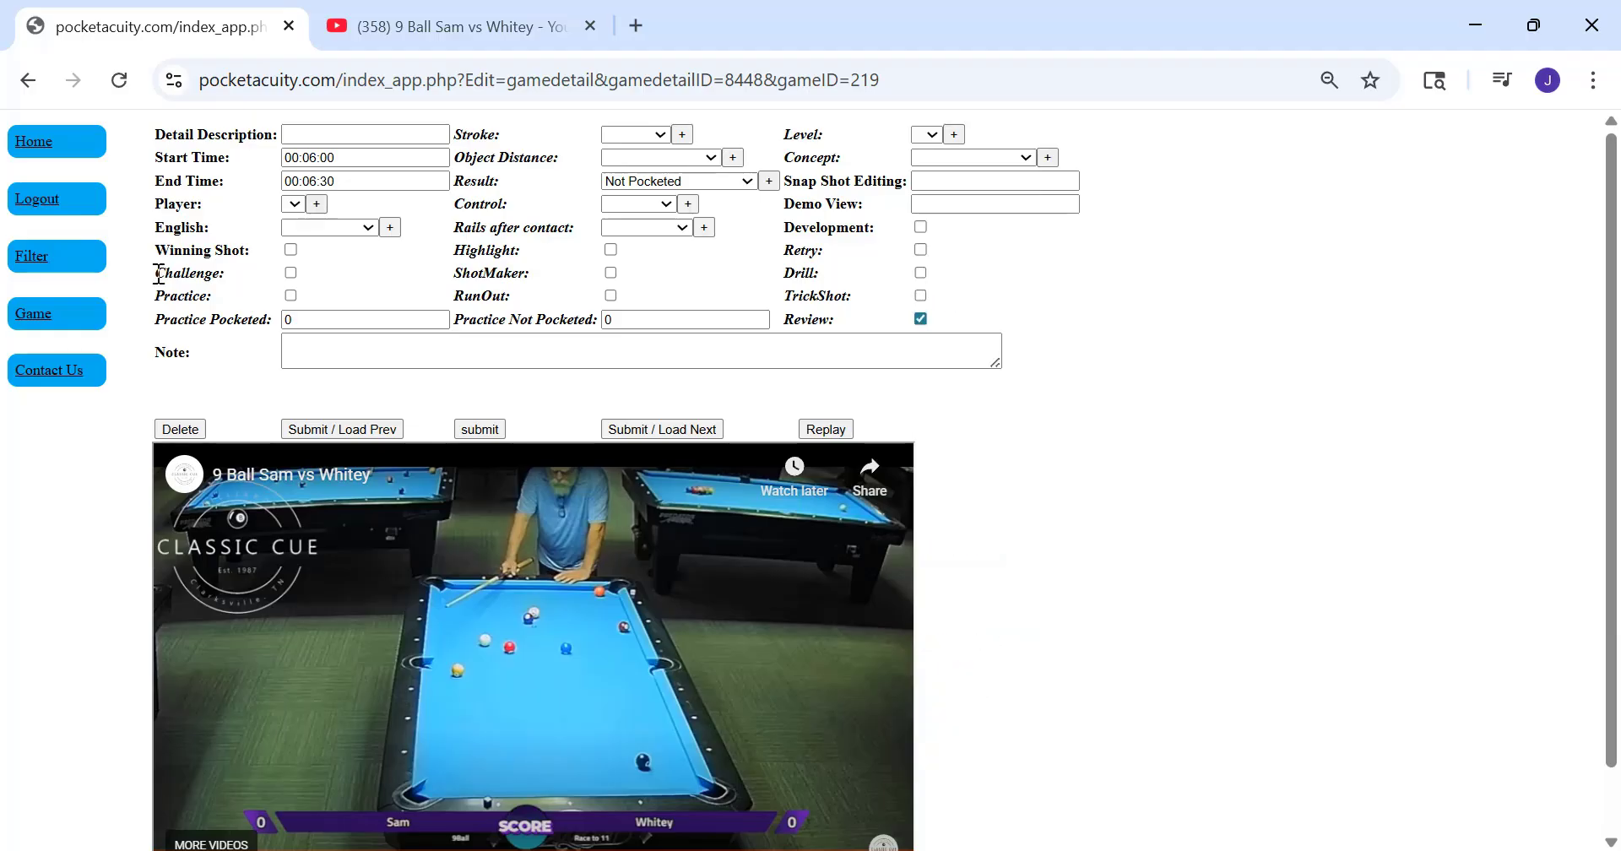
Submit the 00:06:00 segment and review the recorded results in the game's shot table
{"action": "left_click", "coordinate": [478, 428]}
{"action": "scroll", "coordinate": [920, 523], "scroll_direction": "down", "scroll_amount": 8}
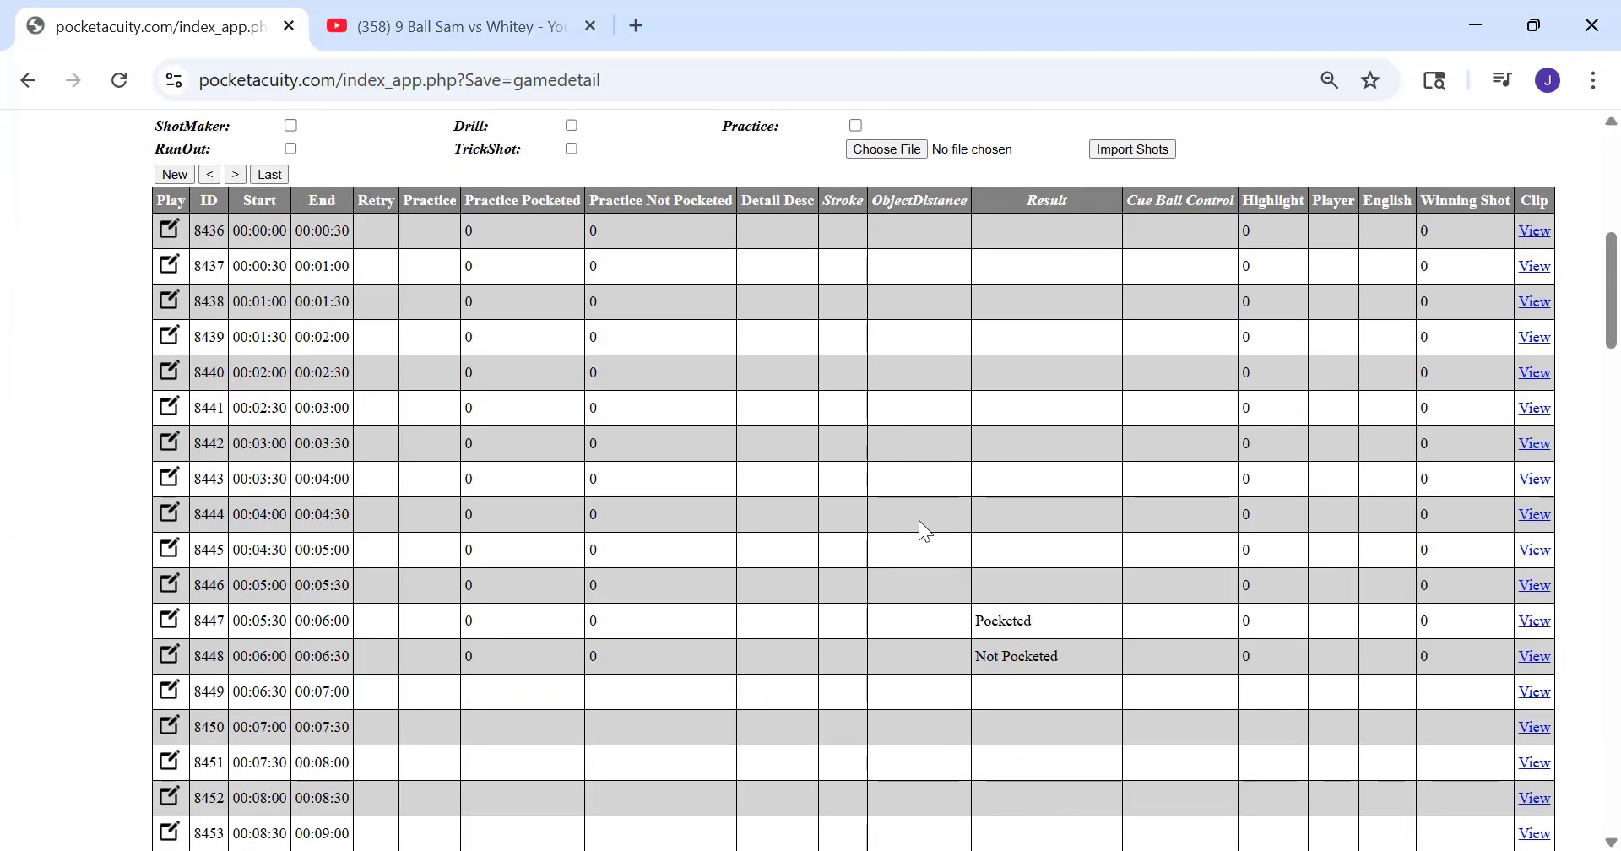
{"action": "scroll", "coordinate": [756, 439], "scroll_direction": "down", "scroll_amount": 8}
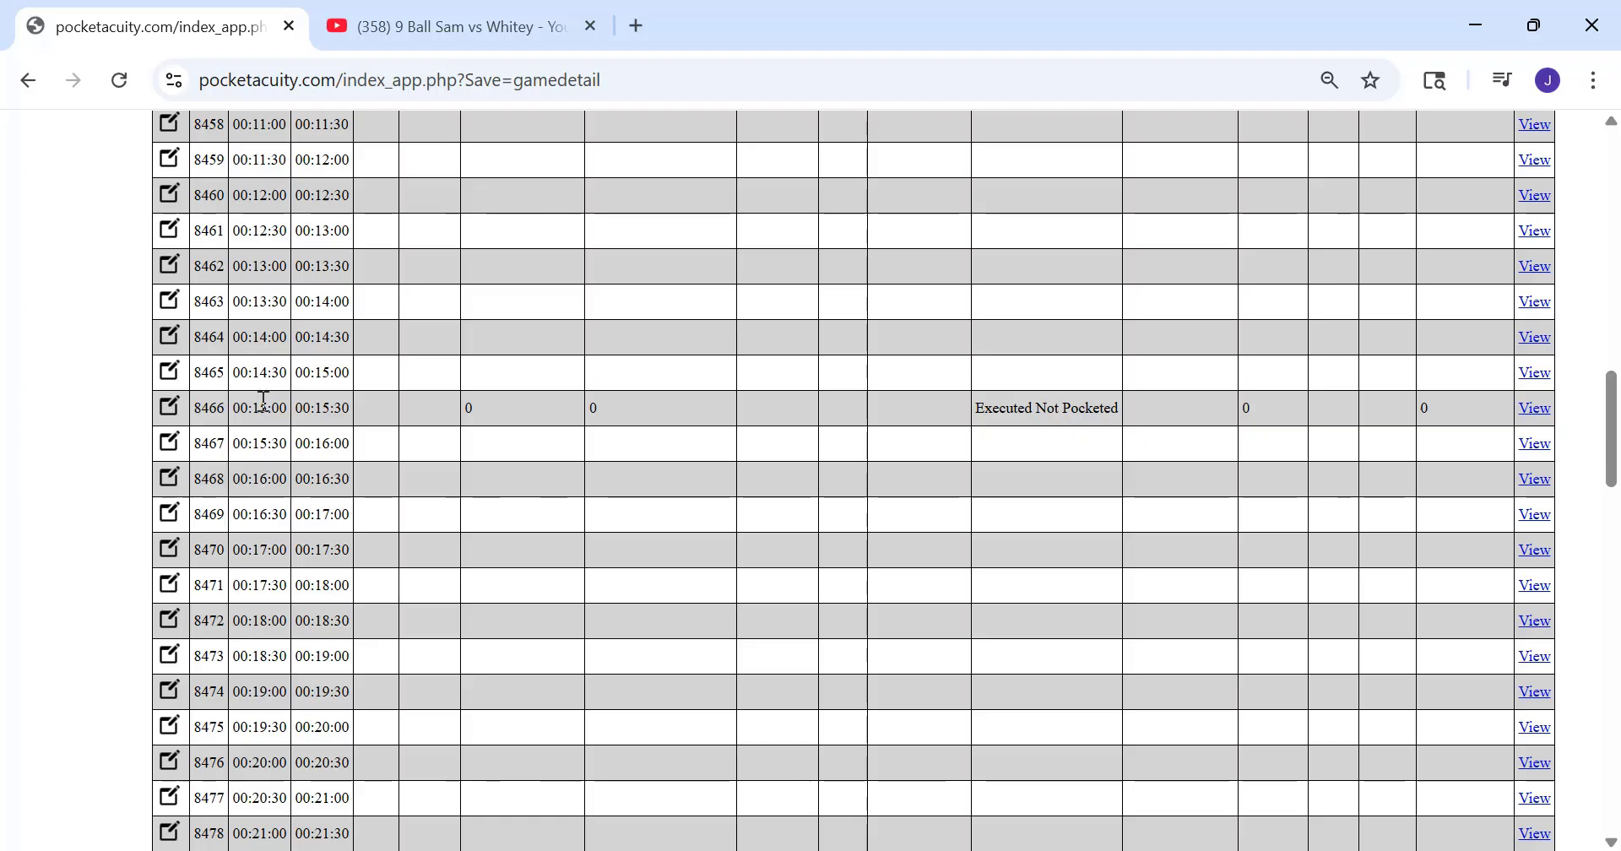
Look through the recorded results in the shot table and open the 00:26:00 segment that has a detail description
{"action": "scroll", "coordinate": [340, 531], "scroll_direction": "down", "scroll_amount": 8}
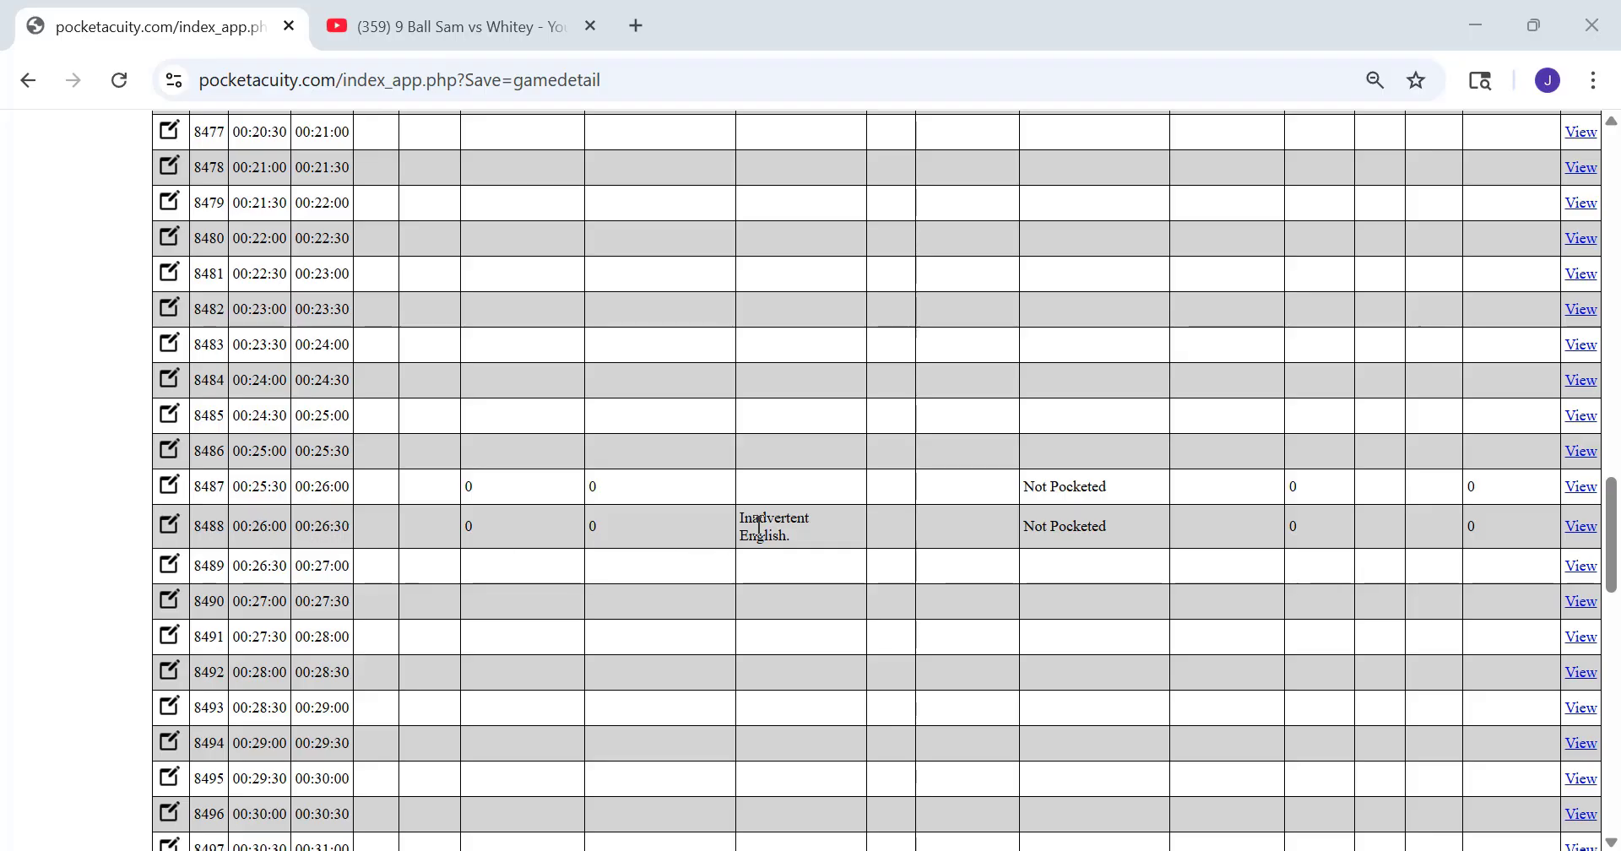
{"action": "left_click_drag", "start_coordinate": [831, 531], "coordinate": [758, 515]}
{"action": "scroll", "coordinate": [761, 488], "scroll_direction": "up", "scroll_amount": 20}
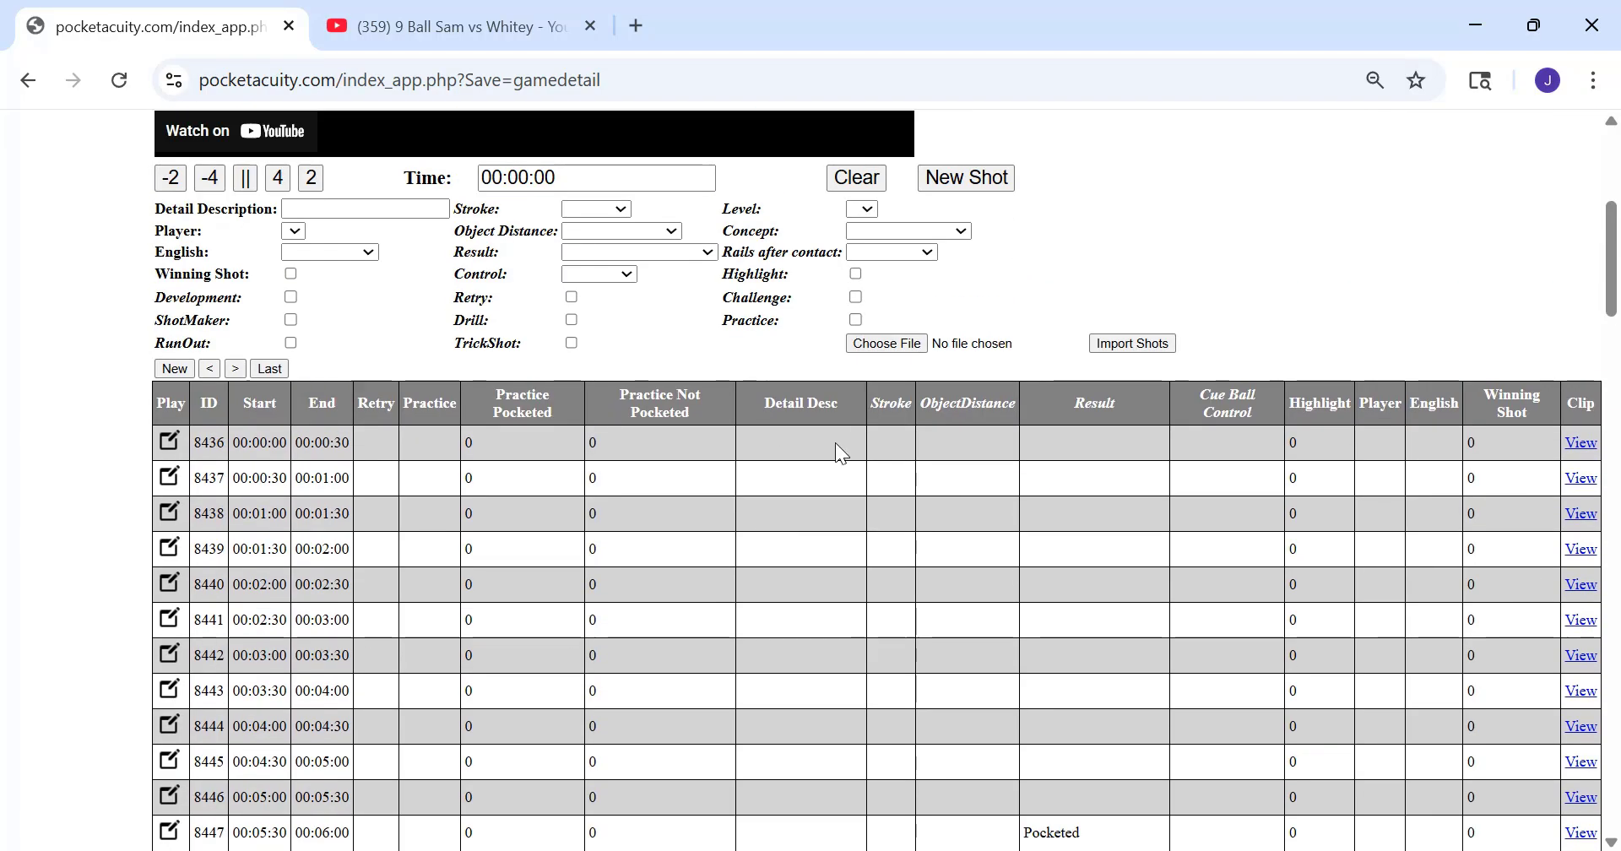
{"action": "scroll", "coordinate": [803, 416], "scroll_direction": "down", "scroll_amount": 17}
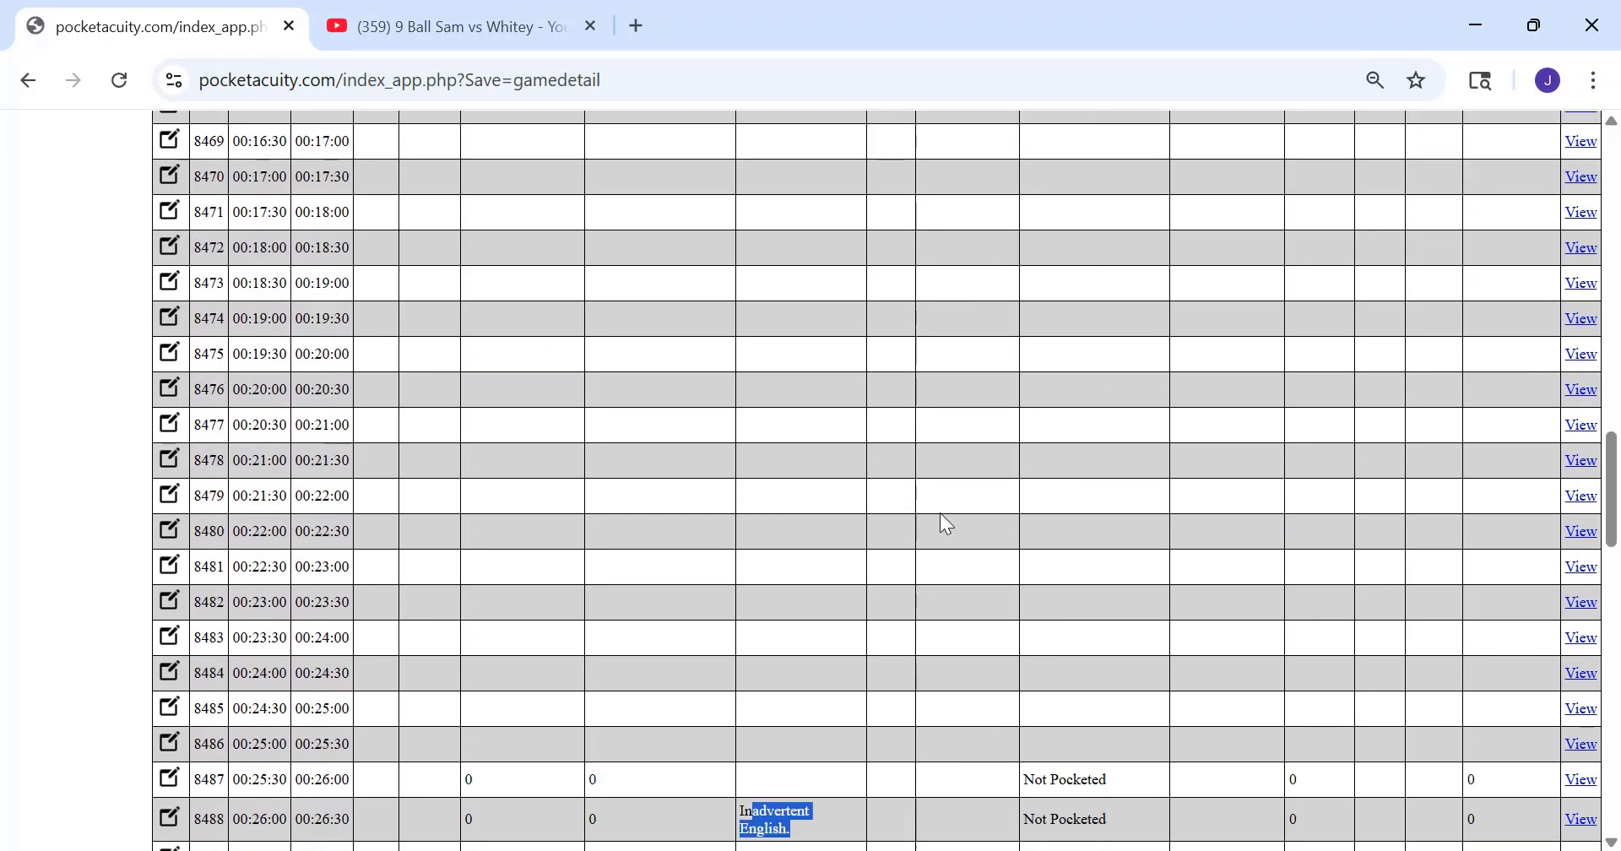
{"action": "scroll", "coordinate": [941, 516], "scroll_direction": "down", "scroll_amount": 3}
{"action": "left_click", "coordinate": [1081, 580]}
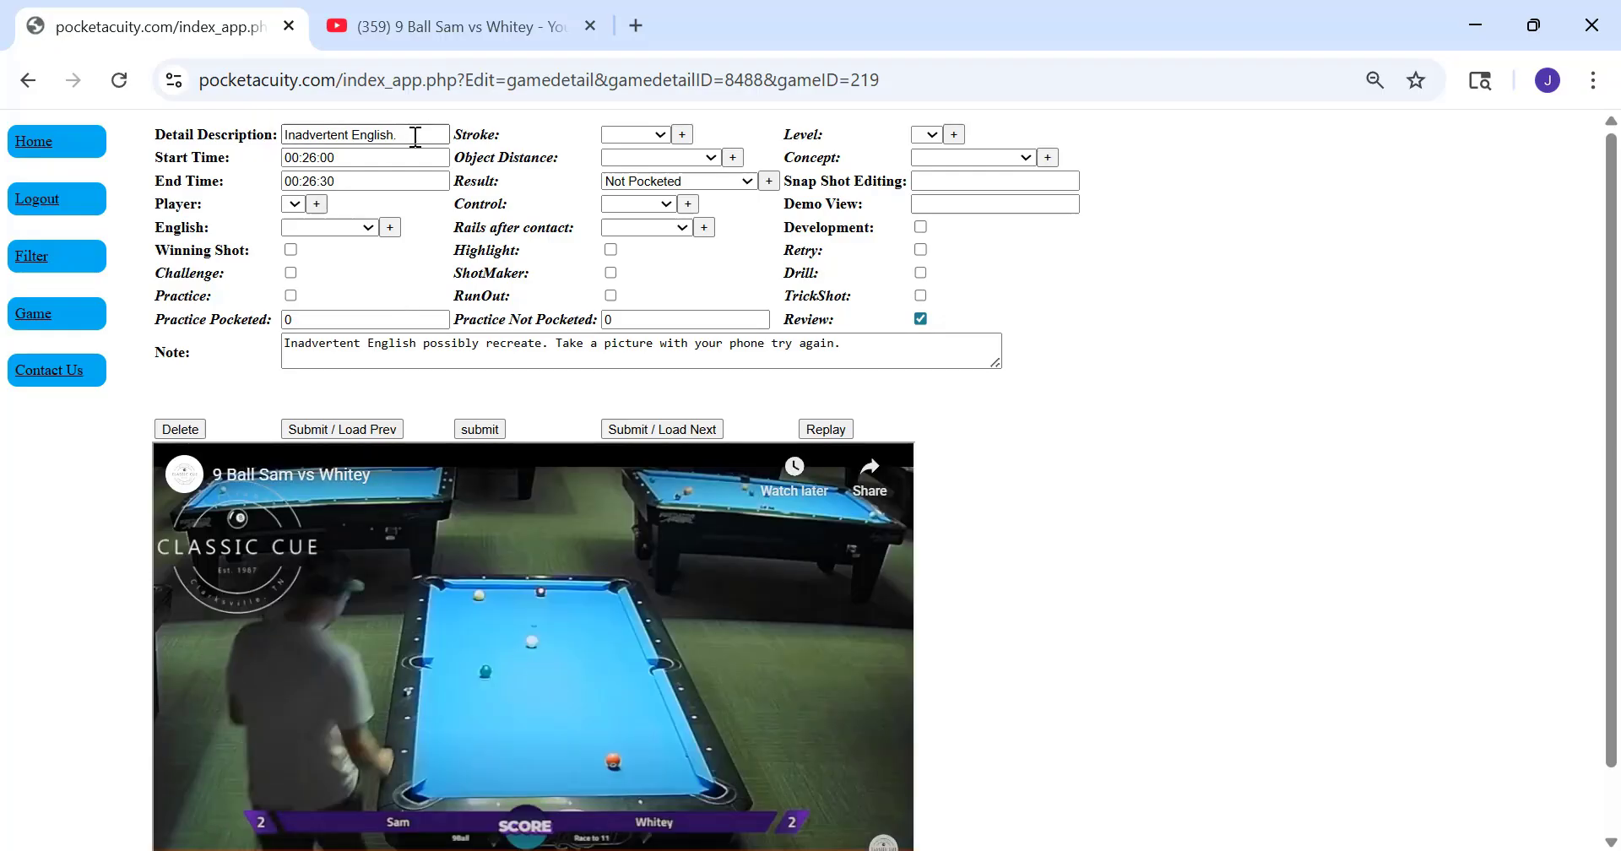
Read the 00:26:00 segment's Detail Description and Note, and submit the segment without changes
{"action": "triple_click", "coordinate": [416, 136]}
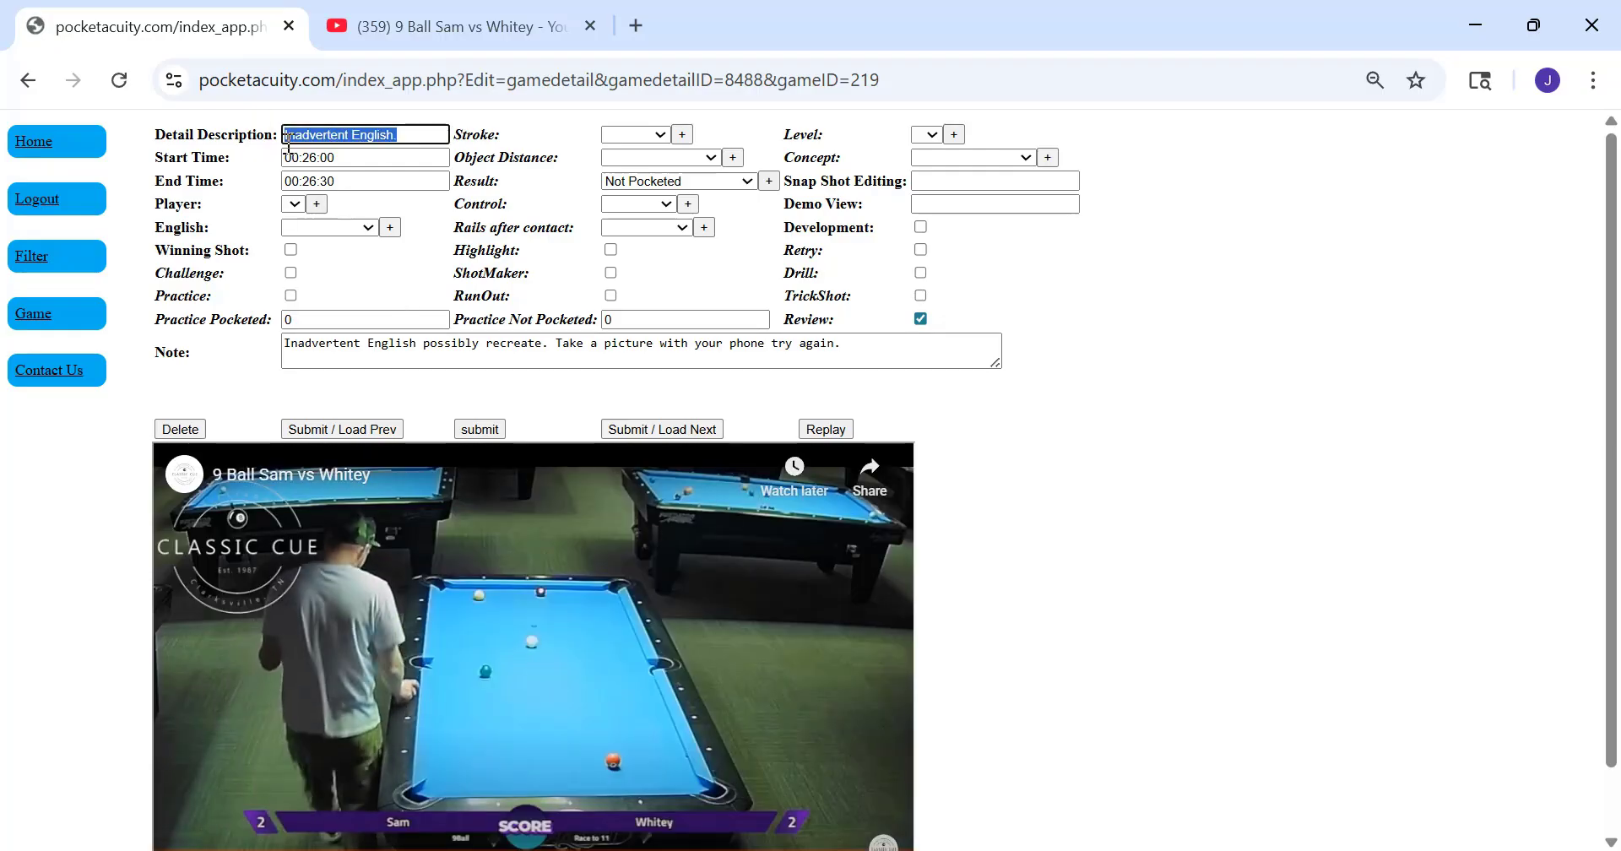
{"action": "left_click", "coordinate": [412, 137]}
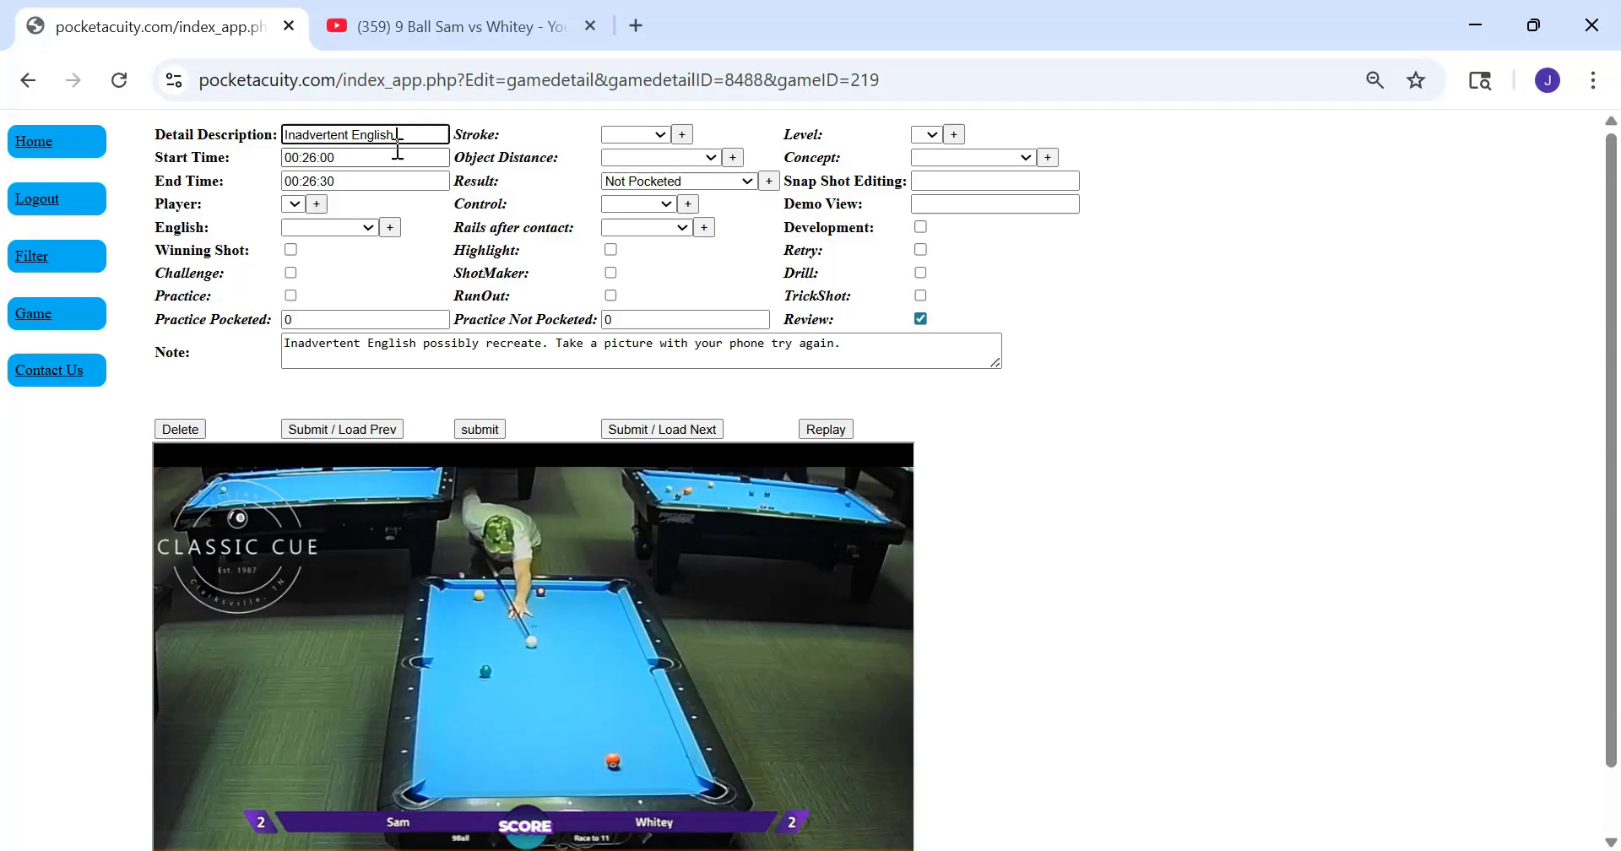
{"action": "left_click_drag", "start_coordinate": [870, 358], "coordinate": [283, 344]}
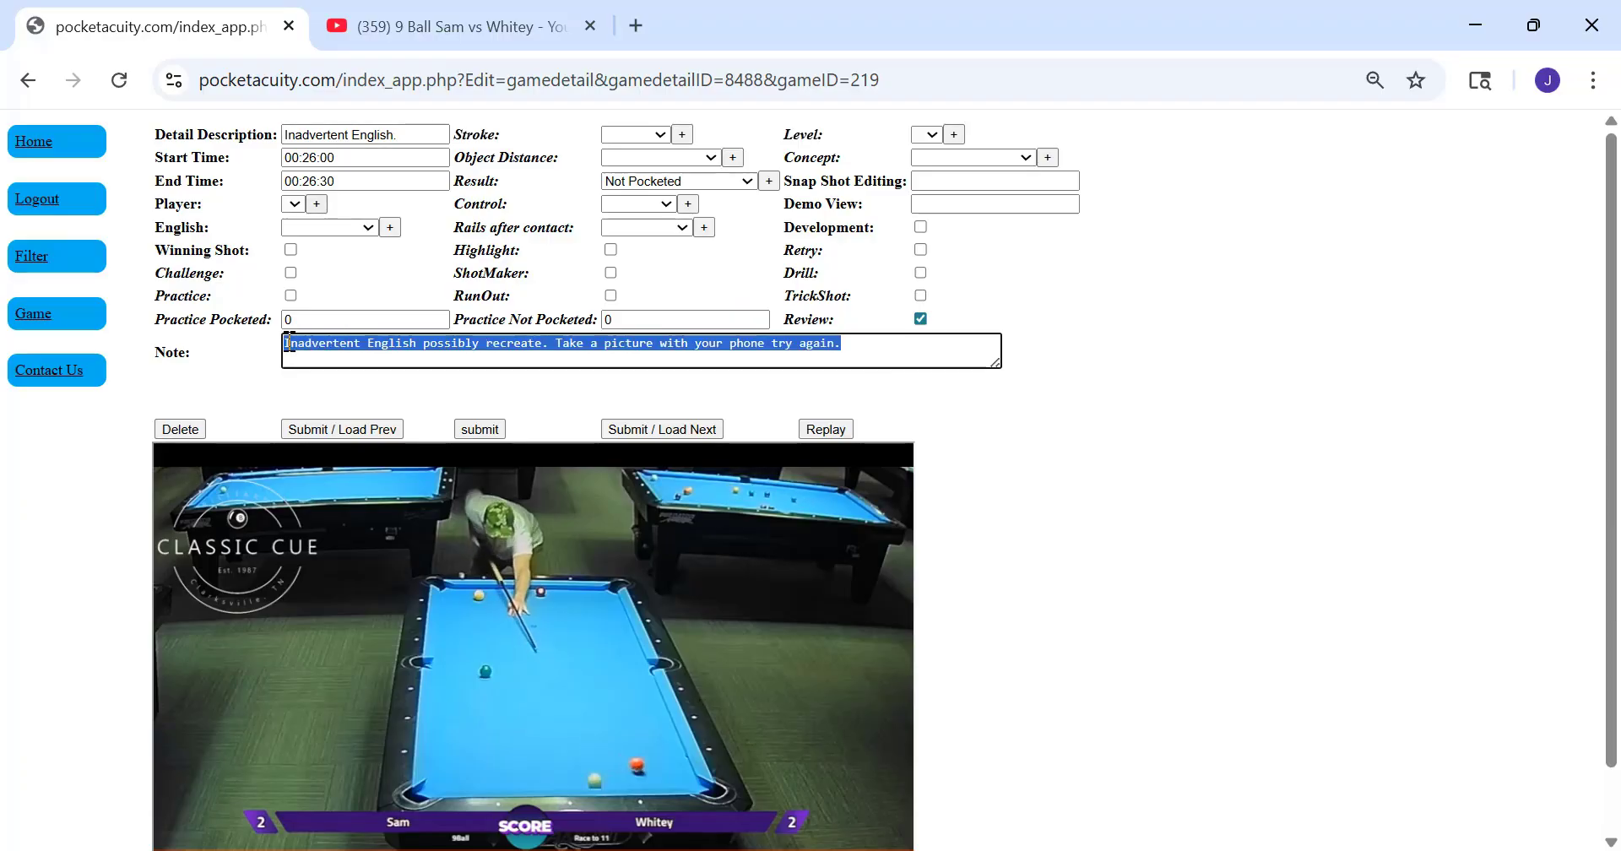
{"action": "left_click", "coordinate": [852, 348]}
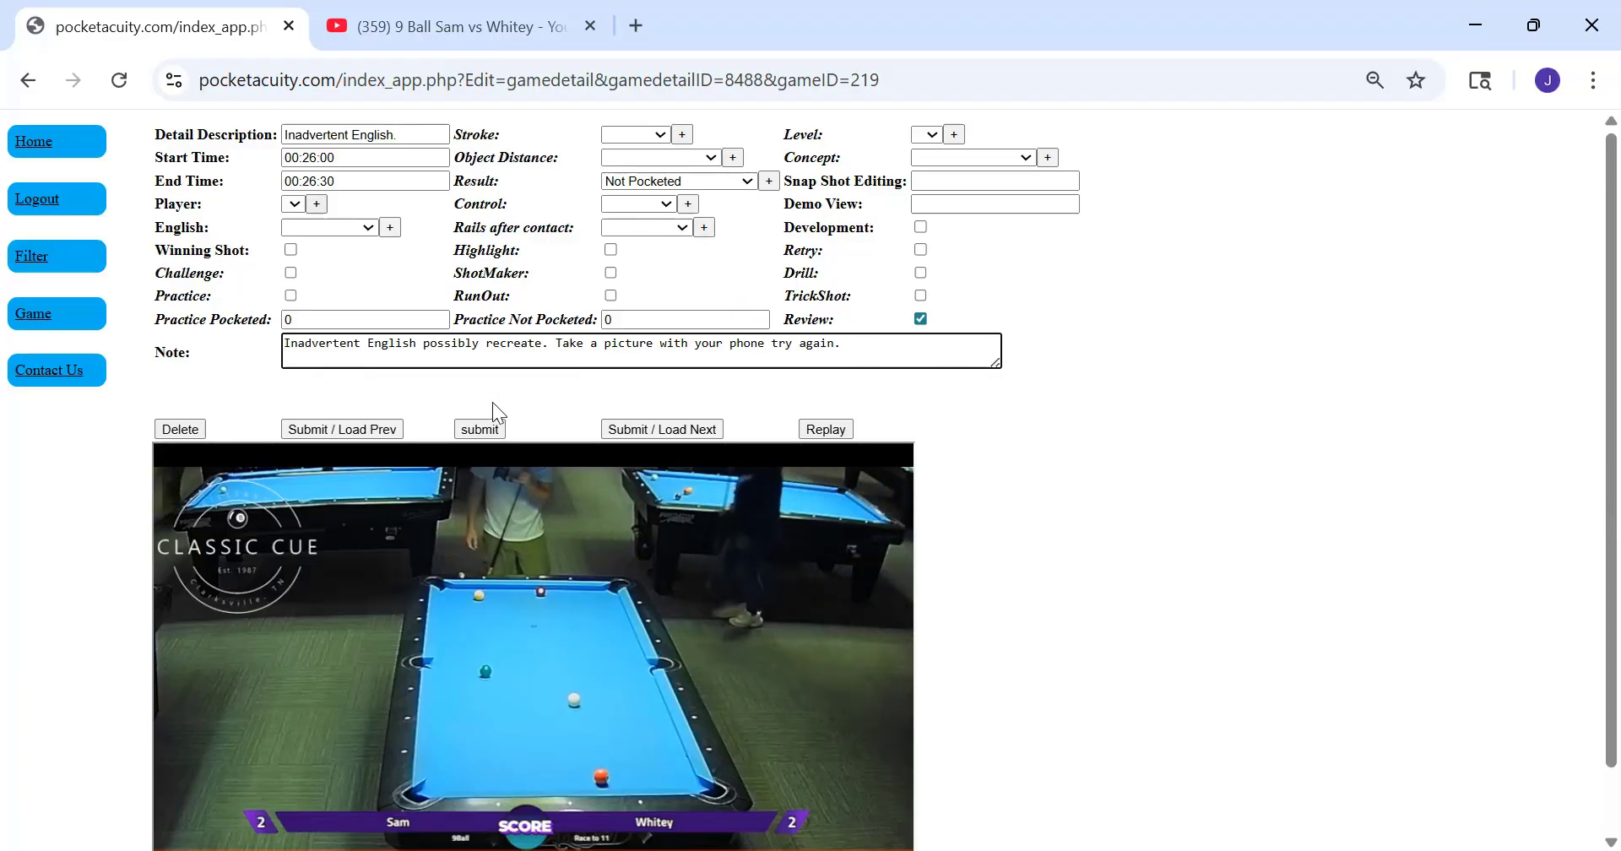
{"action": "left_click", "coordinate": [493, 427]}
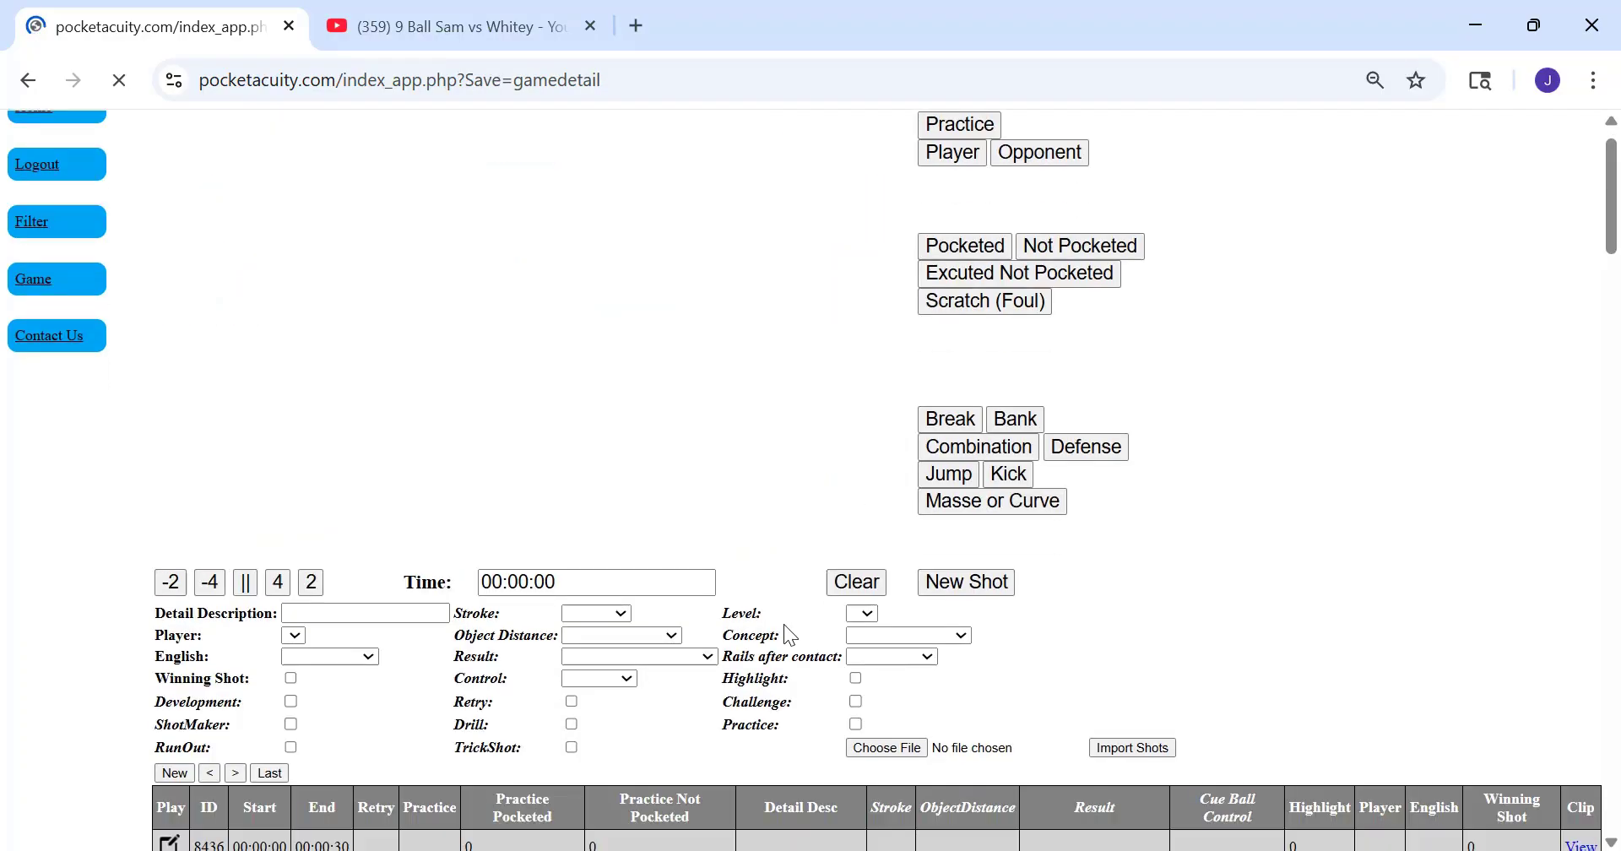
Reopen the 00:26:00 segment, append "Retry cut" to its Detail Description and submit it
{"action": "scroll", "coordinate": [788, 619], "scroll_direction": "down", "scroll_amount": 20}
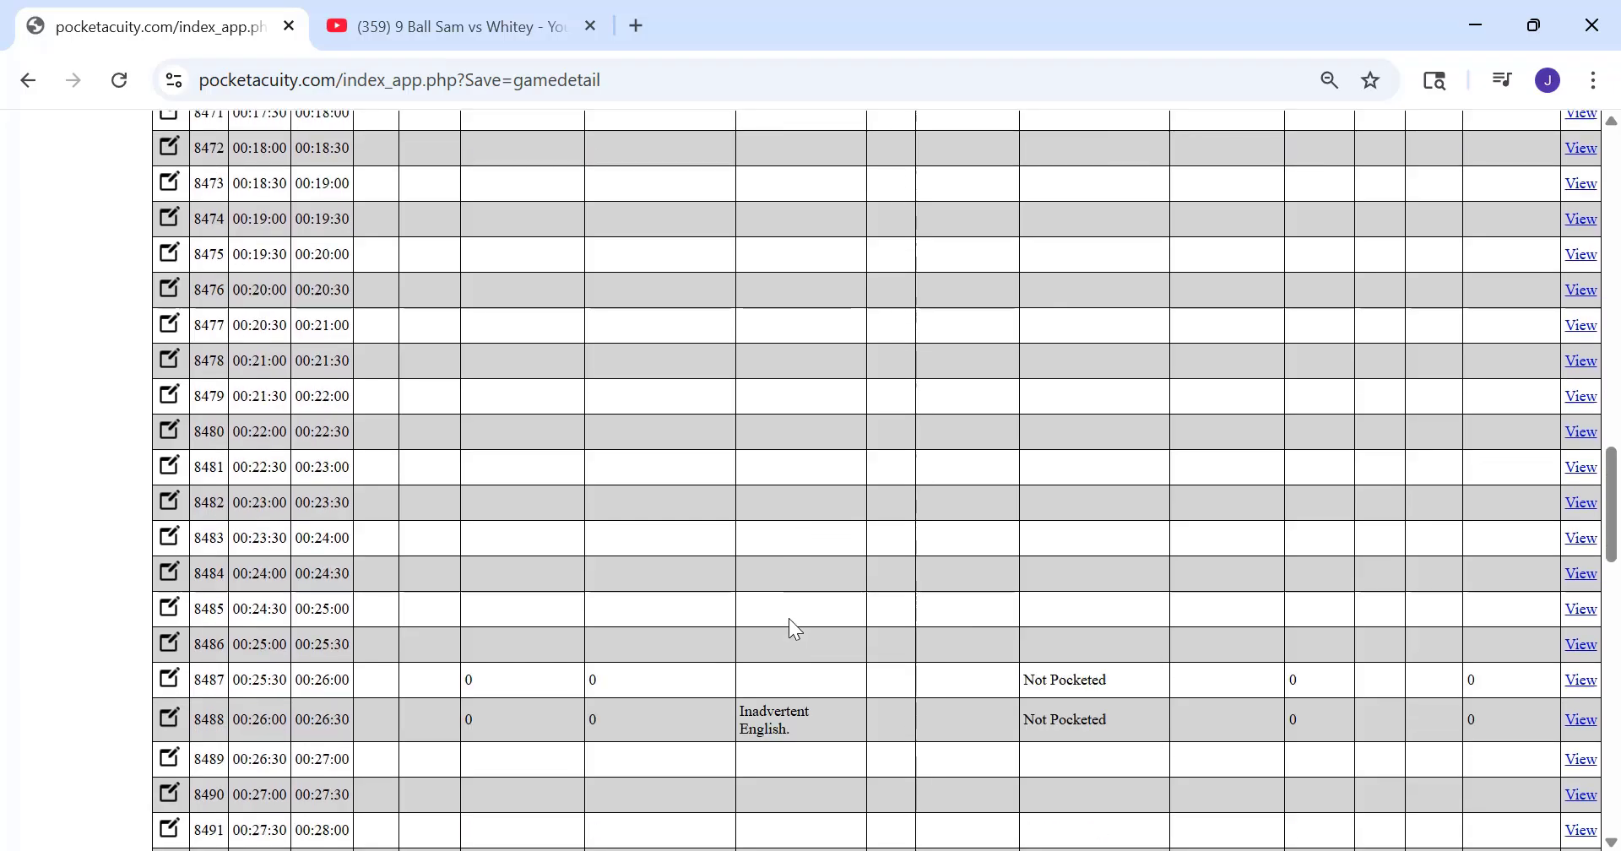
{"action": "scroll", "coordinate": [793, 629], "scroll_direction": "down", "scroll_amount": 3}
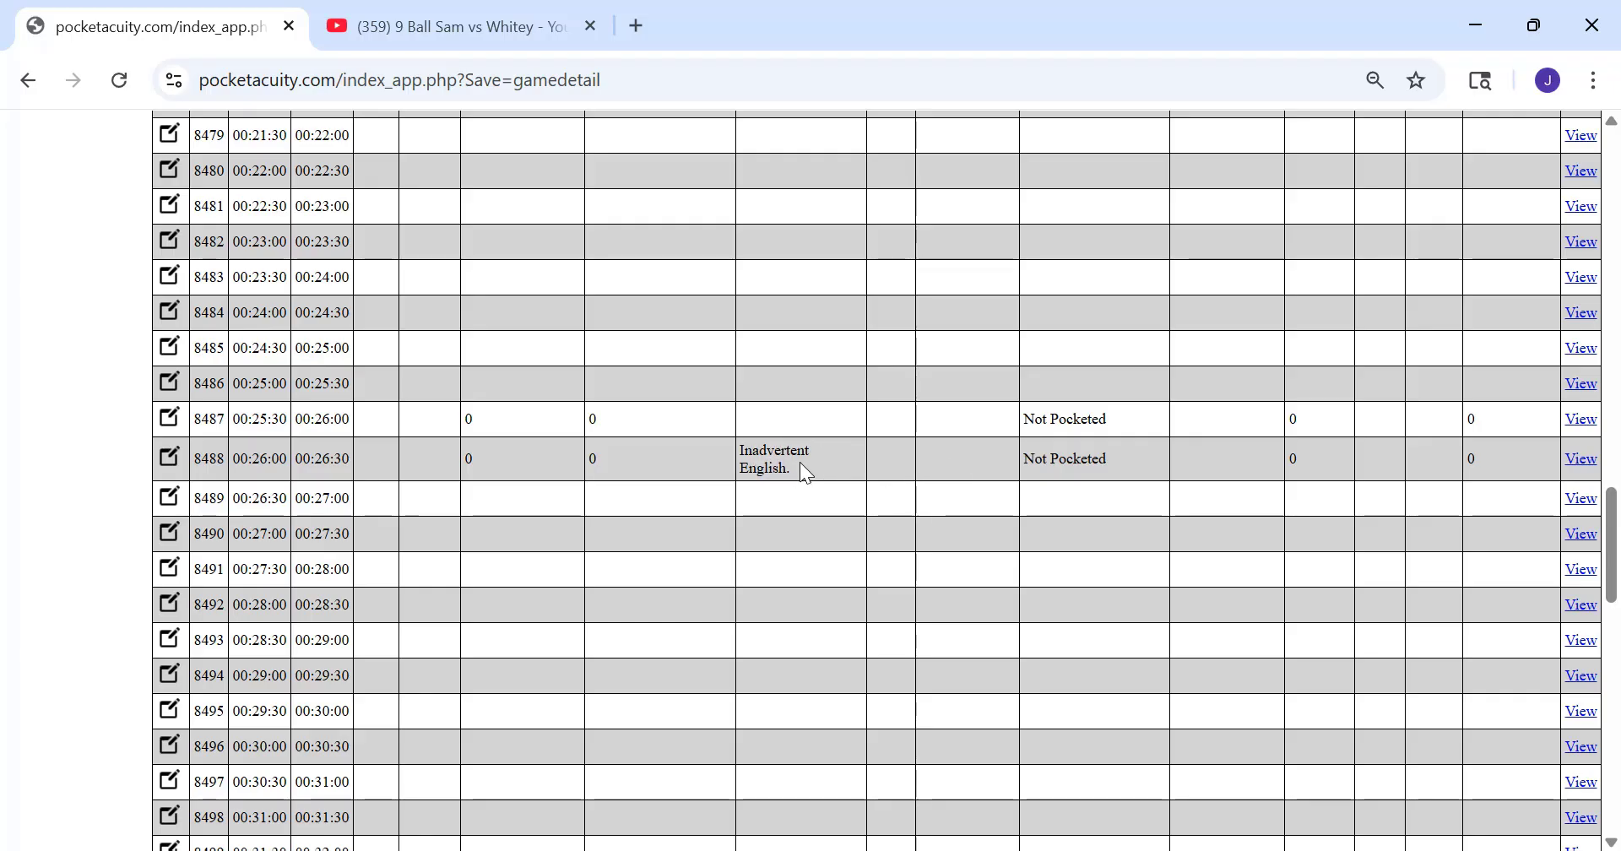
{"action": "double_click", "coordinate": [210, 457]}
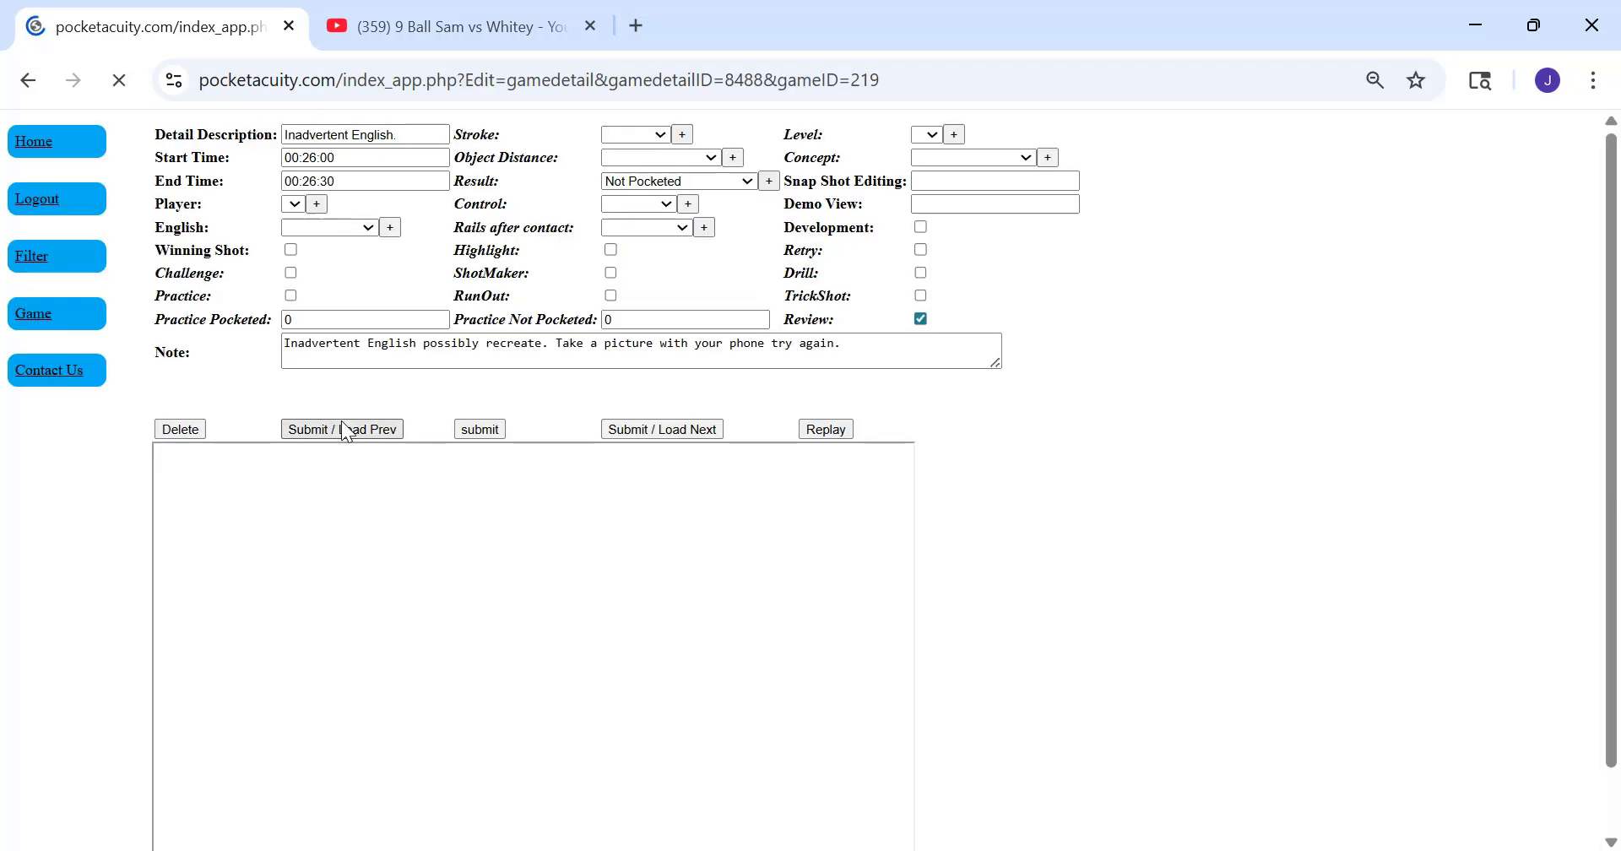
{"action": "left_click_drag", "start_coordinate": [912, 343], "coordinate": [290, 345]}
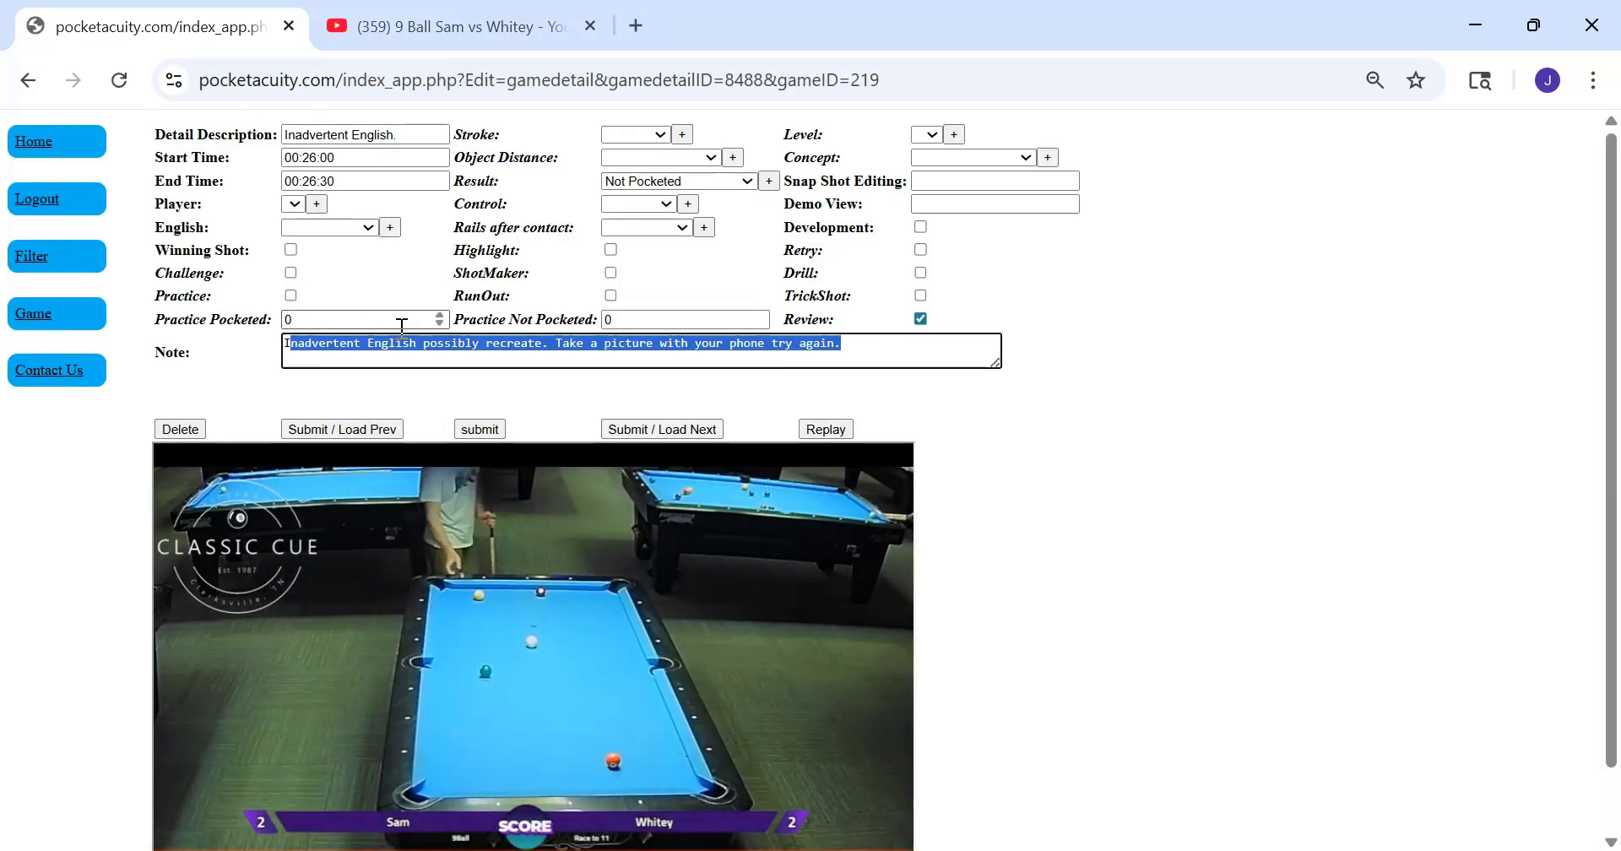
{"action": "left_click", "coordinate": [410, 133]}
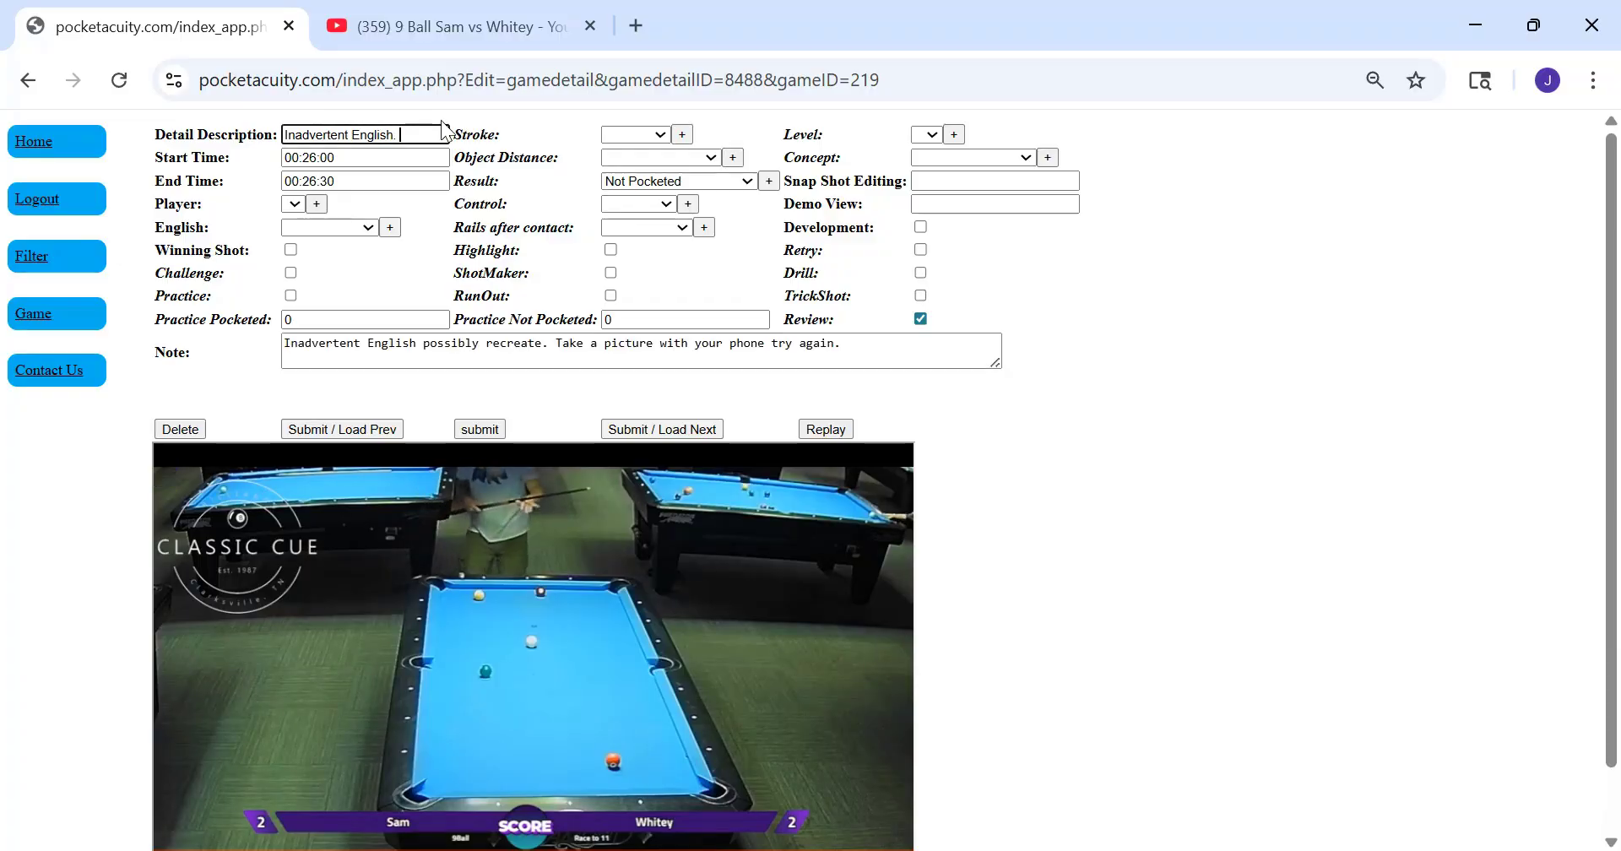
{"action": "type", "text": "Retry"}
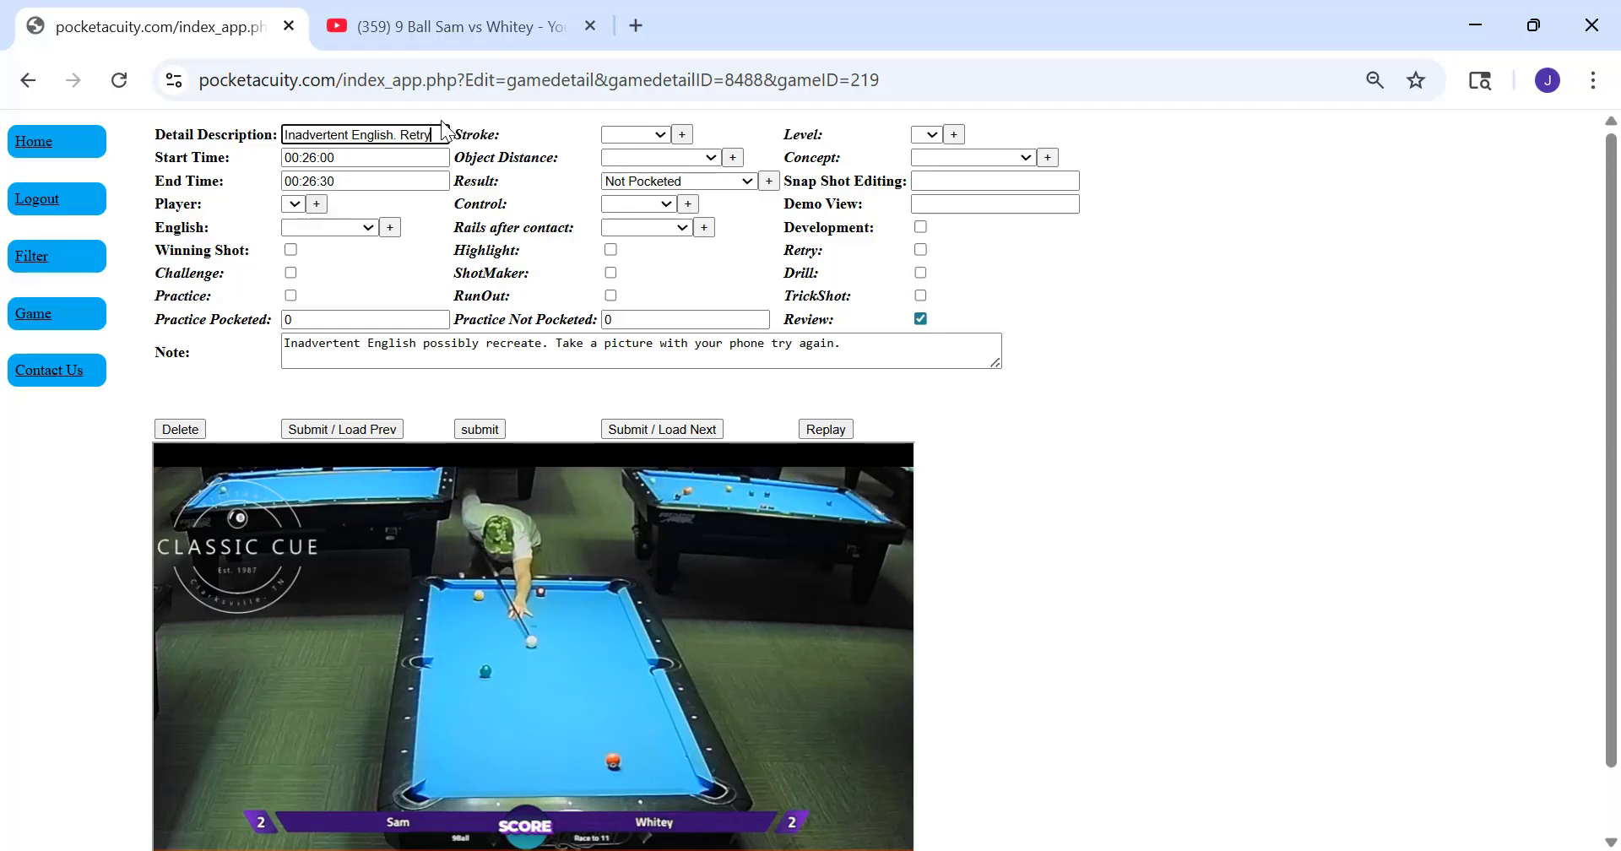
{"action": "type", "text": "d"}
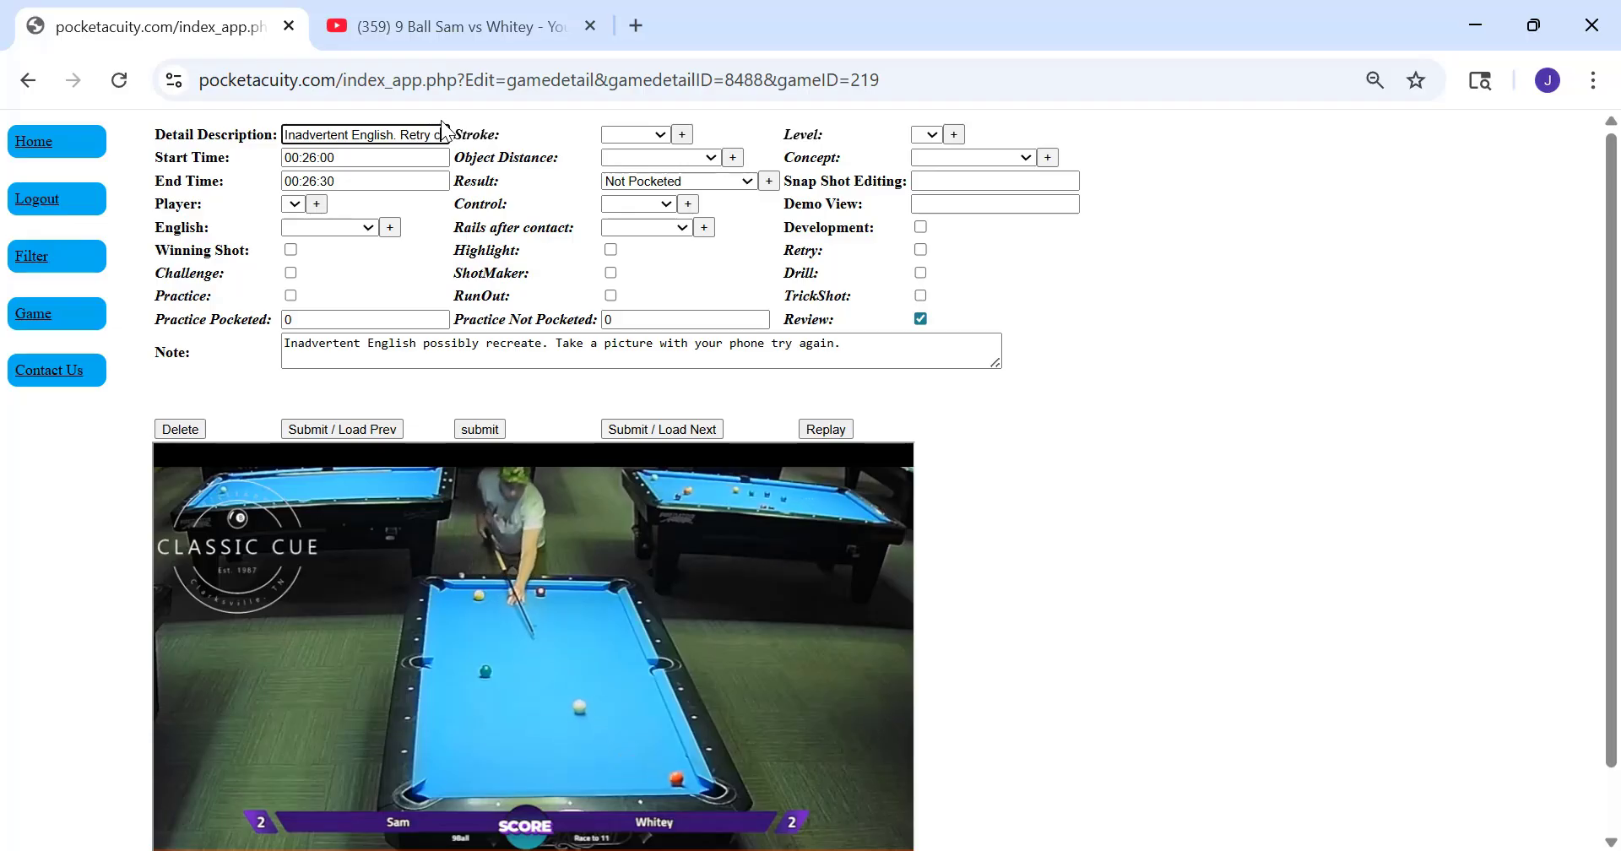
{"action": "type", "text": "ut"}
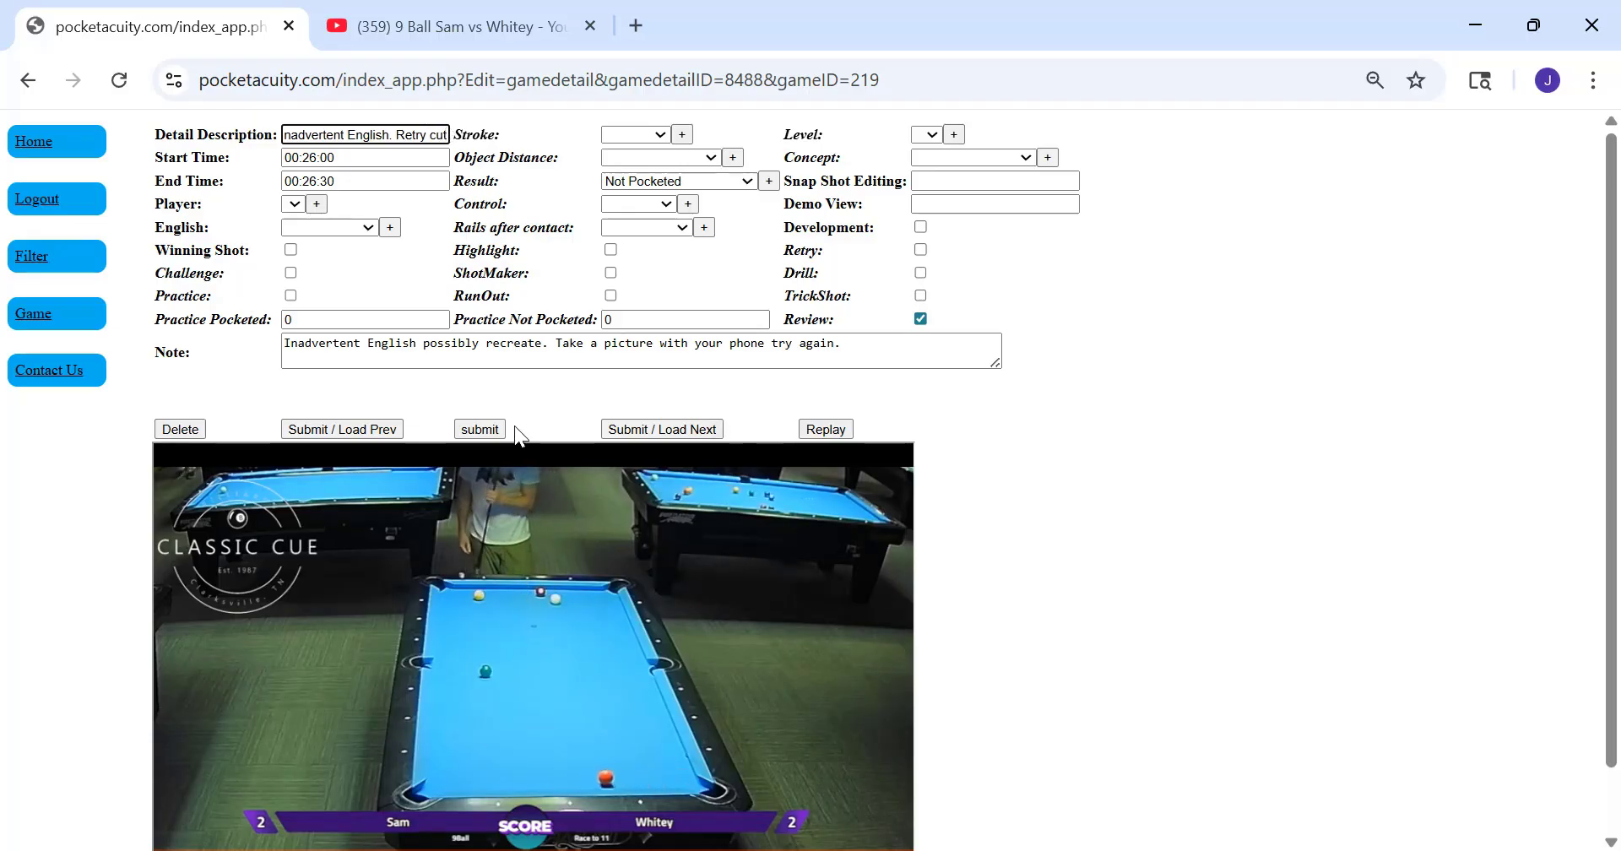
{"action": "left_click", "coordinate": [464, 429]}
Check the 00:26:00 segment's updated detail description in the shot table
{"action": "scroll", "coordinate": [550, 493], "scroll_direction": "down", "scroll_amount": 5}
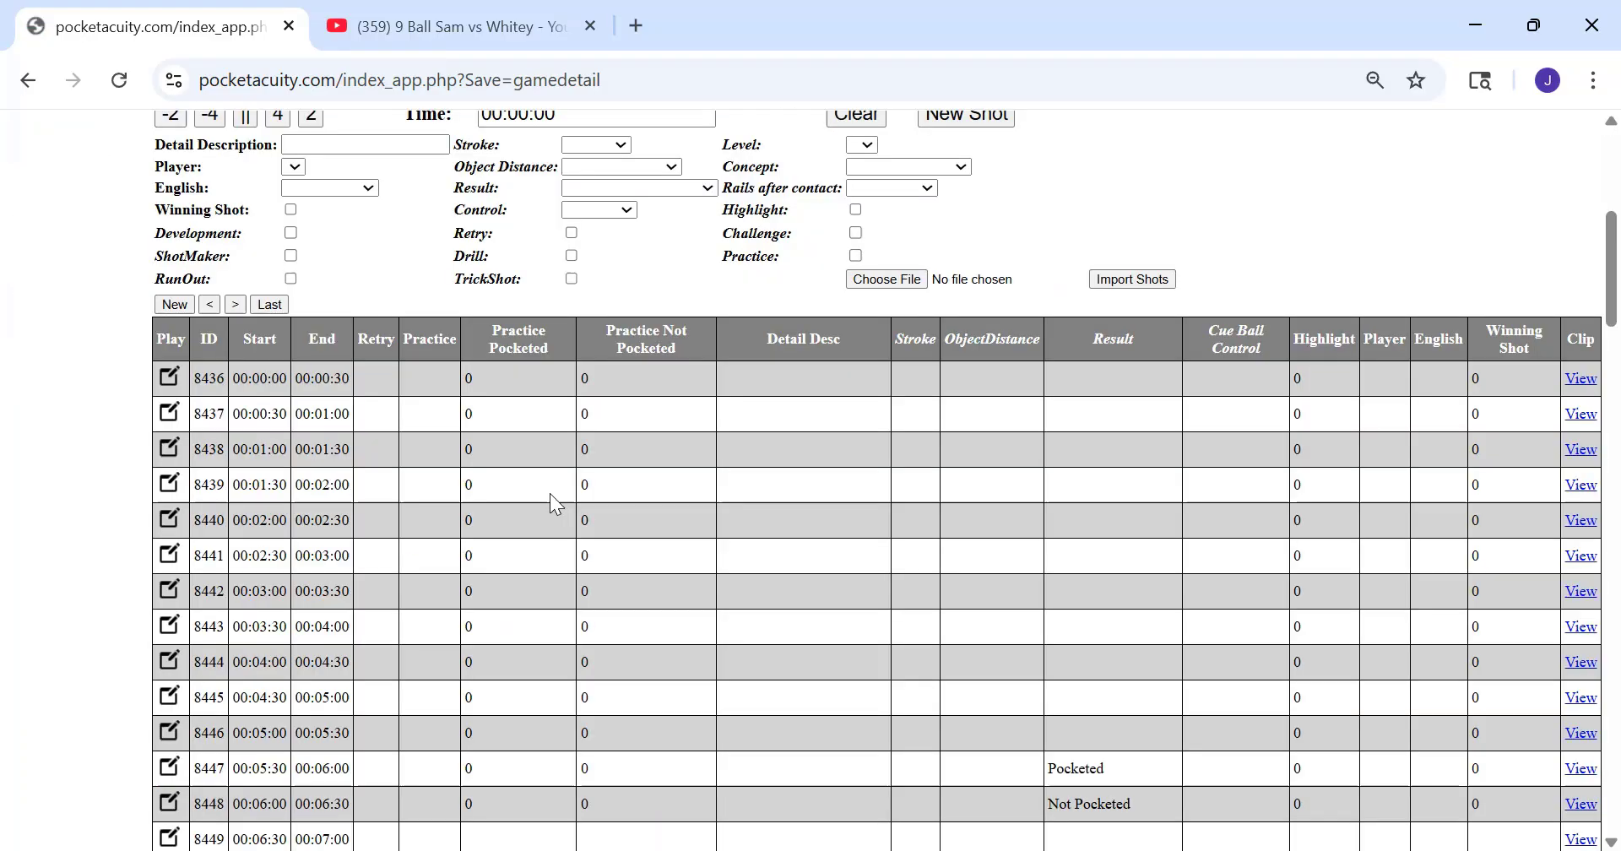
{"action": "scroll", "coordinate": [569, 498], "scroll_direction": "down", "scroll_amount": 15}
{"action": "scroll", "coordinate": [969, 443], "scroll_direction": "up", "scroll_amount": 3}
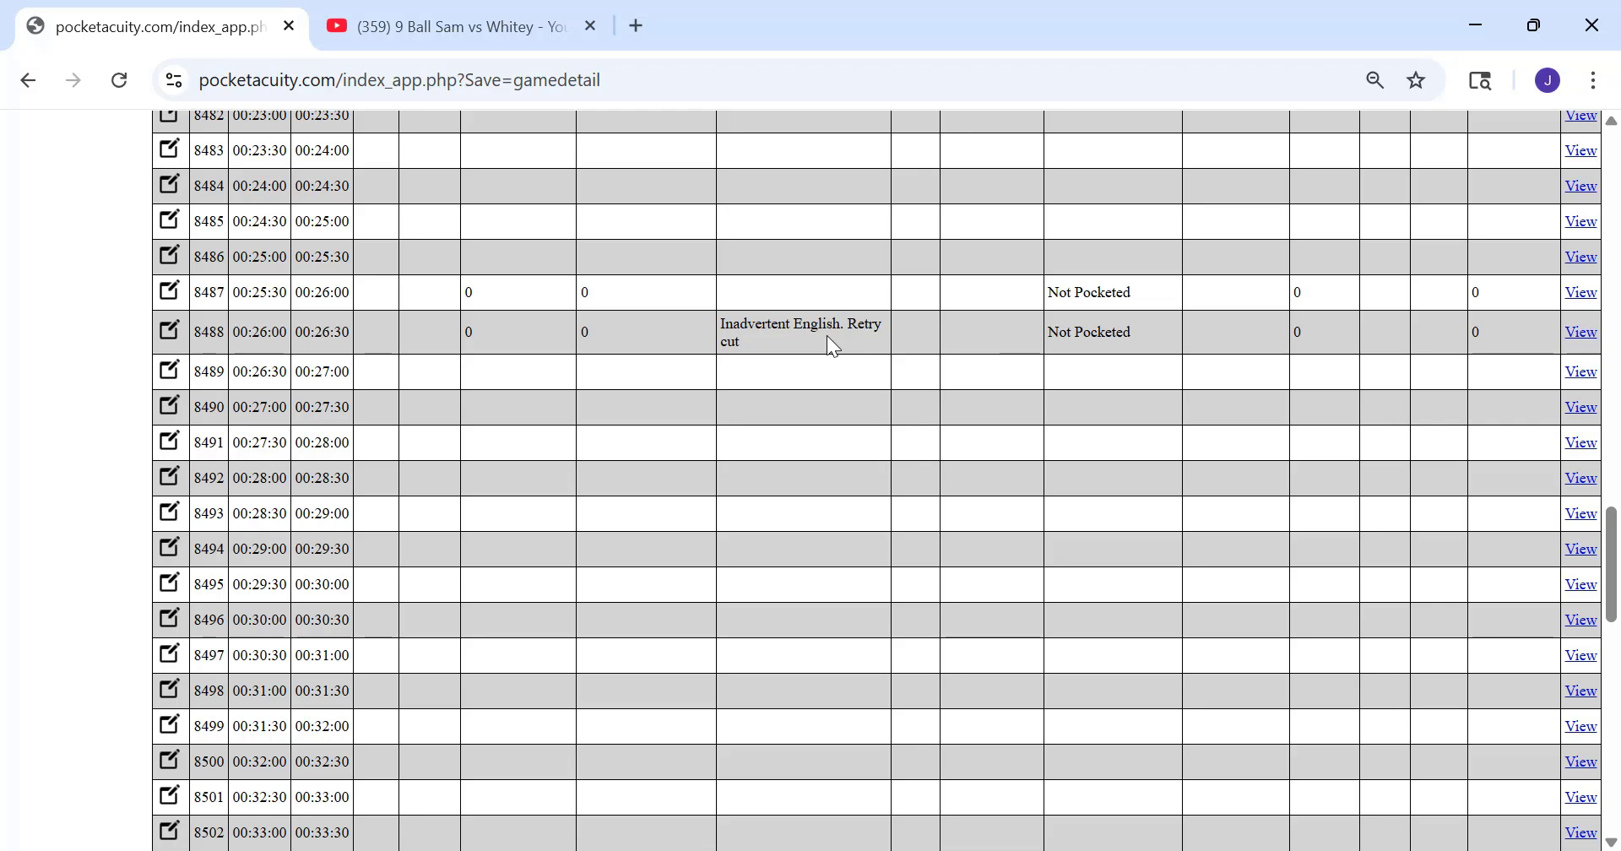
{"action": "scroll", "coordinate": [818, 342], "scroll_direction": "up", "scroll_amount": 2}
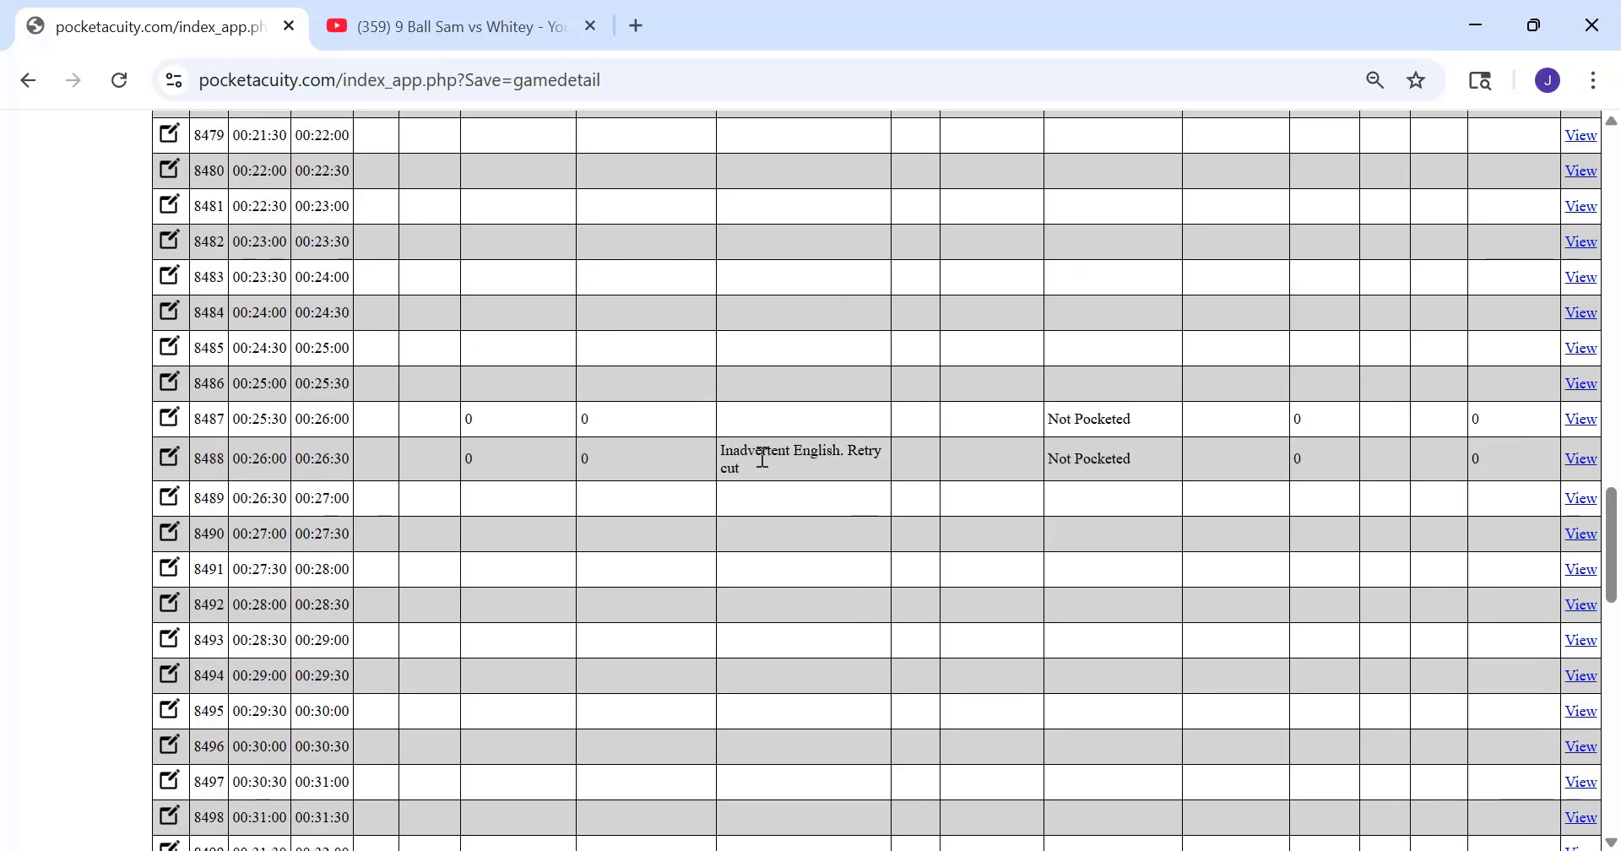
Open the 00:26:00 segment again to review its Note, and submit it unchanged
{"action": "double_click", "coordinate": [767, 455]}
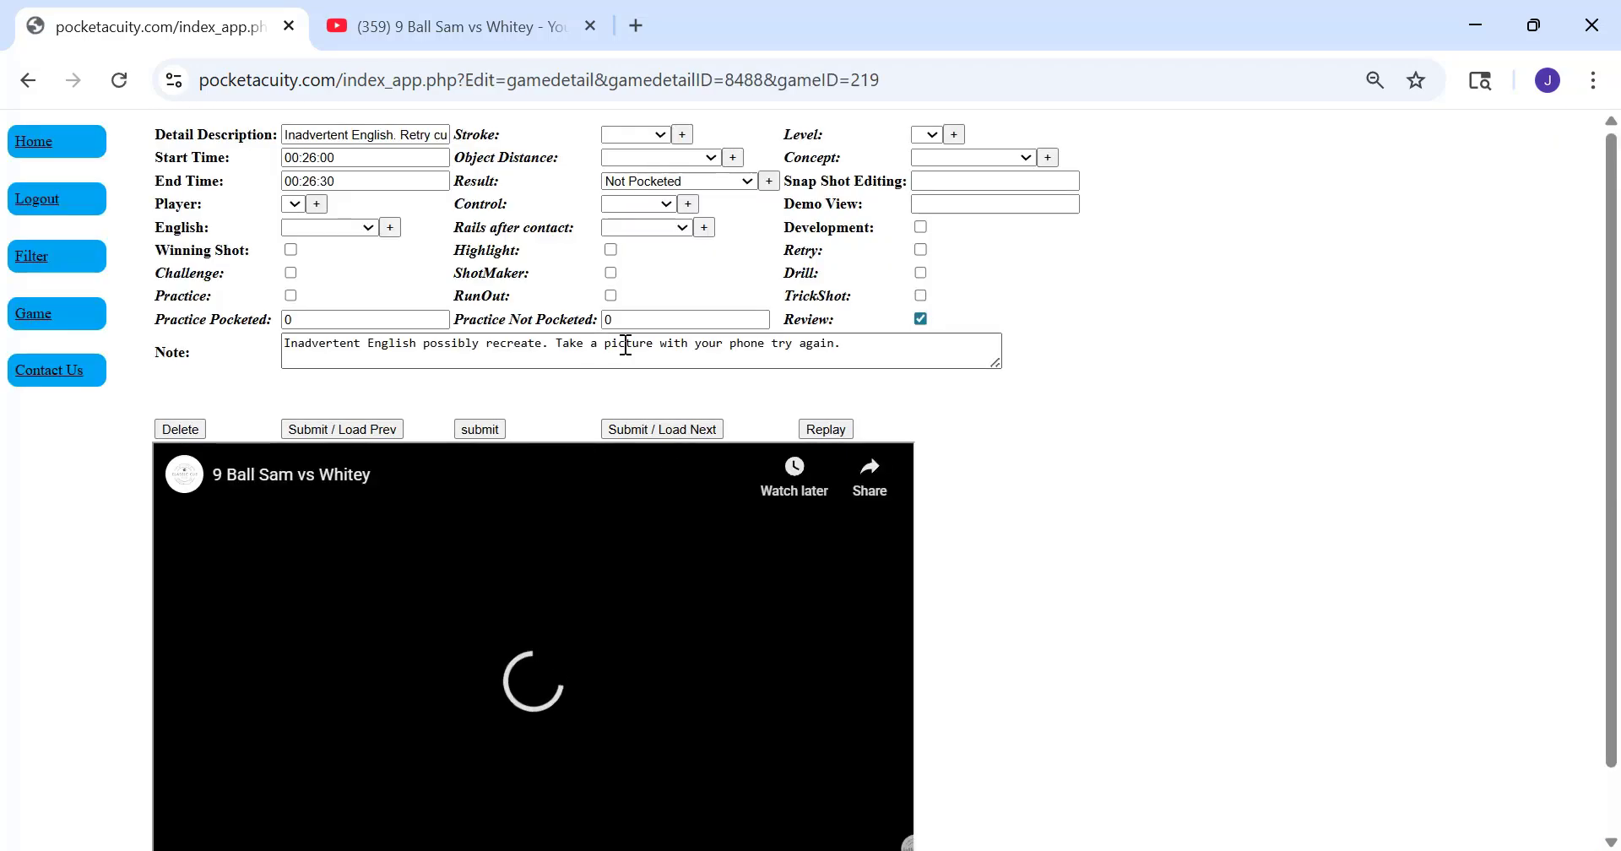
{"action": "left_click", "coordinate": [859, 351]}
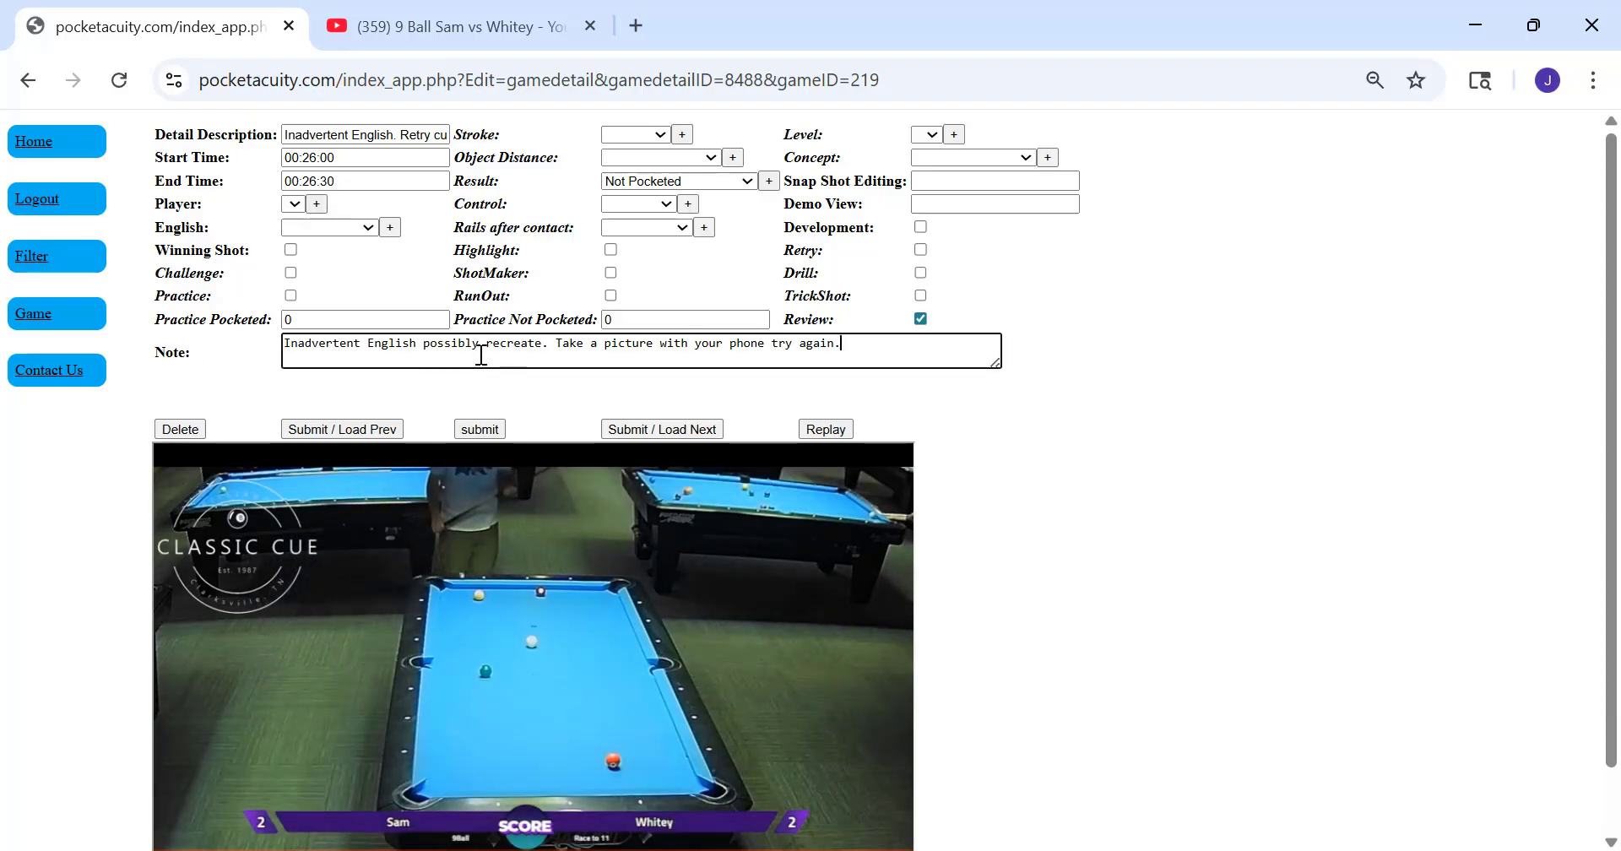
{"action": "left_click", "coordinate": [480, 429]}
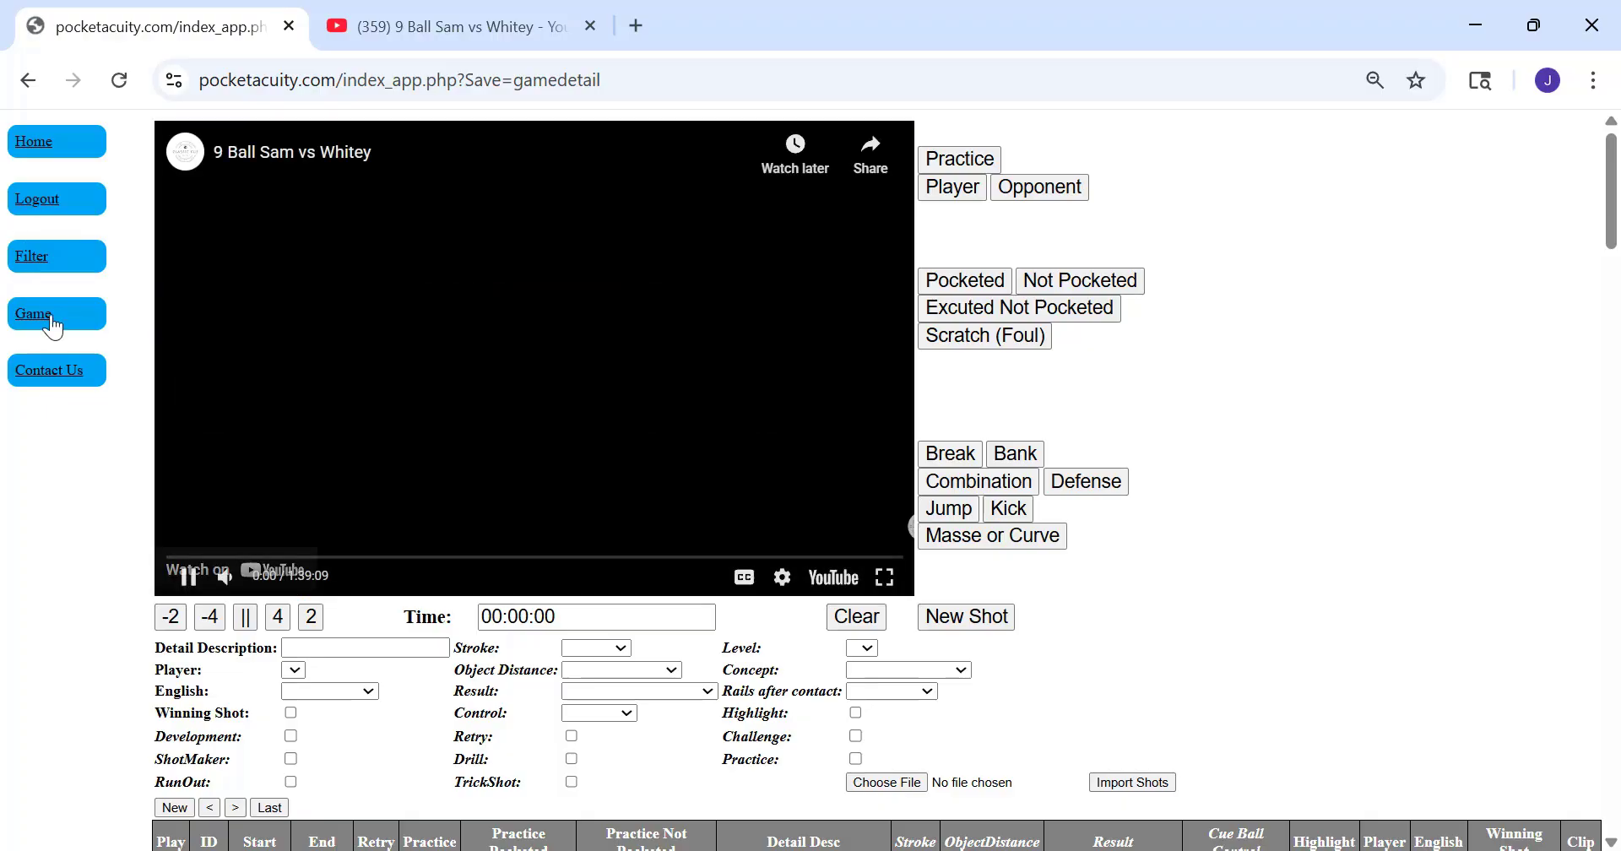
Go to the game list, open game 219 and load its 00:26:00 segment for review
{"action": "left_click", "coordinate": [82, 317]}
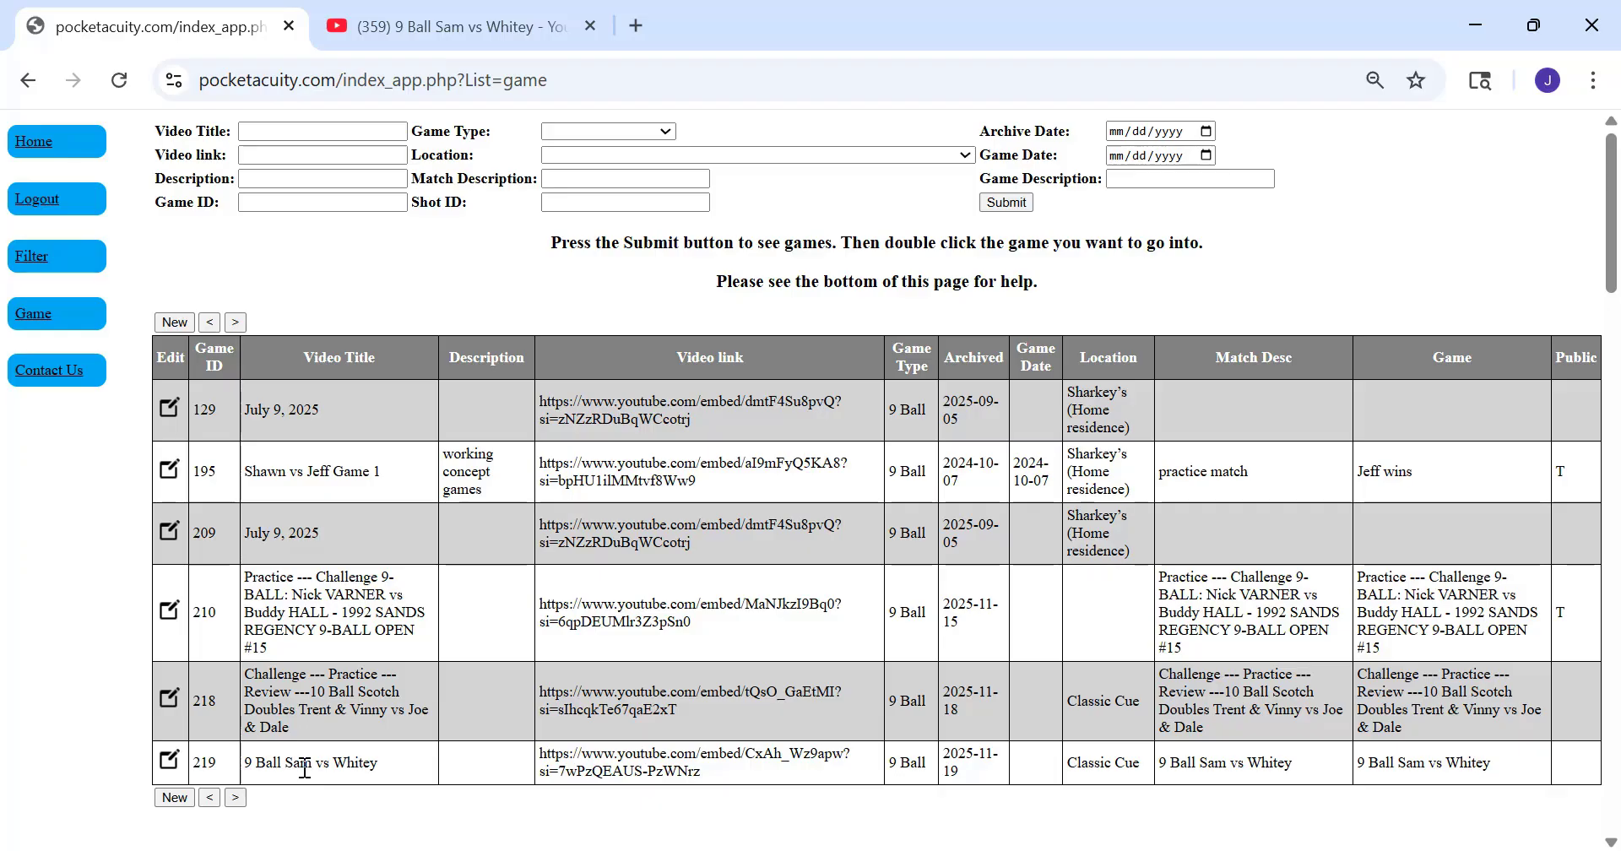
{"action": "left_click", "coordinate": [168, 761]}
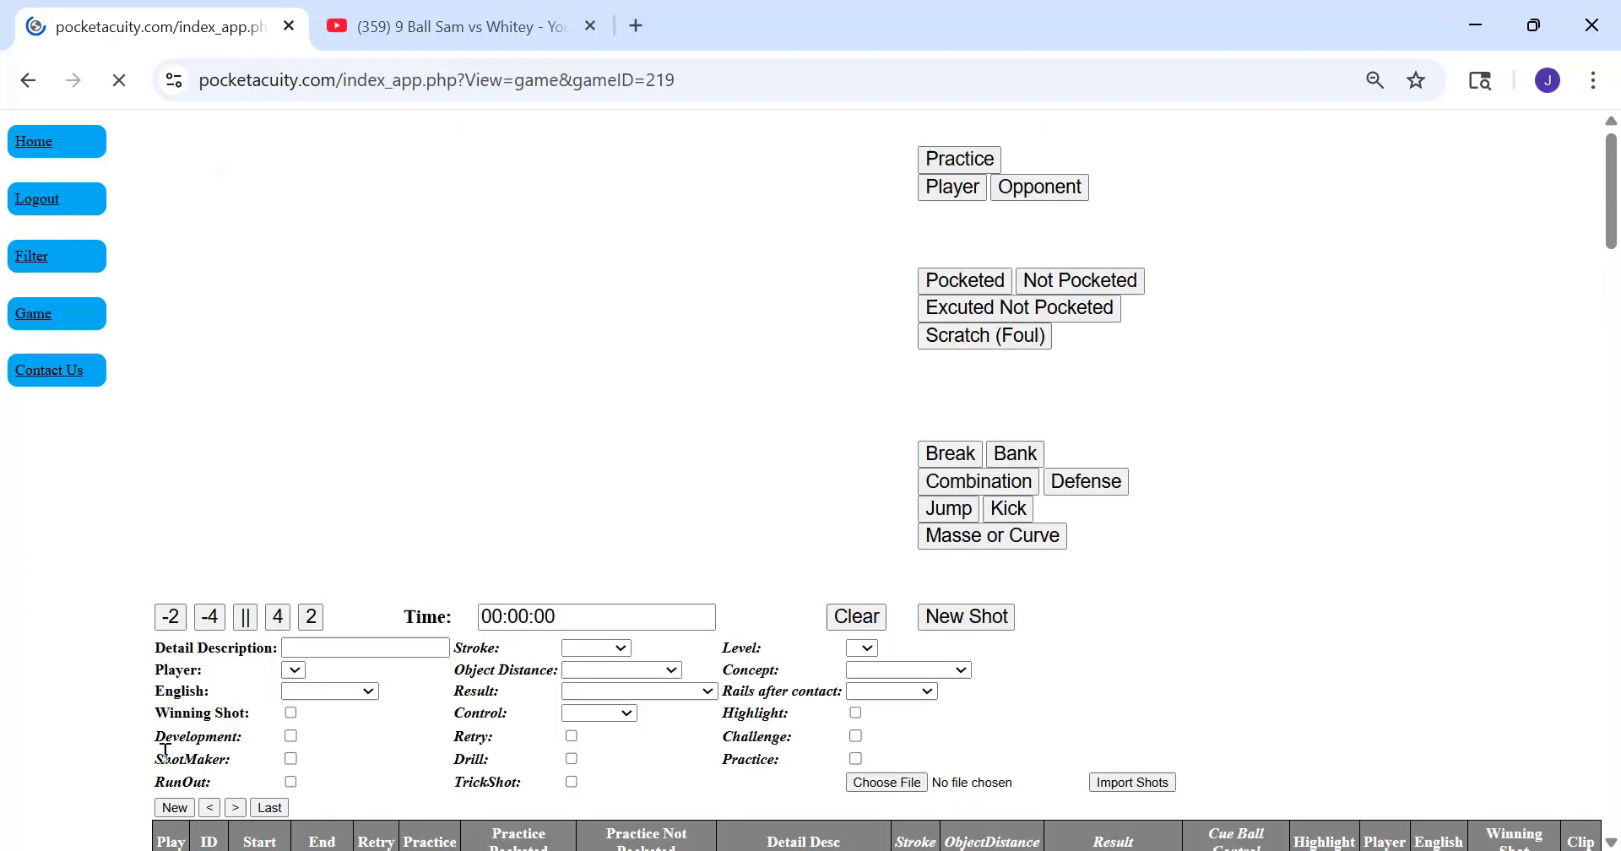
{"action": "scroll", "coordinate": [635, 498], "scroll_direction": "down", "scroll_amount": 15}
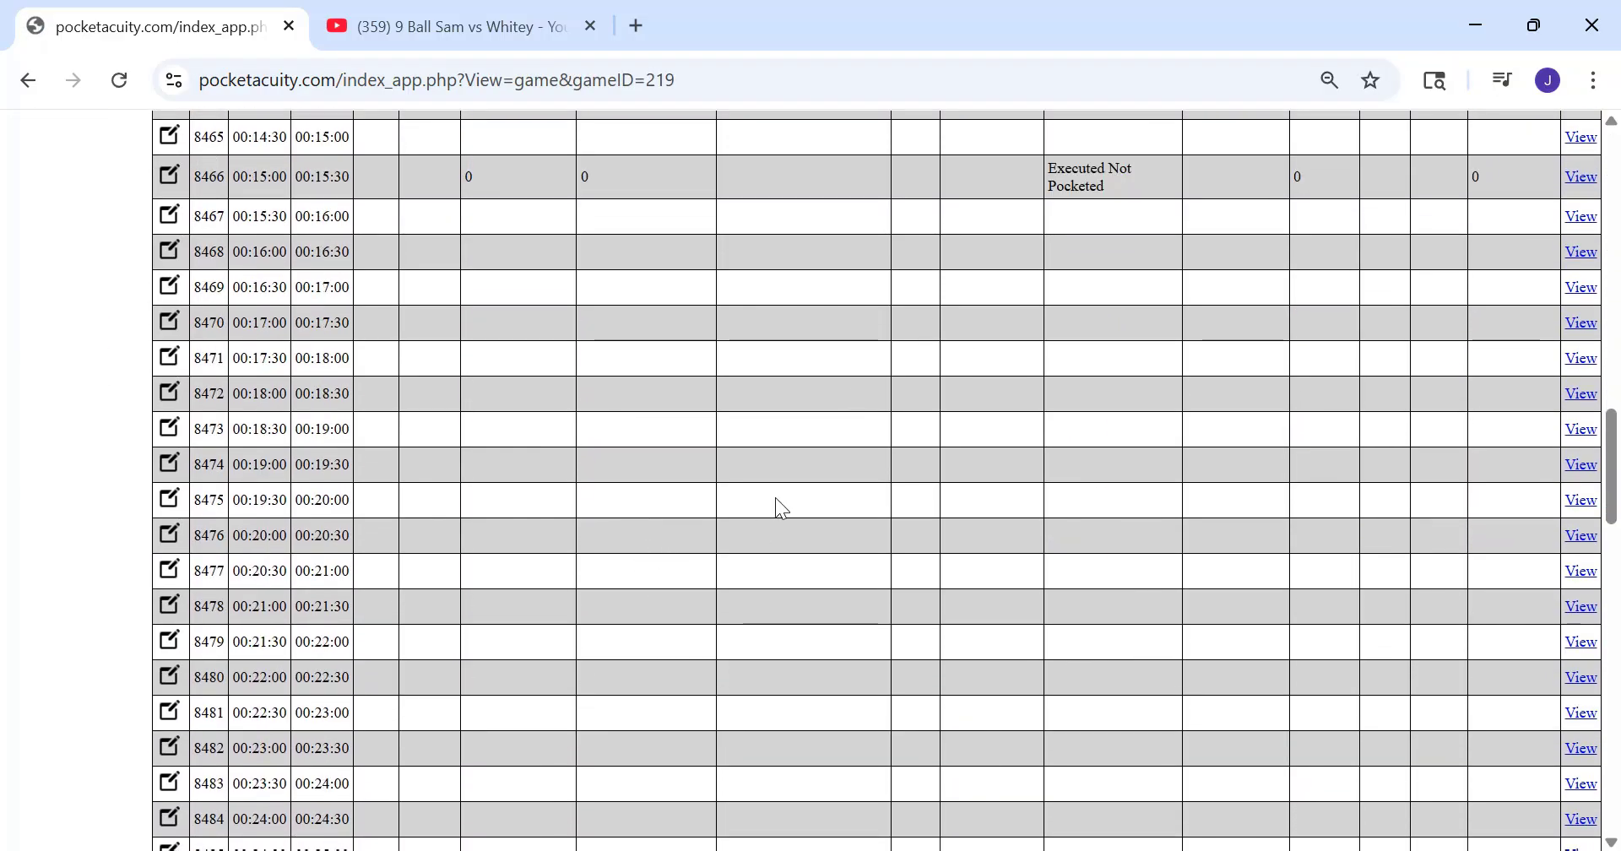
{"action": "scroll", "coordinate": [823, 337], "scroll_direction": "down", "scroll_amount": 7}
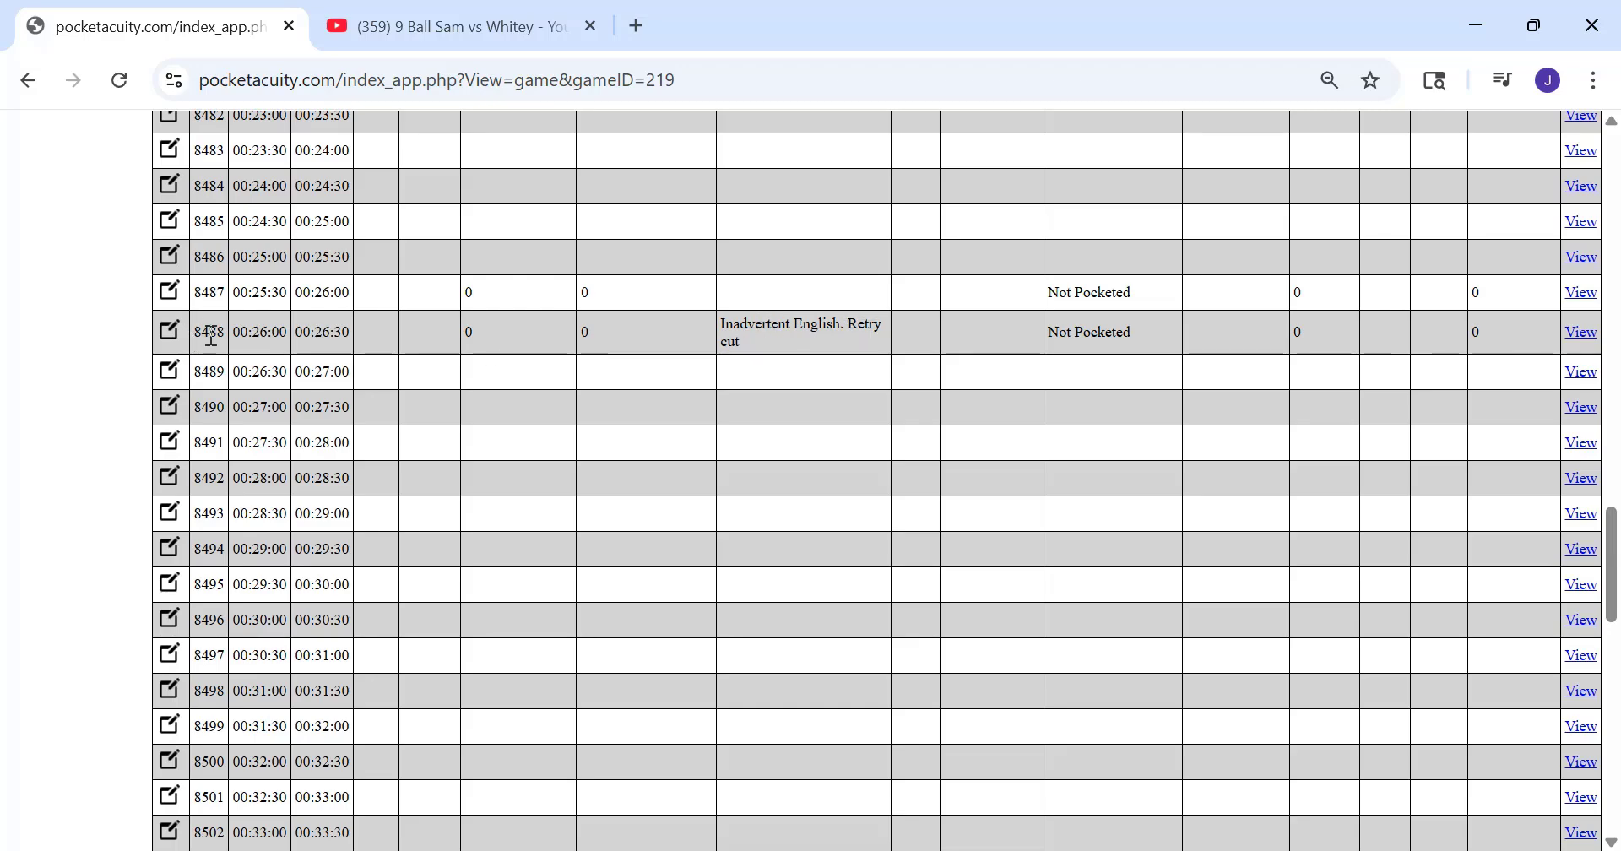
{"action": "left_click", "coordinate": [170, 334]}
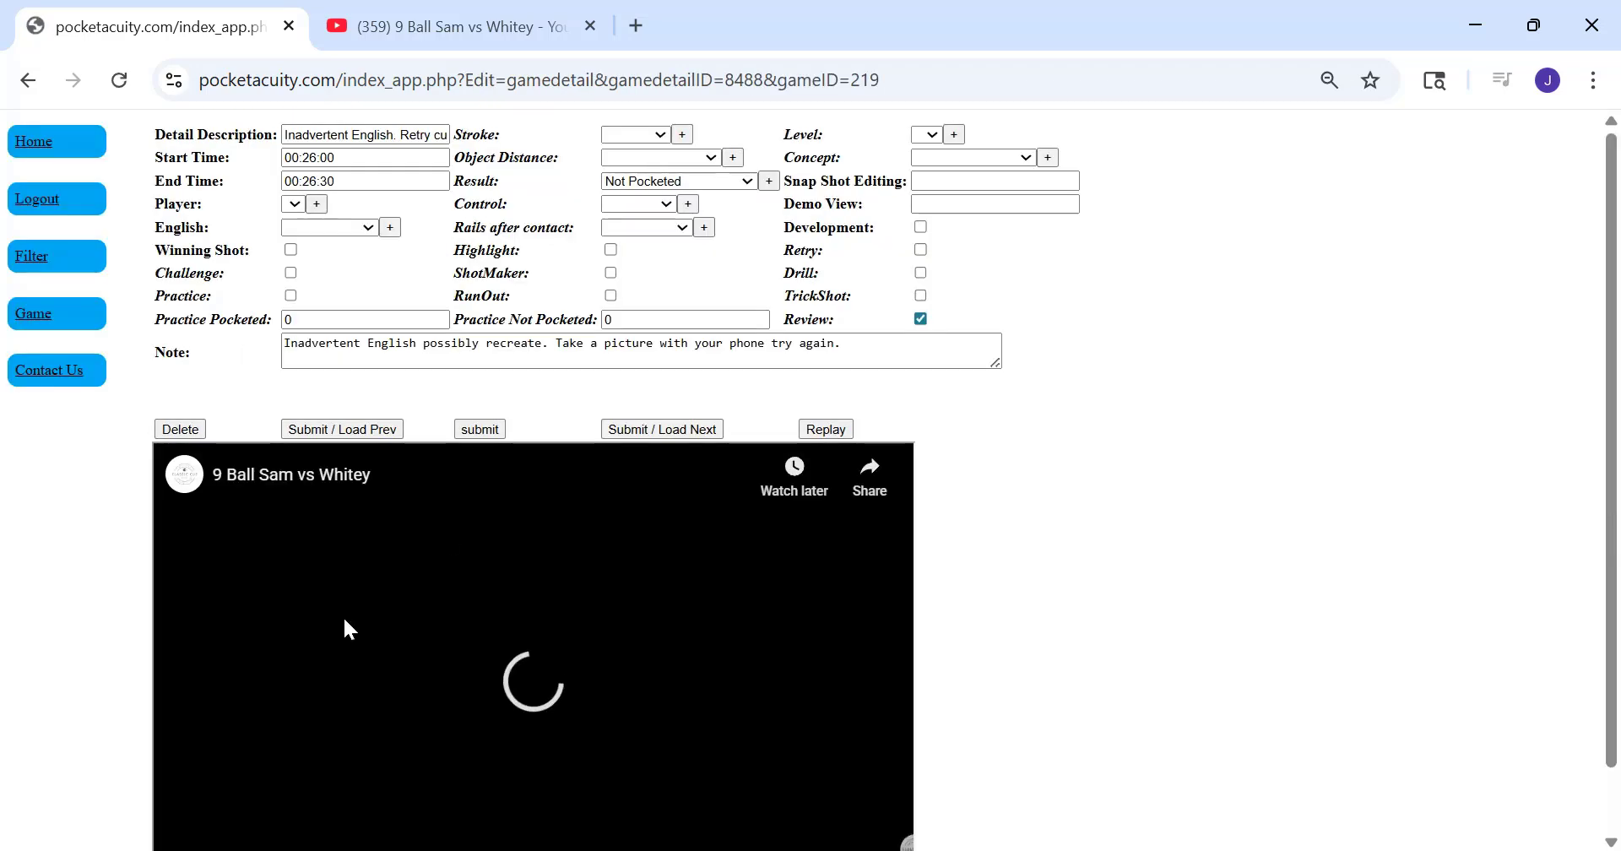
Replay the 00:26:00 segment's clip and pause it at 25:57 to show the ball layout, dismissing the suggested videos
{"action": "scroll", "coordinate": [300, 641], "scroll_direction": "down", "scroll_amount": 1}
{"action": "left_click", "coordinate": [187, 827]}
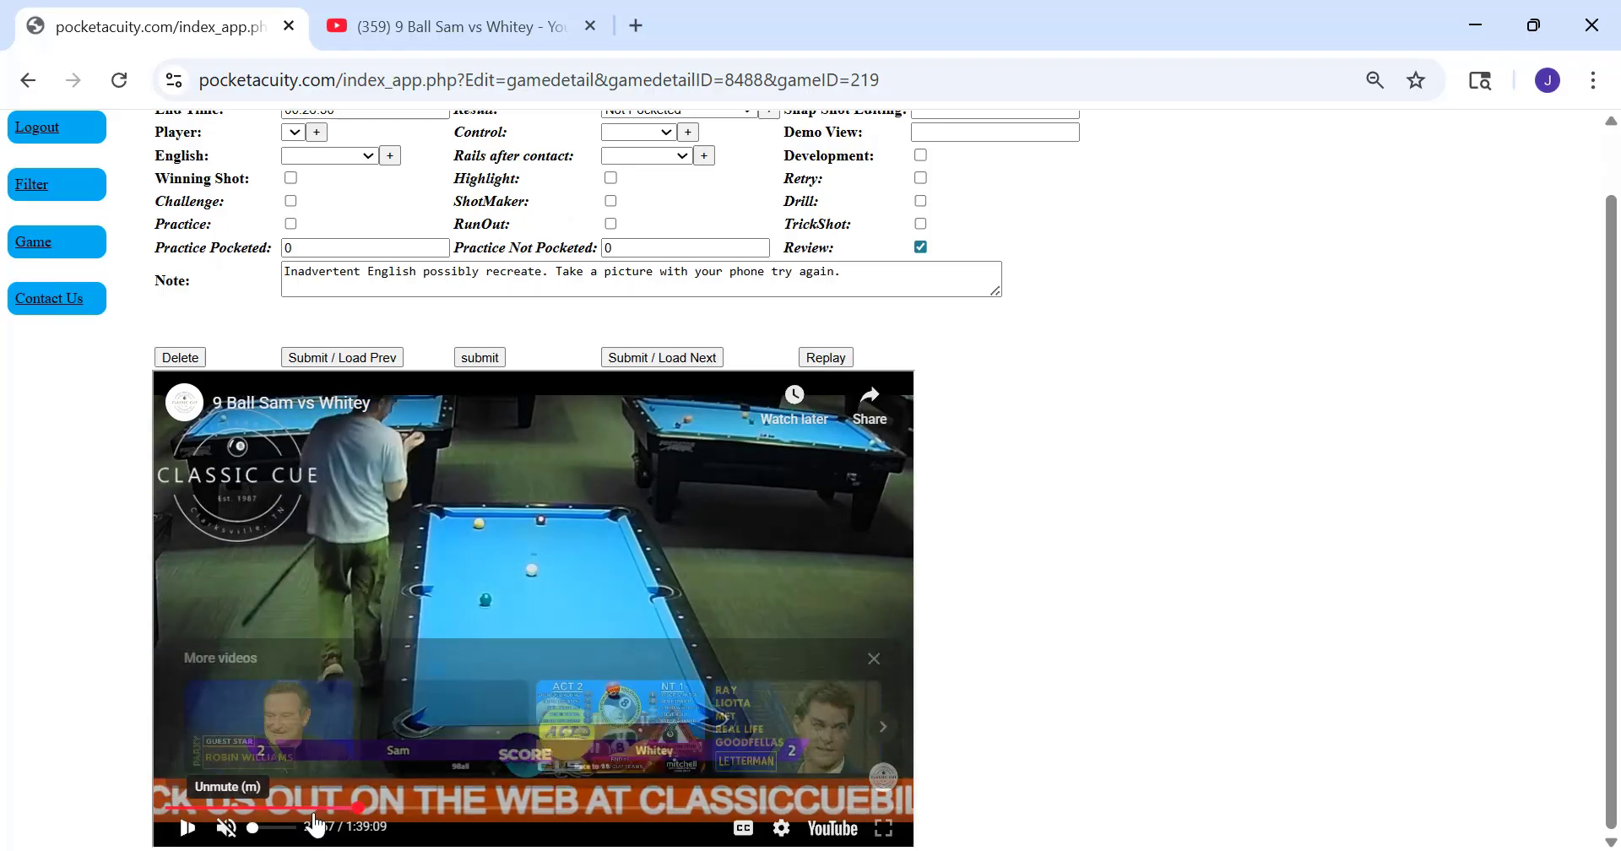
{"action": "left_click", "coordinate": [875, 657]}
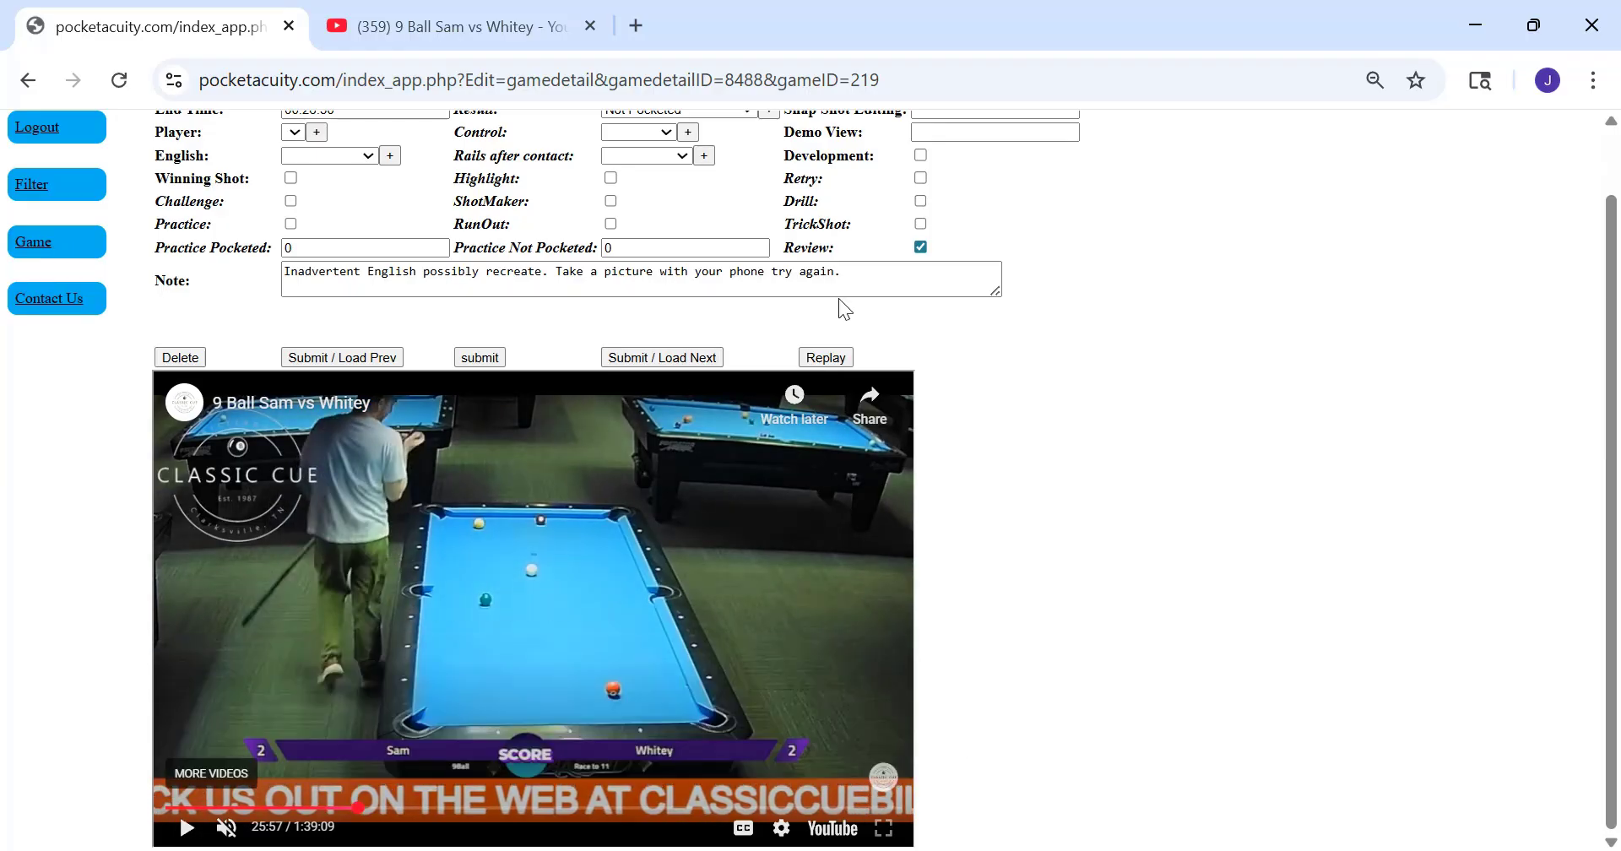
{"action": "left_click", "coordinate": [829, 357]}
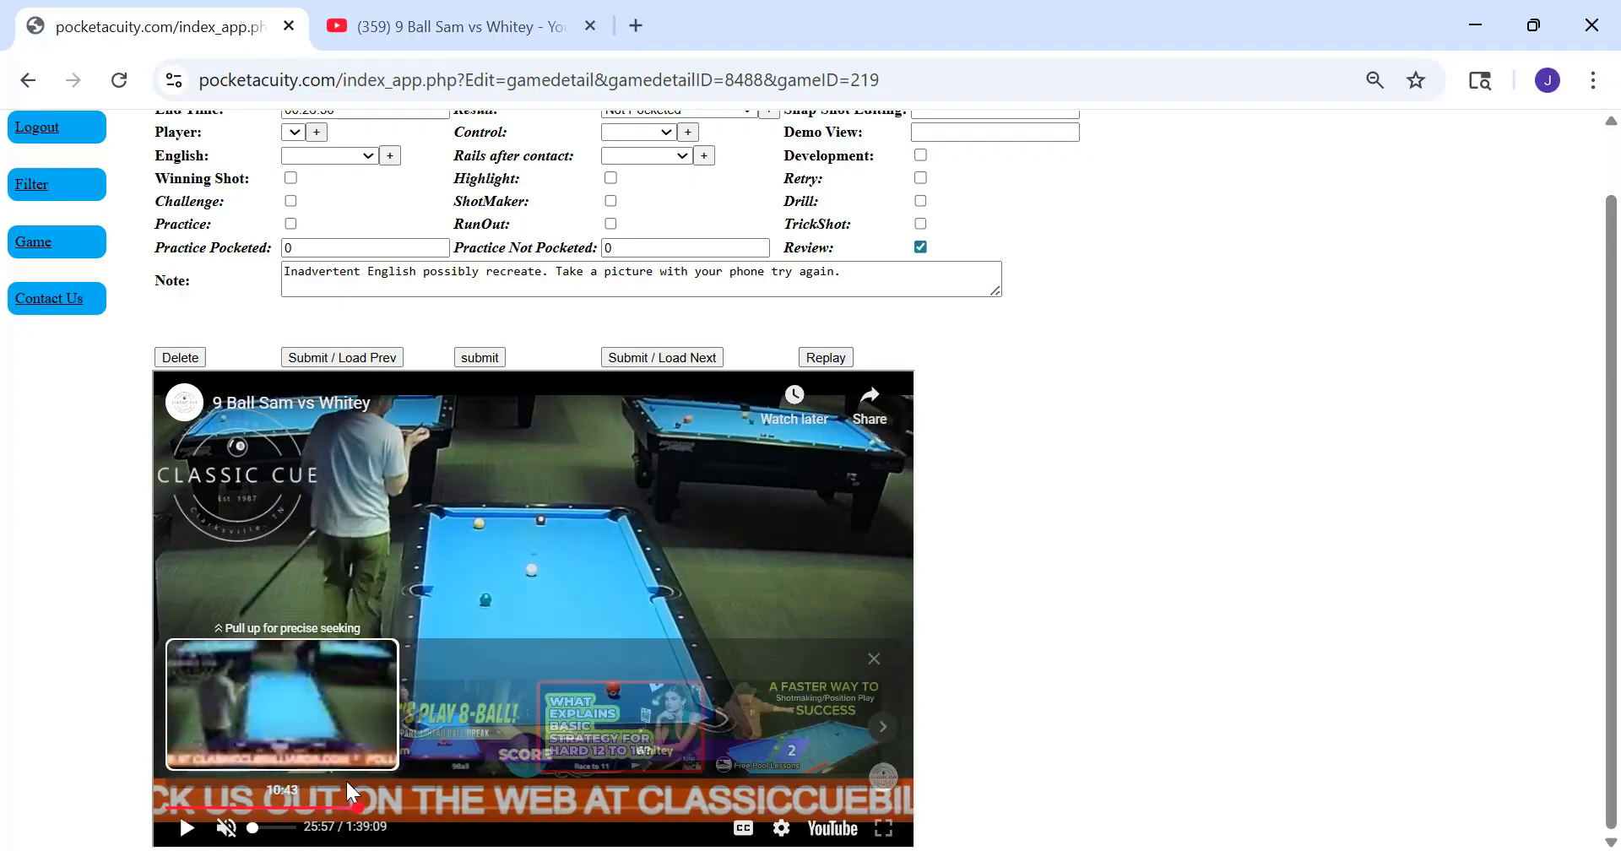
{"action": "left_click", "coordinate": [874, 658]}
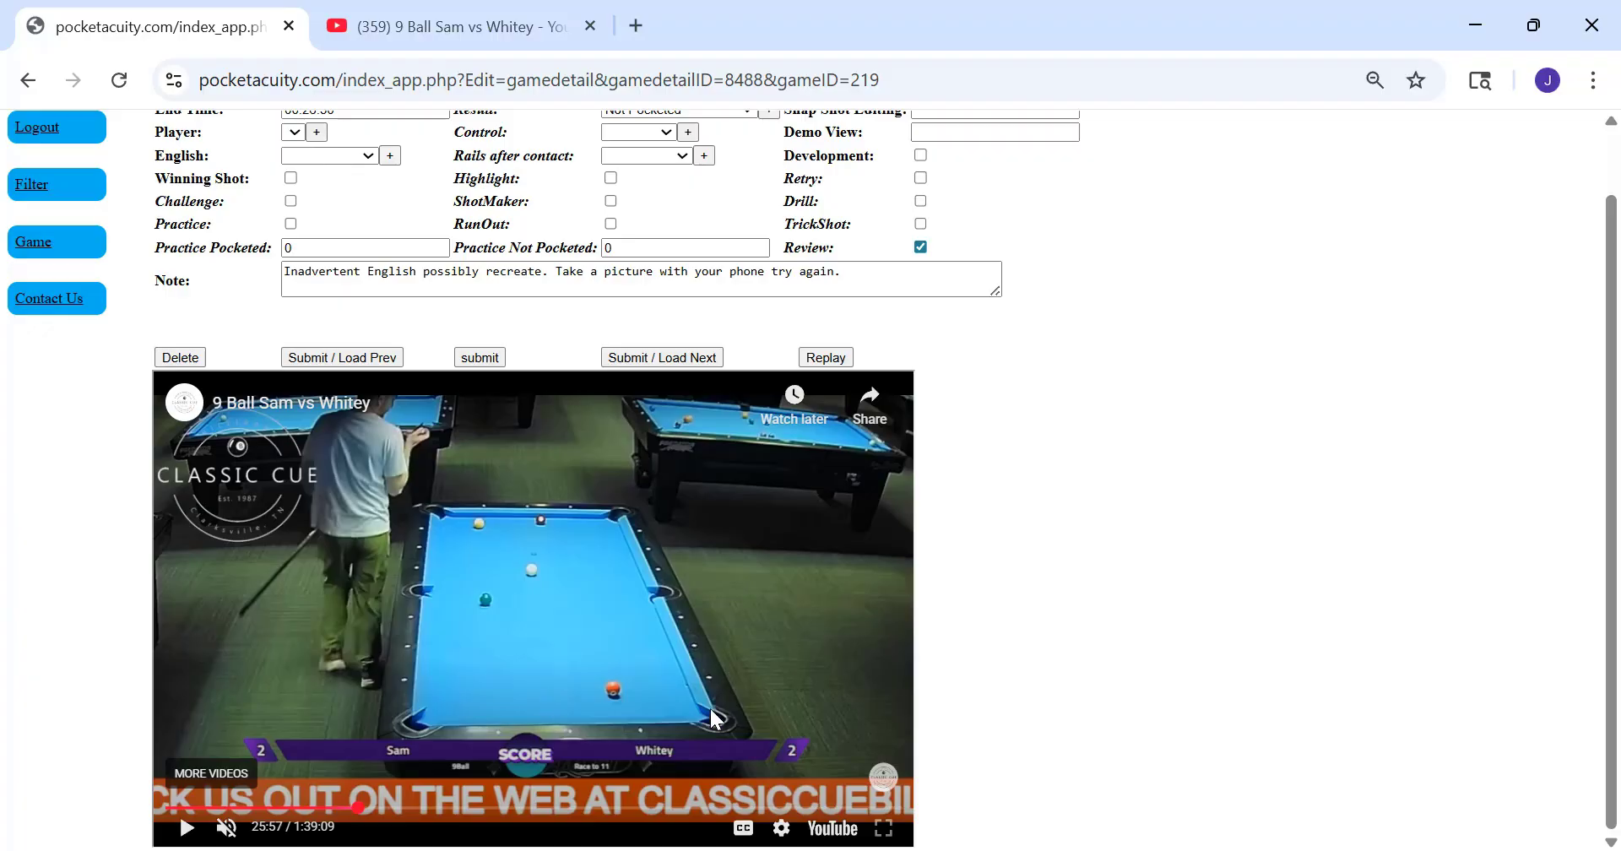
{"action": "left_click", "coordinate": [819, 356]}
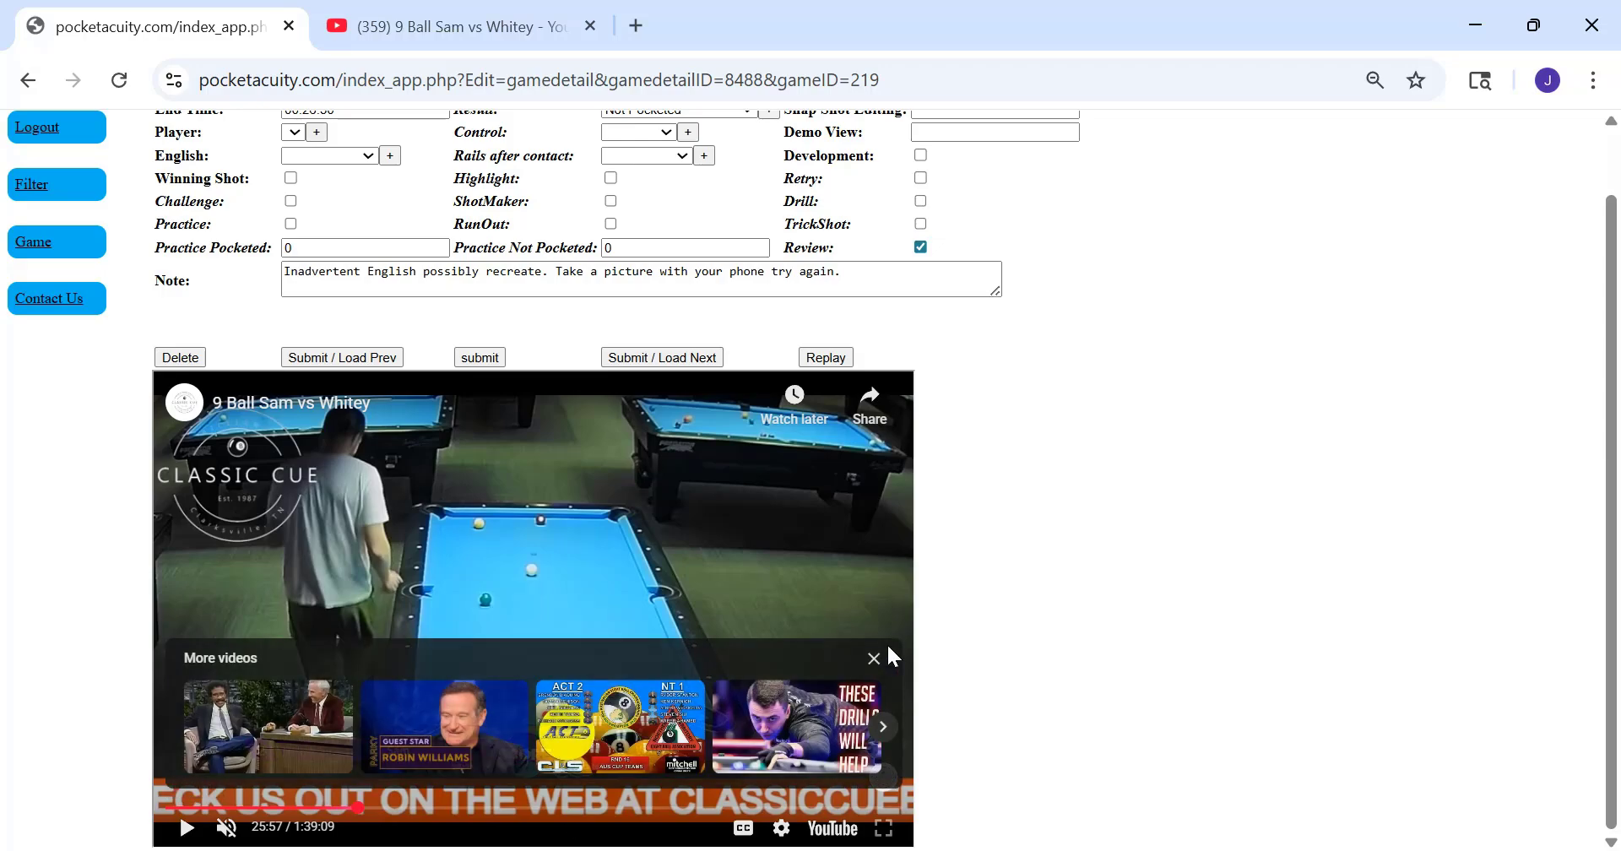
{"action": "left_click", "coordinate": [874, 659]}
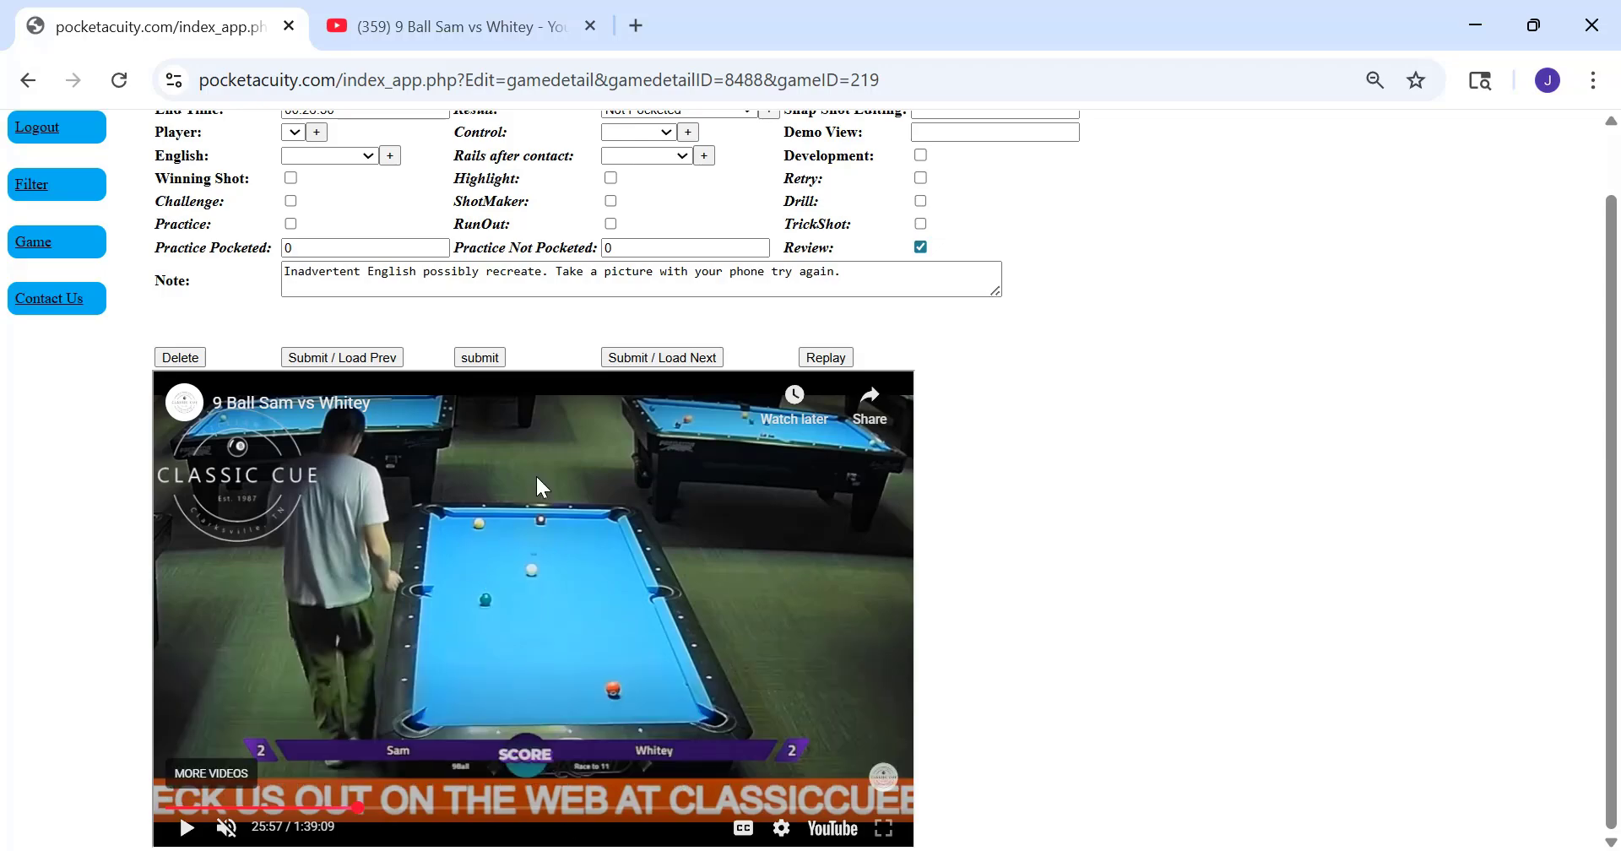
{"action": "scroll", "coordinate": [502, 499], "scroll_direction": "up", "scroll_amount": 1}
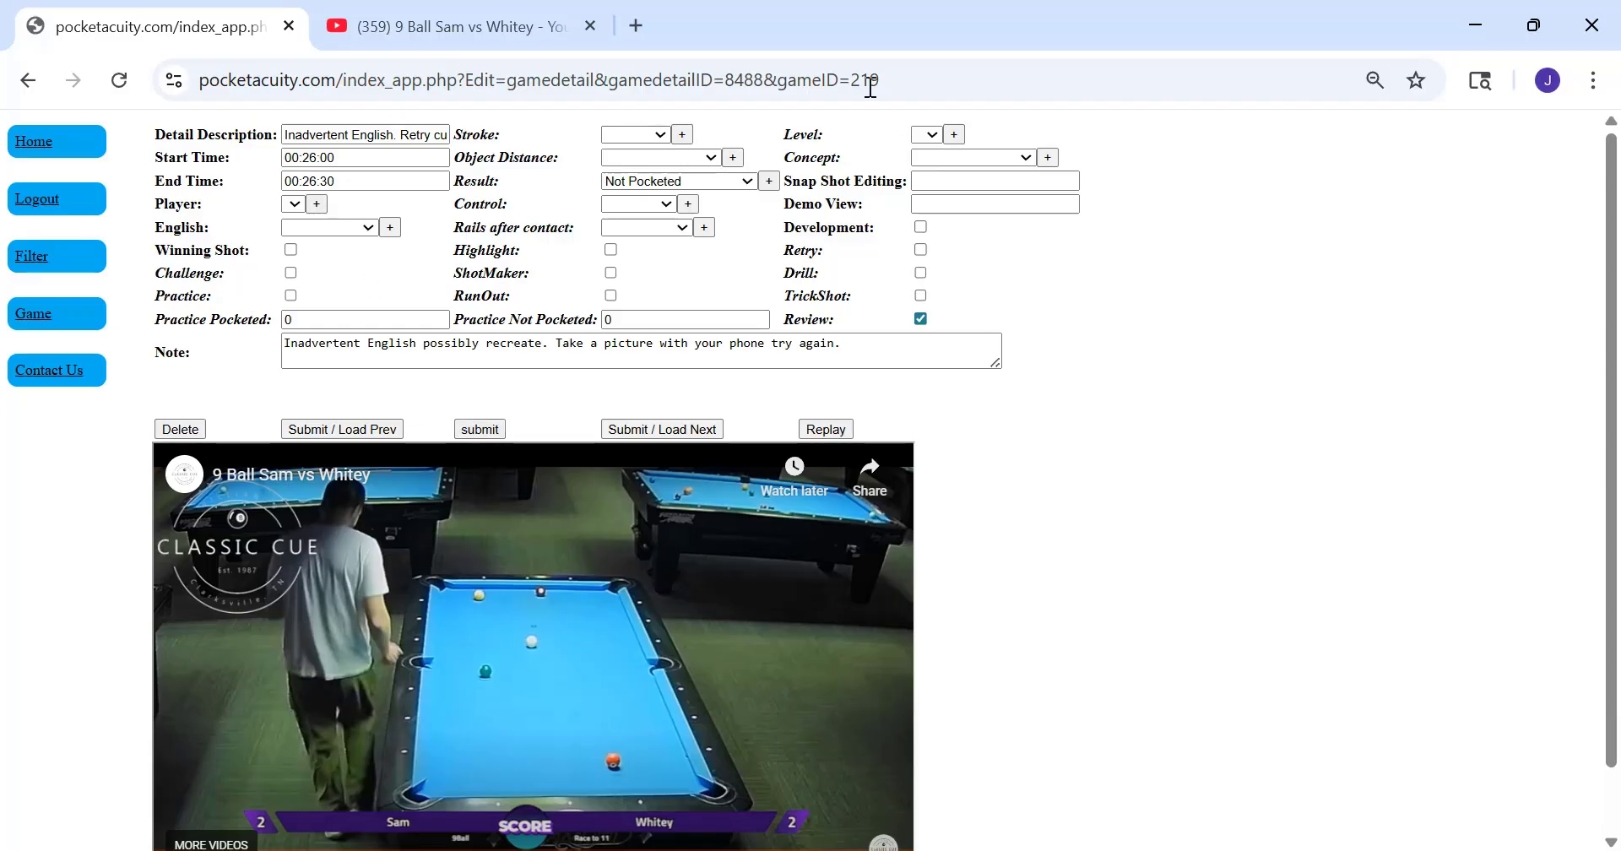
Submit the 00:26:00 segment and open the Draw Lines tool from the shot filter page
{"action": "left_click", "coordinate": [478, 427]}
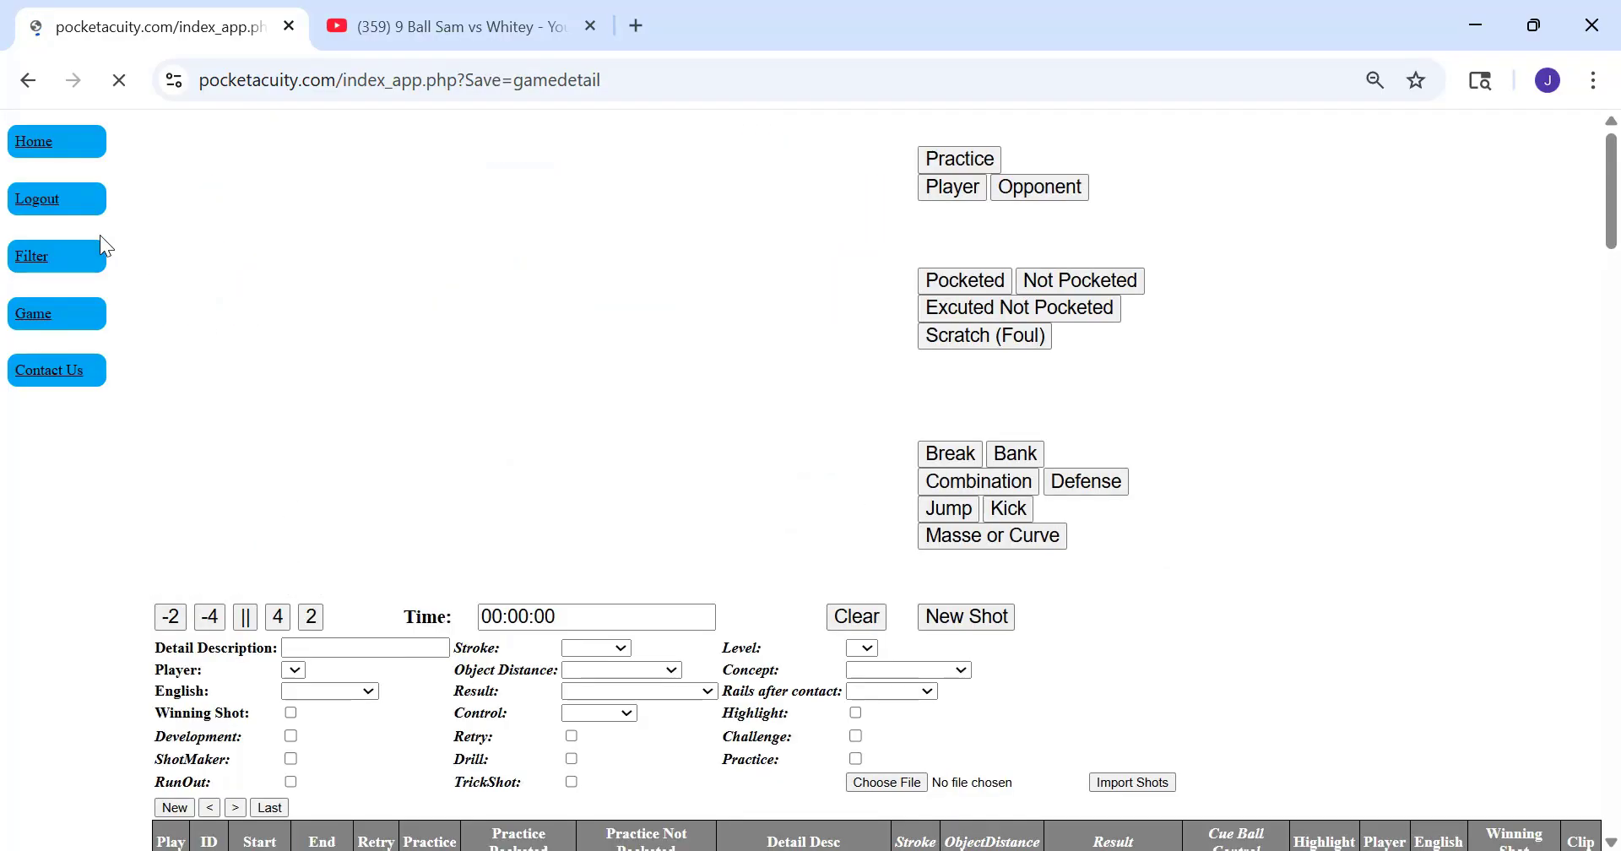
{"action": "left_click", "coordinate": [31, 266]}
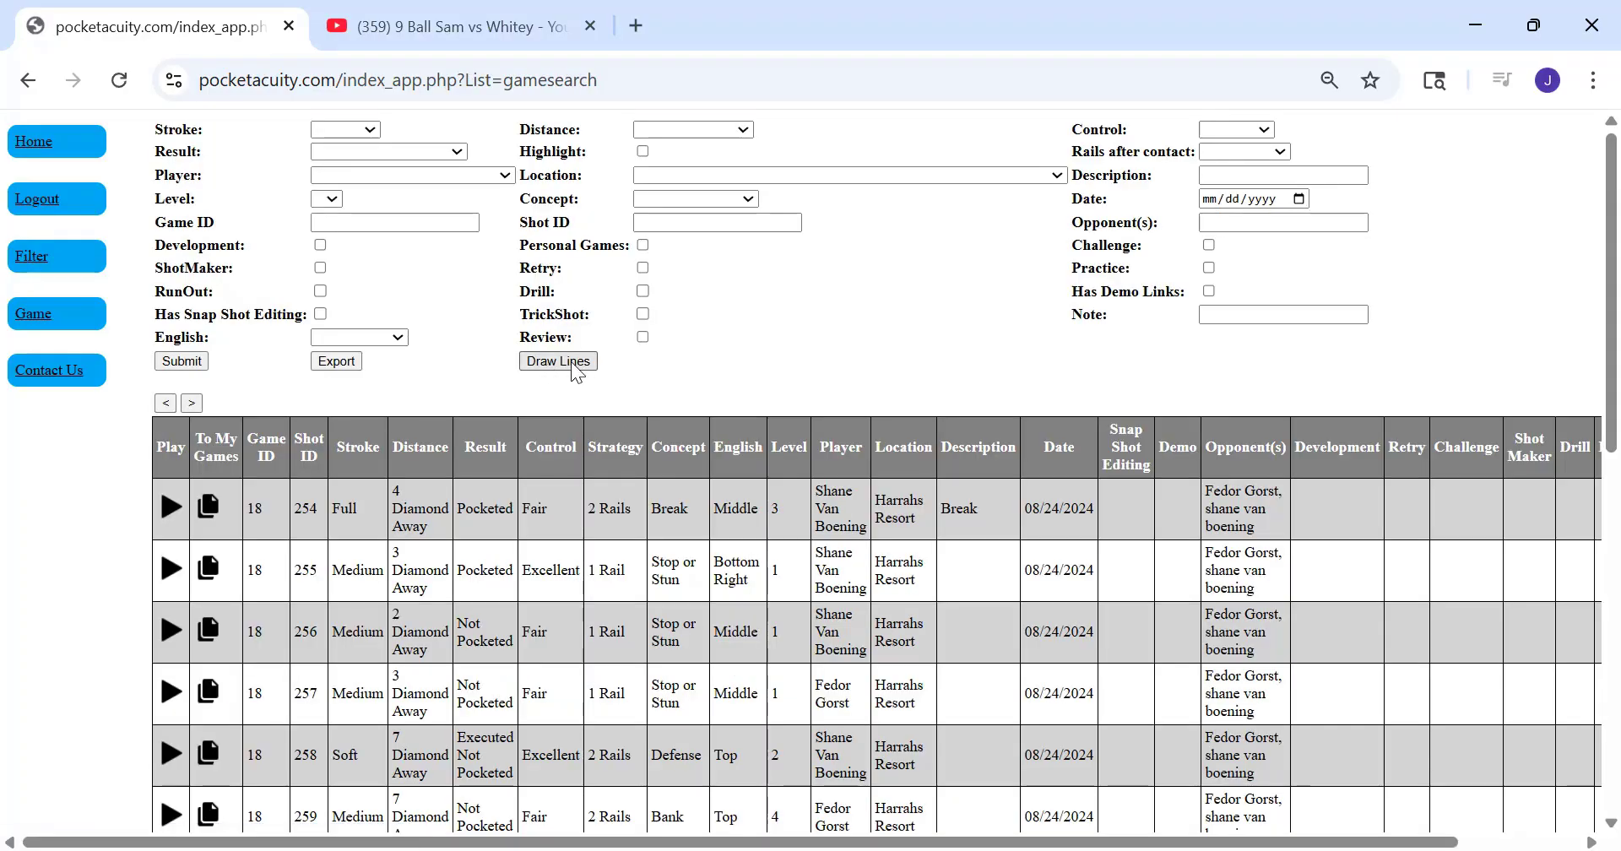
{"action": "left_click", "coordinate": [567, 361]}
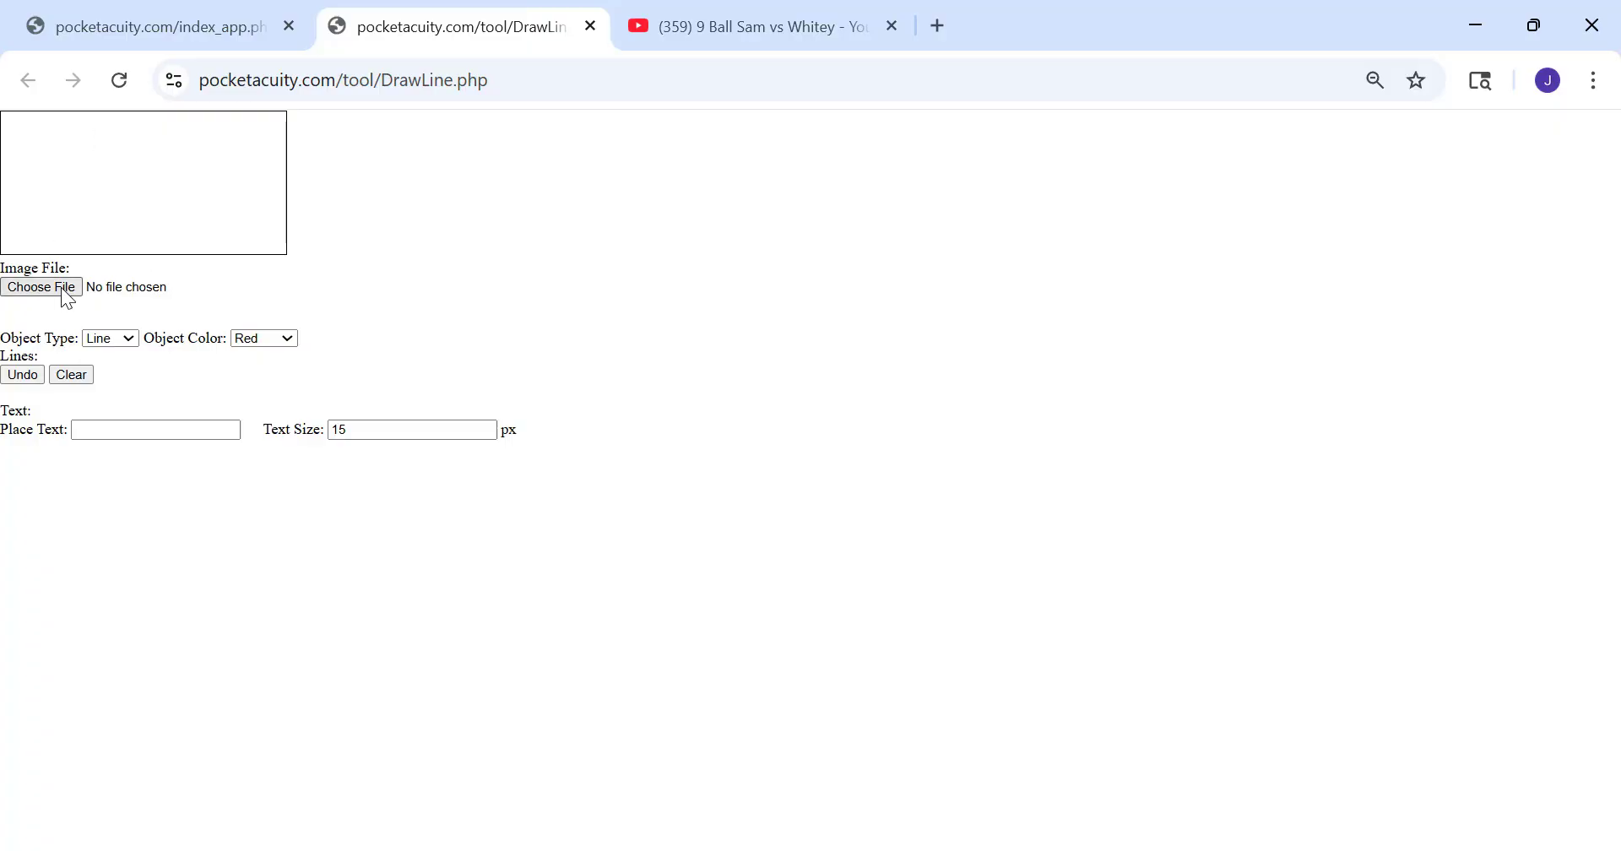
View the Draw Lines tool's image file chooser, dismiss it without picking a file, and close the tool to return to the shot filter page
{"action": "left_click", "coordinate": [62, 291]}
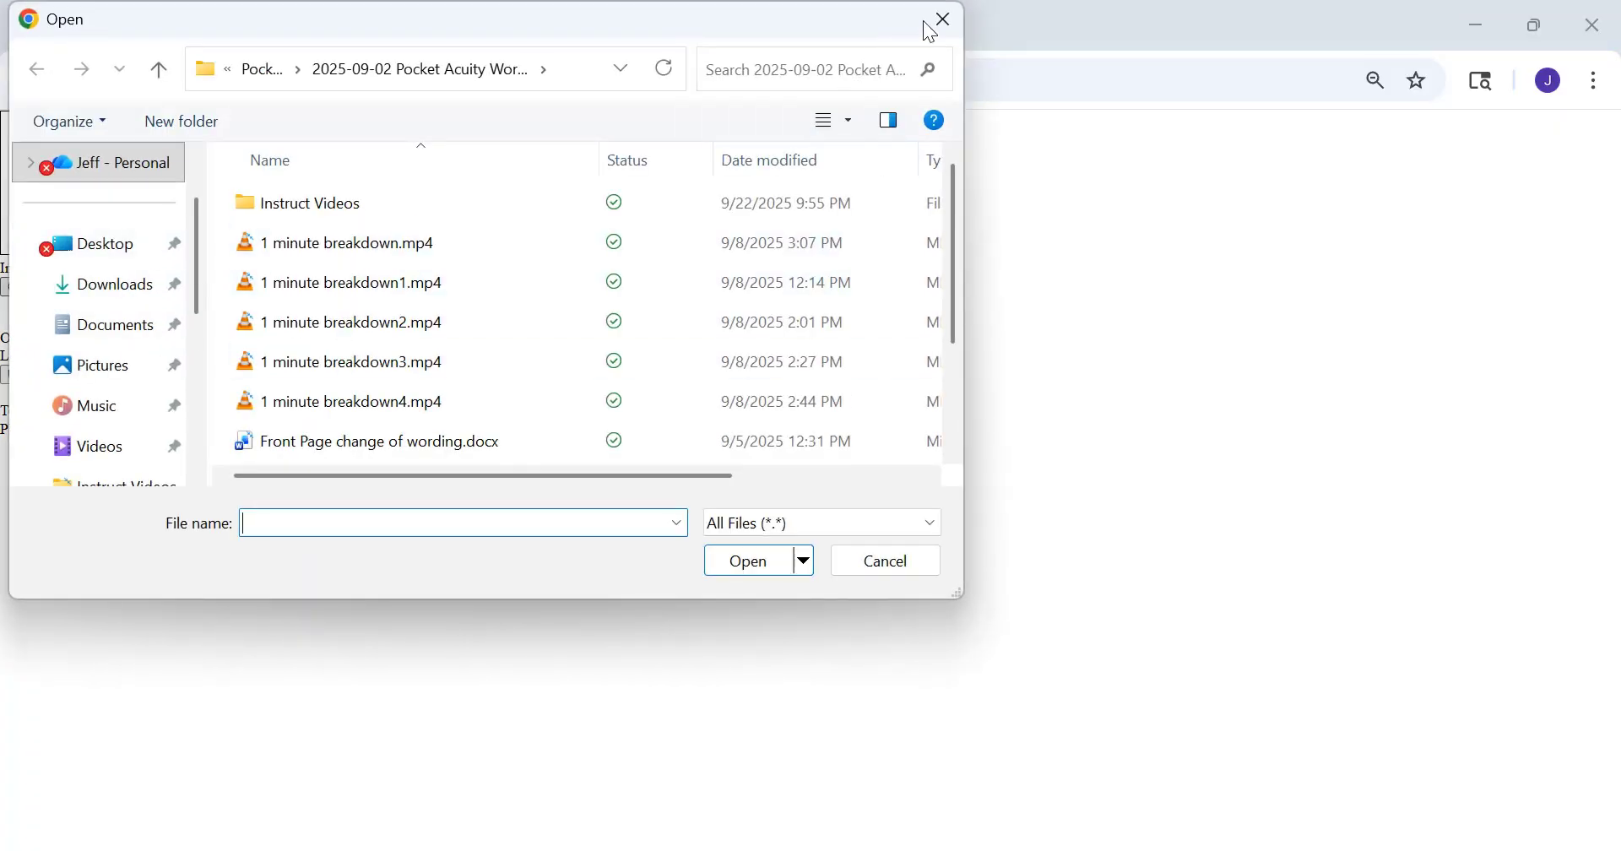
{"action": "left_click", "coordinate": [943, 20]}
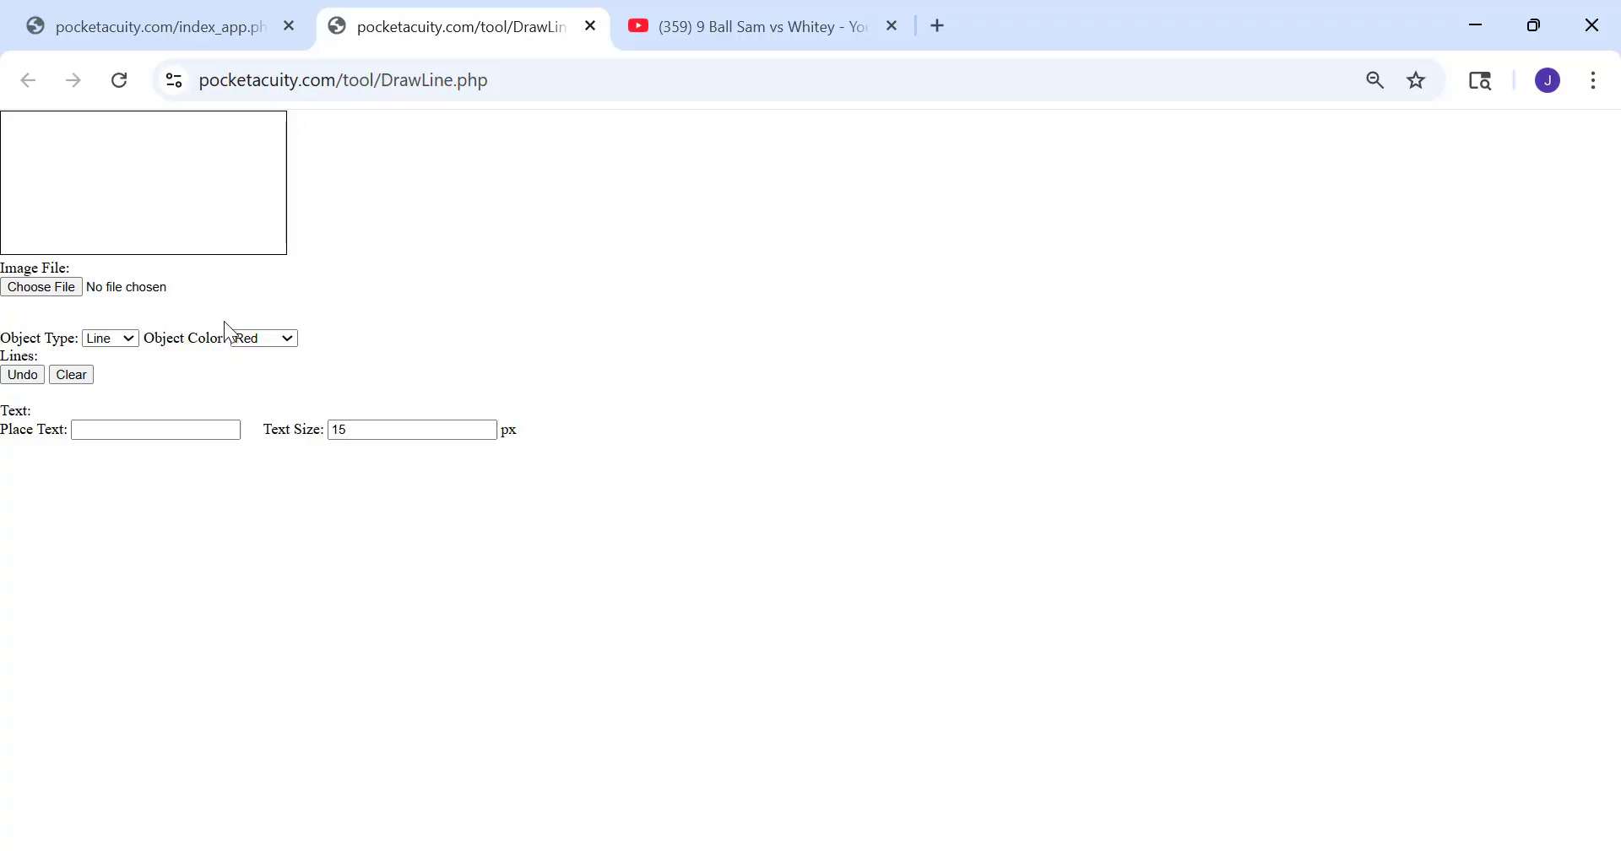
{"action": "middle_click", "coordinate": [453, 34]}
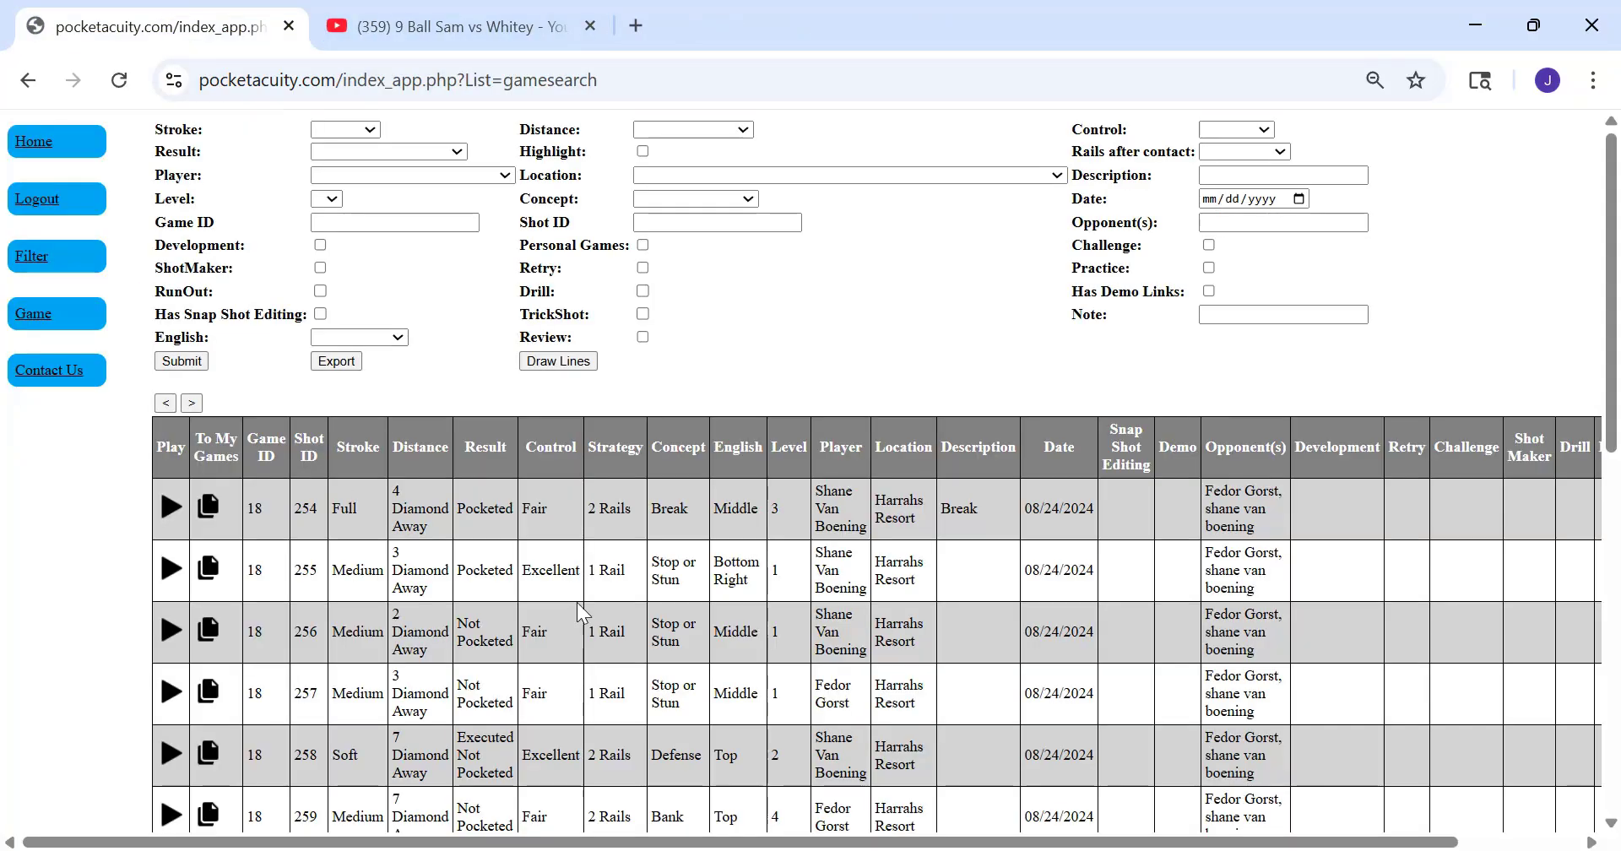